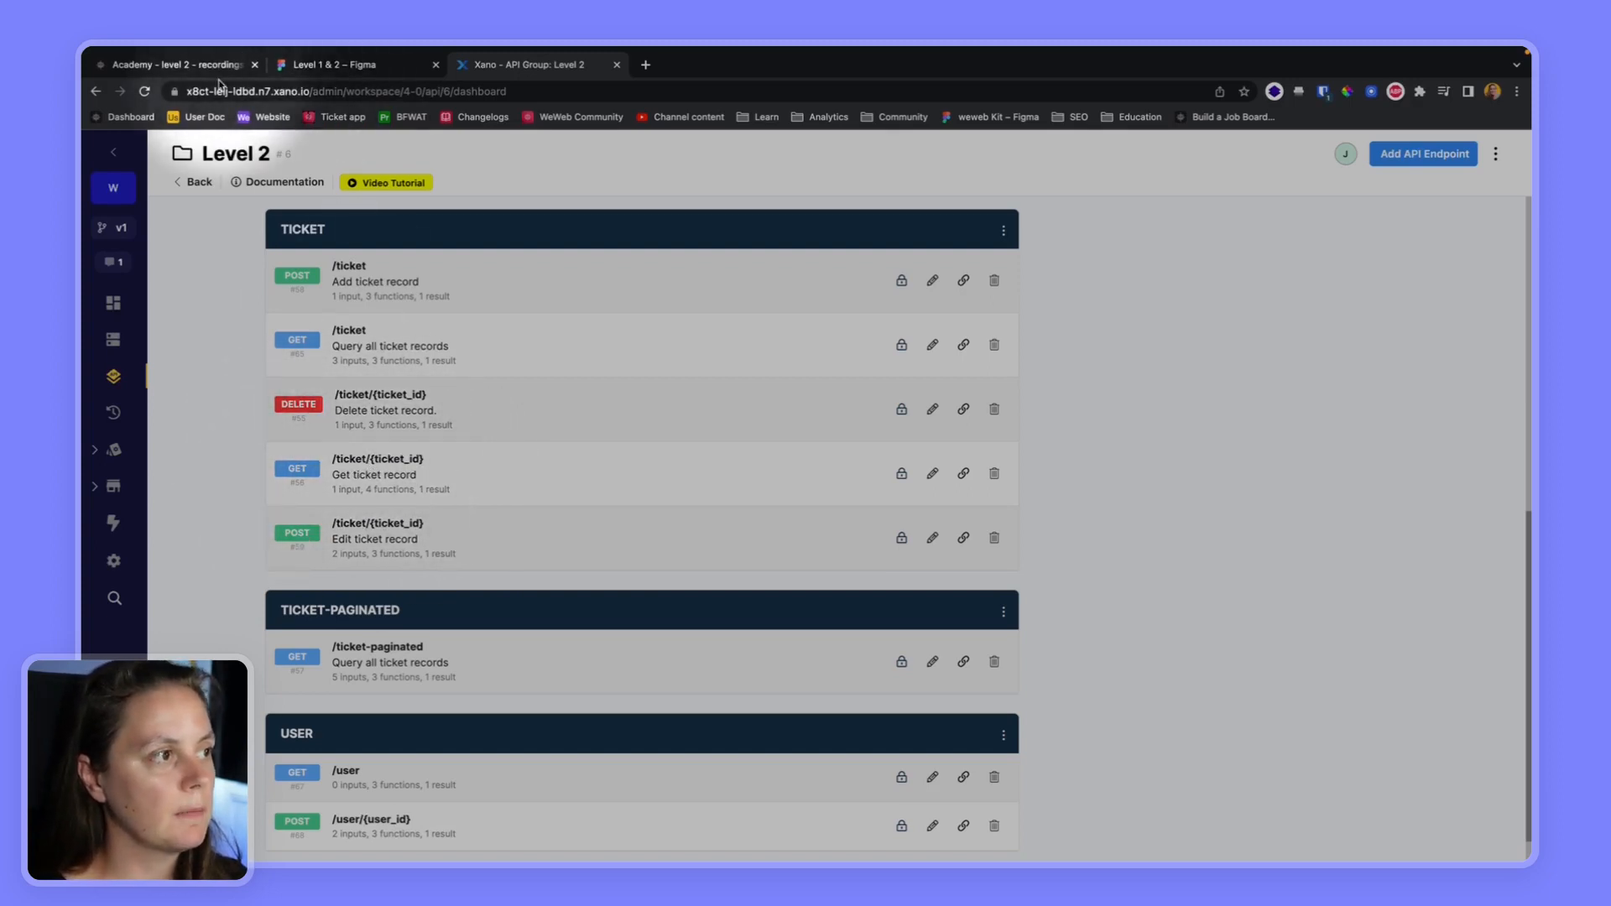
Switch to the WeWeb editor and review the URL formula of the Ticket collection's GET request
click(193, 65)
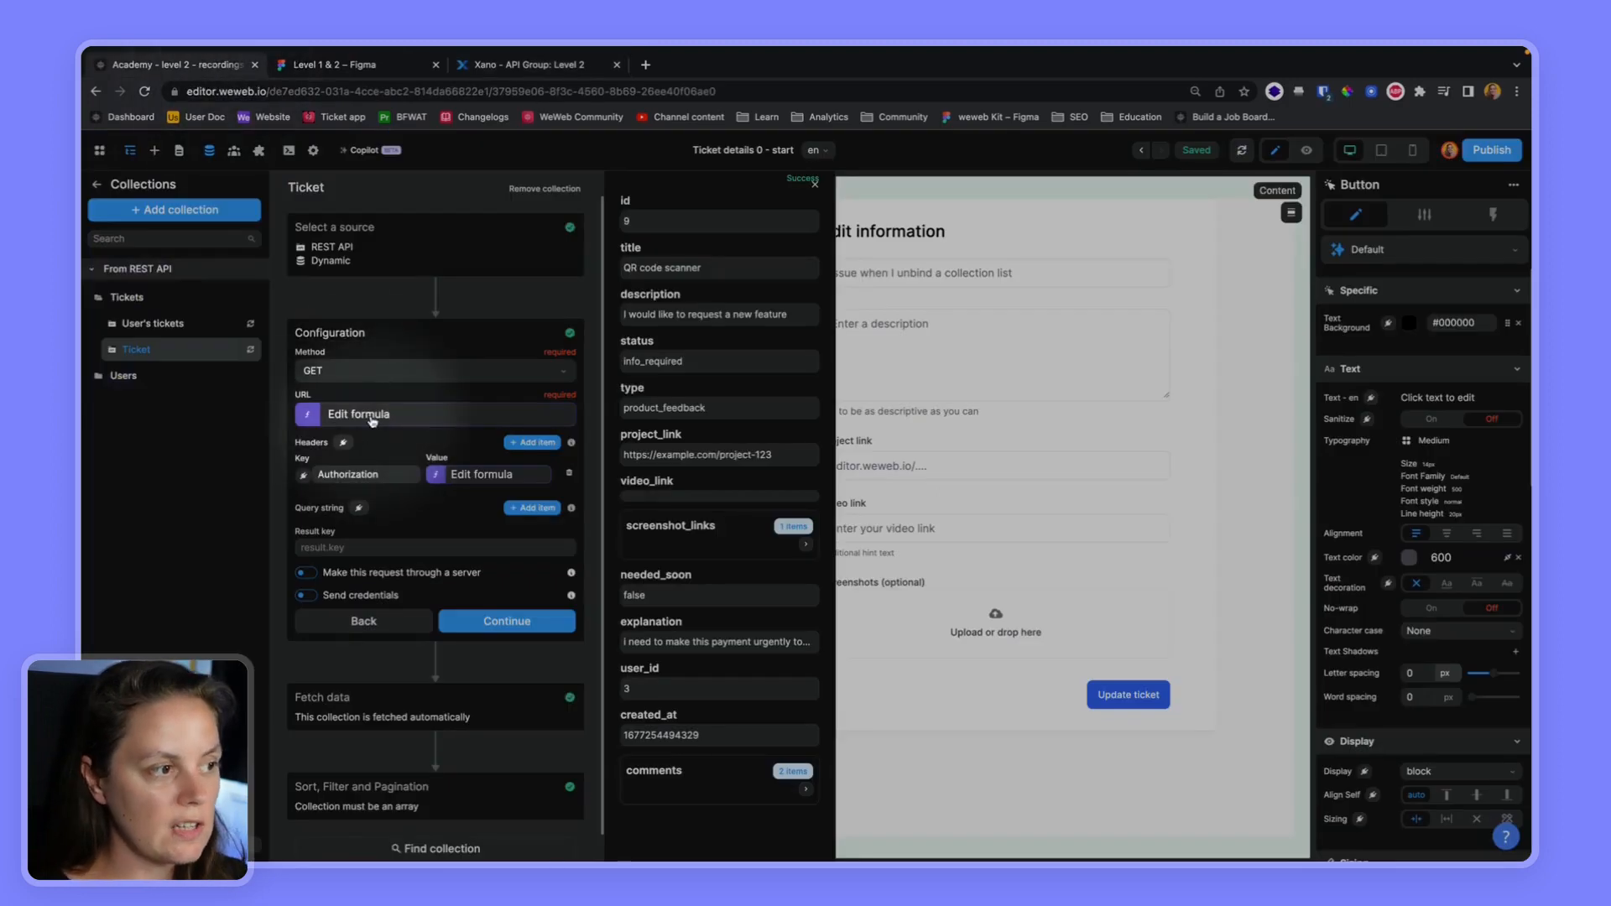
click(372, 415)
click(868, 312)
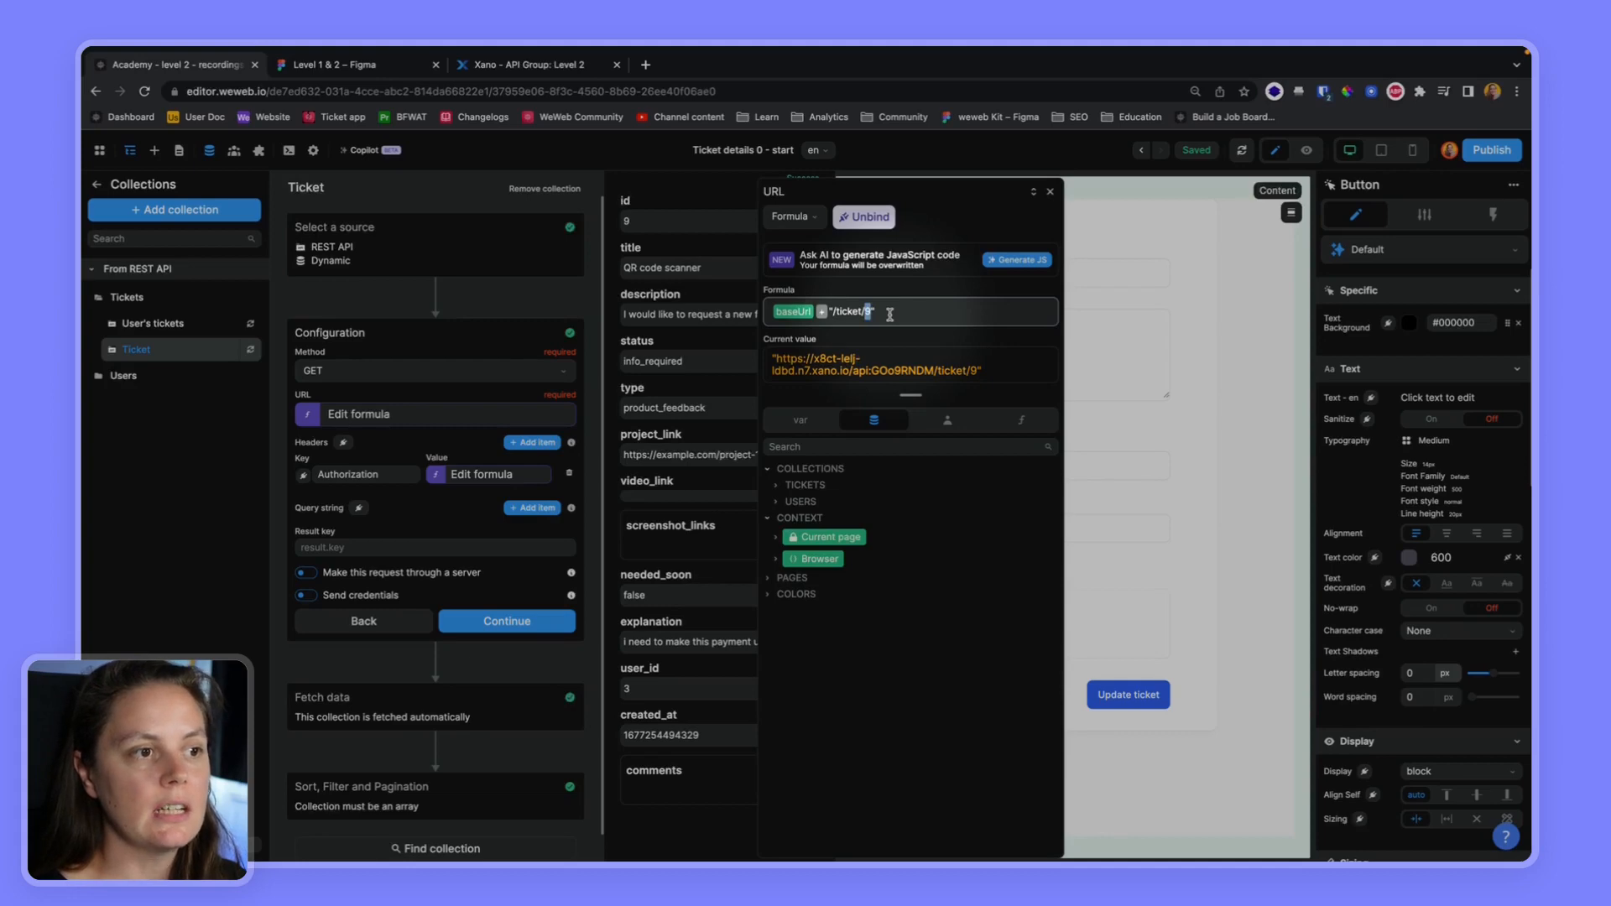
click(1089, 288)
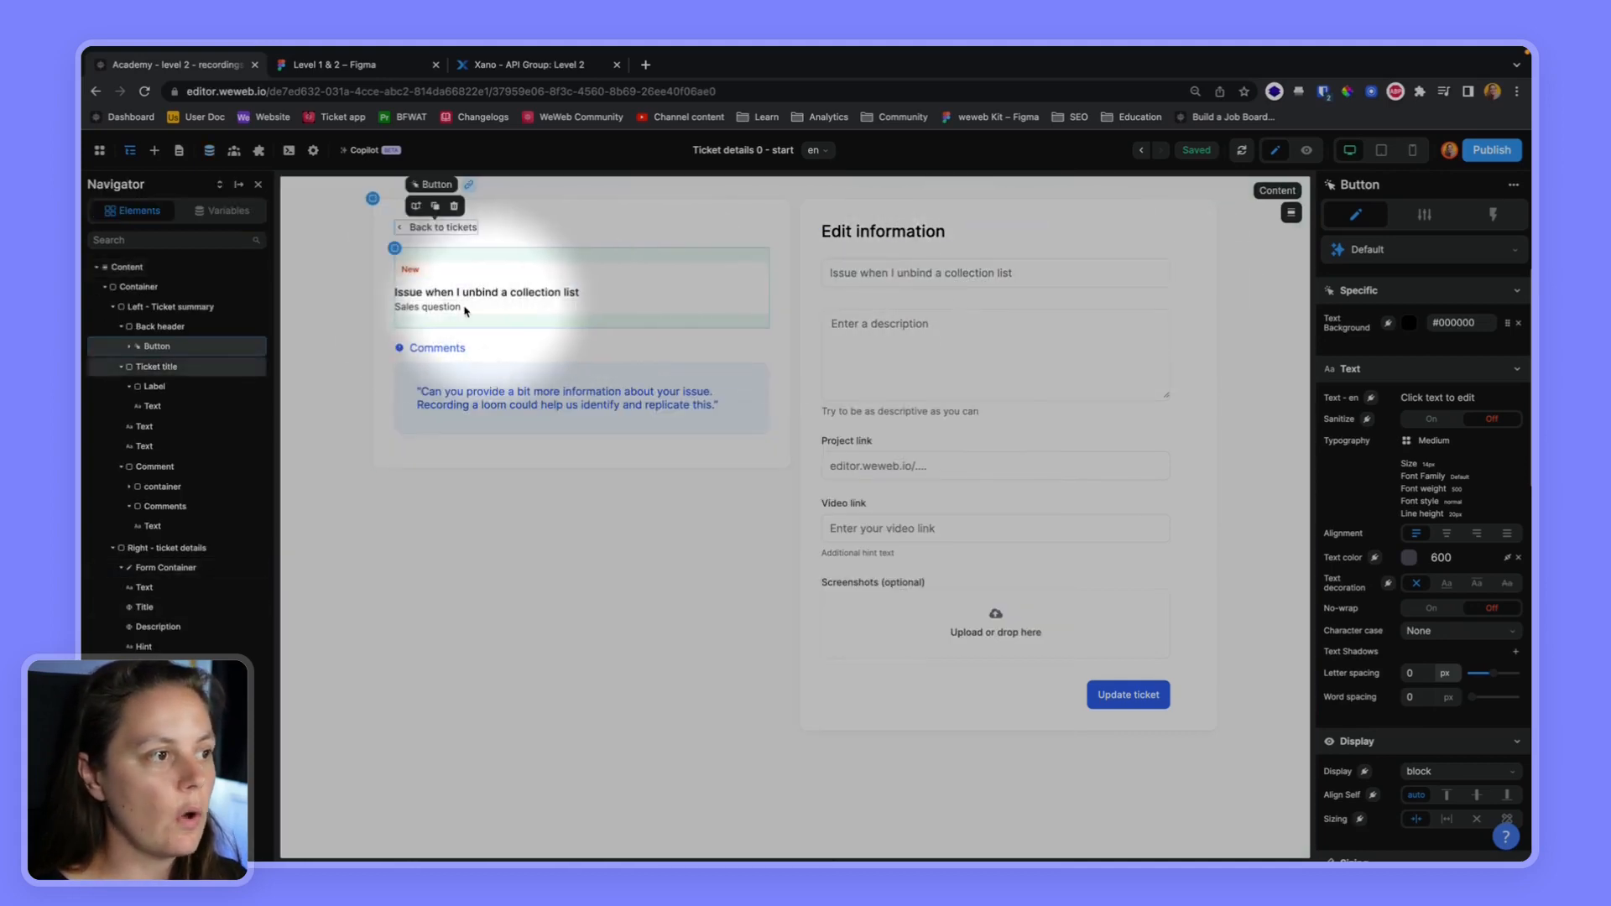
Bind the ticket summary's heading text to the title field of the Ticket collection
click(429, 293)
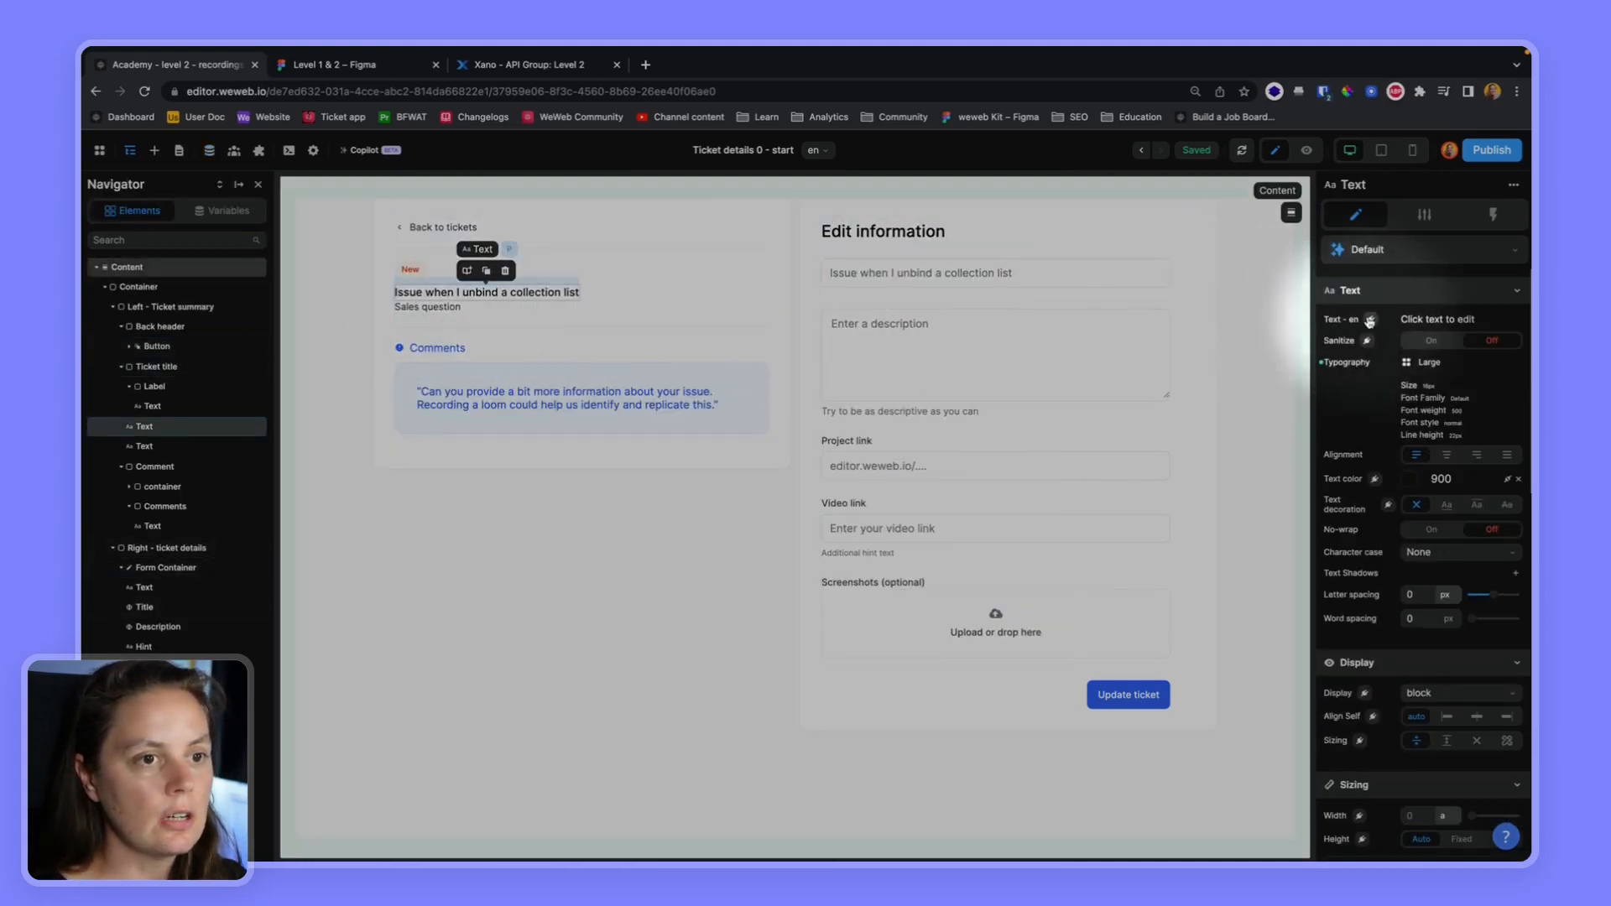
click(1371, 320)
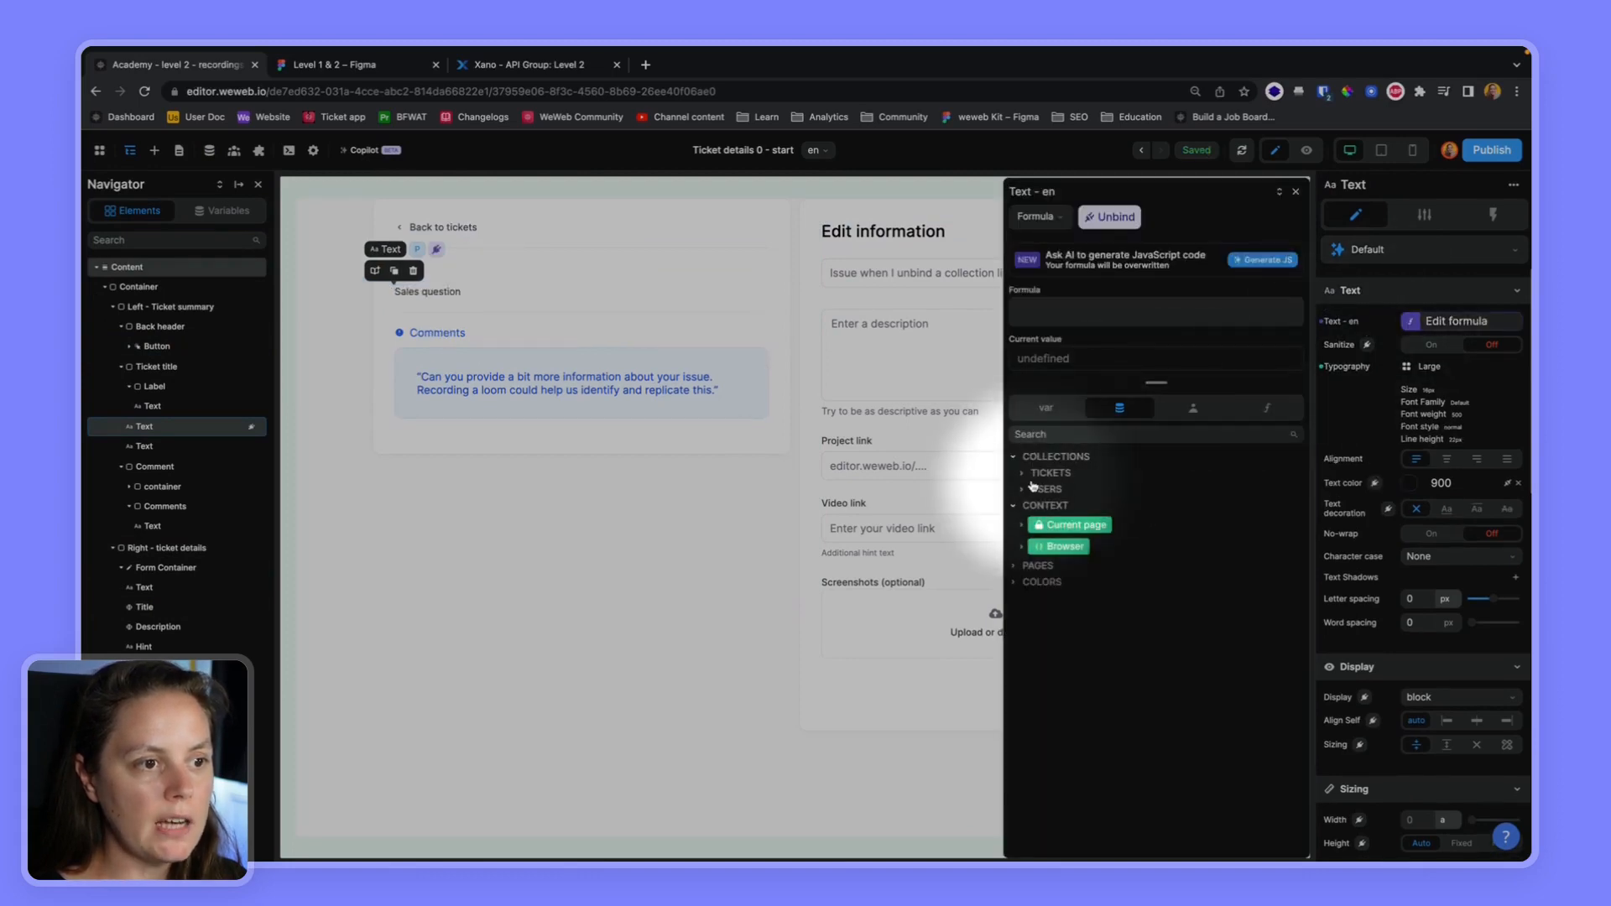
click(1044, 434)
text(title)
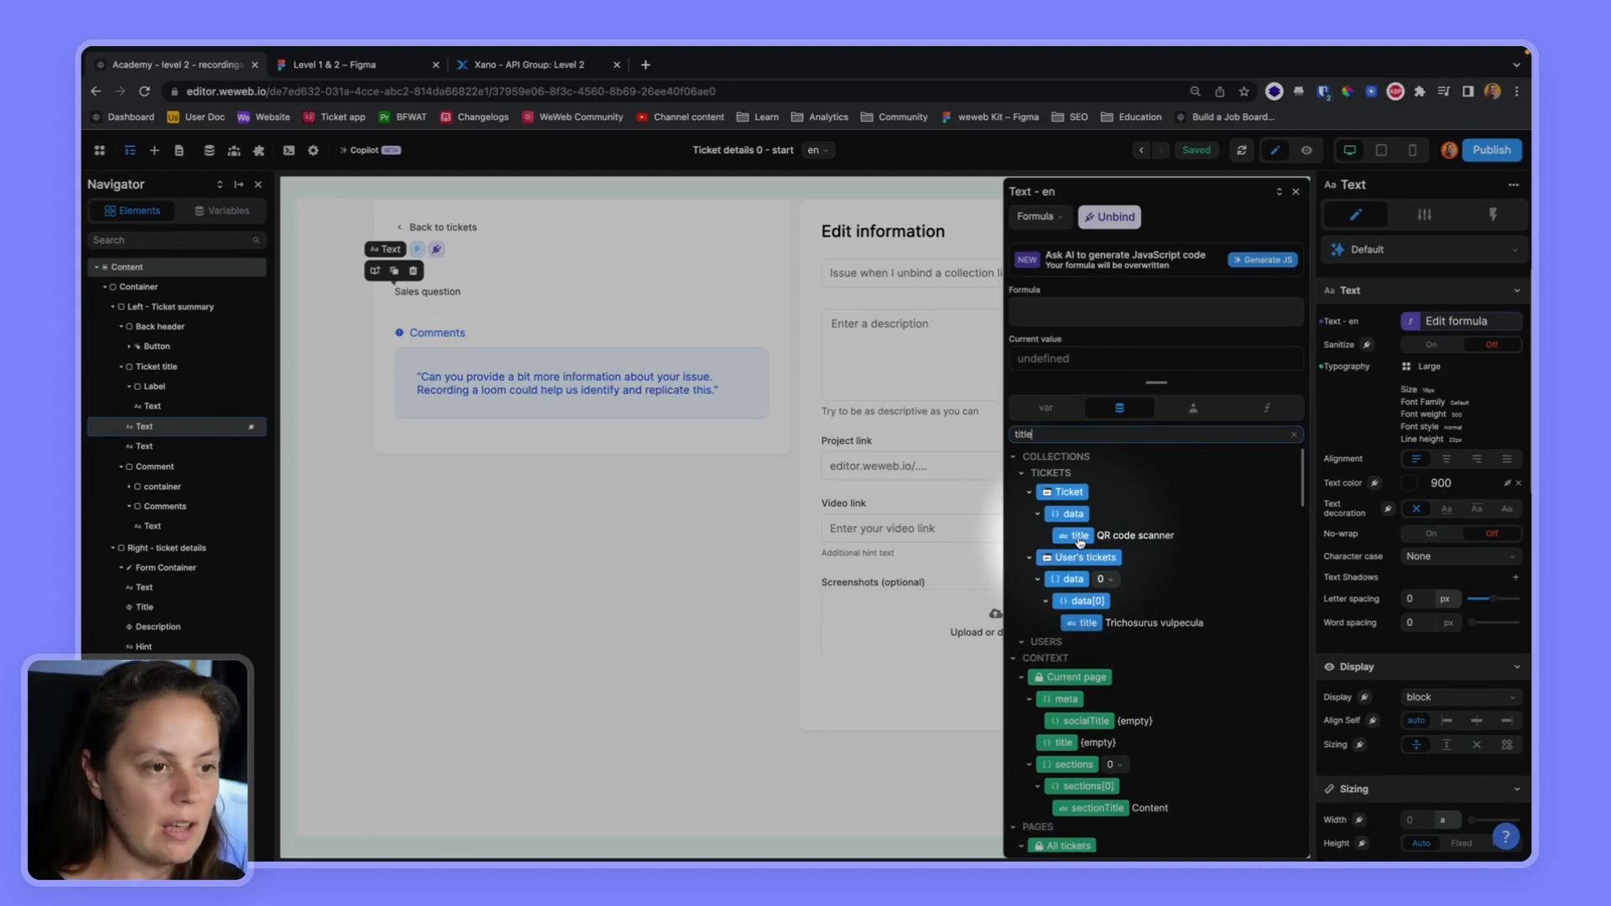
click(1079, 536)
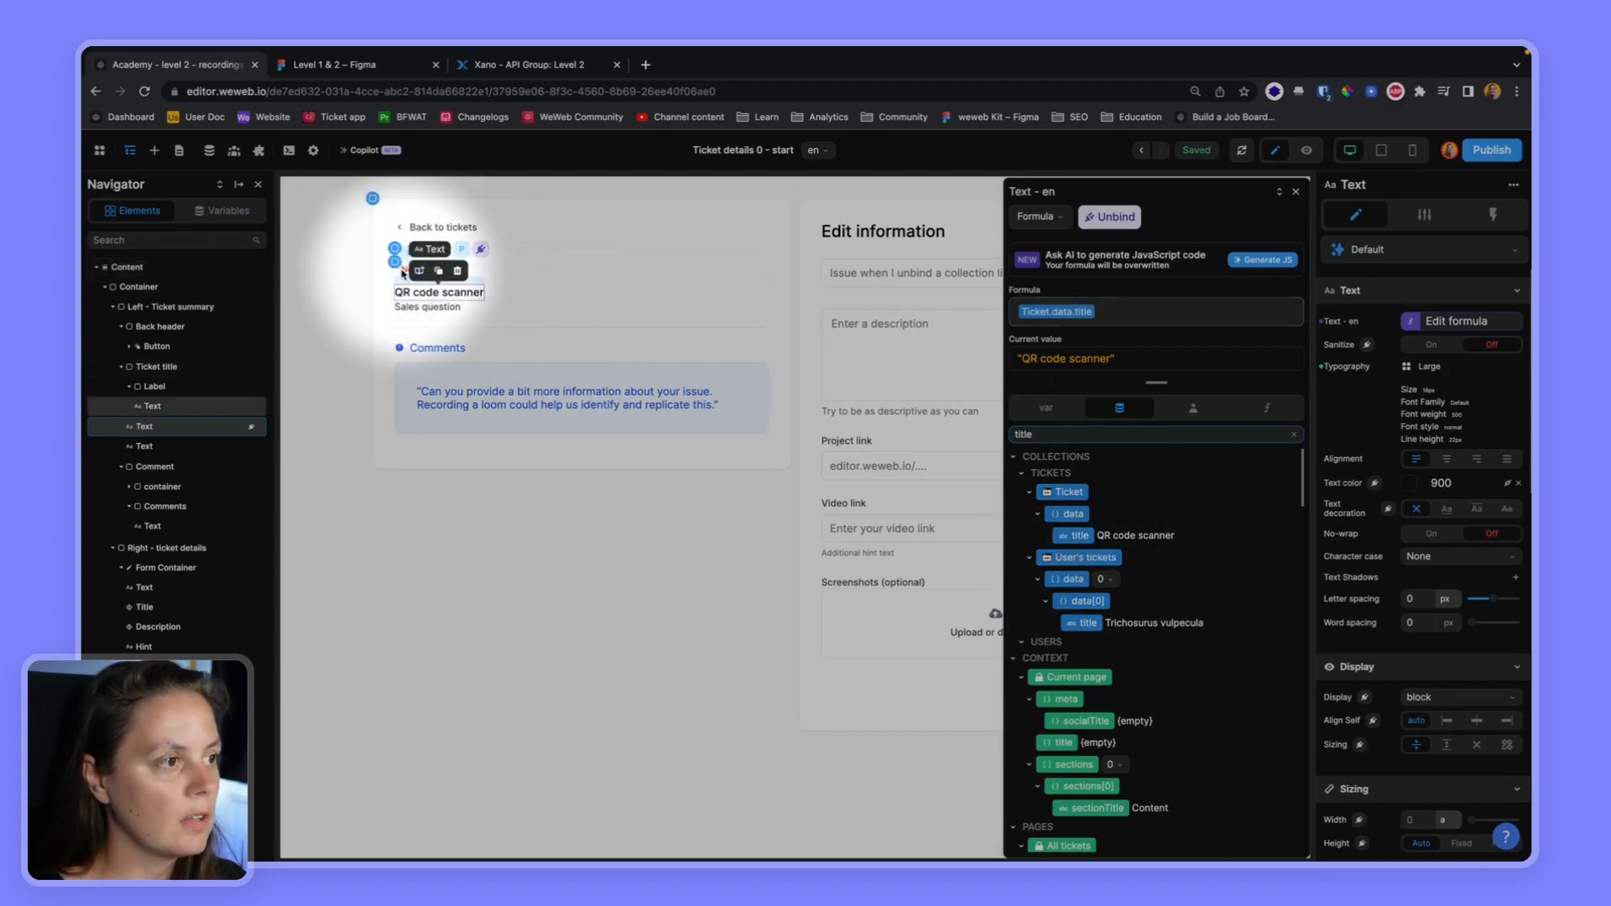
Bind the "New" label text above the ticket heading to the Ticket collection's status field
click(402, 272)
click(1369, 323)
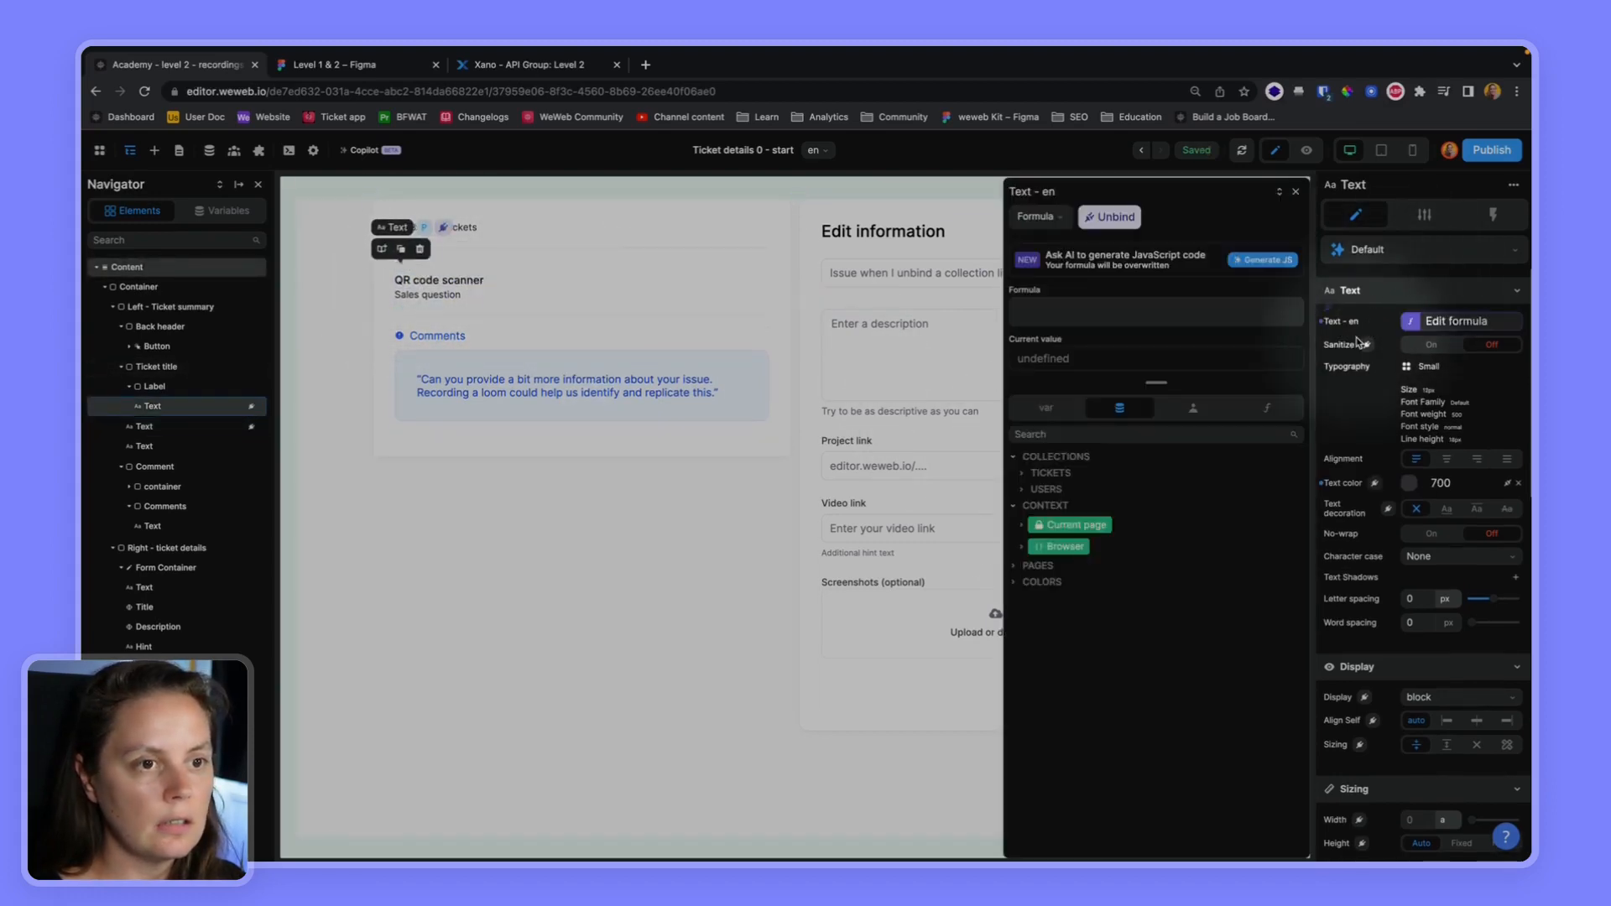
click(1125, 435)
text(statu)
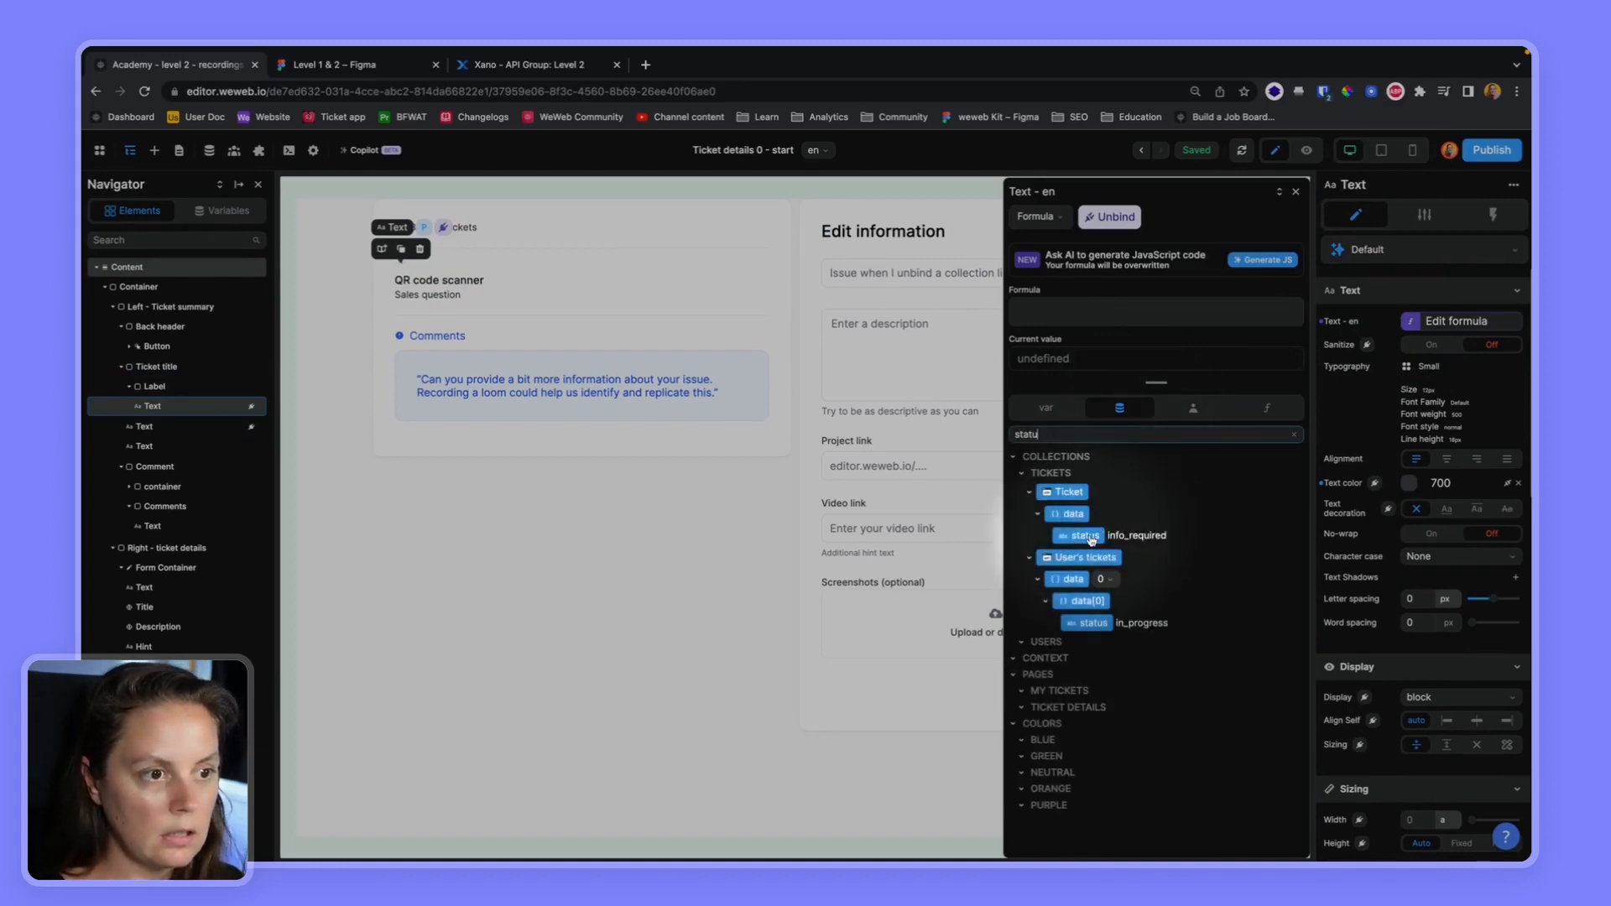
click(1085, 535)
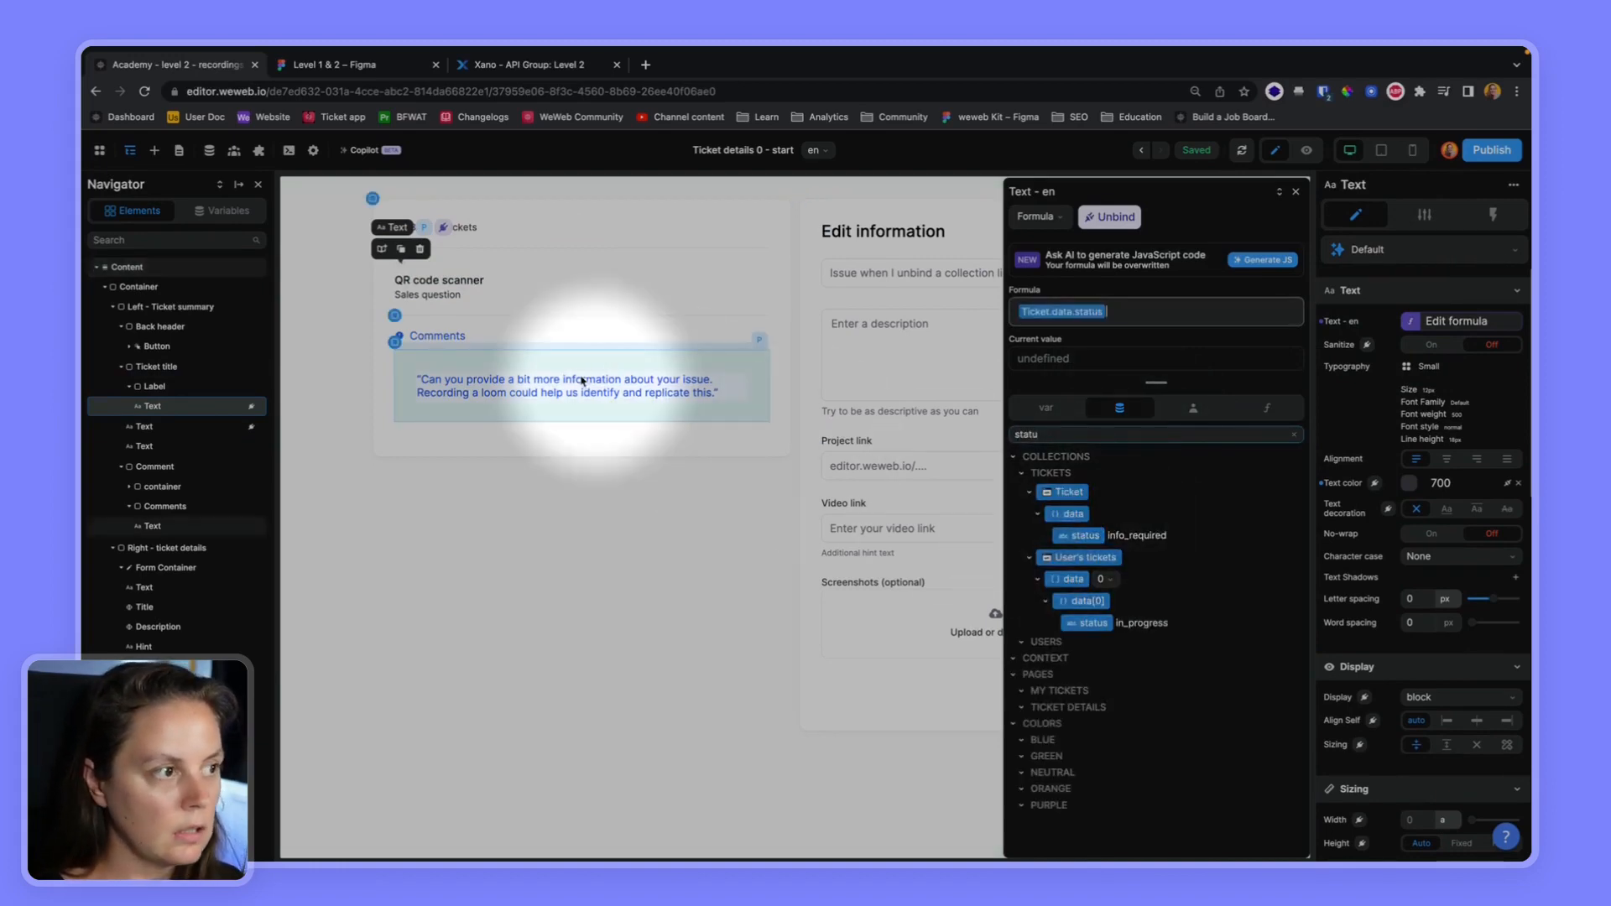
Bind the "Sales question" text under the ticket heading to the Ticket collection's type field
click(432, 309)
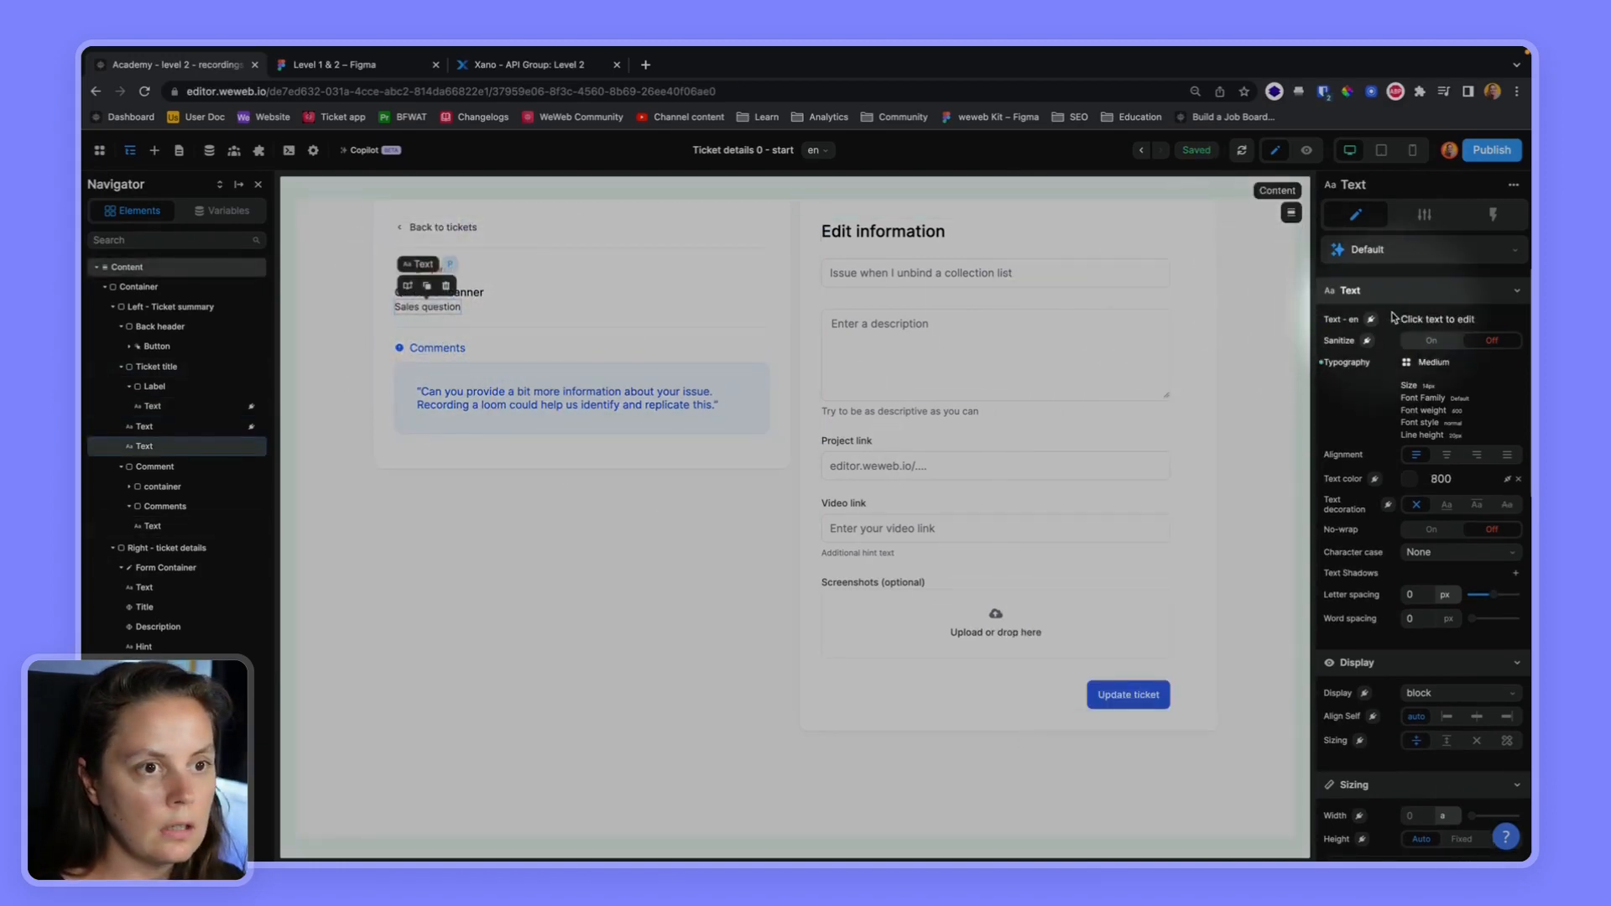
click(1371, 322)
text(type)
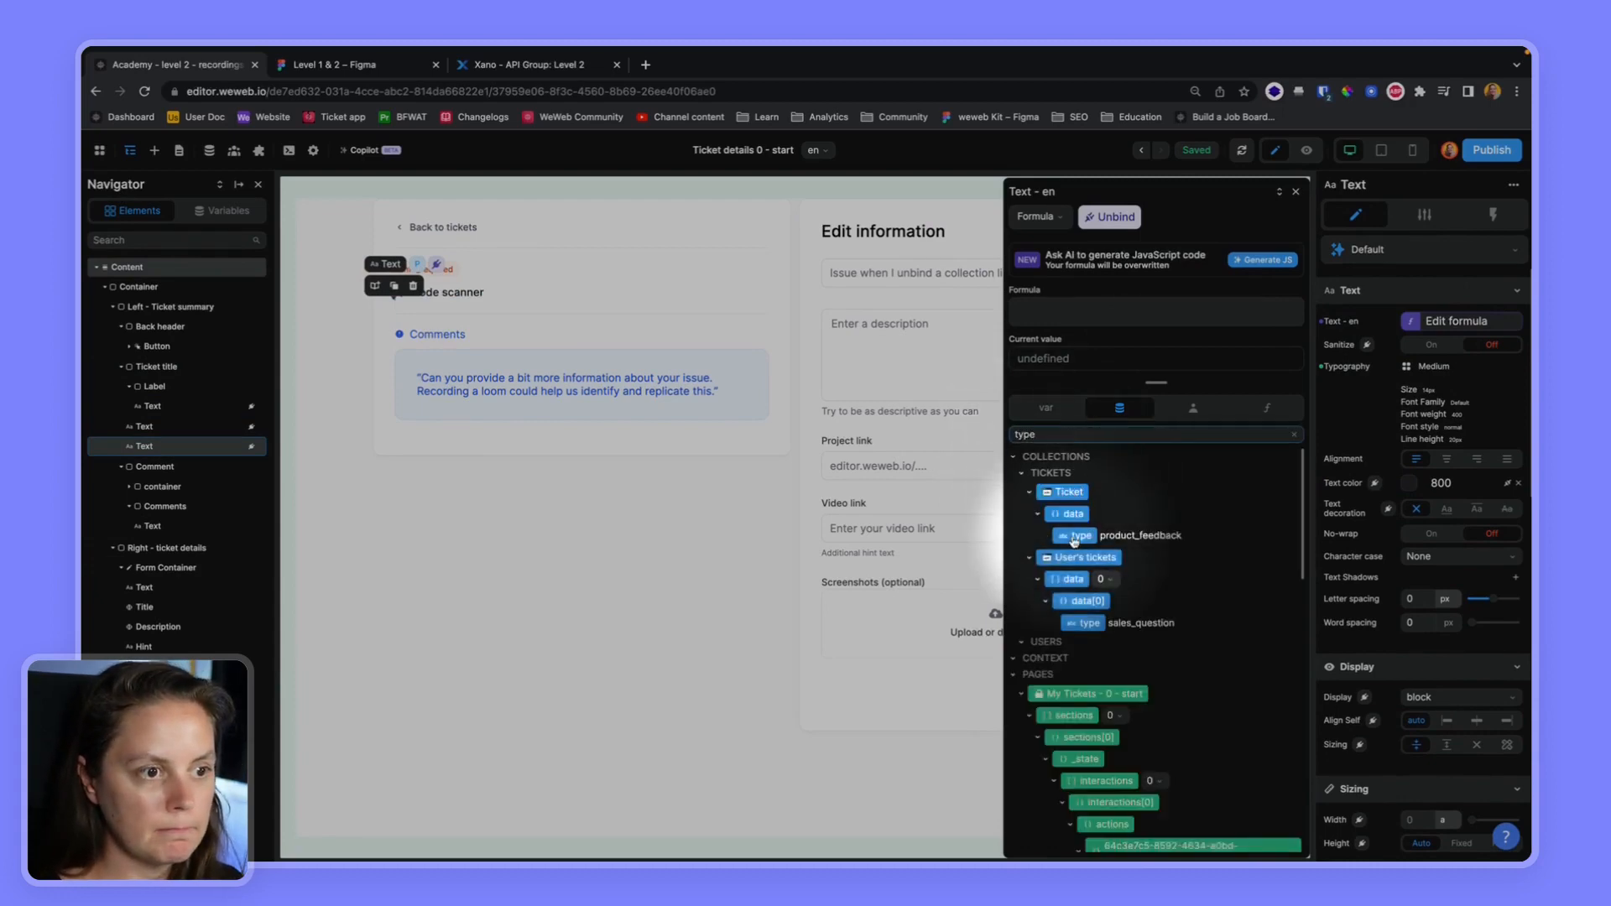
click(1073, 537)
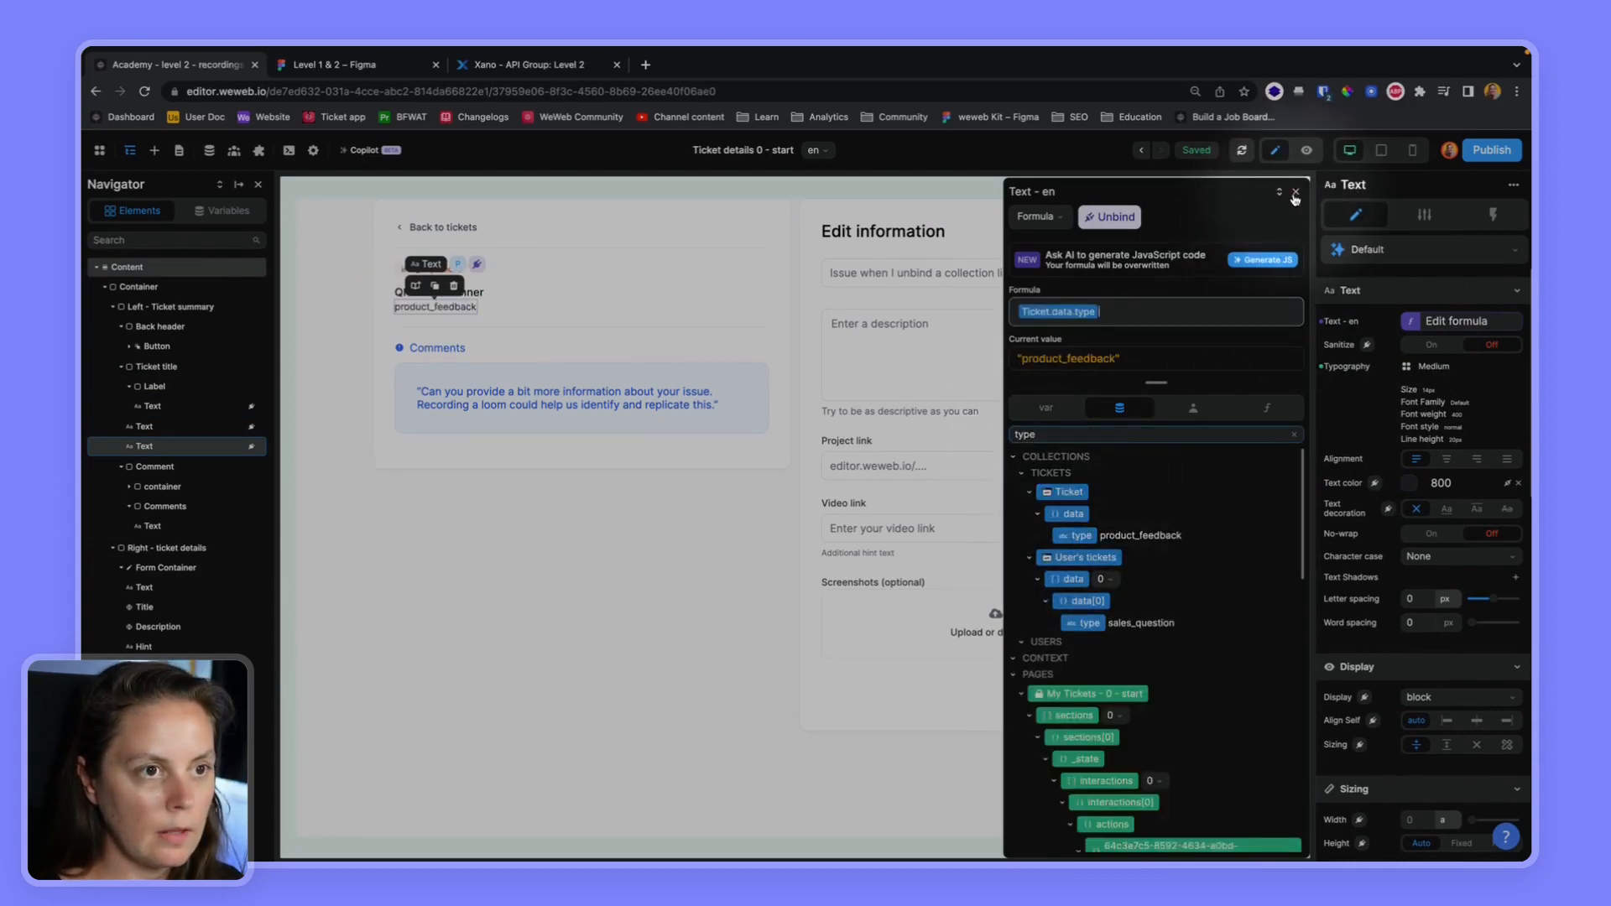
click(1295, 191)
Bind the init value of the form's Title input to the Ticket collection's title field
click(926, 276)
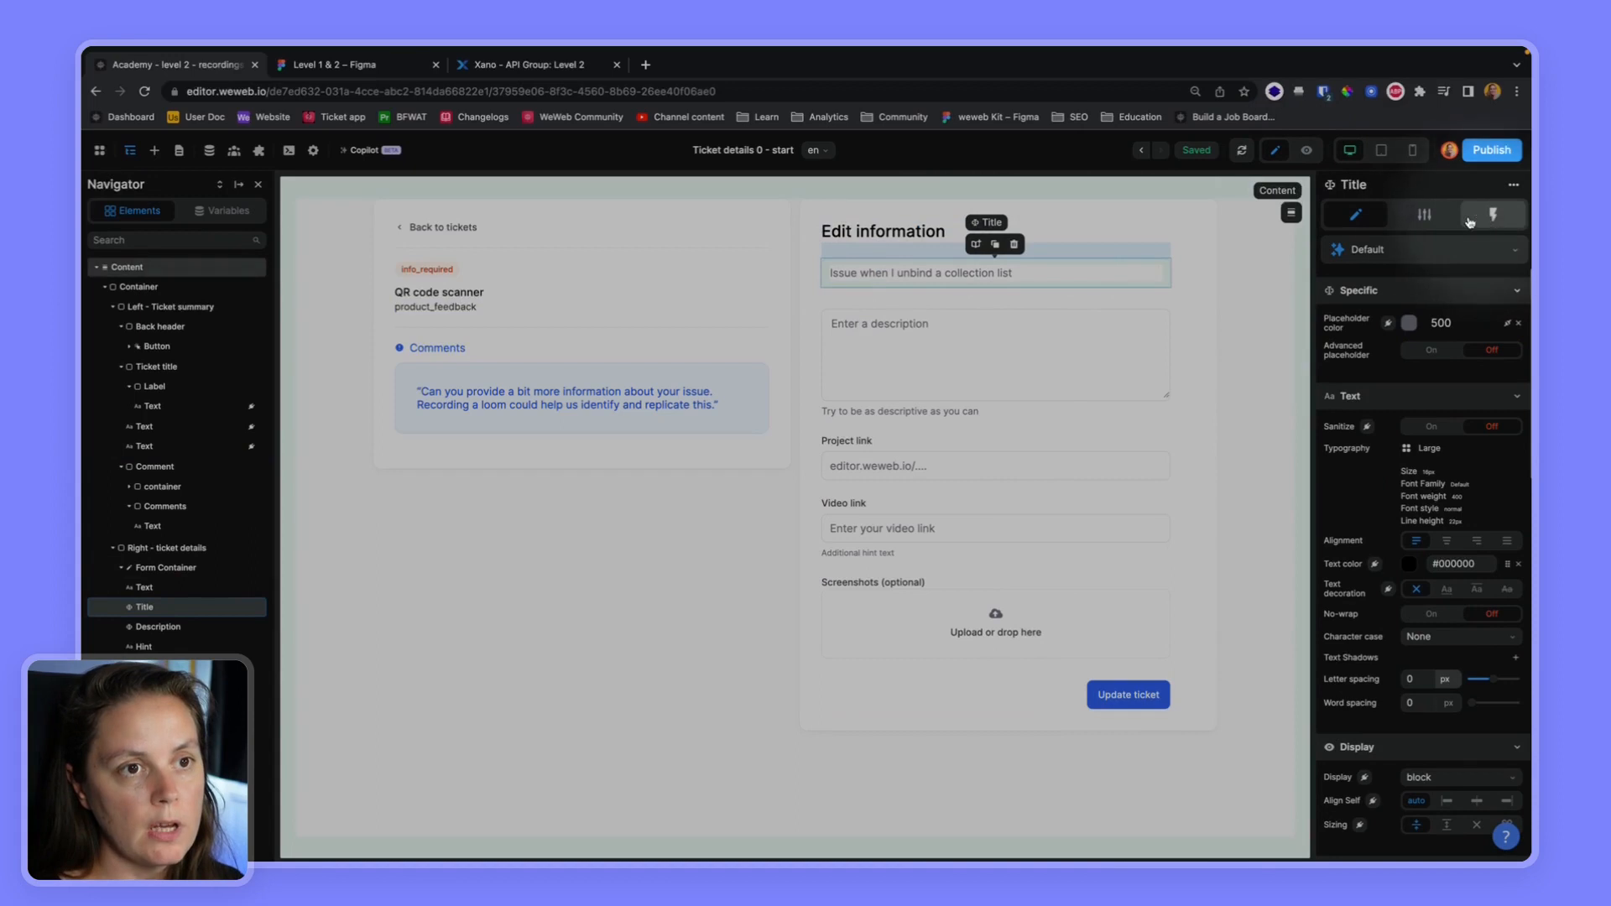
click(1424, 213)
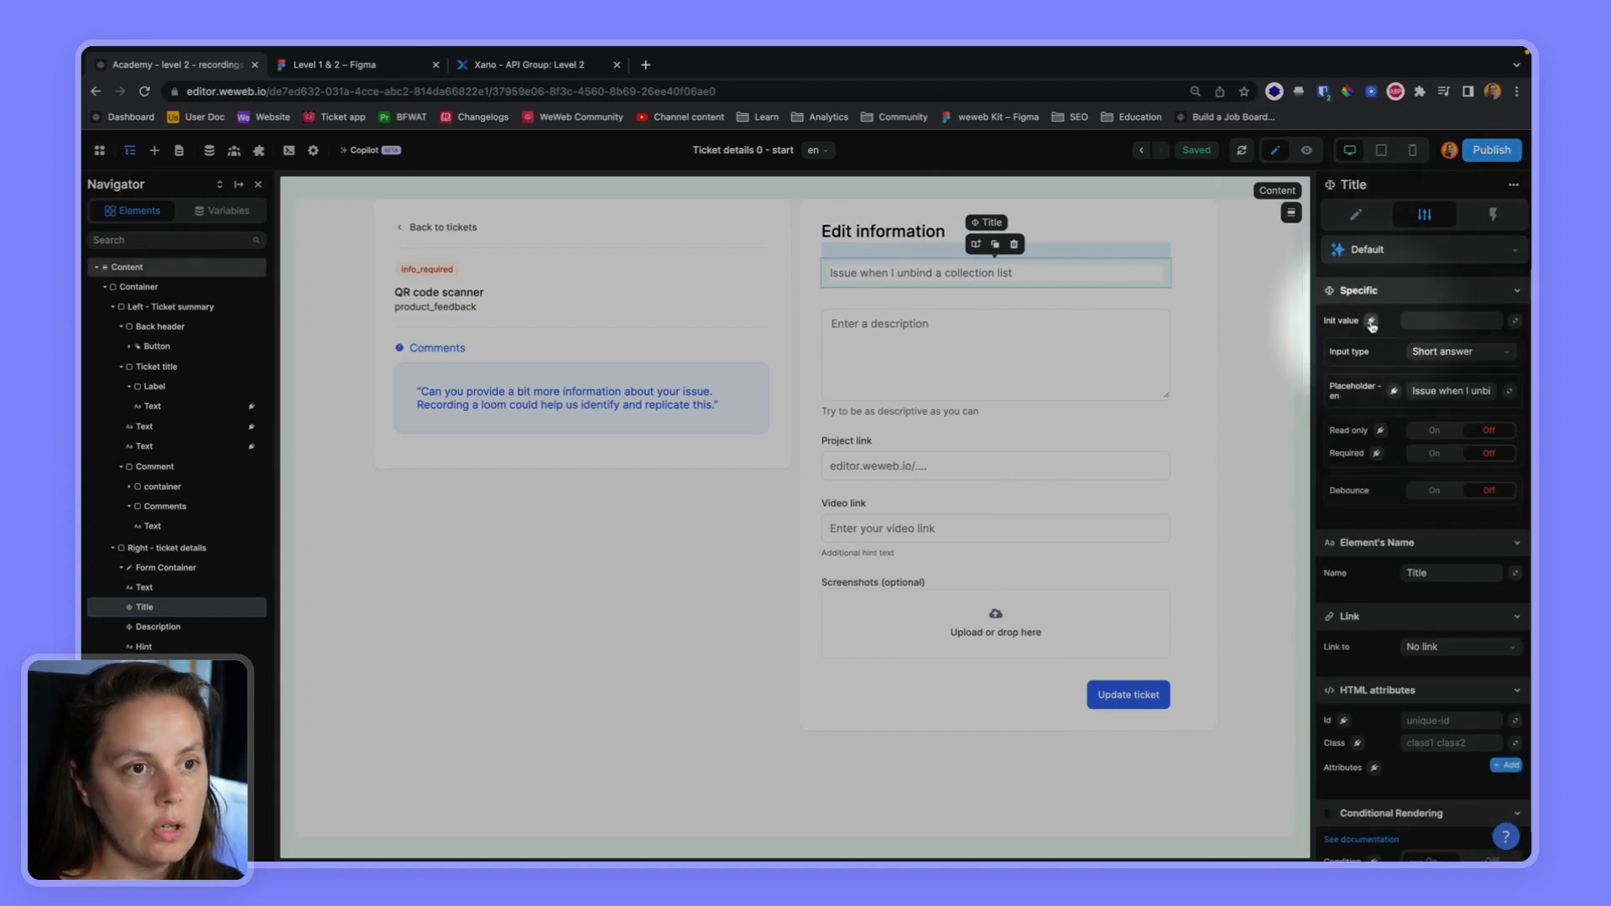
click(1371, 321)
click(1110, 435)
text(title)
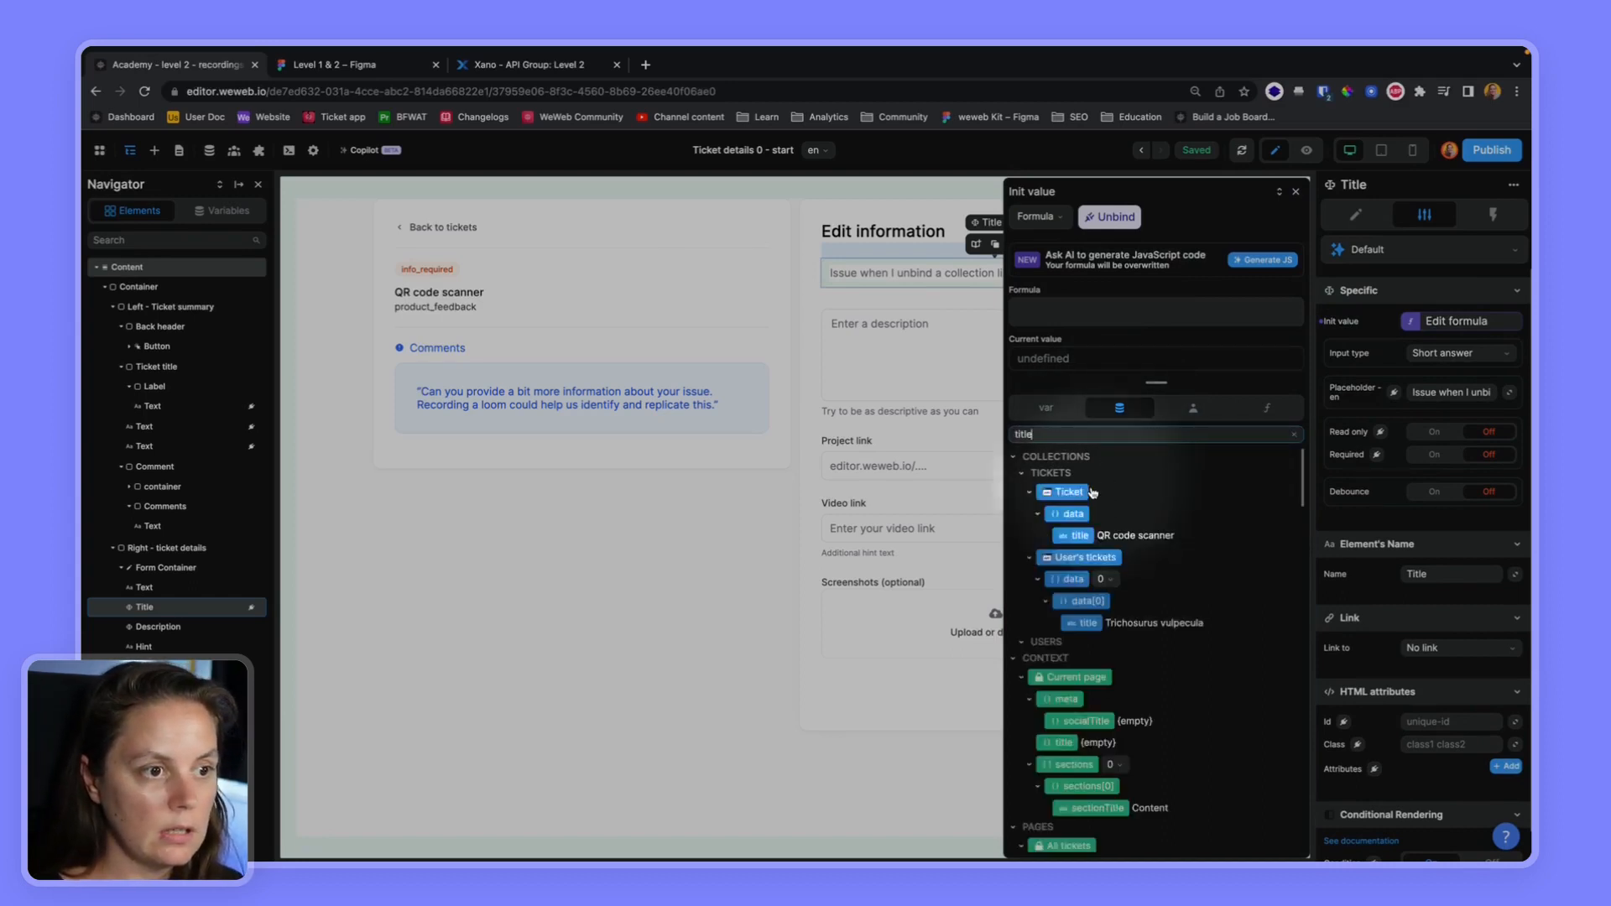
click(1080, 536)
Bind the init value of the form's Description input to the Ticket collection's description field
click(943, 383)
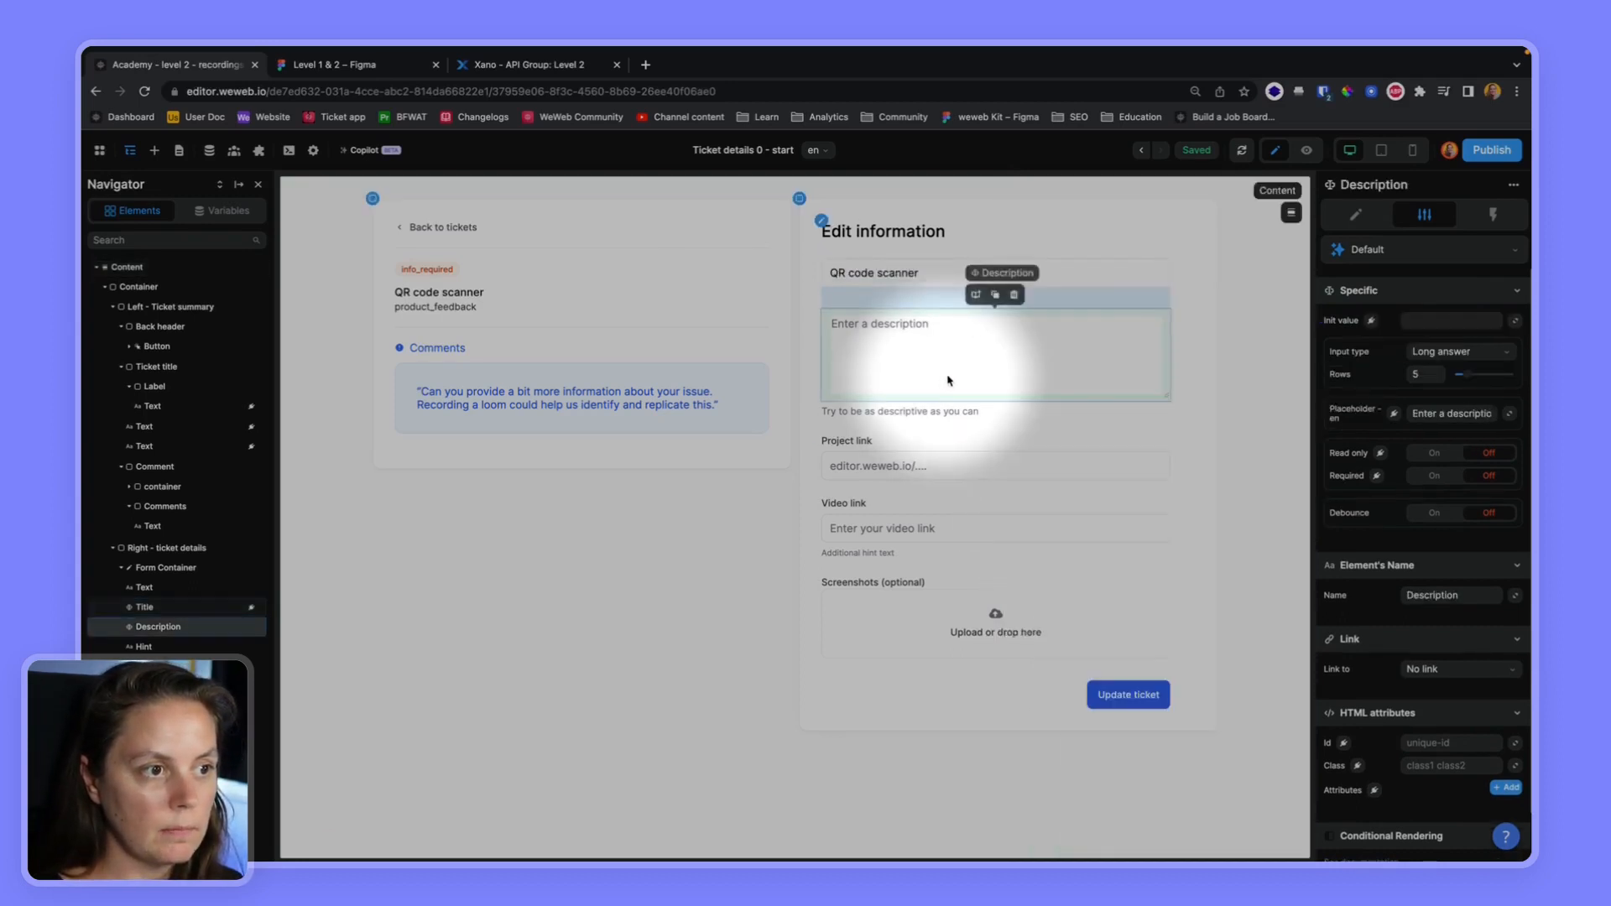
click(1367, 319)
click(1082, 434)
text(descr)
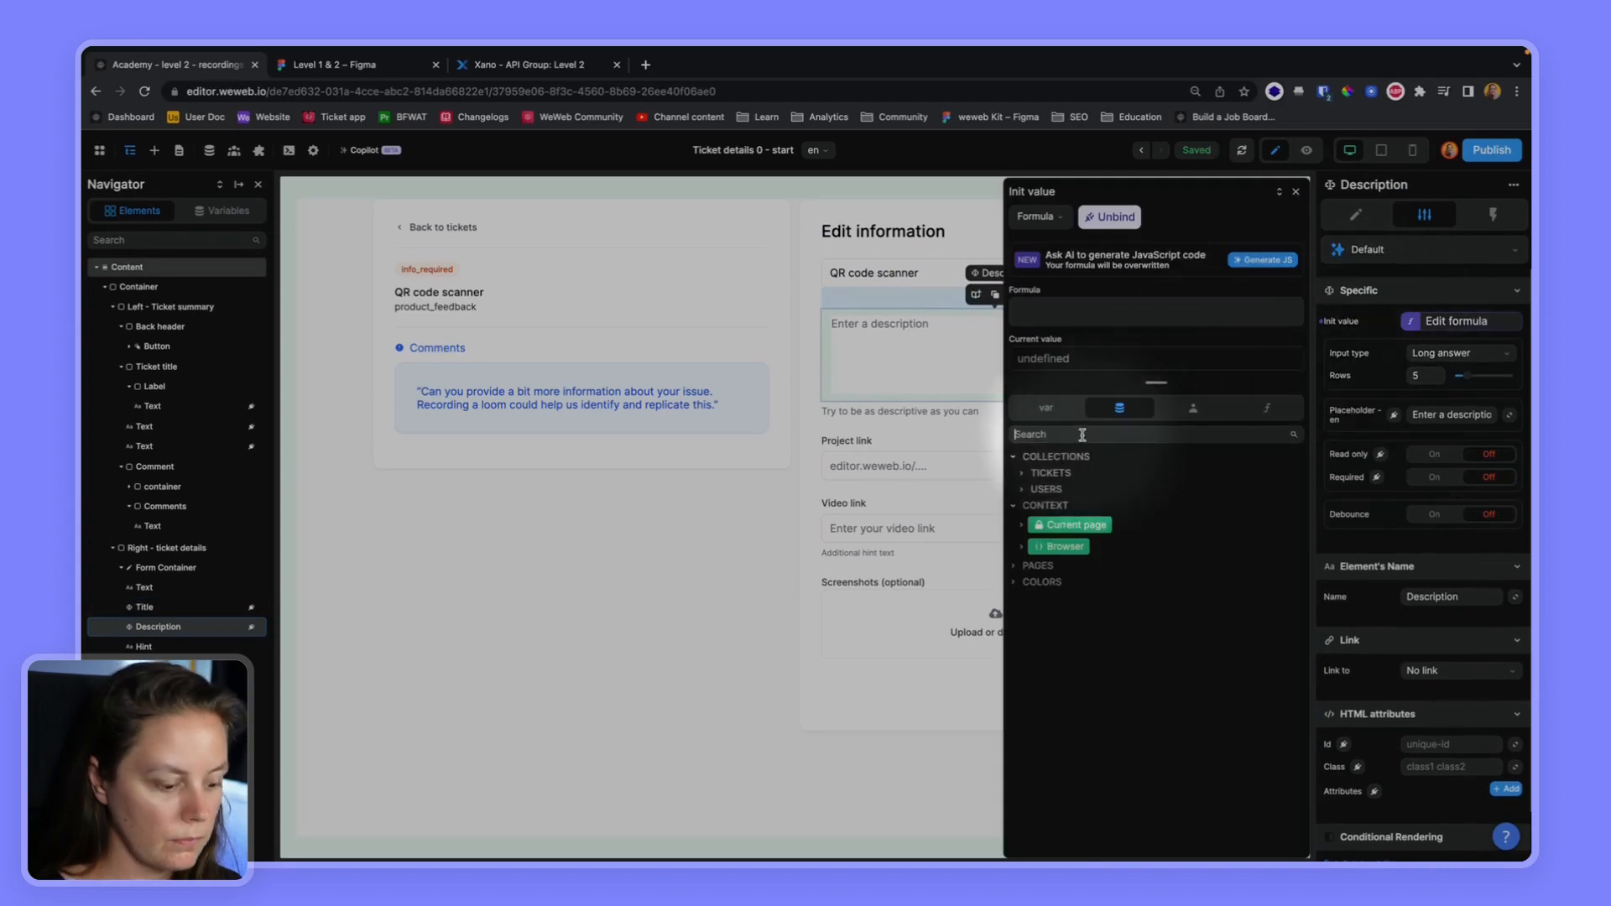
text(i)
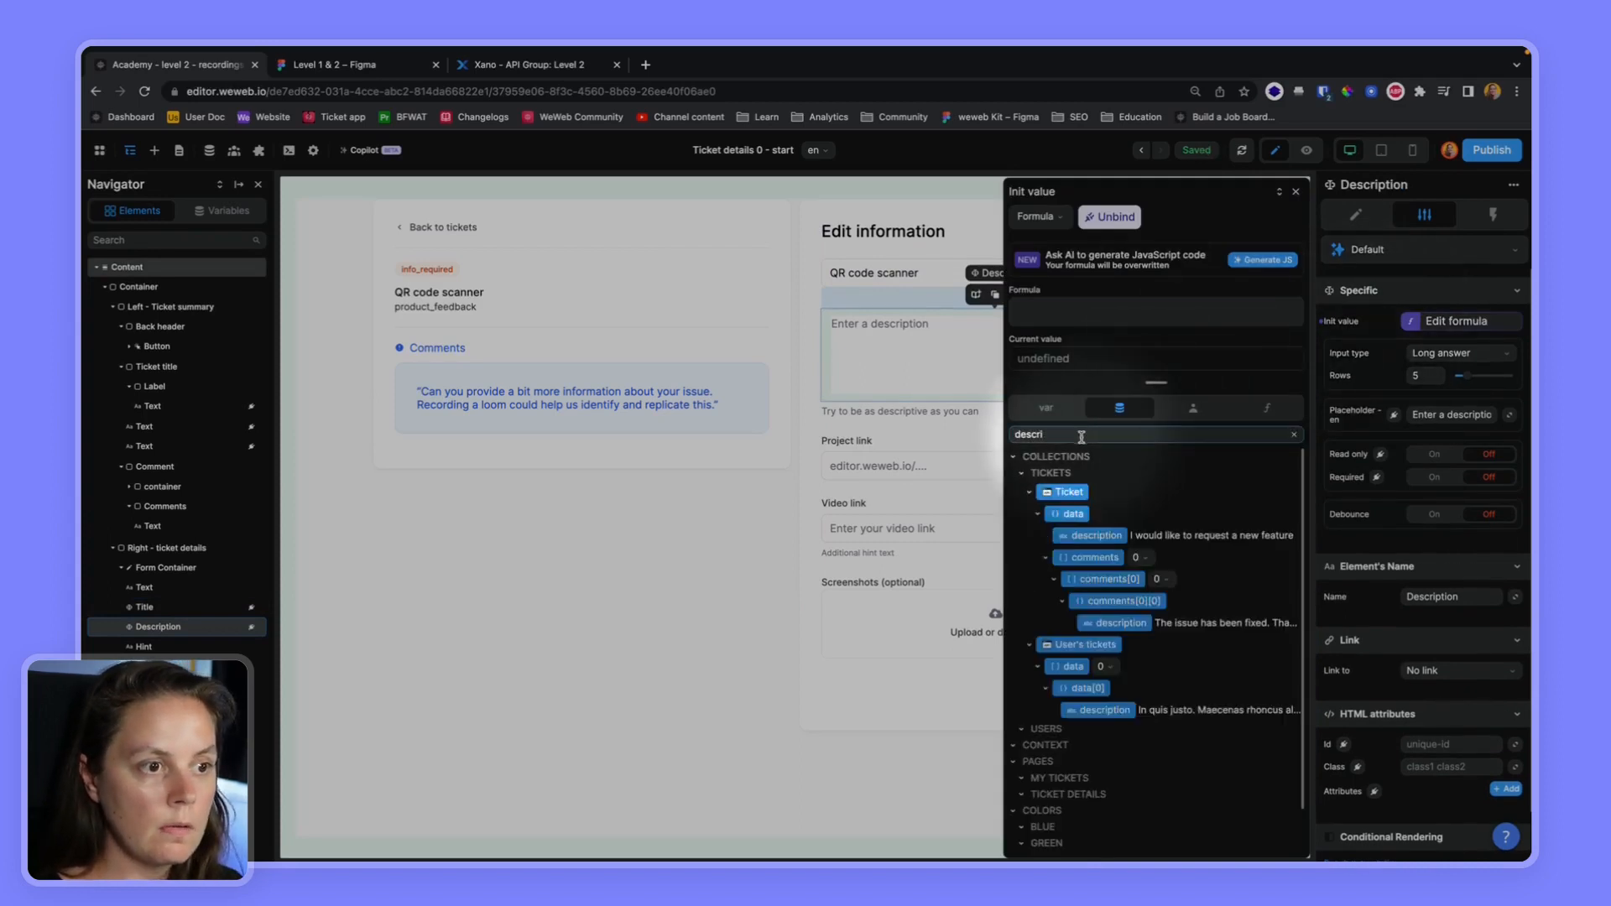
click(1091, 537)
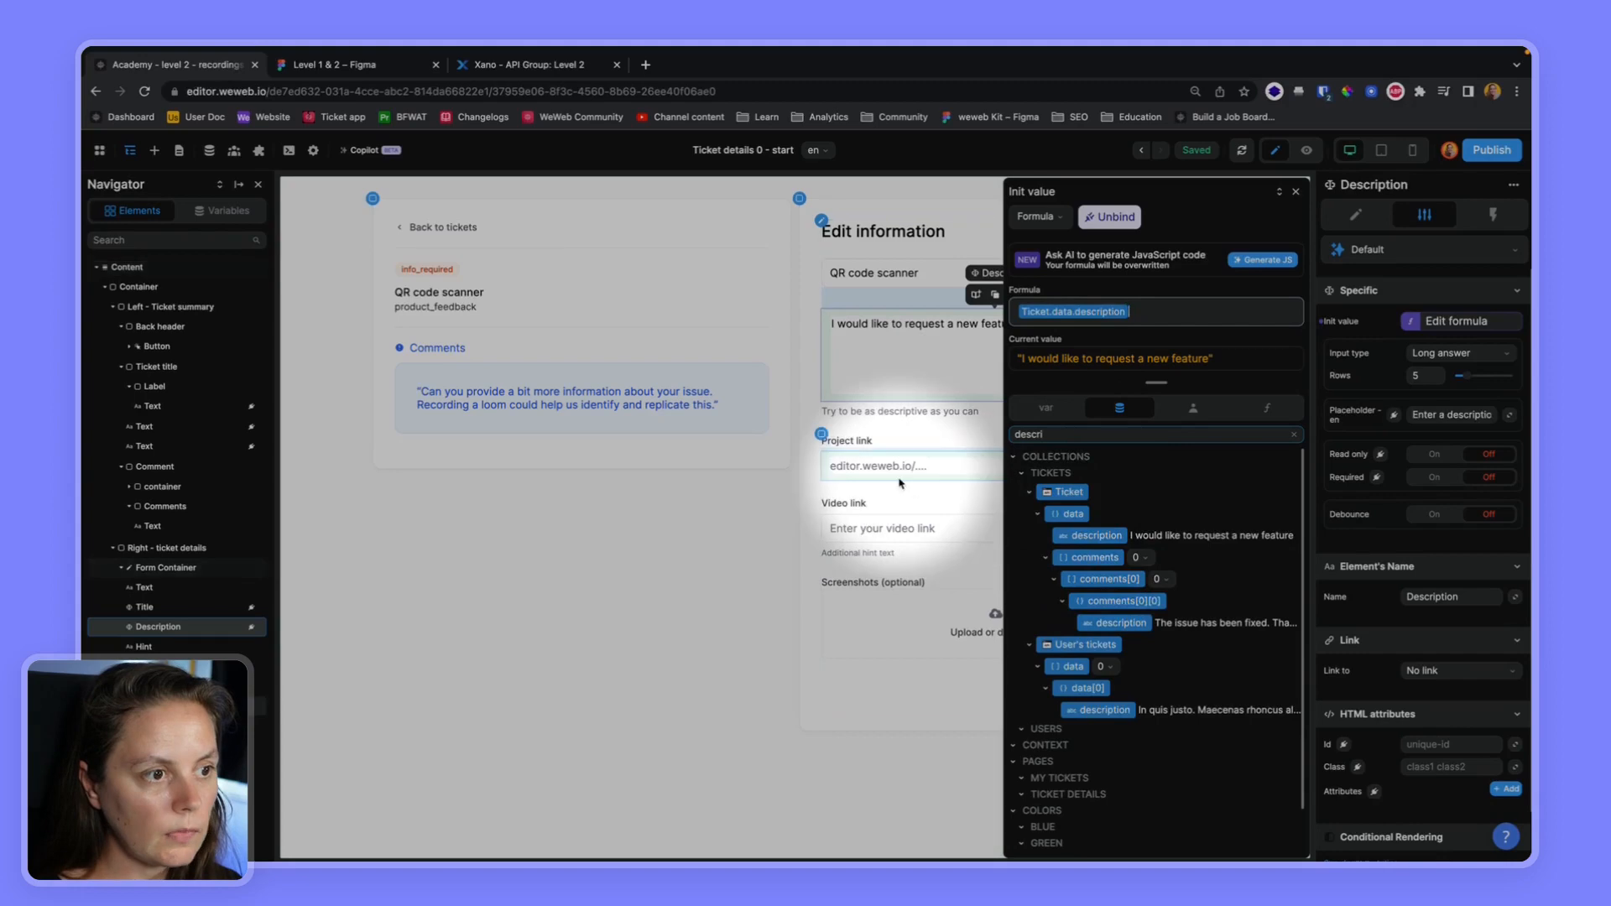
Bind the init value of the Project link input to the Ticket collection's project_link field
click(883, 477)
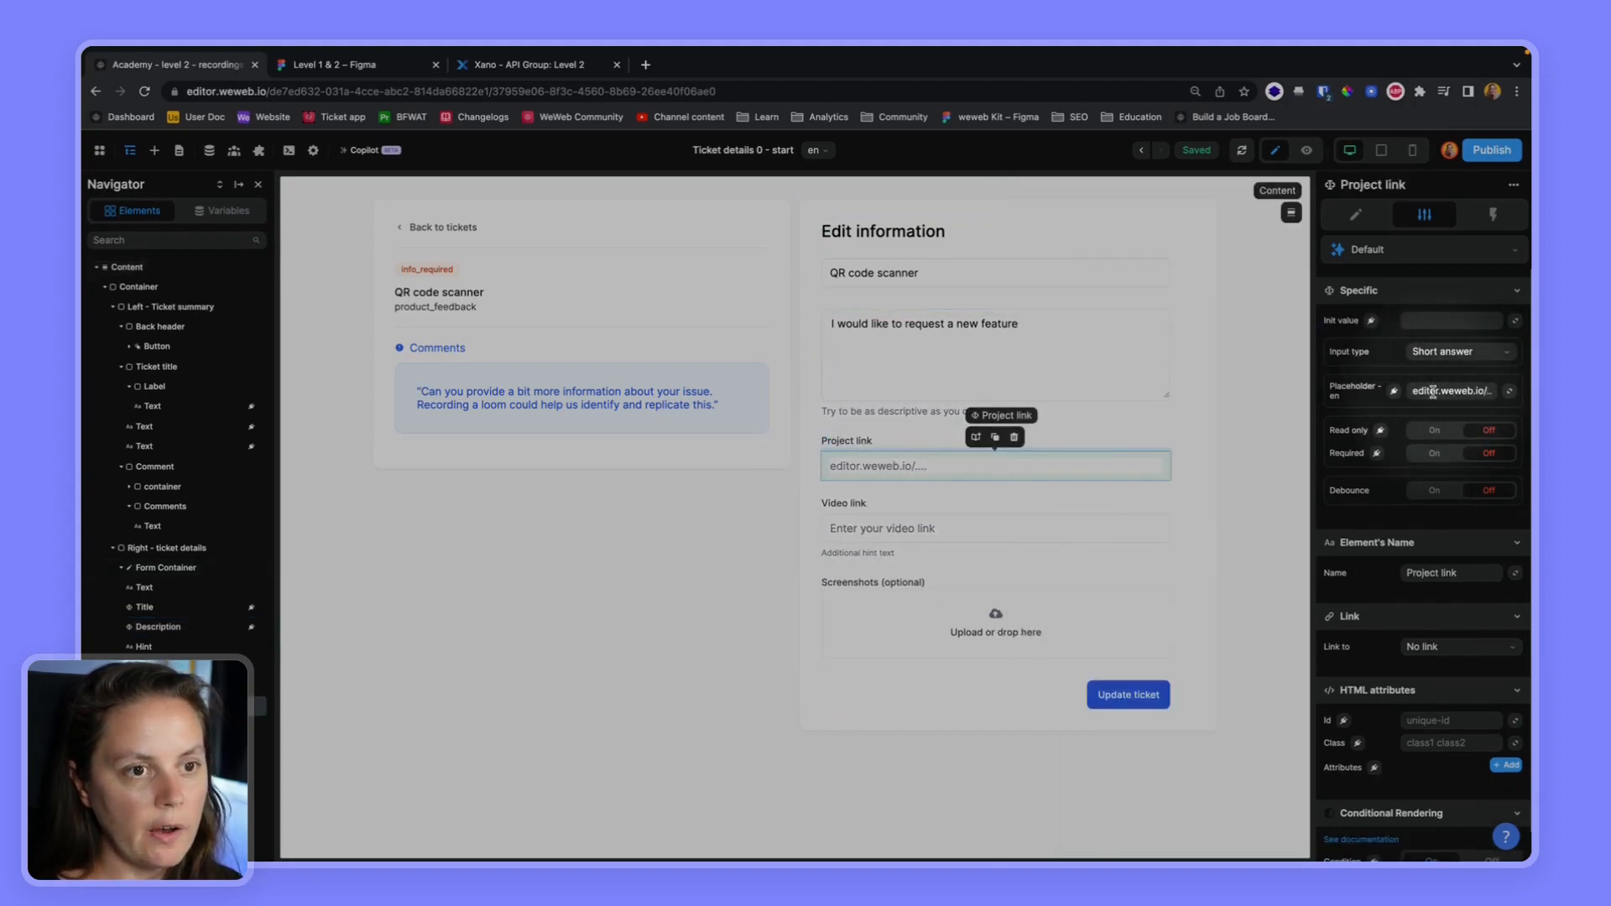
click(1372, 323)
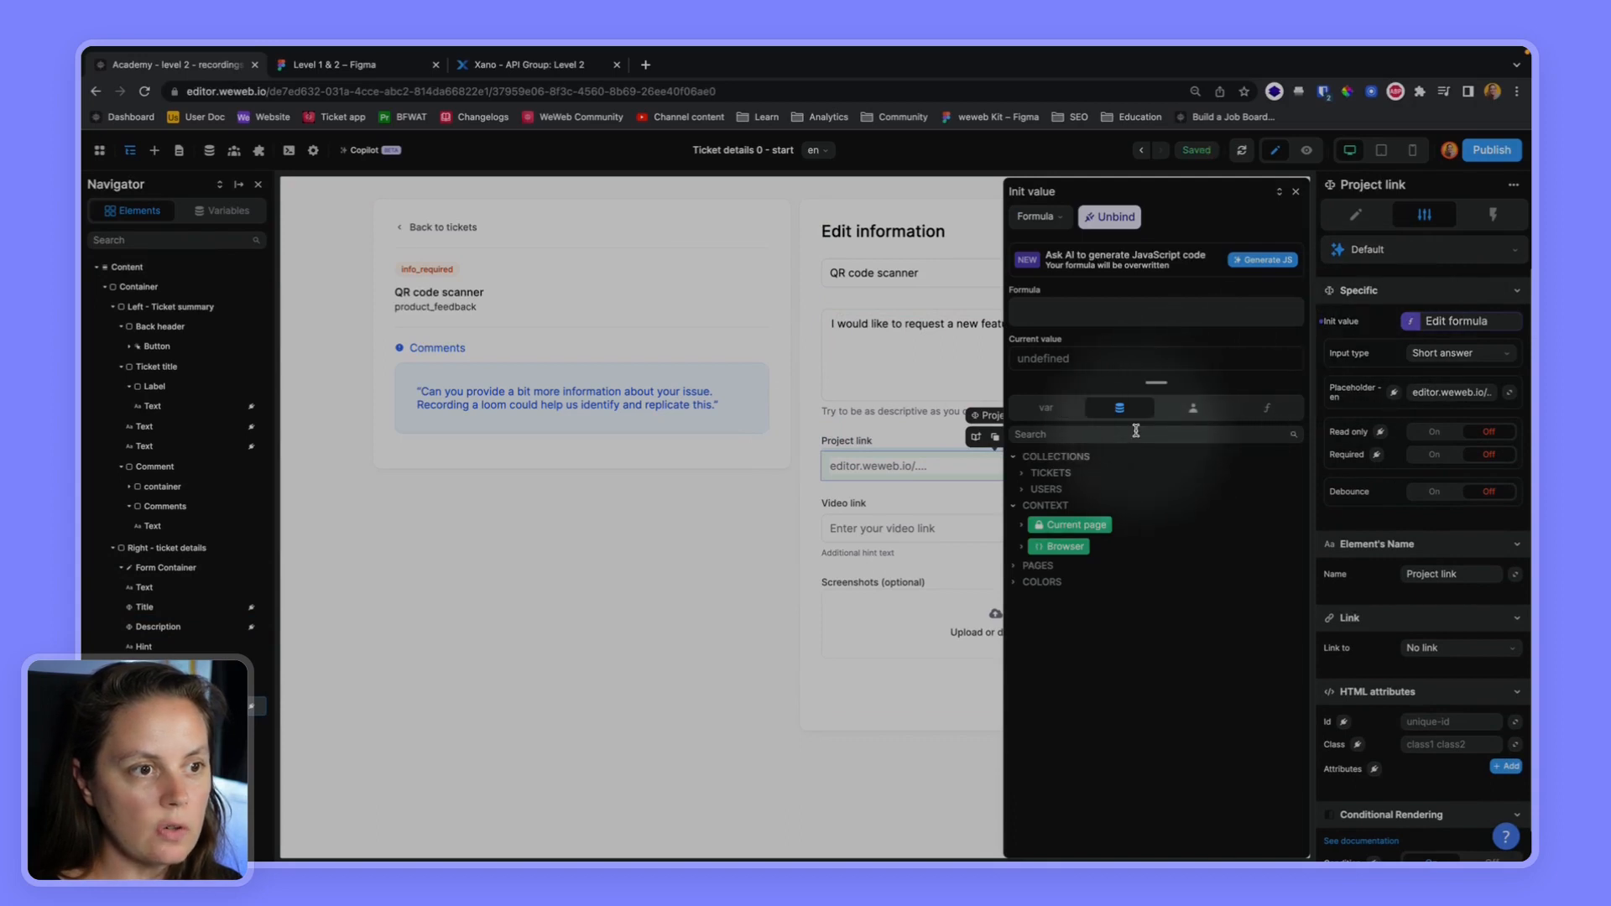
text(proj)
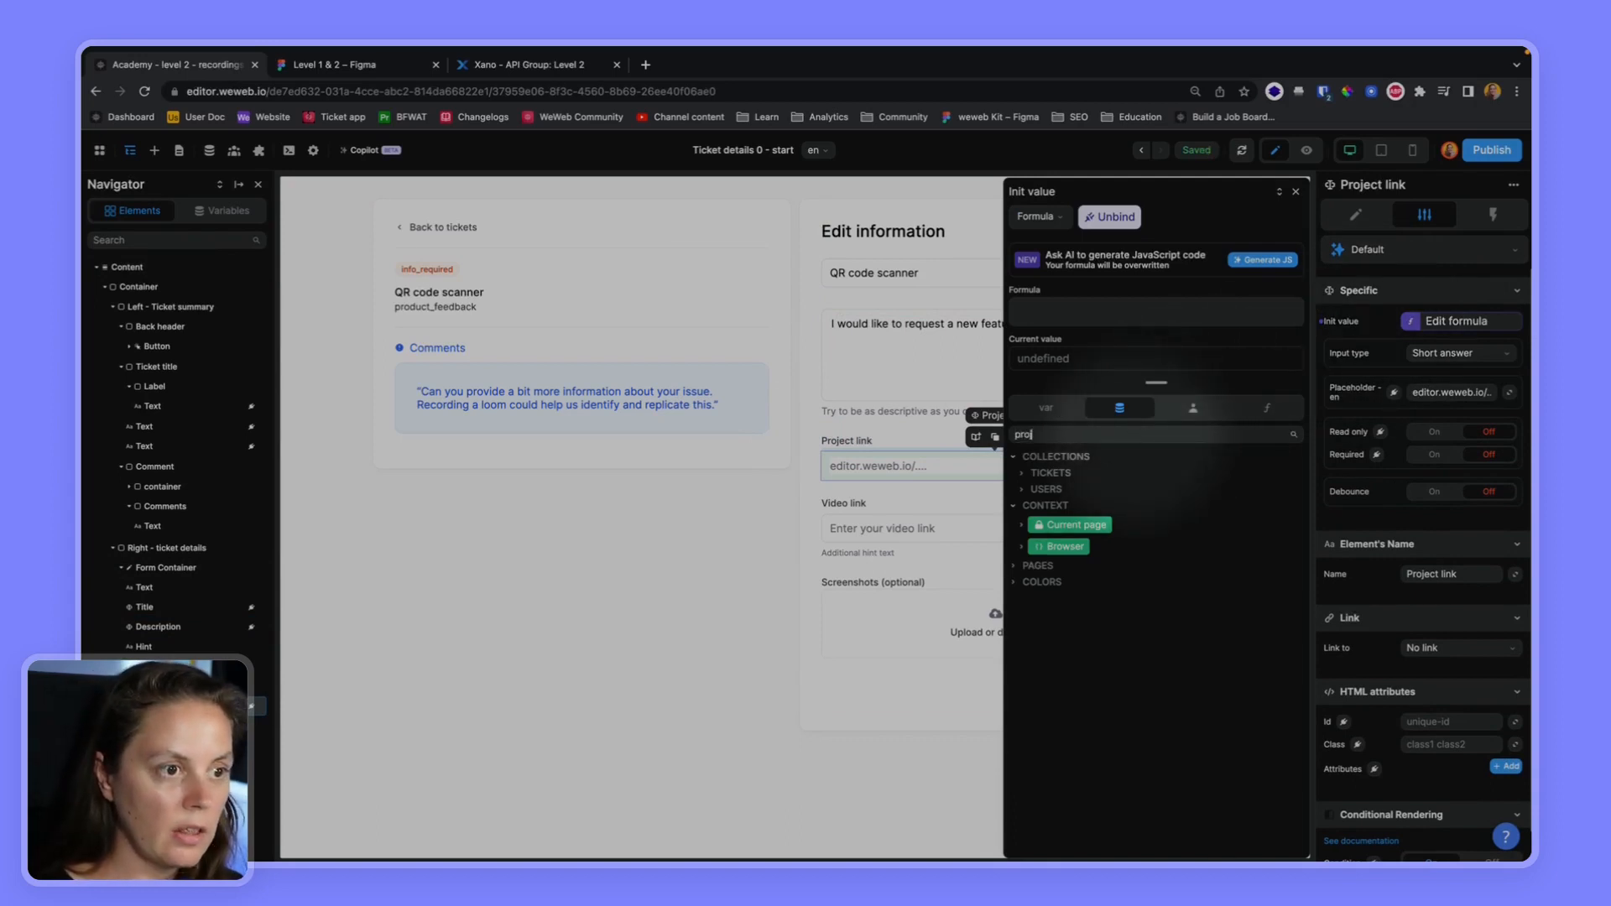
click(1087, 537)
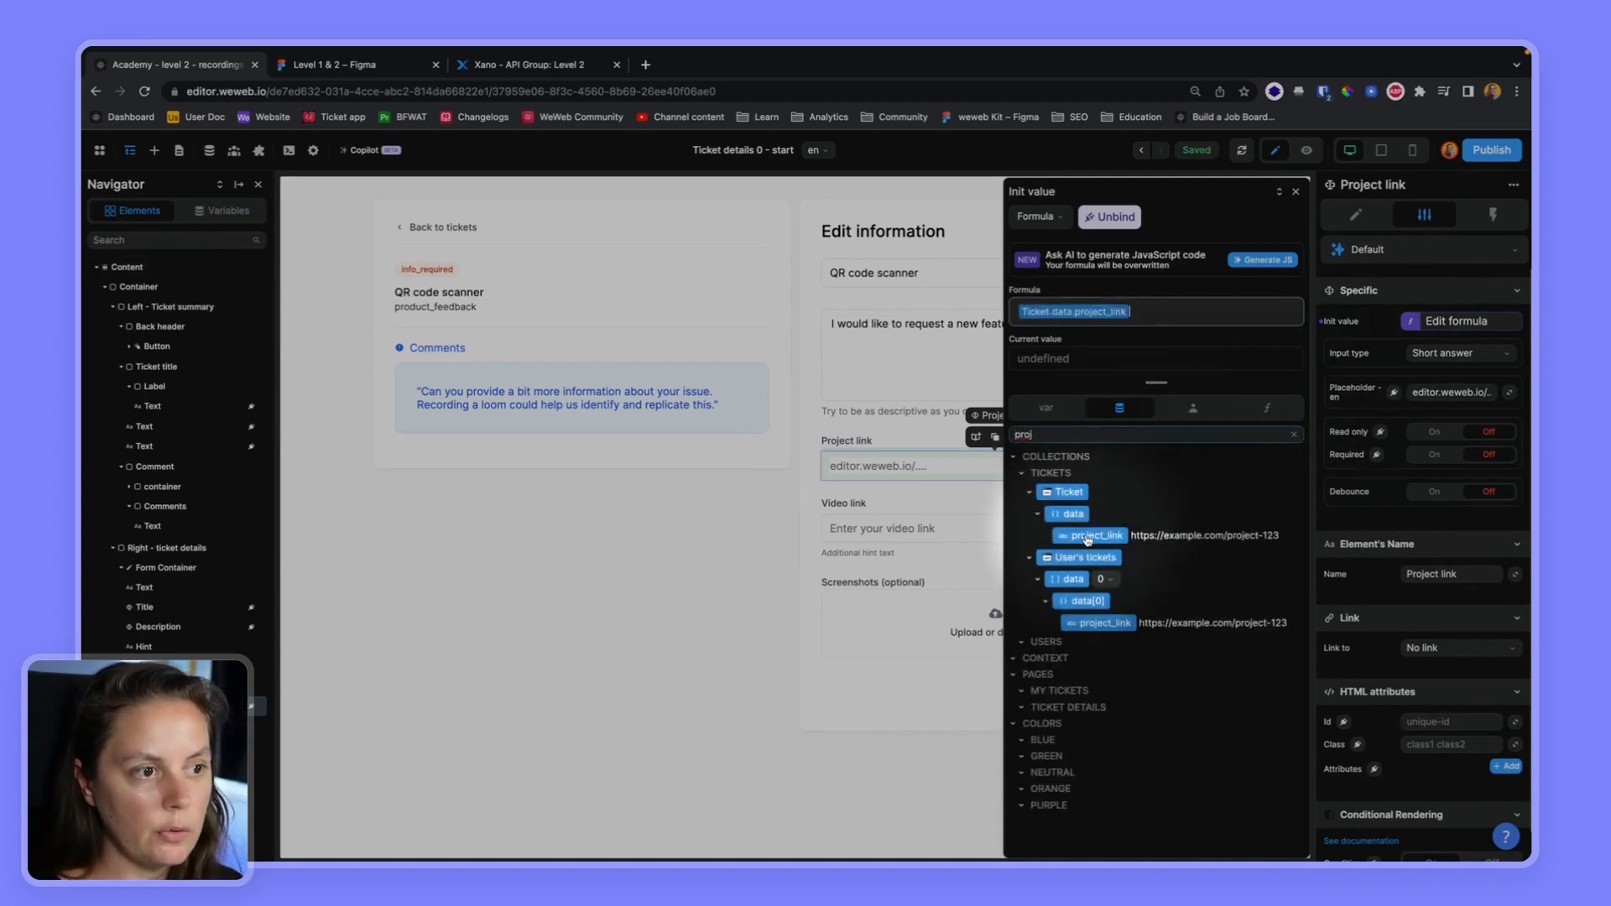
Bind the init value of the Video link input to the Ticket collection's video_link field
click(863, 530)
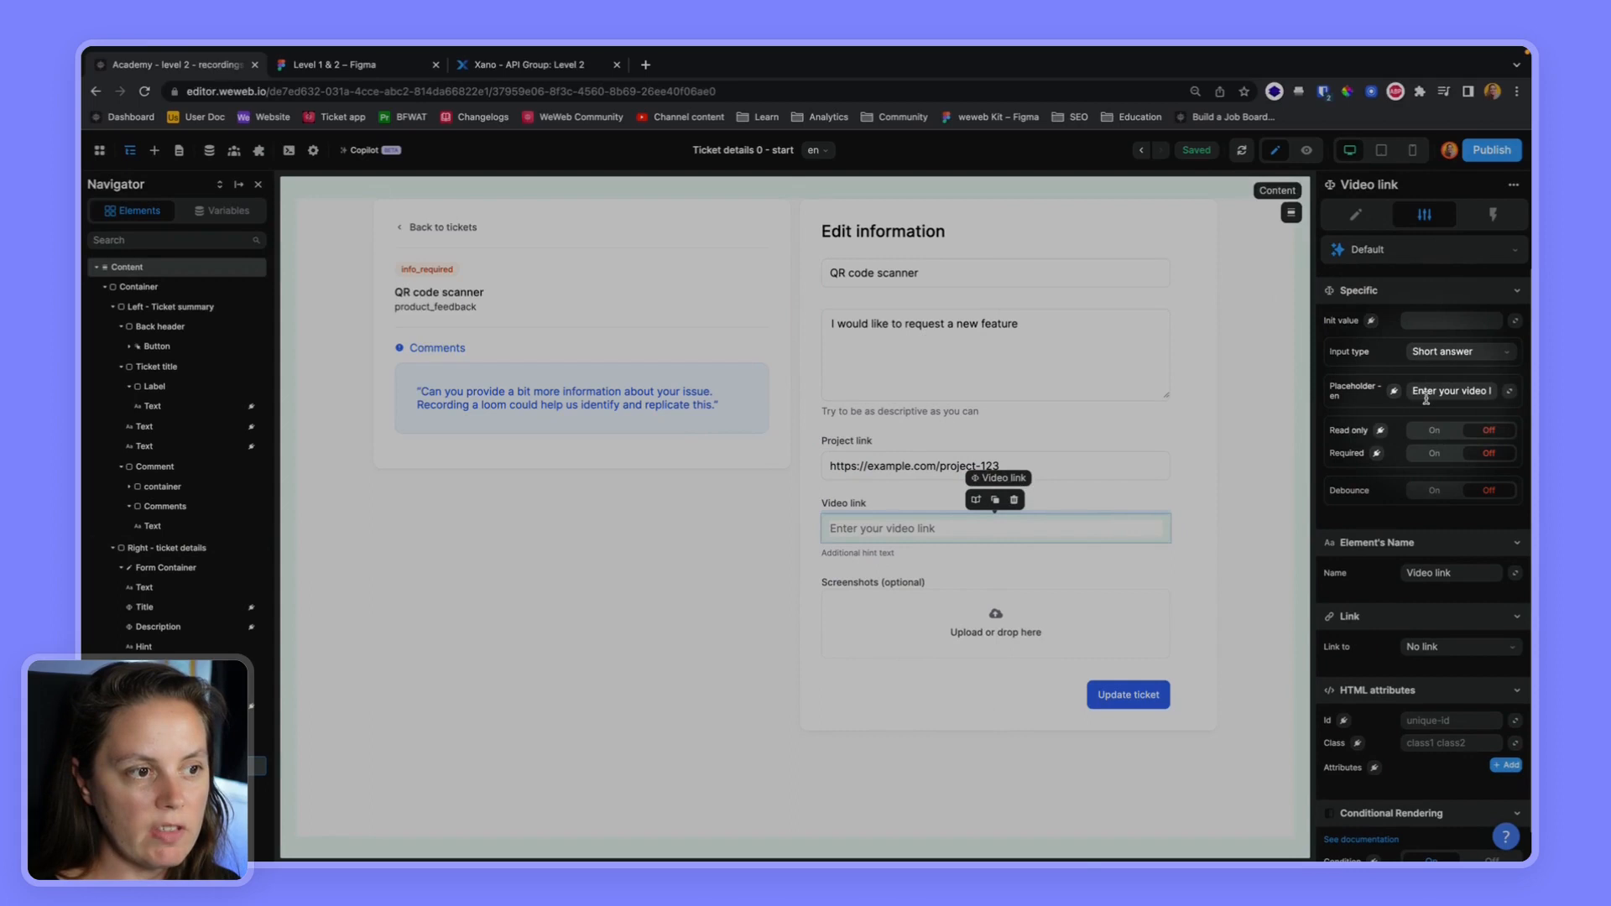
click(1373, 321)
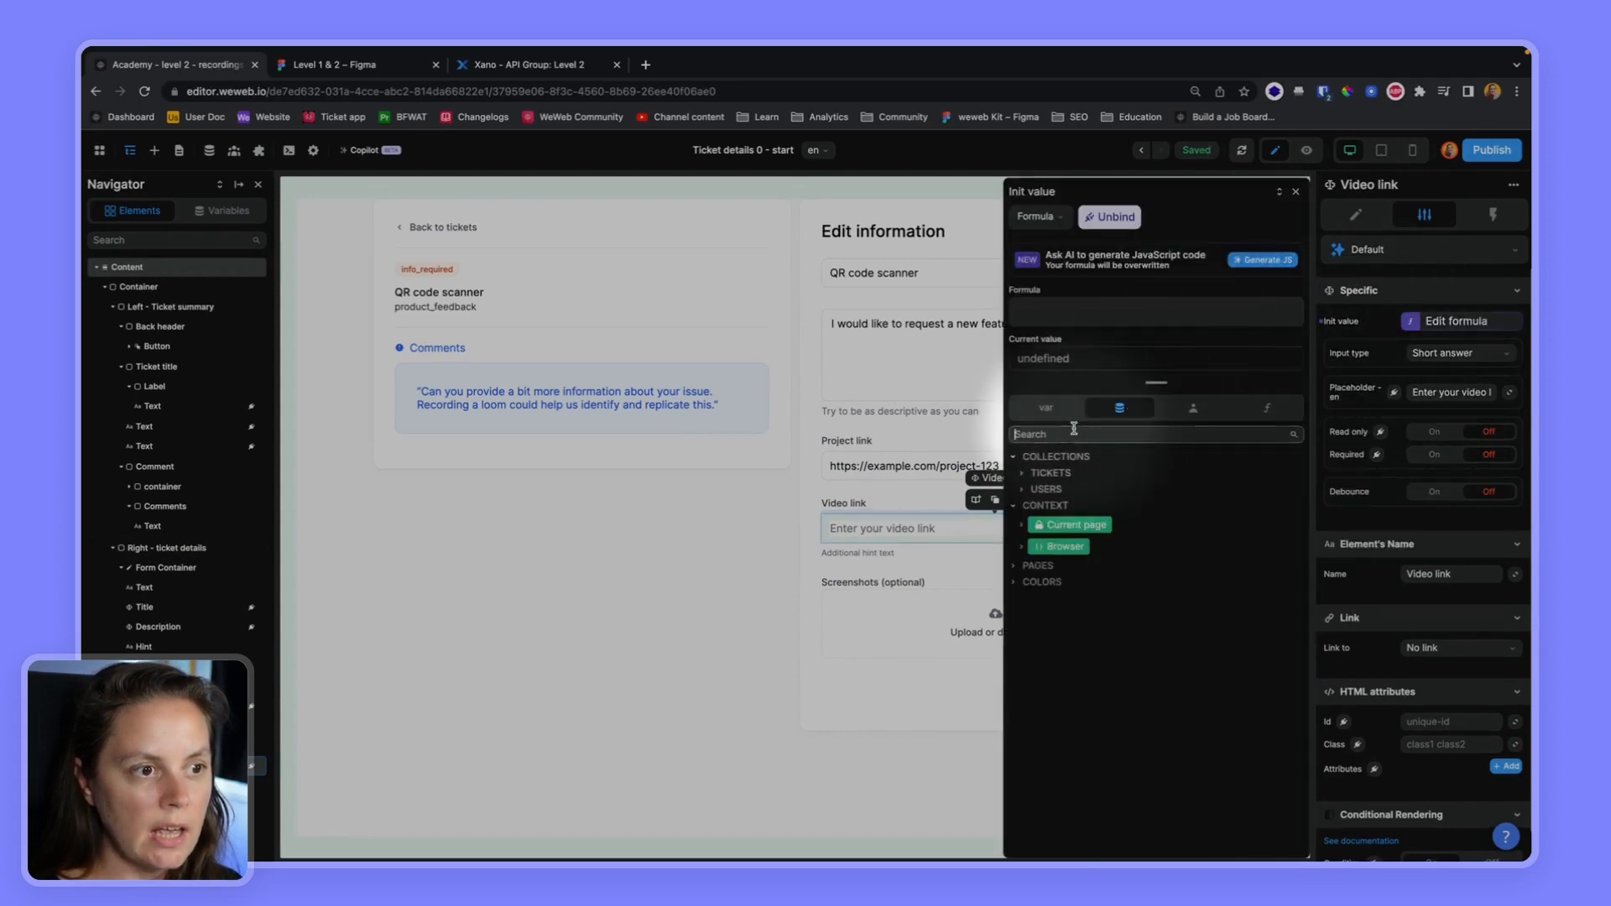
text(video)
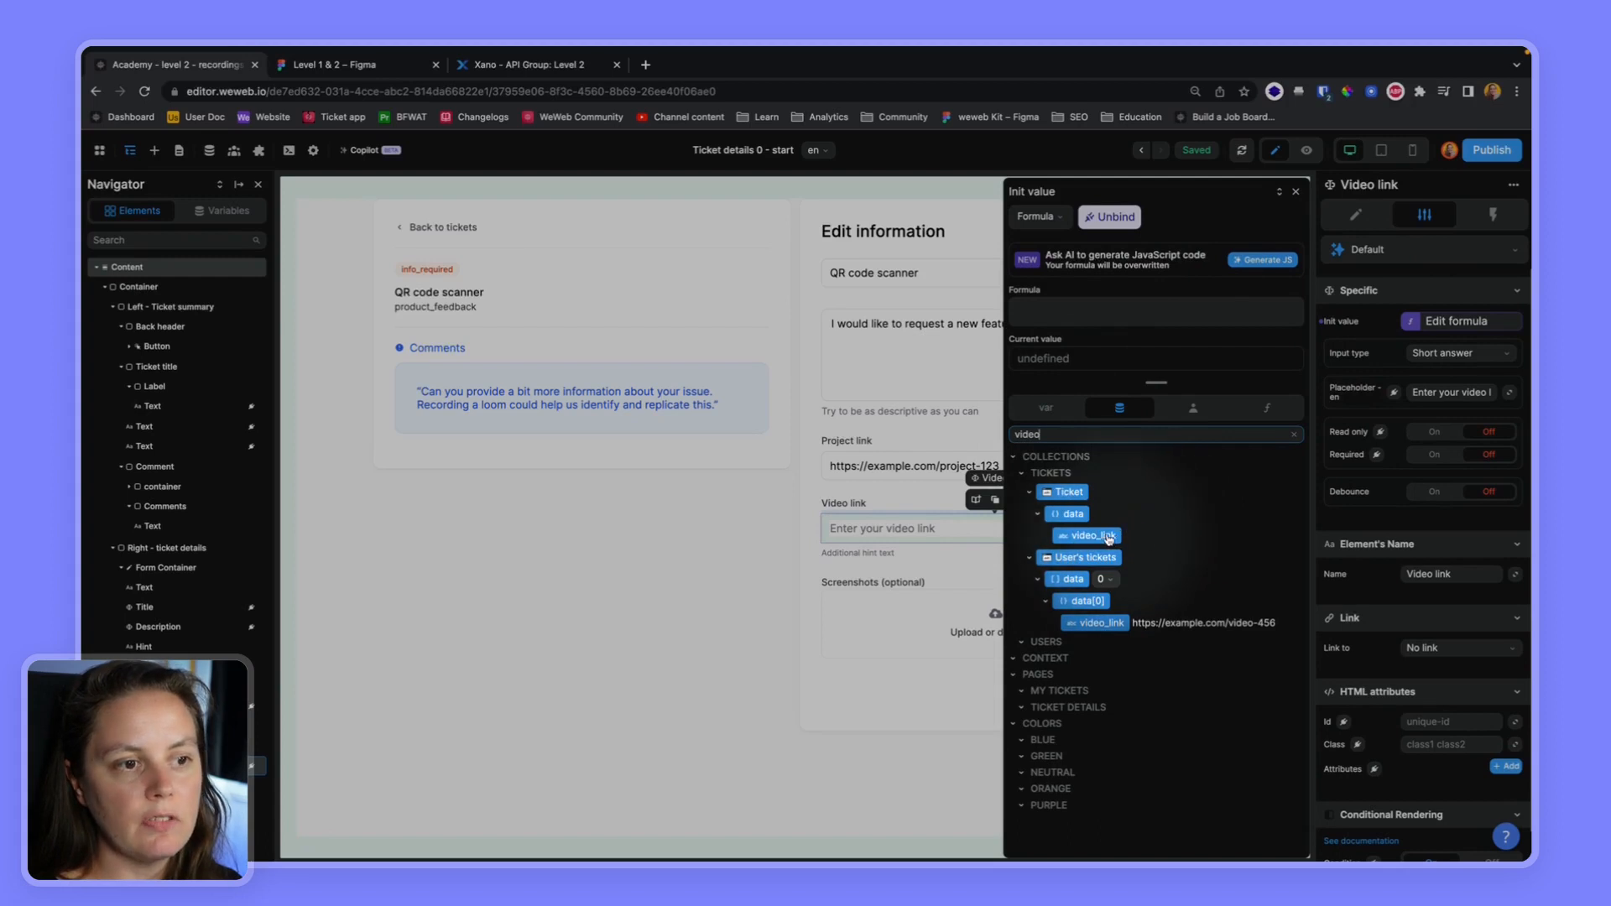
click(1099, 537)
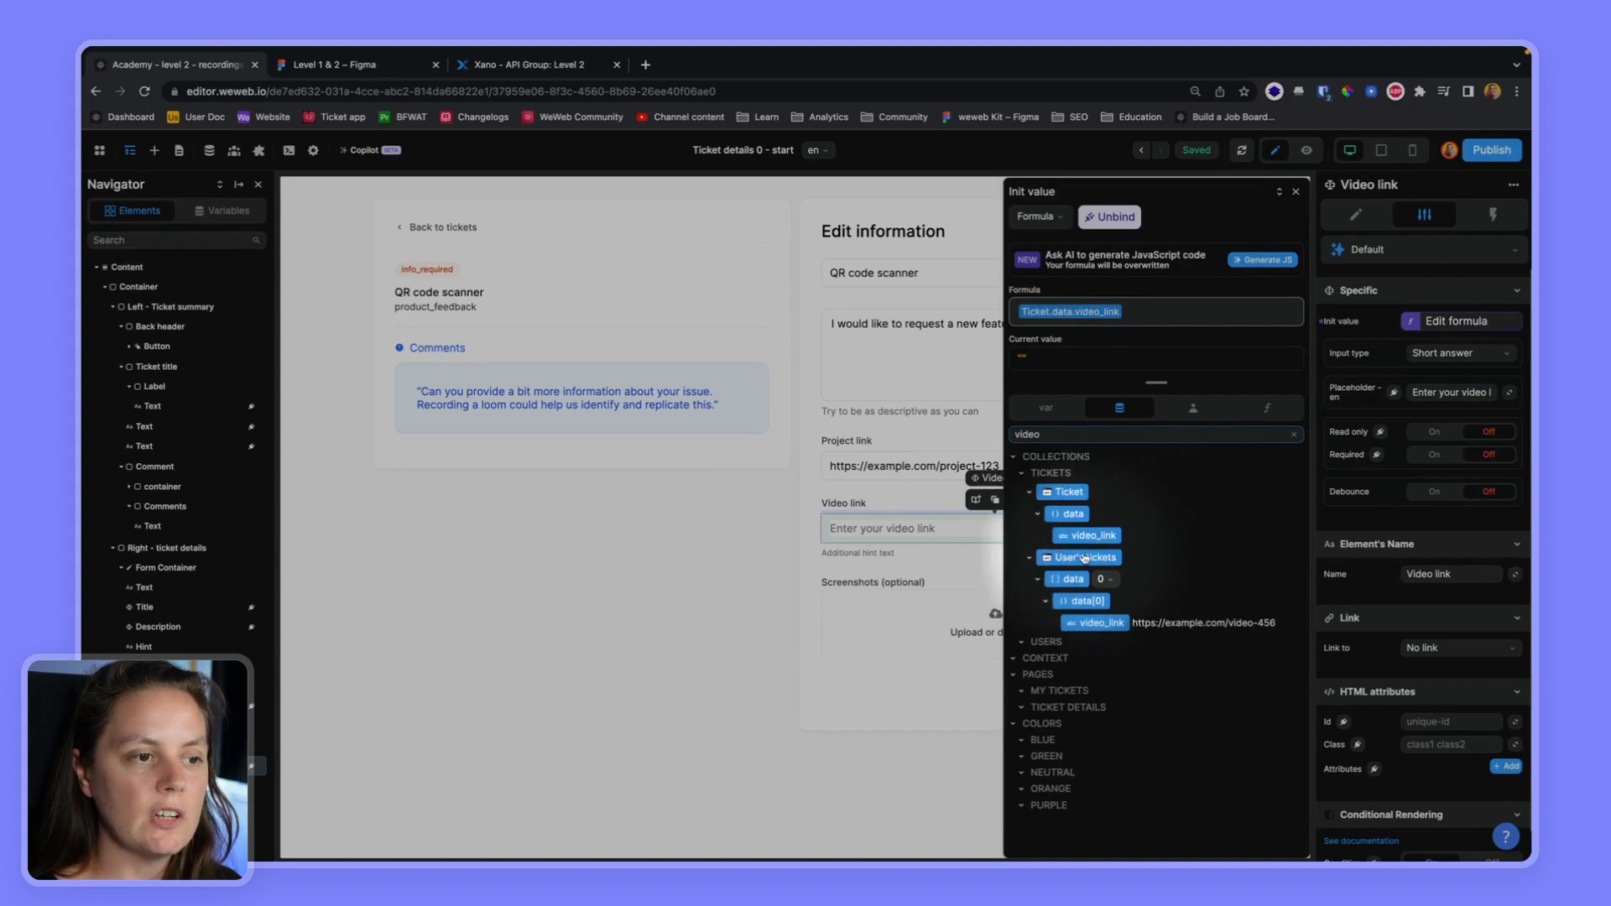
click(1295, 195)
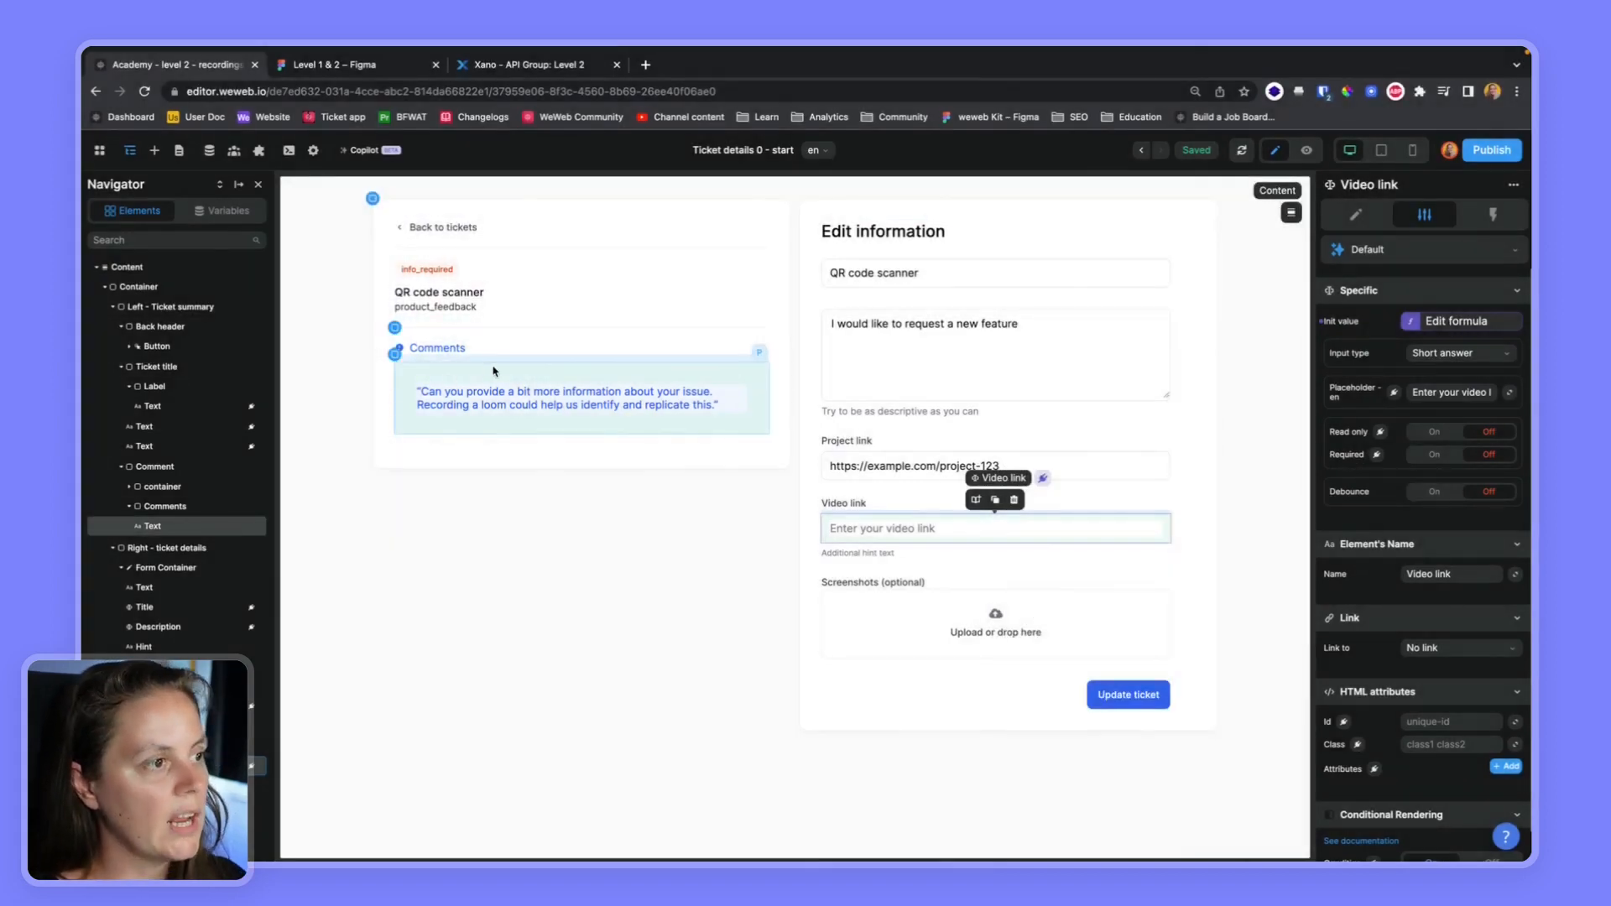
Examine the Comments block's nested containers and the comment text's sizing, spacing and background styling
click(445, 373)
click(175, 509)
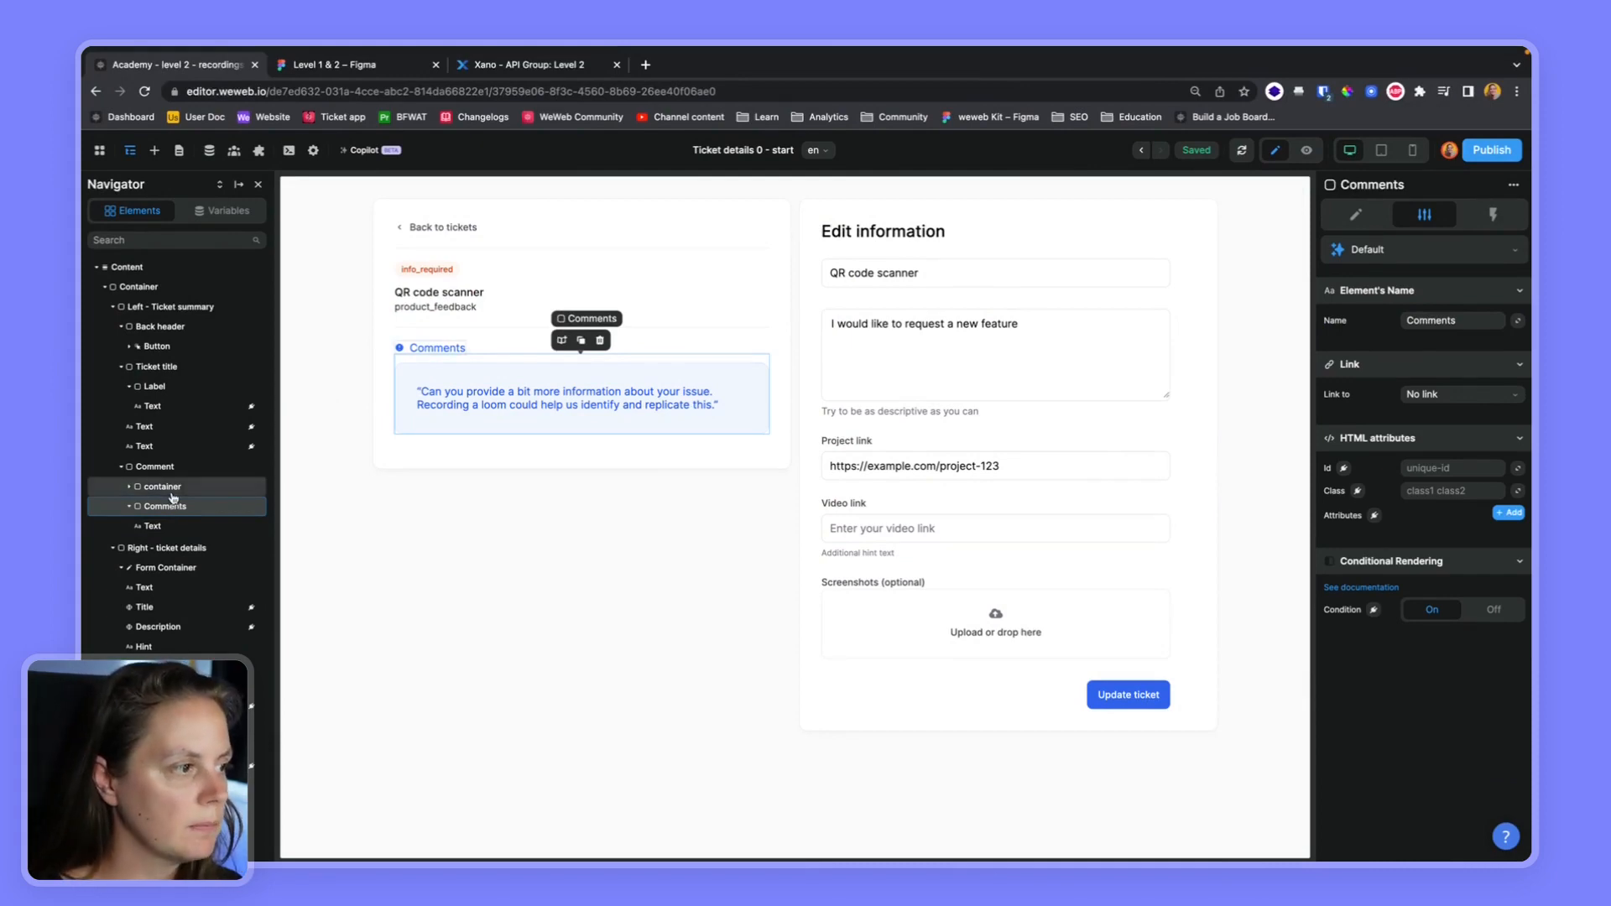
click(171, 488)
click(489, 389)
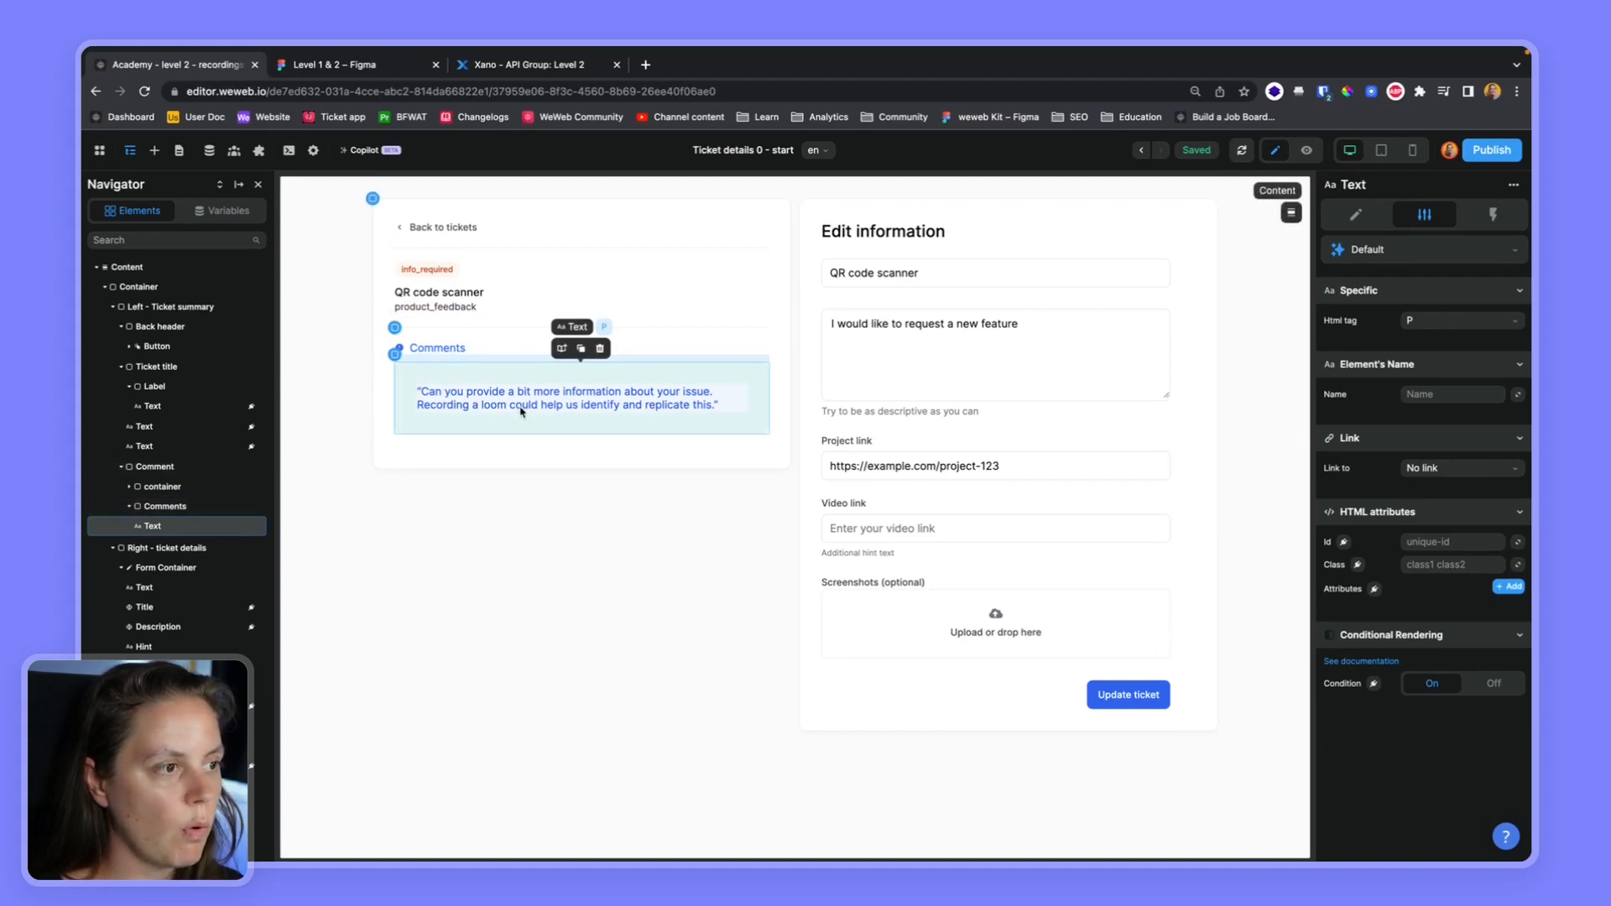
click(1354, 215)
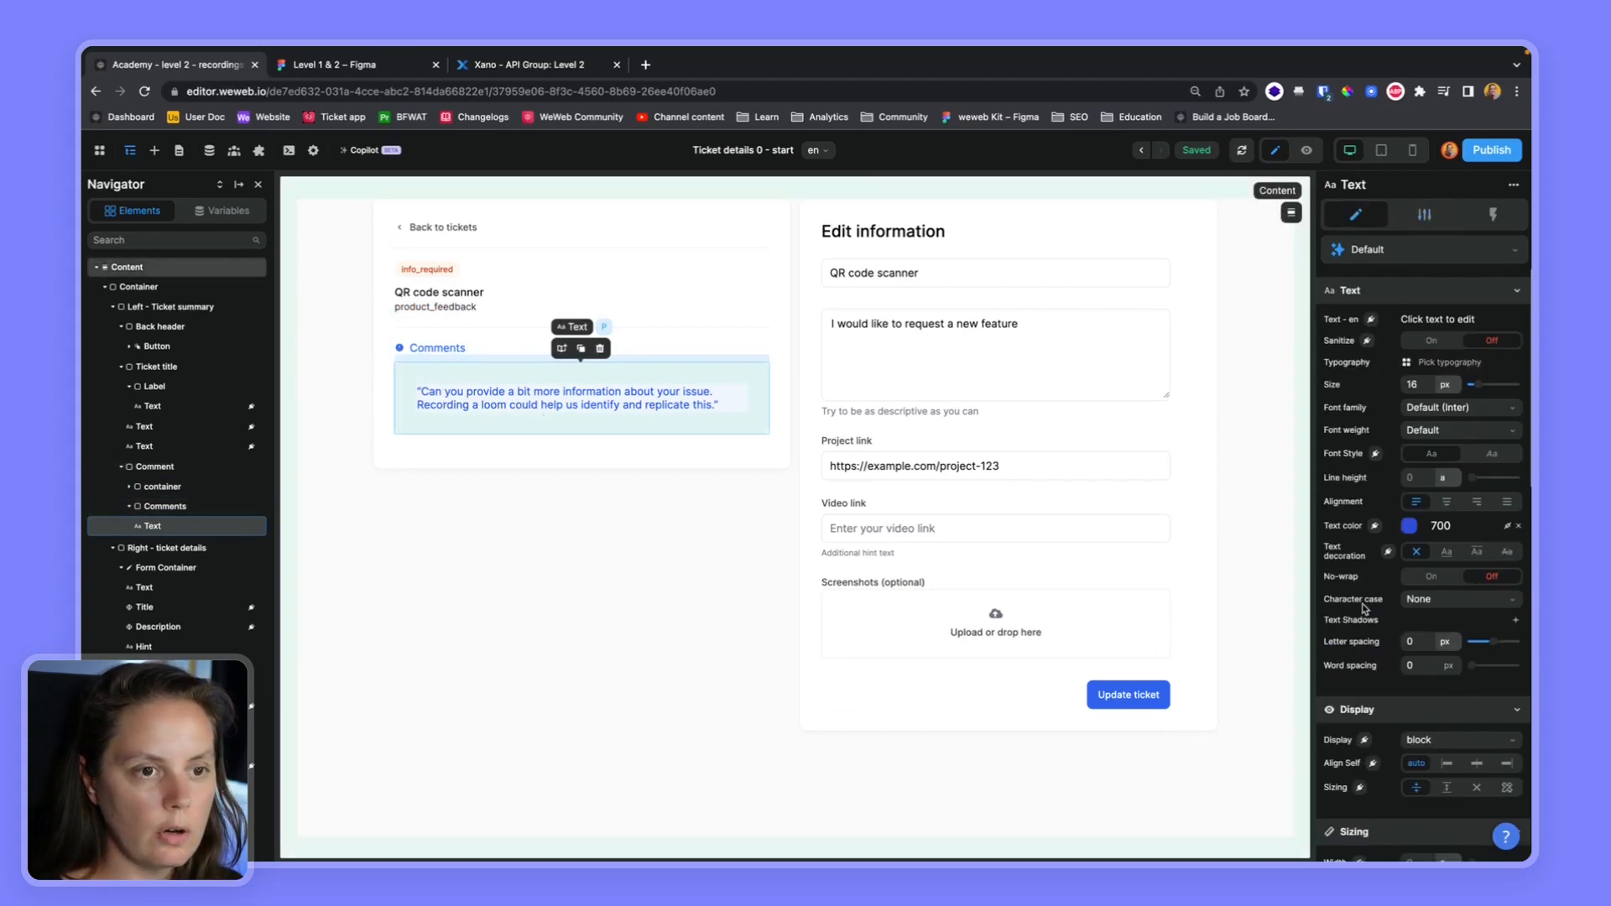
scroll(1390, 587, down, 10)
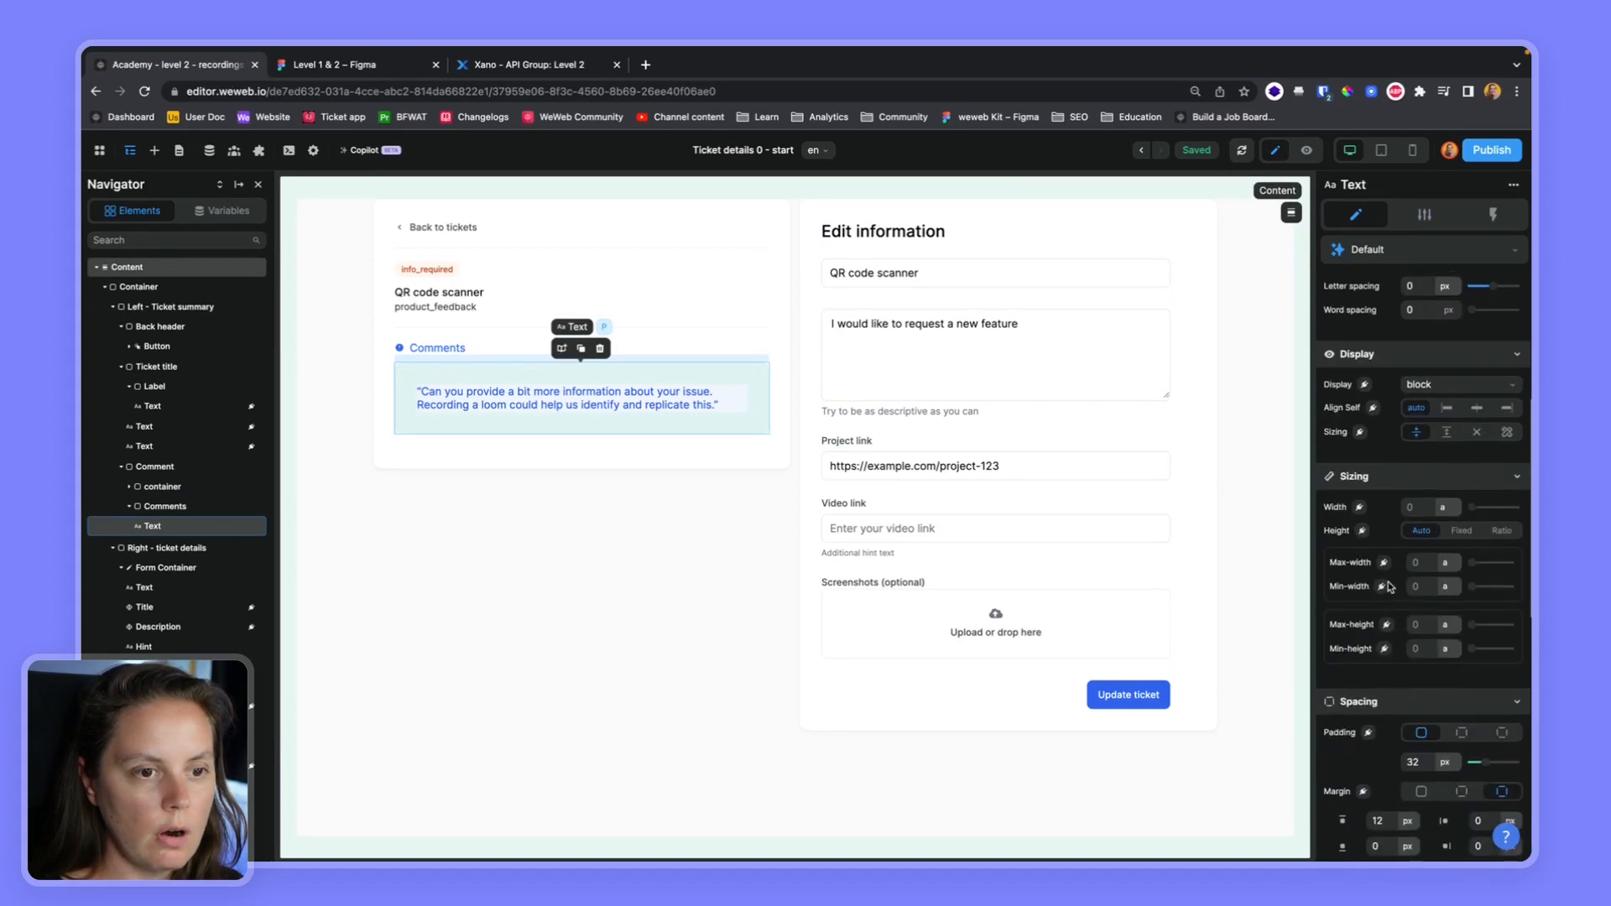
scroll(1418, 554, down, 1)
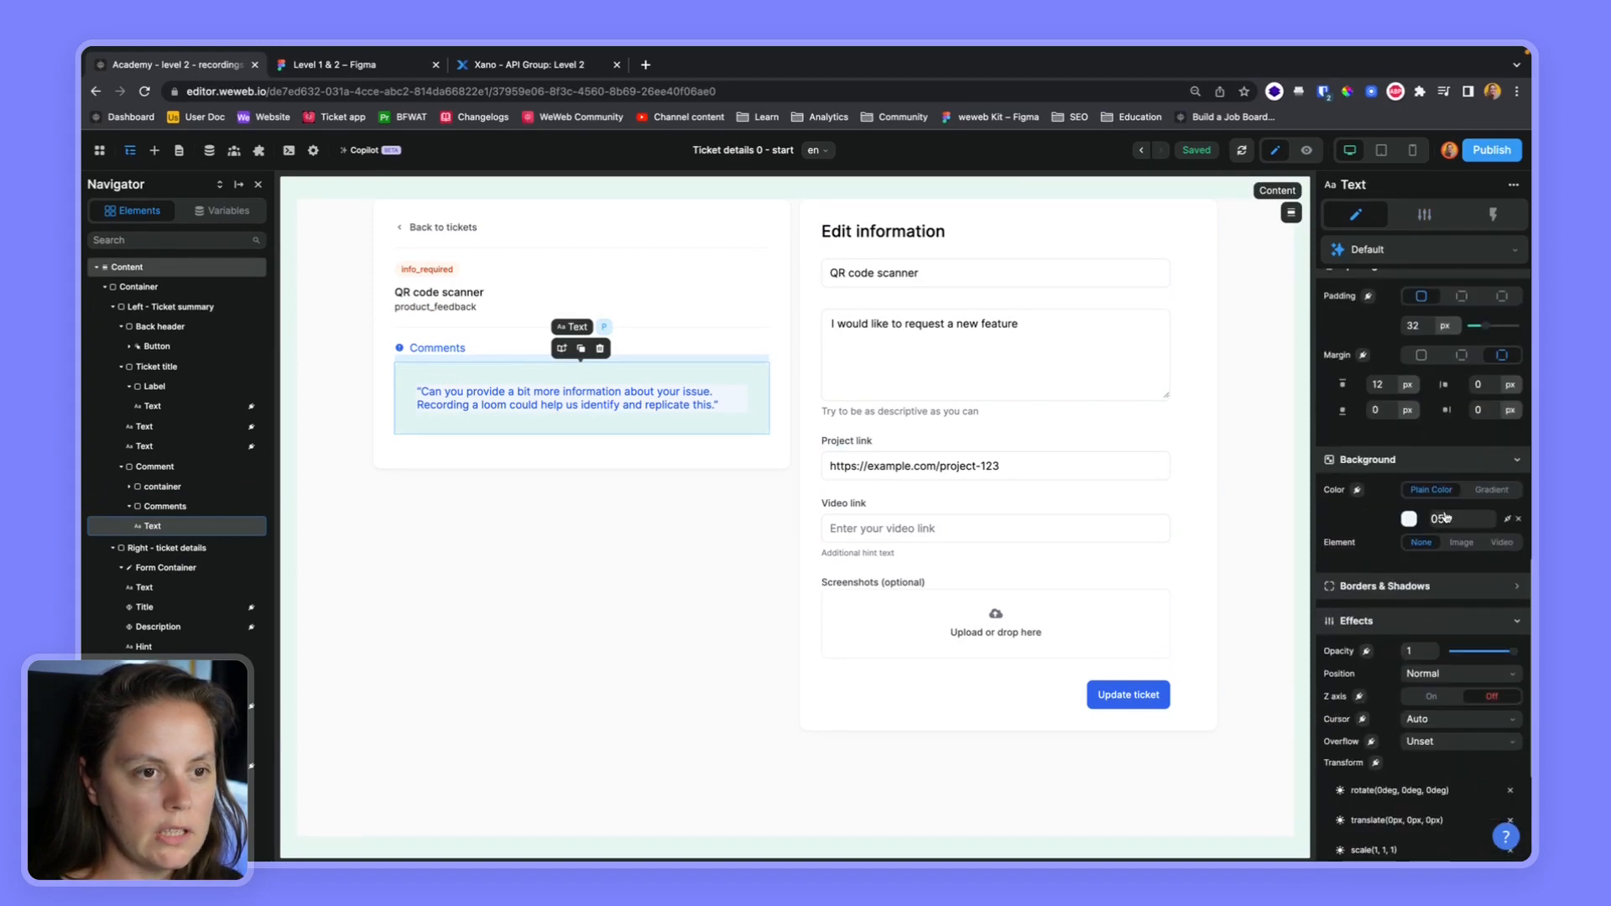
scroll(1457, 657, up, 2)
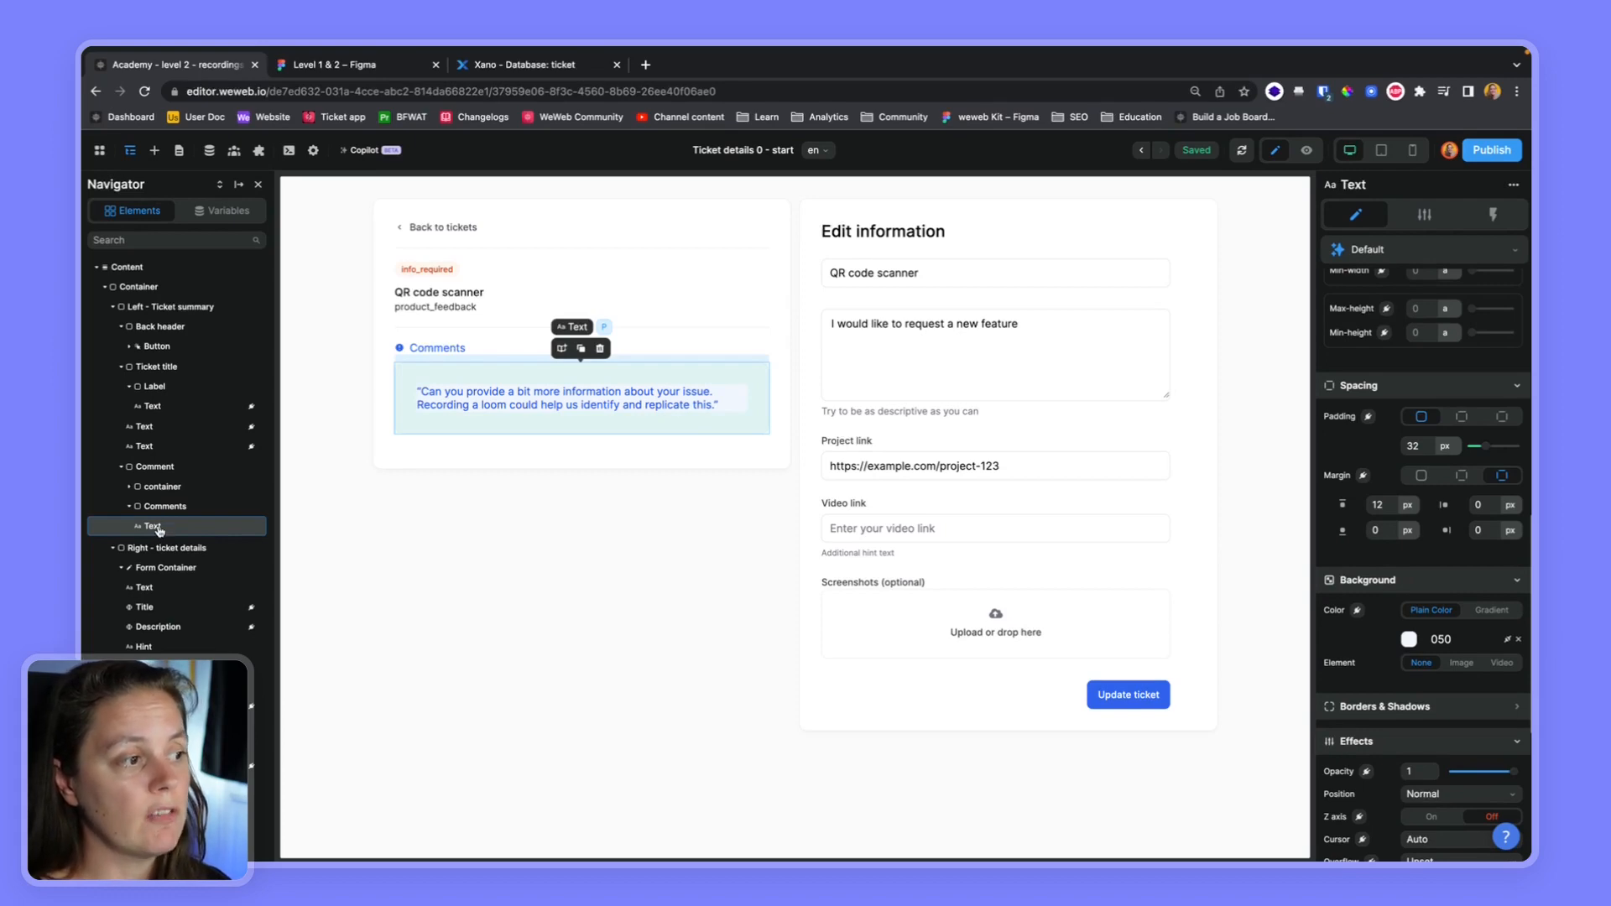
Select the Comments container, switch to the Xano database and look through the ticket table's further columns
click(176, 508)
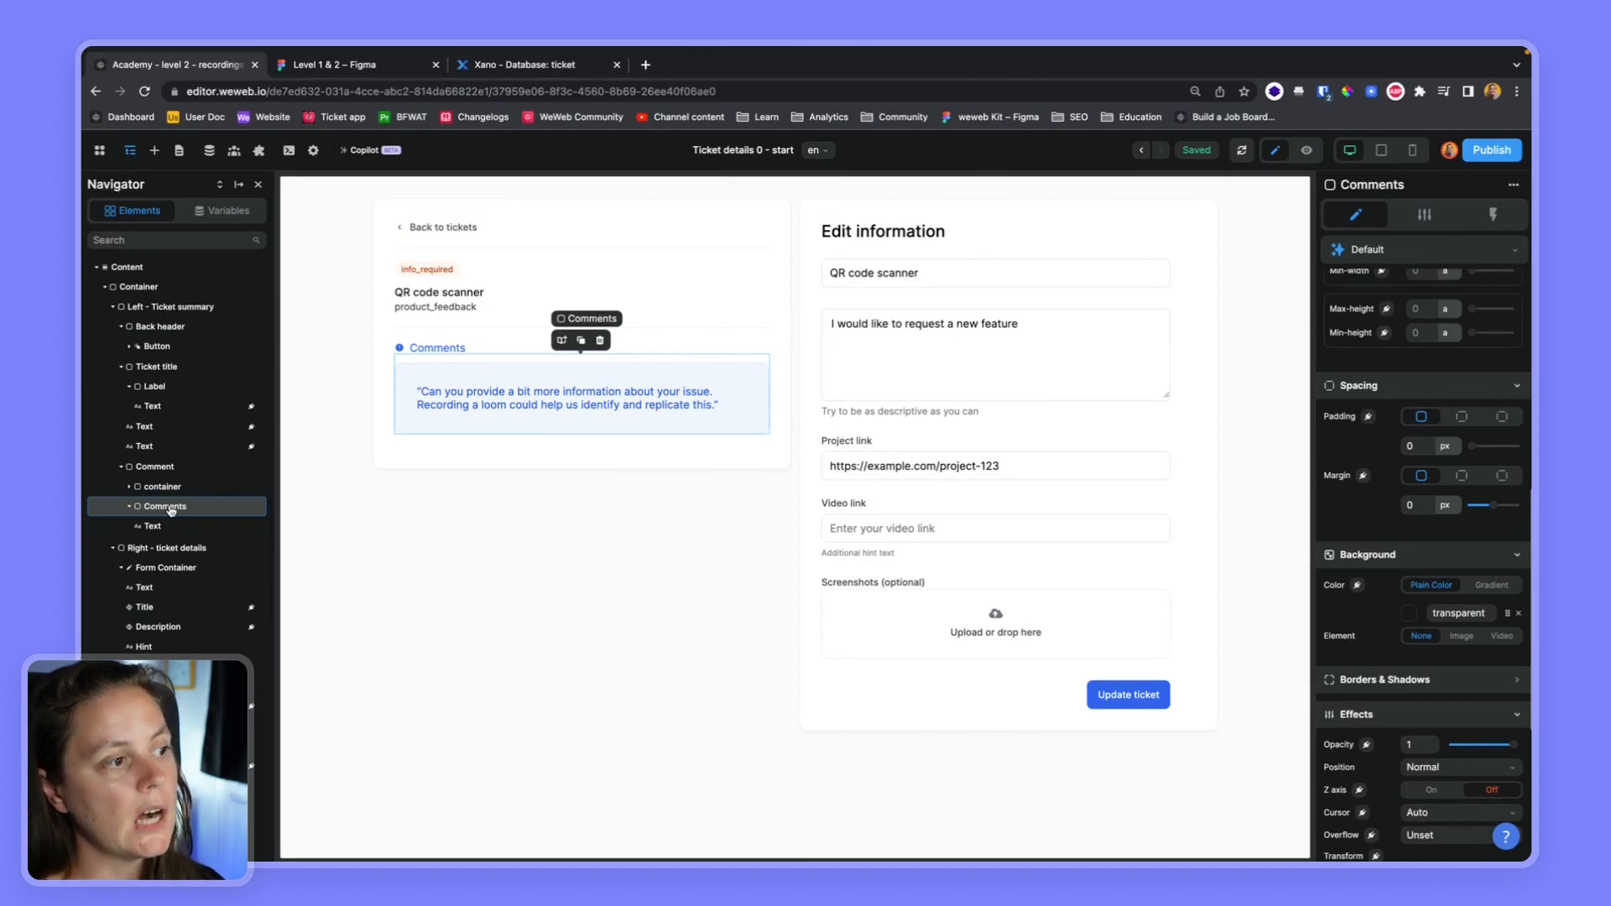
click(538, 67)
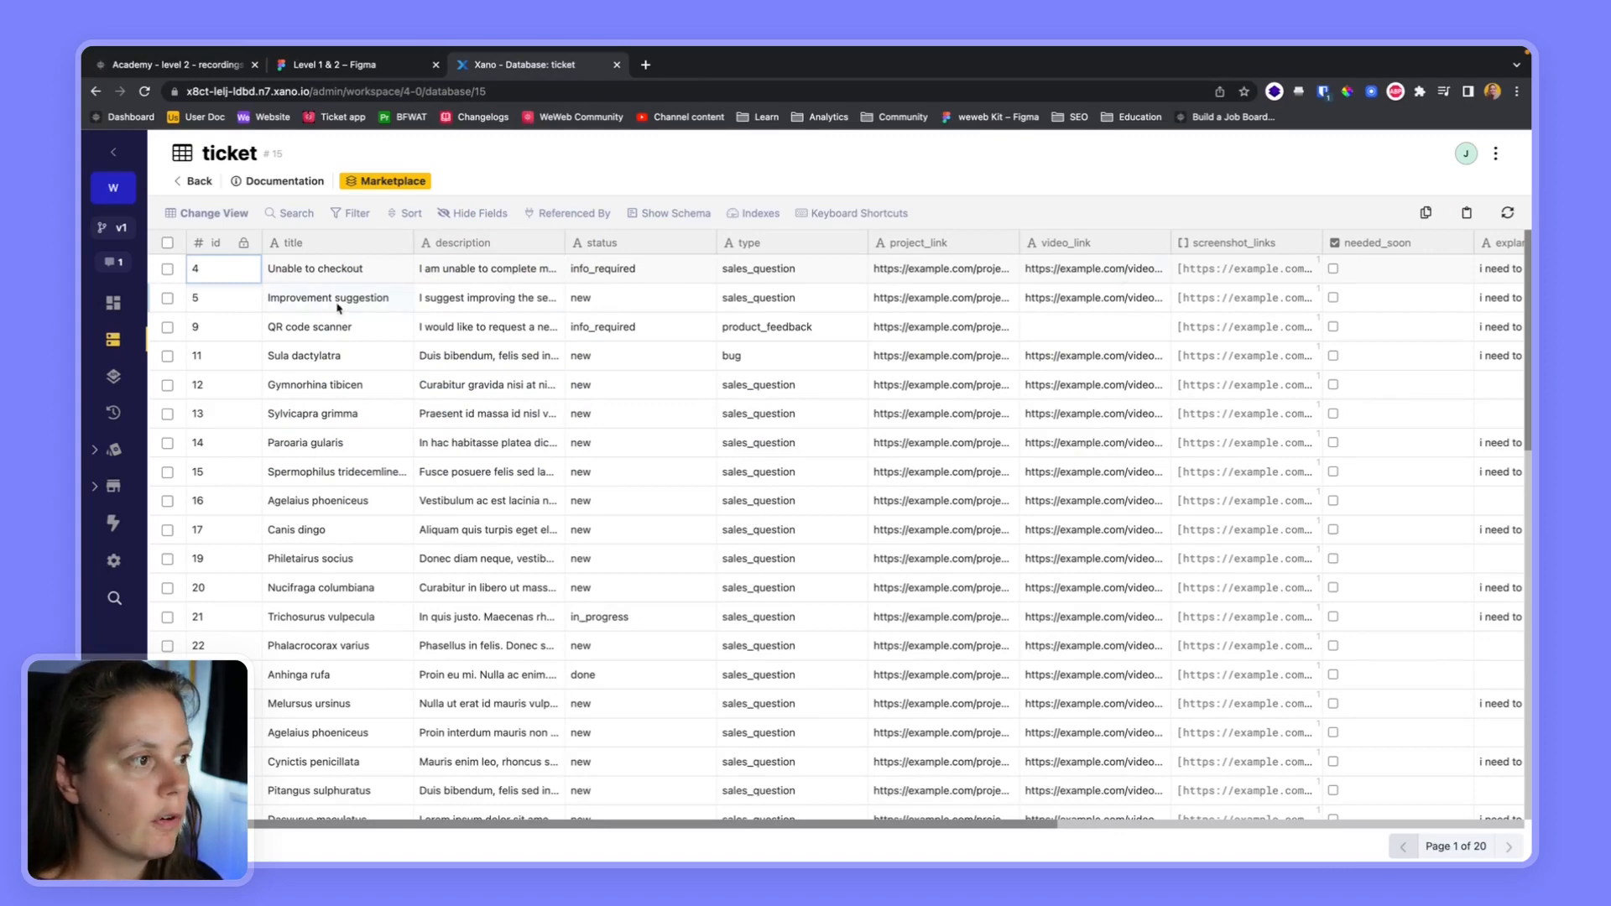
scroll(198, 334, right, 10)
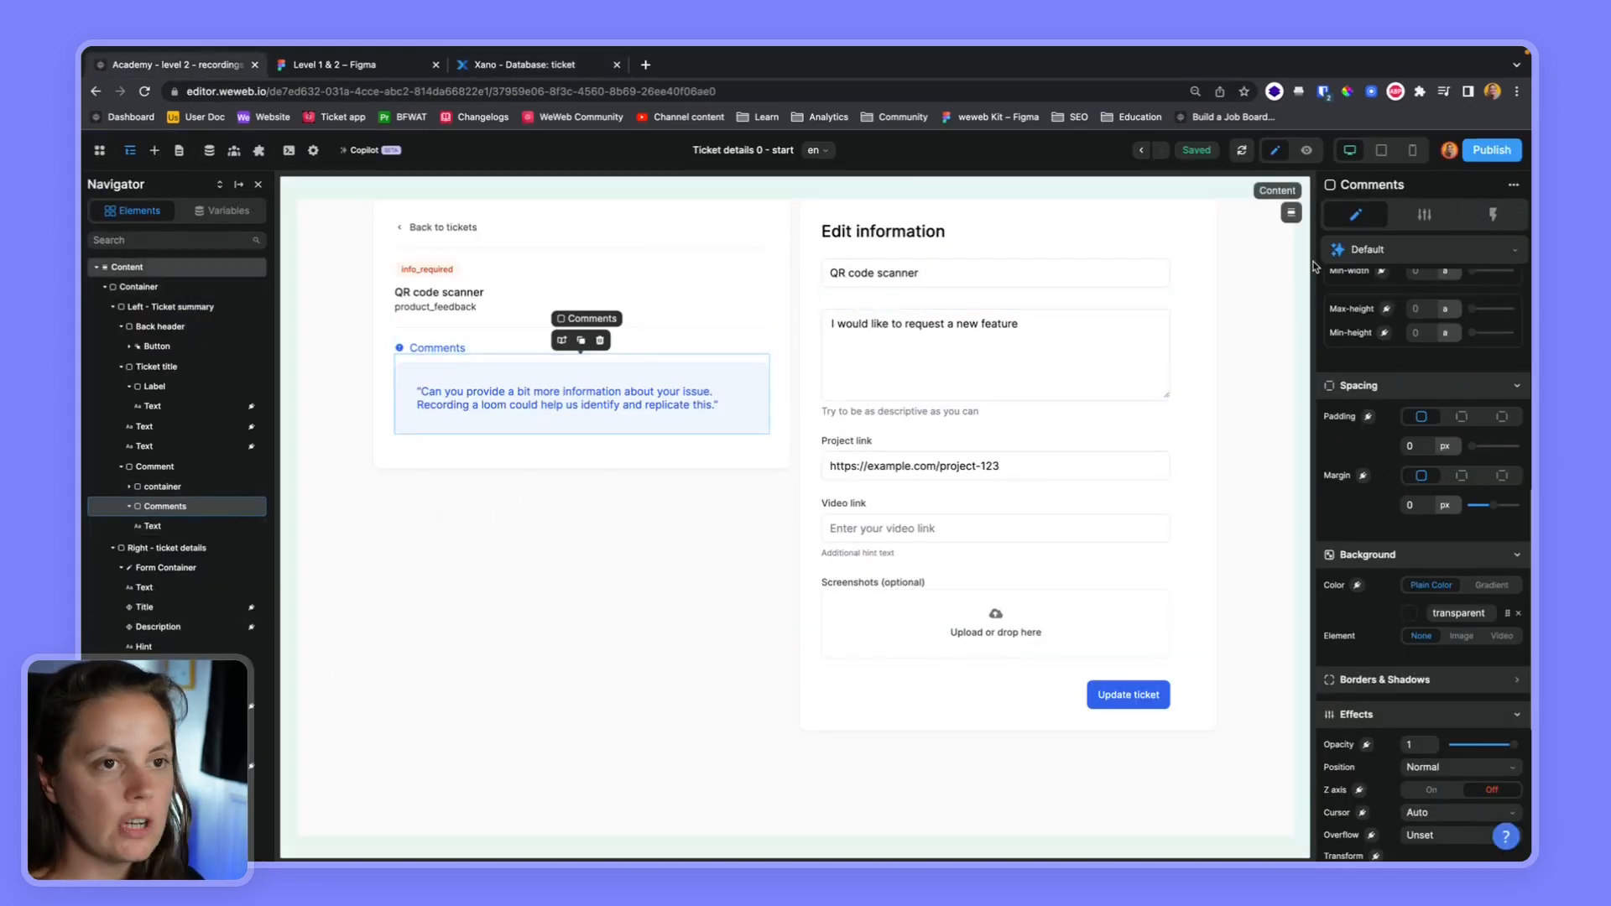
Bind the repeated items of the WeWeb Comments container to the Ticket collection's comments field
click(1439, 218)
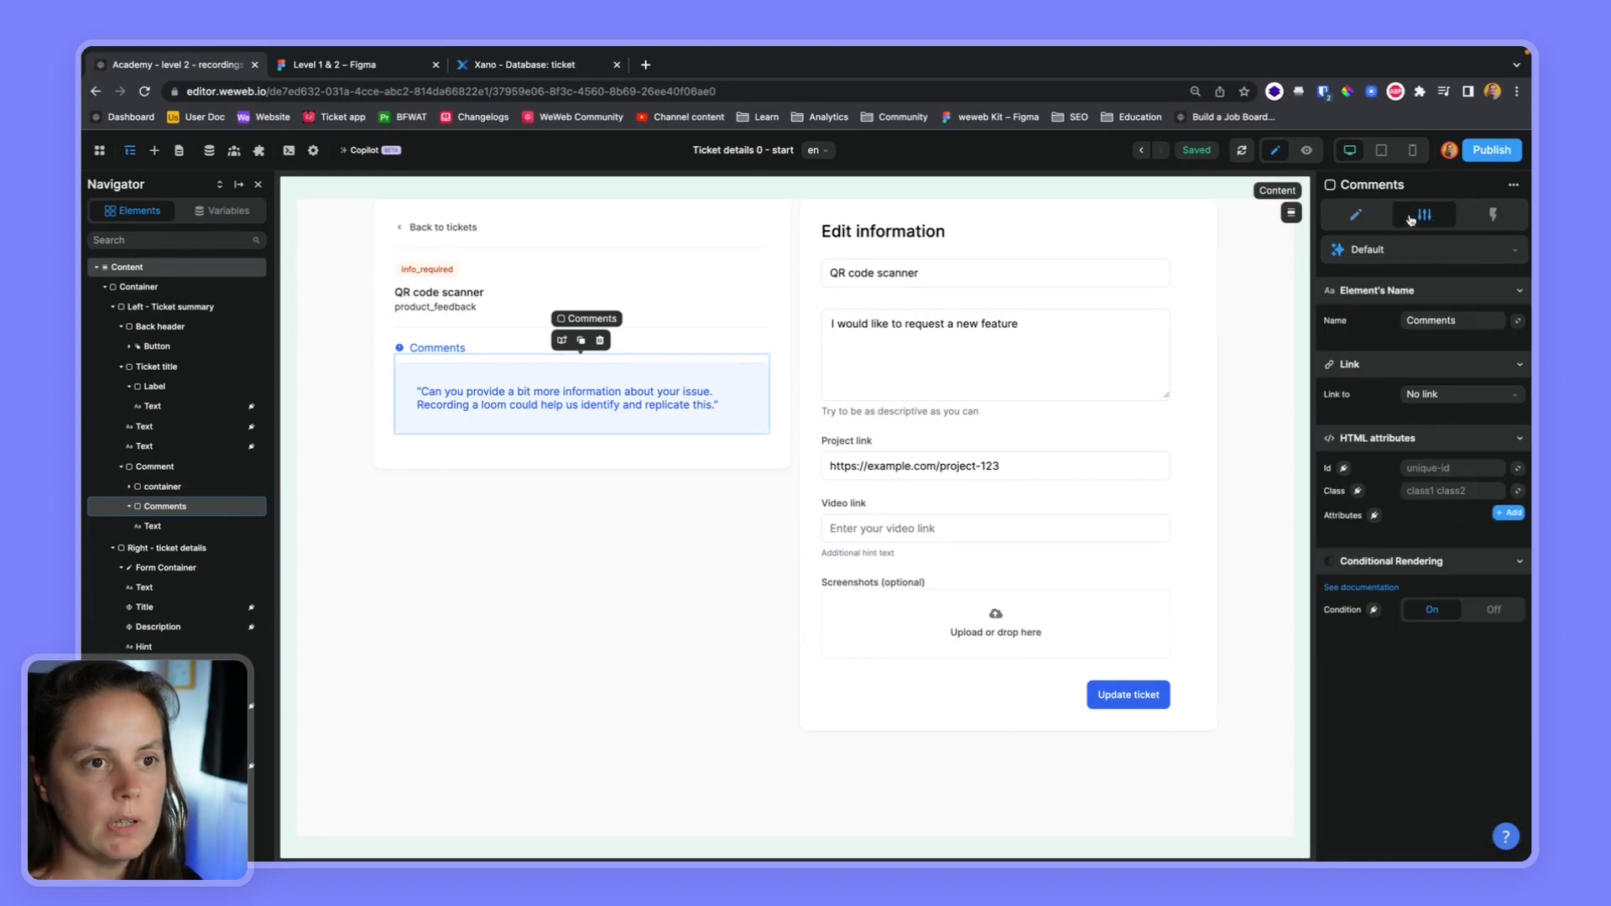
click(1355, 214)
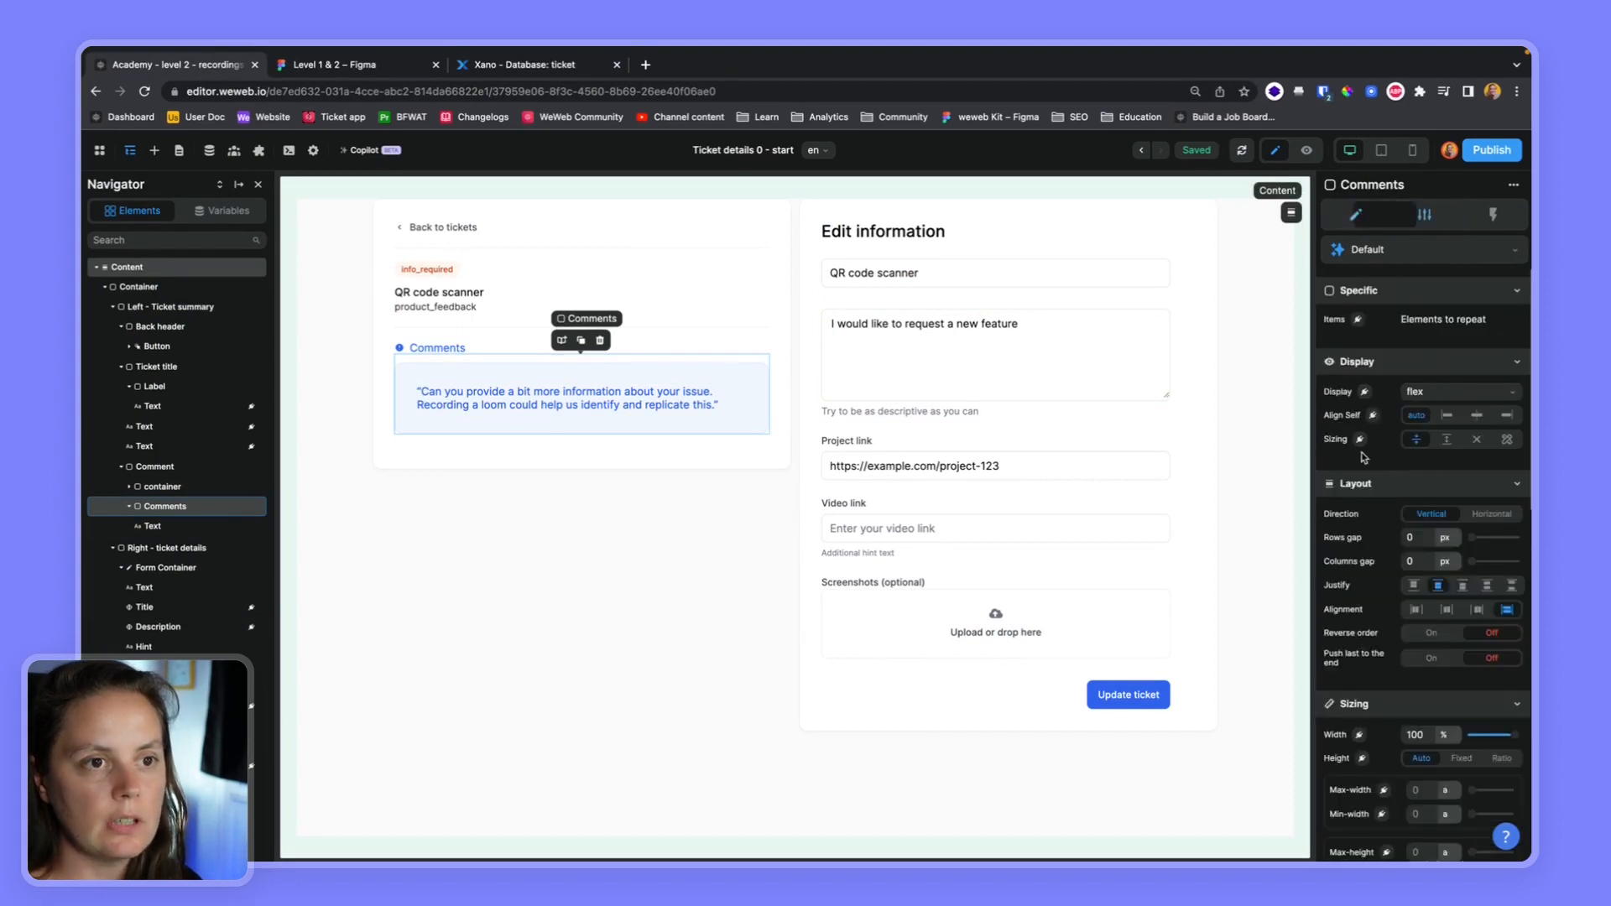
click(1358, 321)
click(1080, 435)
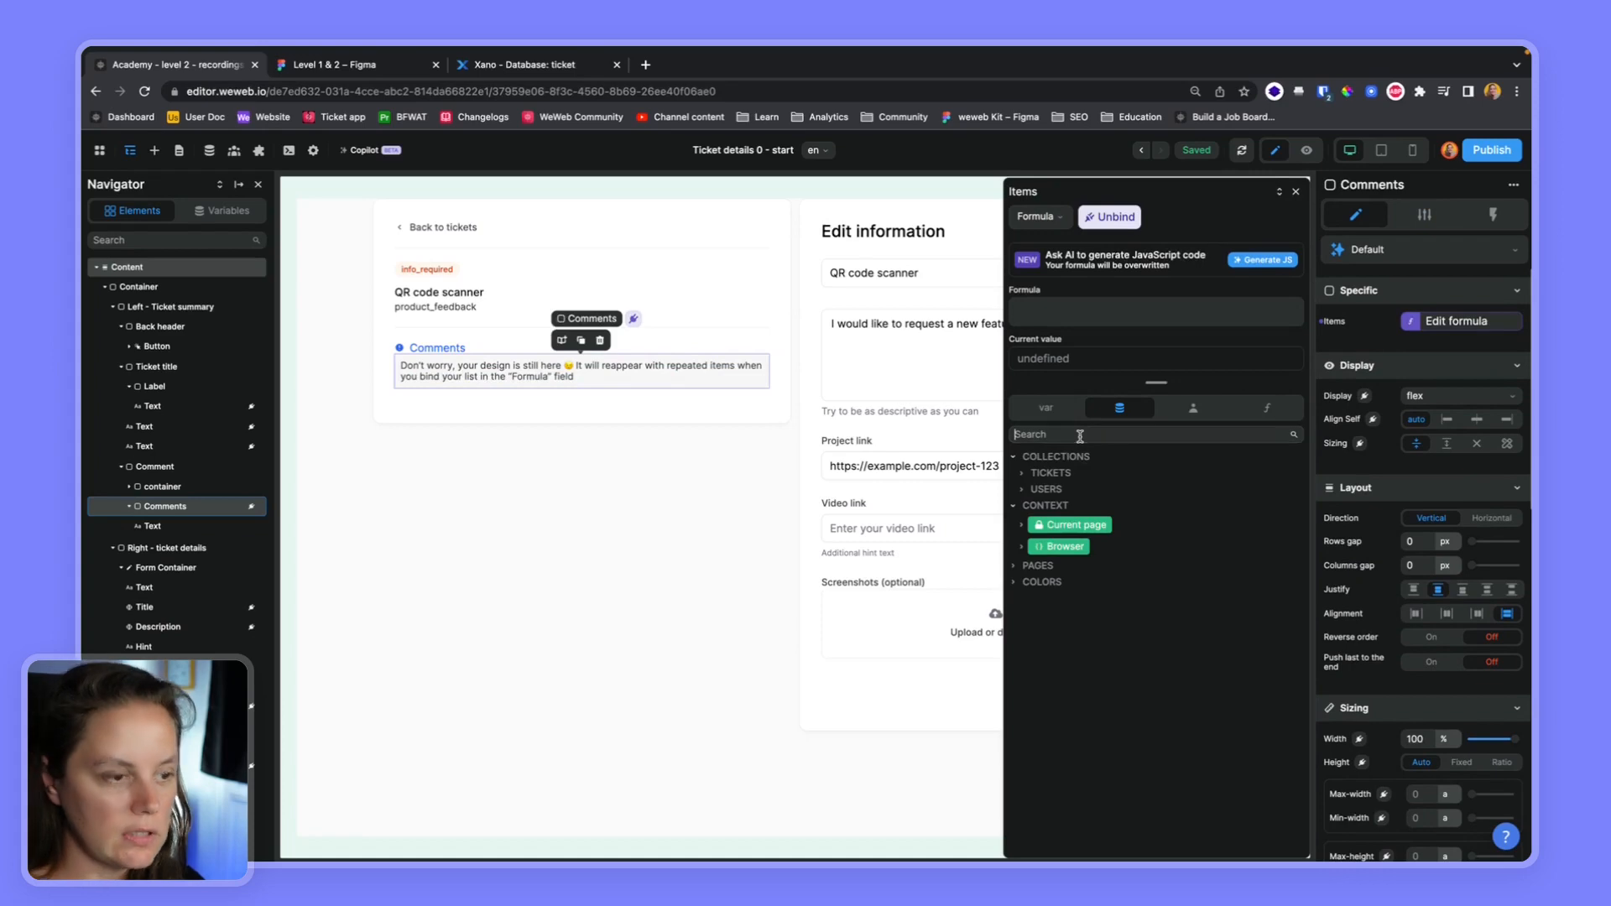
text(comme)
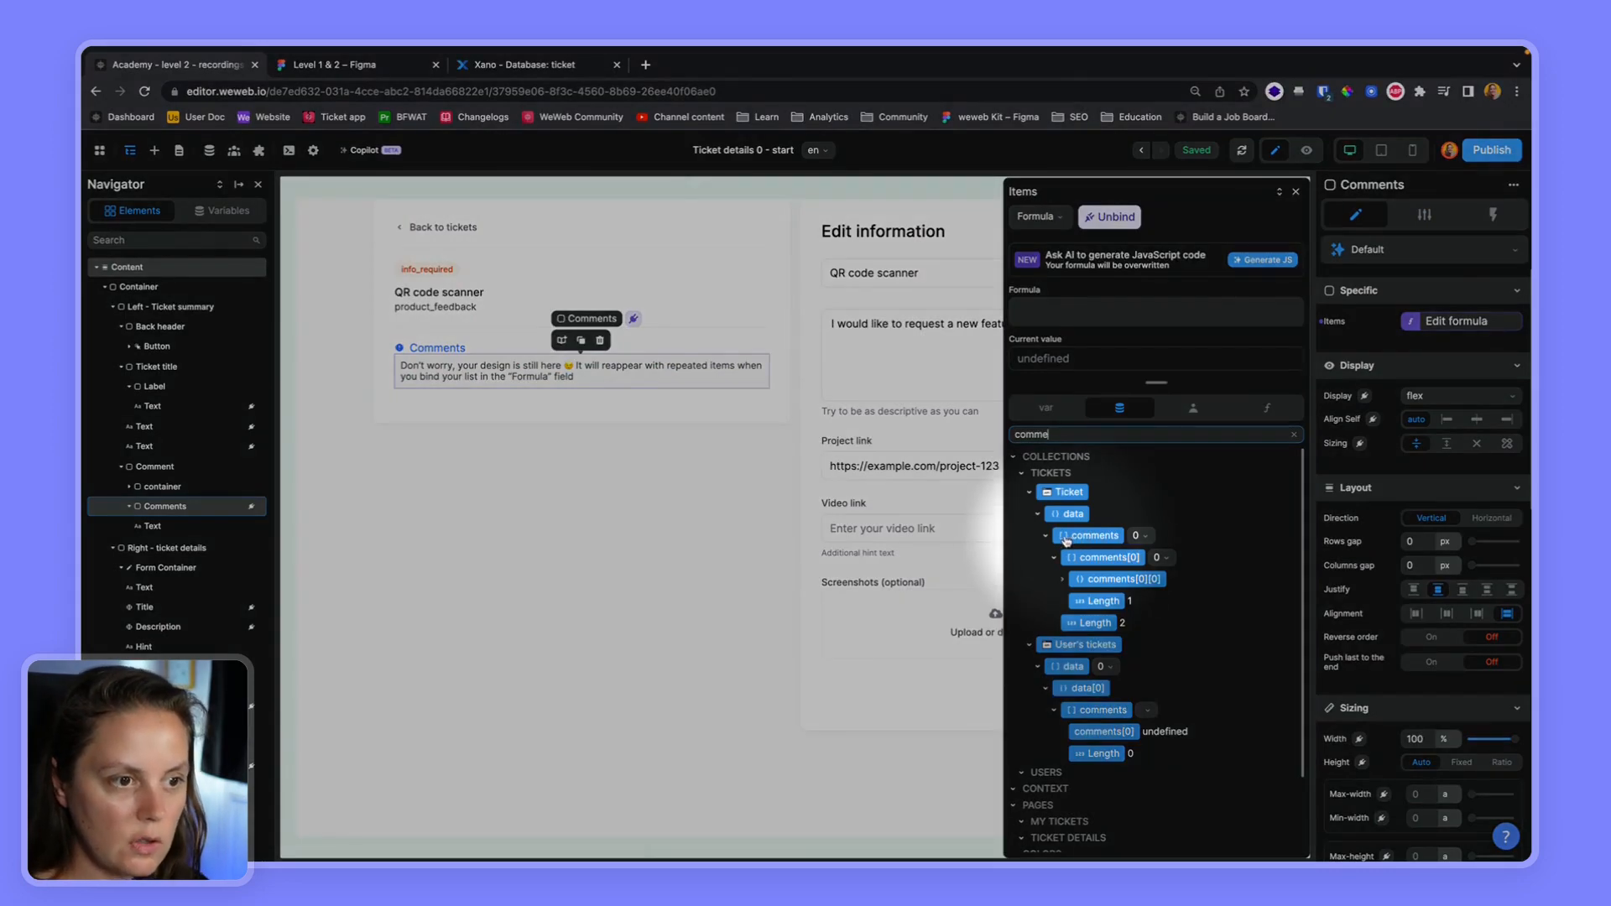
click(1137, 536)
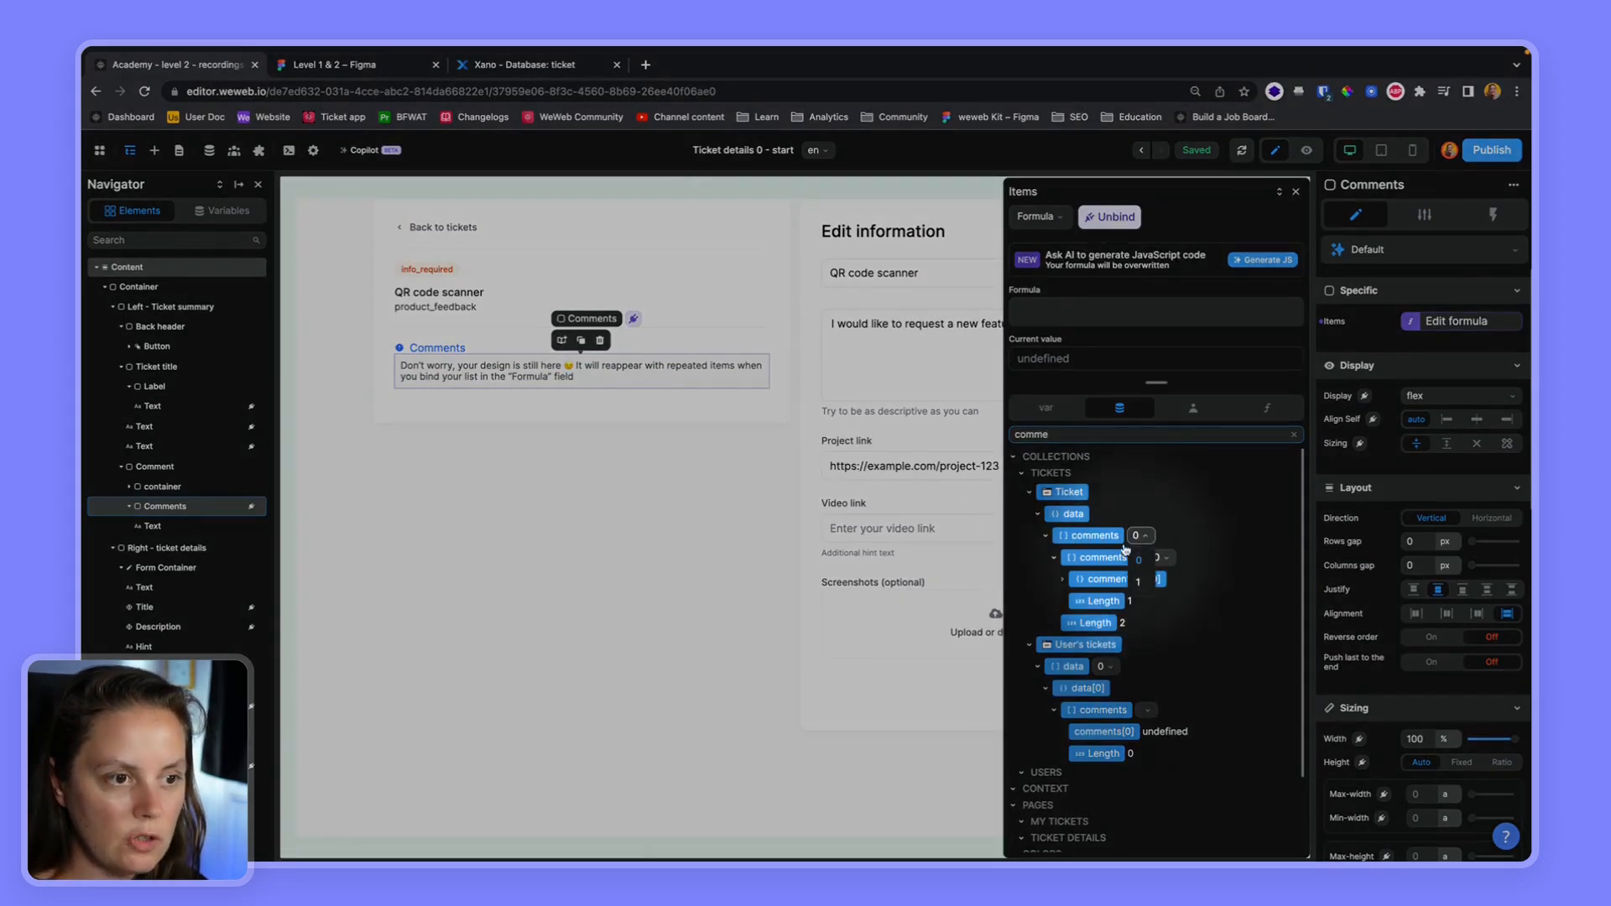
click(1089, 537)
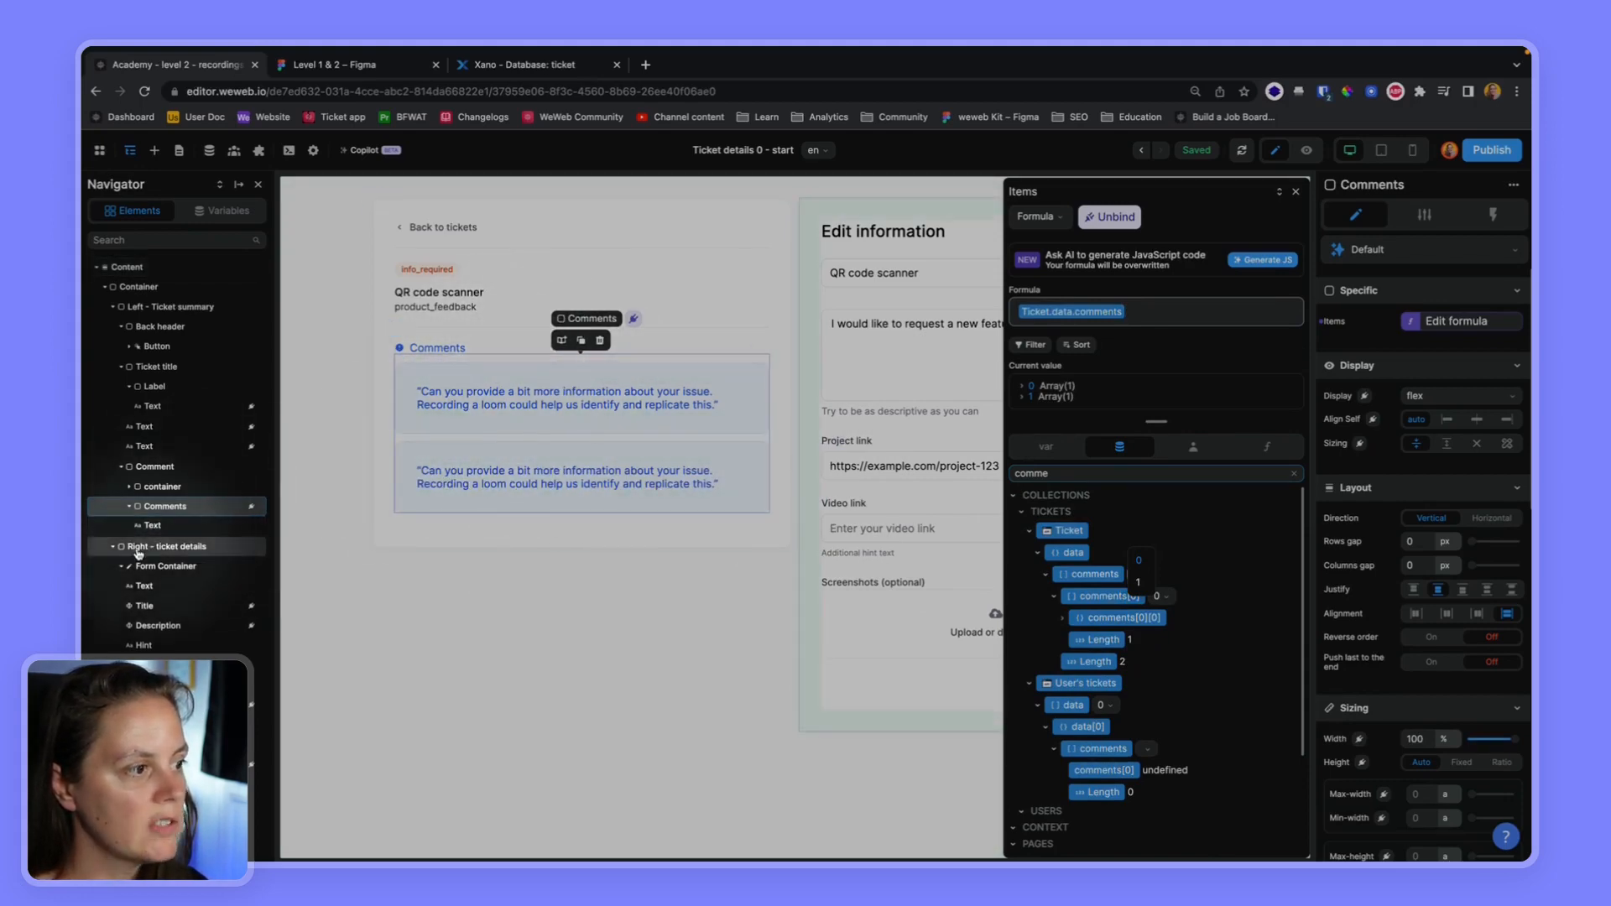
Bind the text inside the repeated comment to the description field of the item's first data entry
click(447, 398)
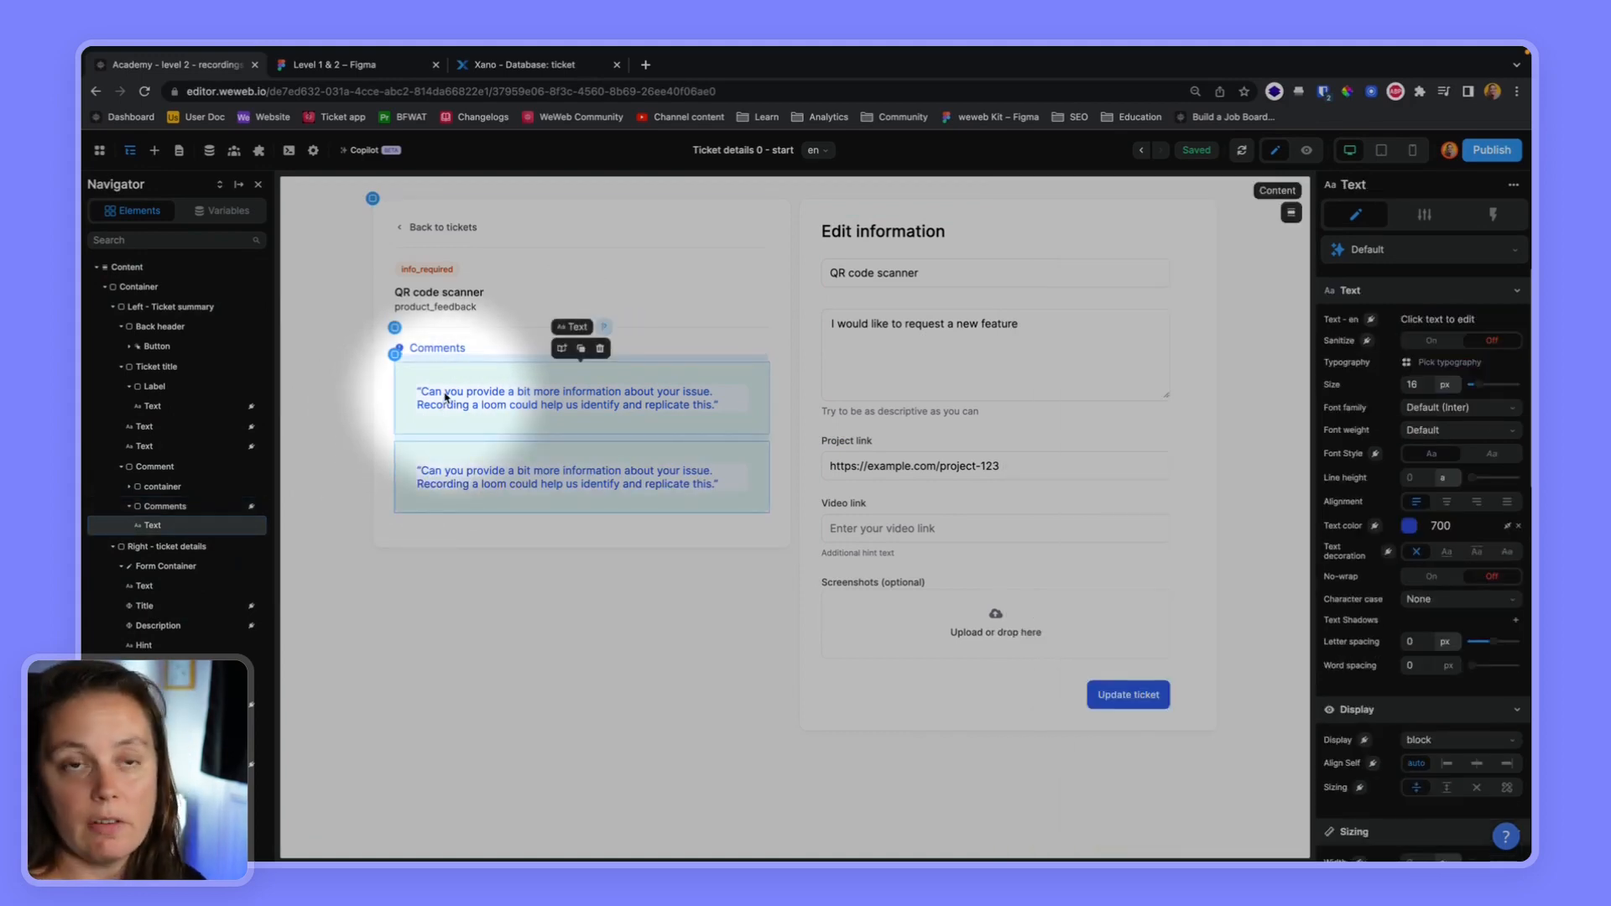
click(1371, 321)
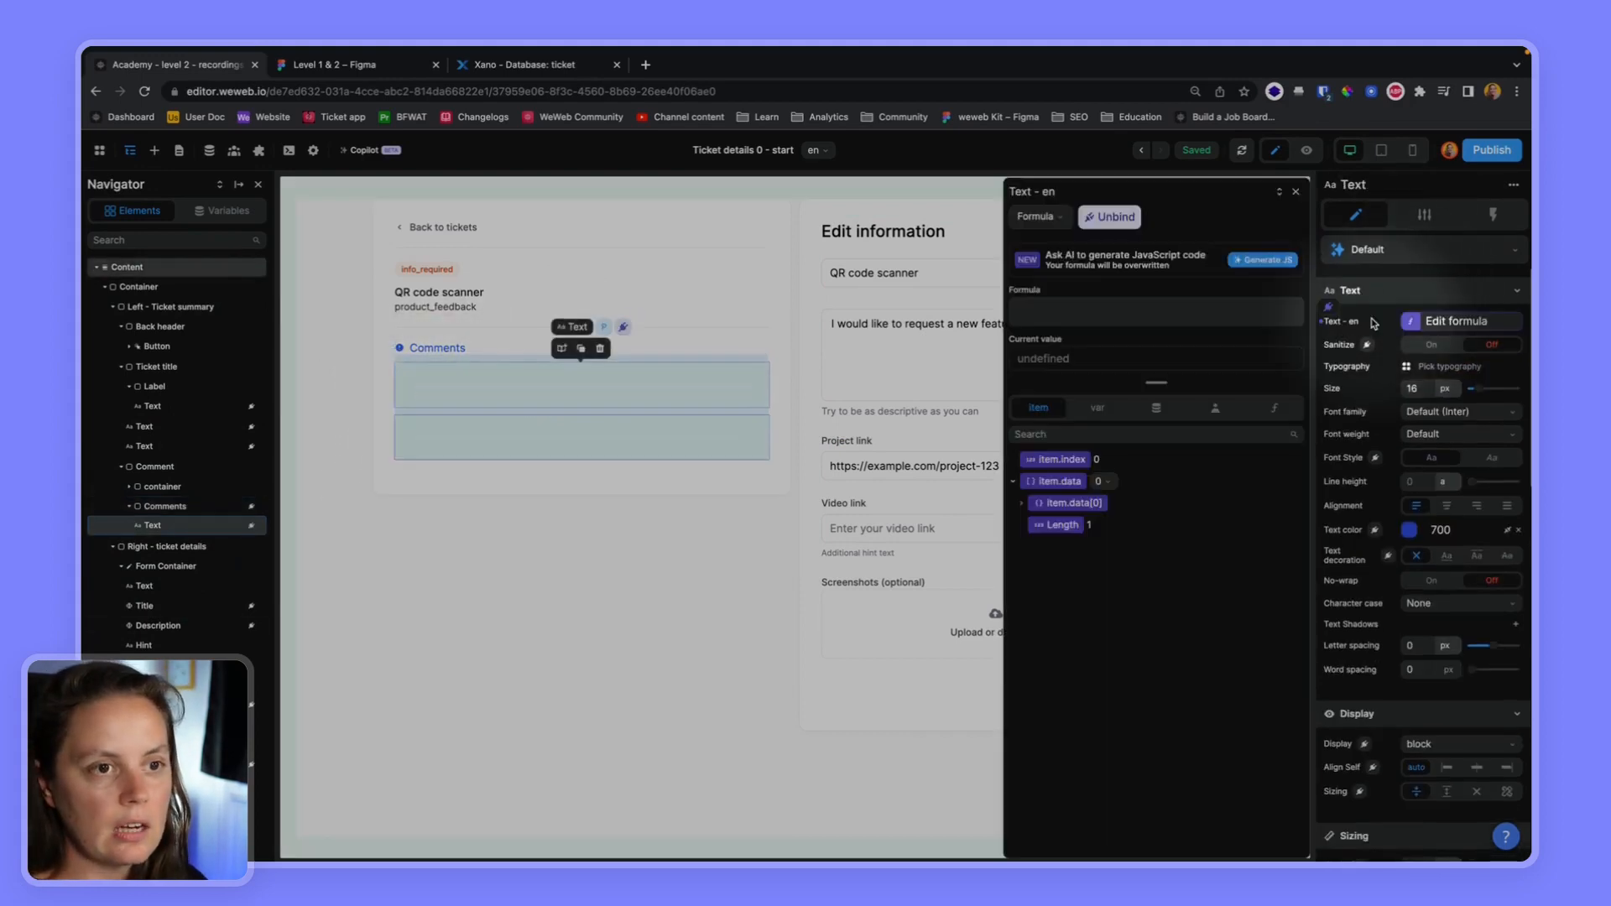
click(1021, 504)
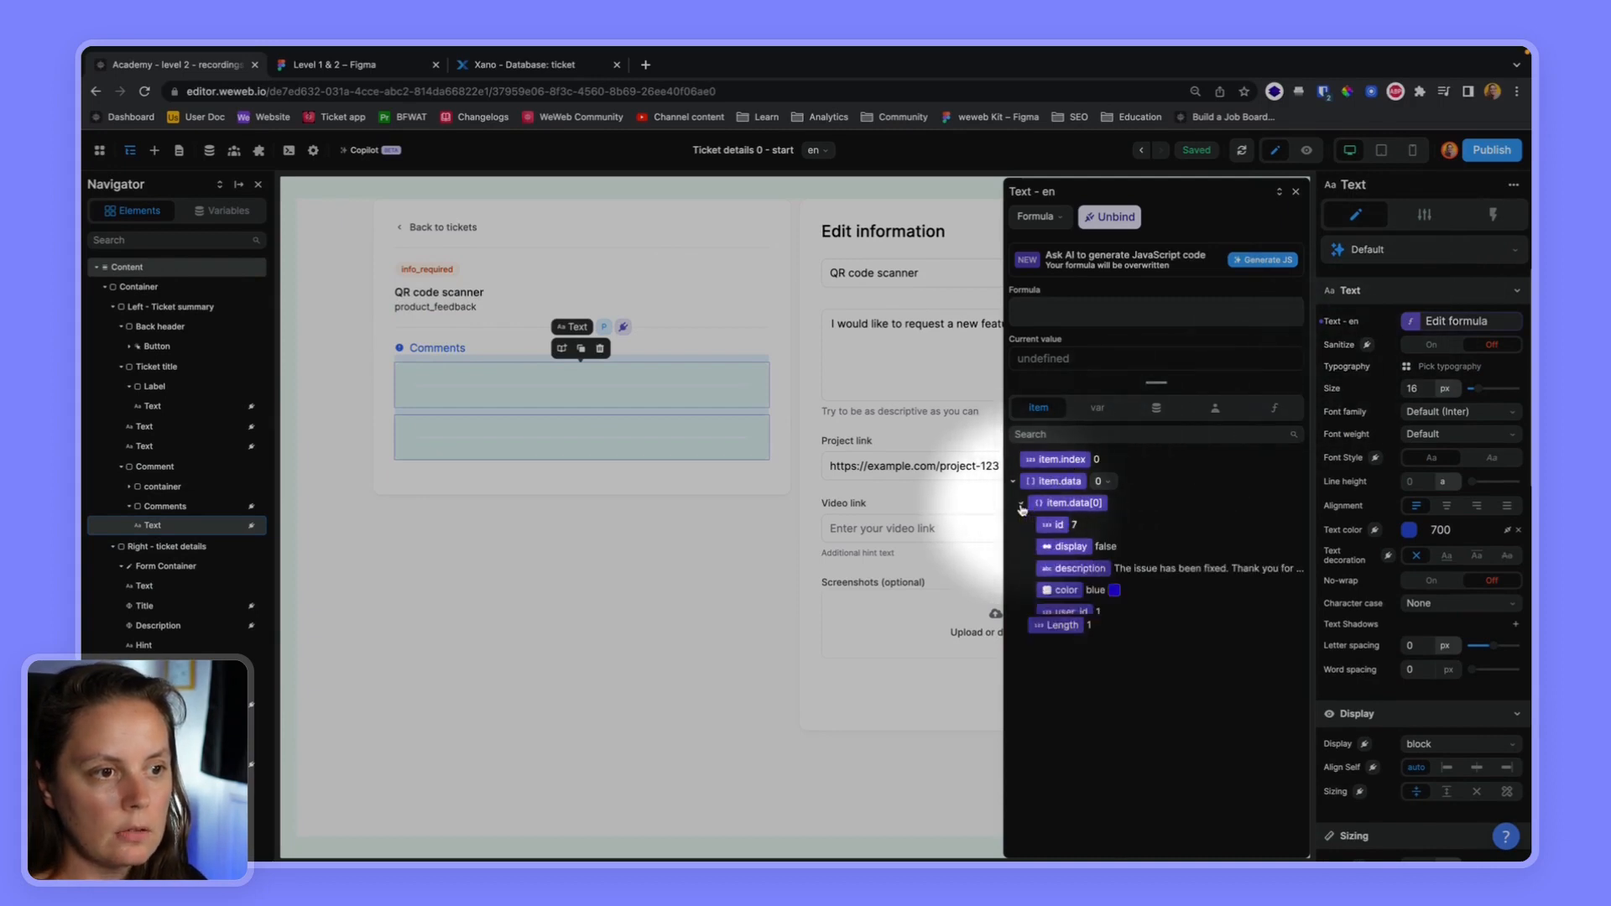
click(1080, 569)
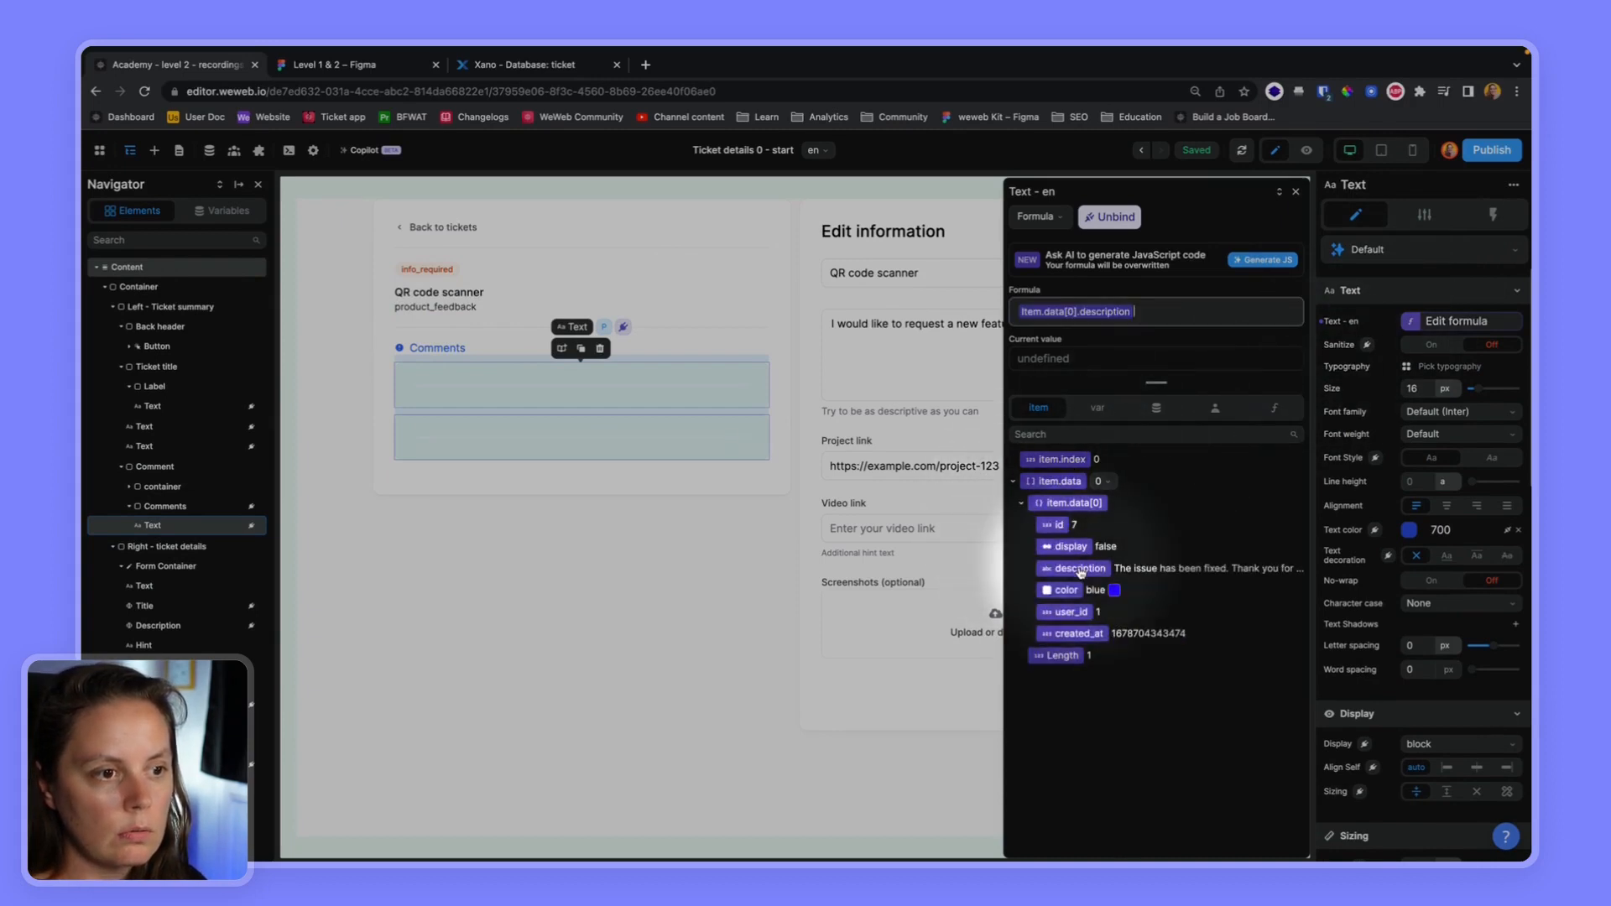
click(1298, 193)
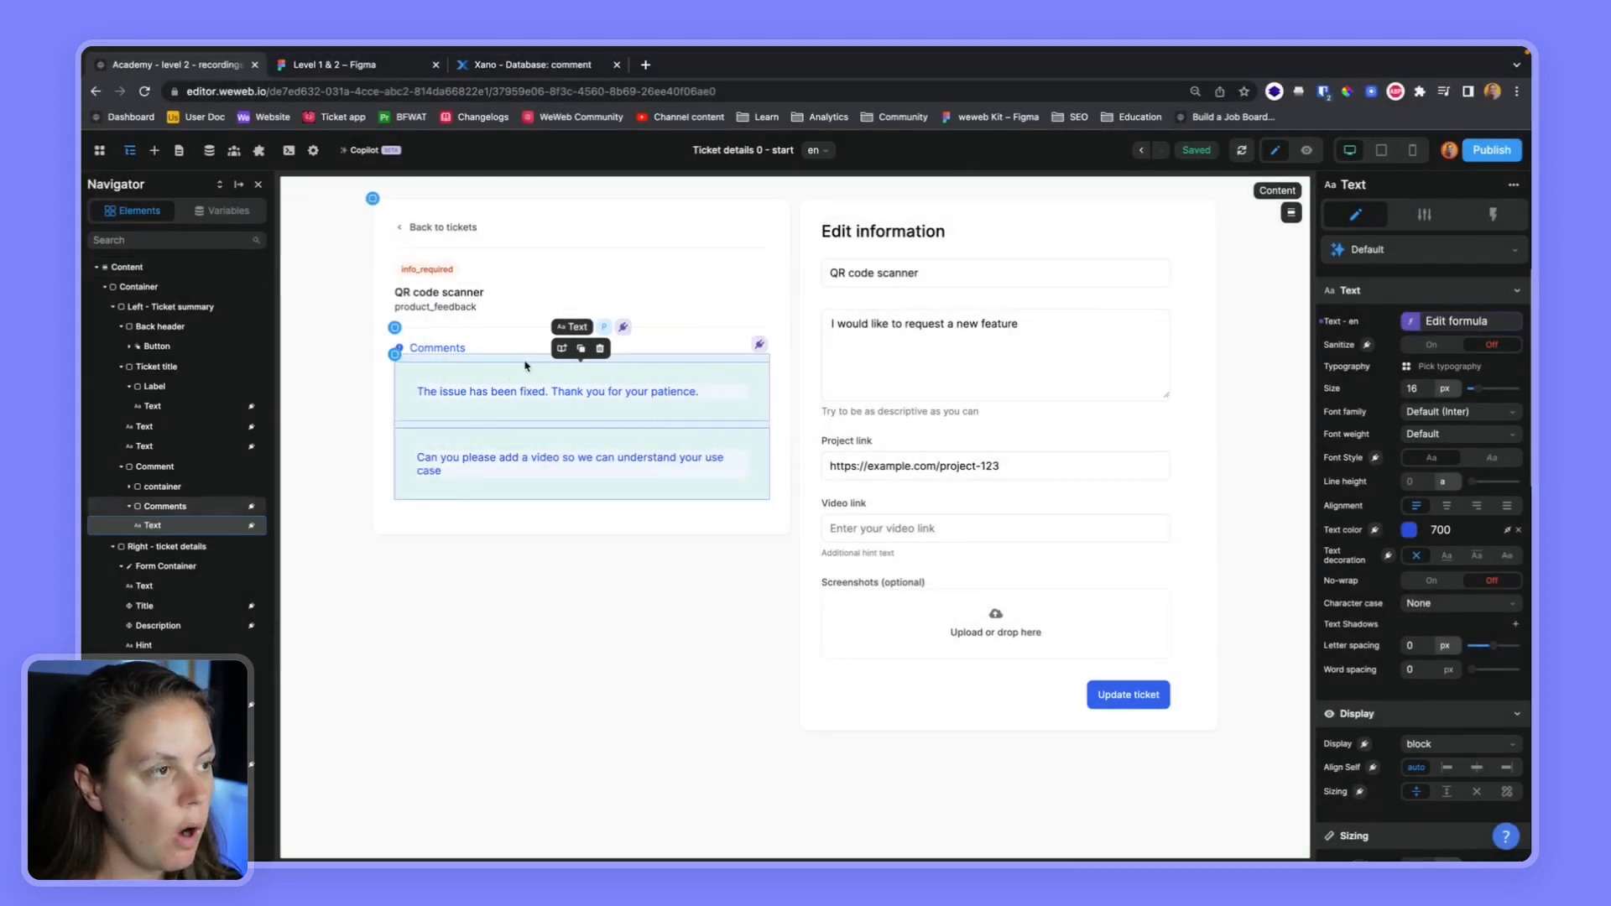
Switch to Xano and review the ticket and comment tables, checking the color values of the comment records
click(526, 101)
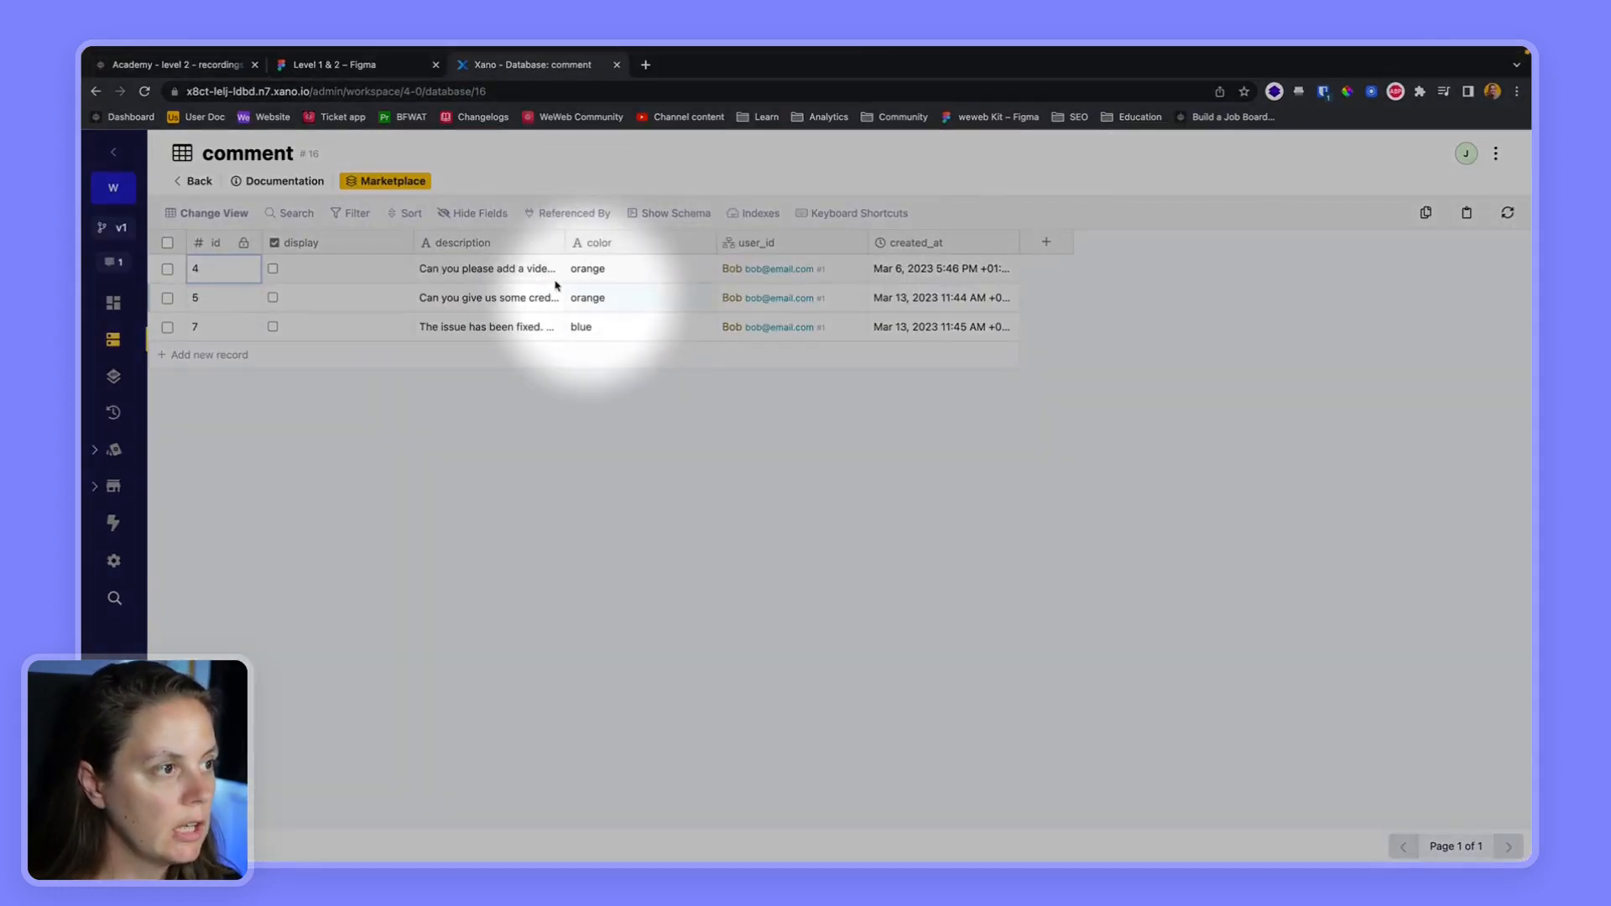
click(195, 181)
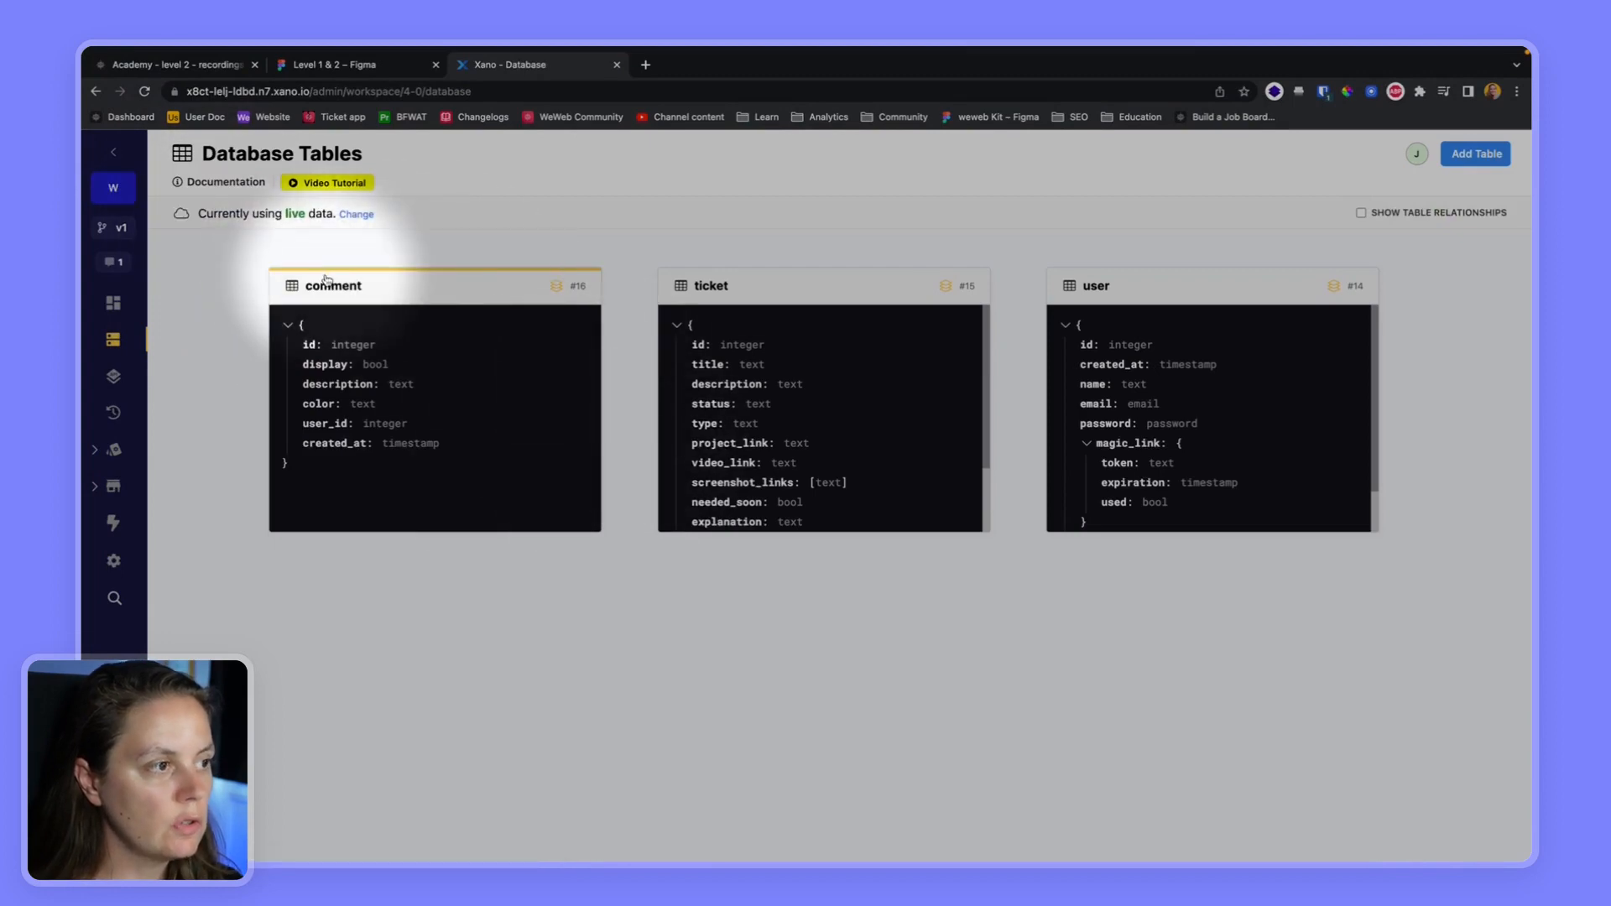
click(759, 287)
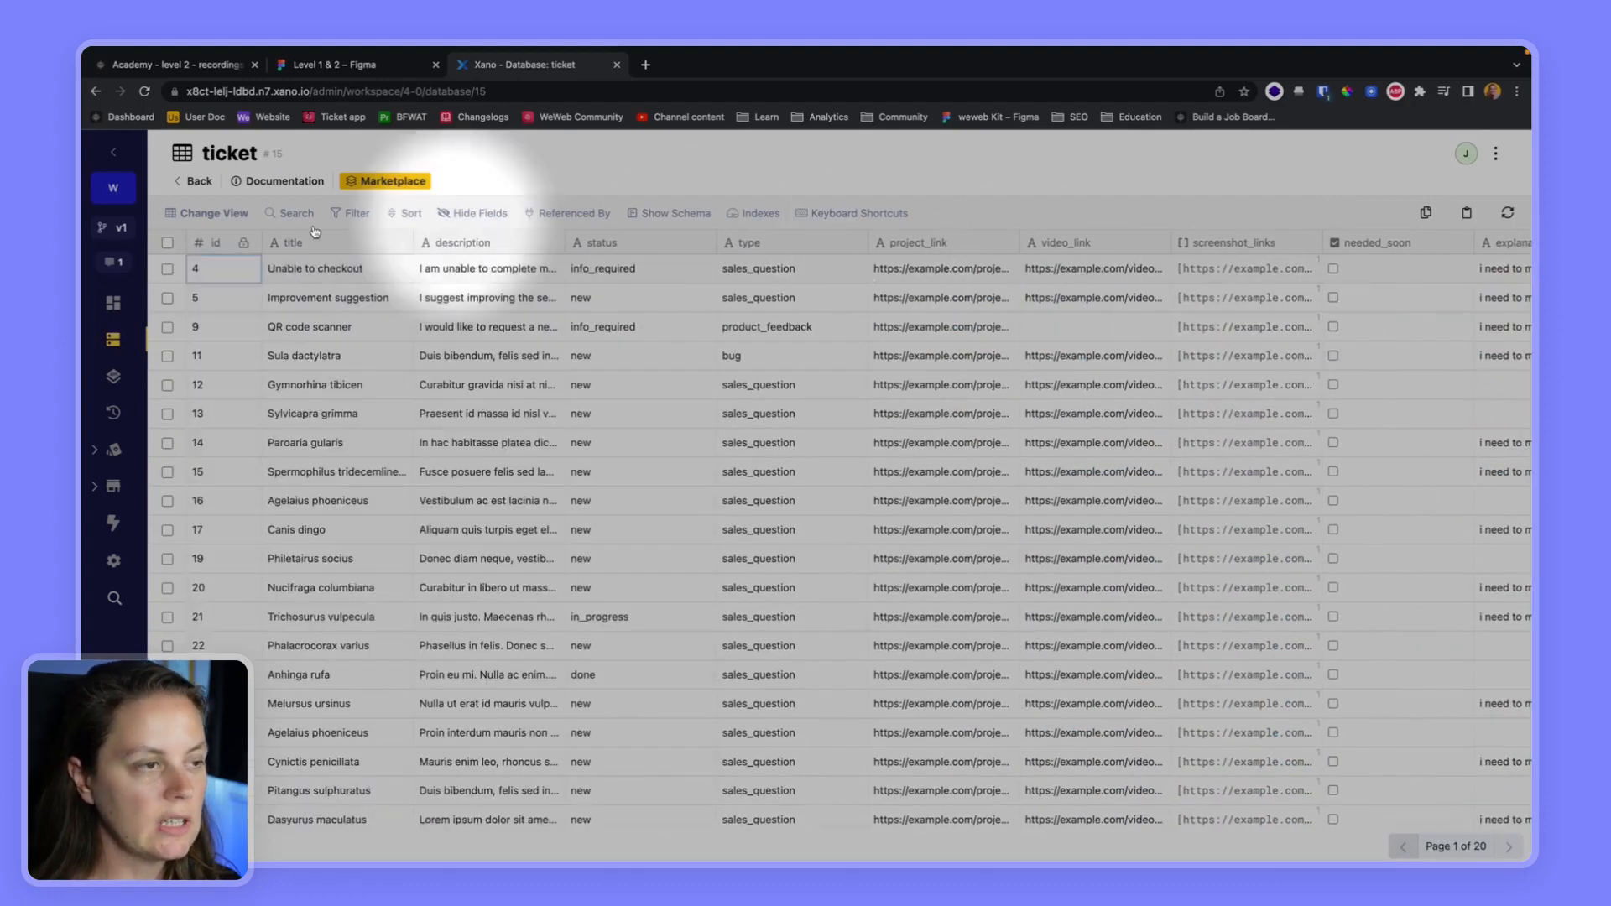
click(199, 181)
click(410, 349)
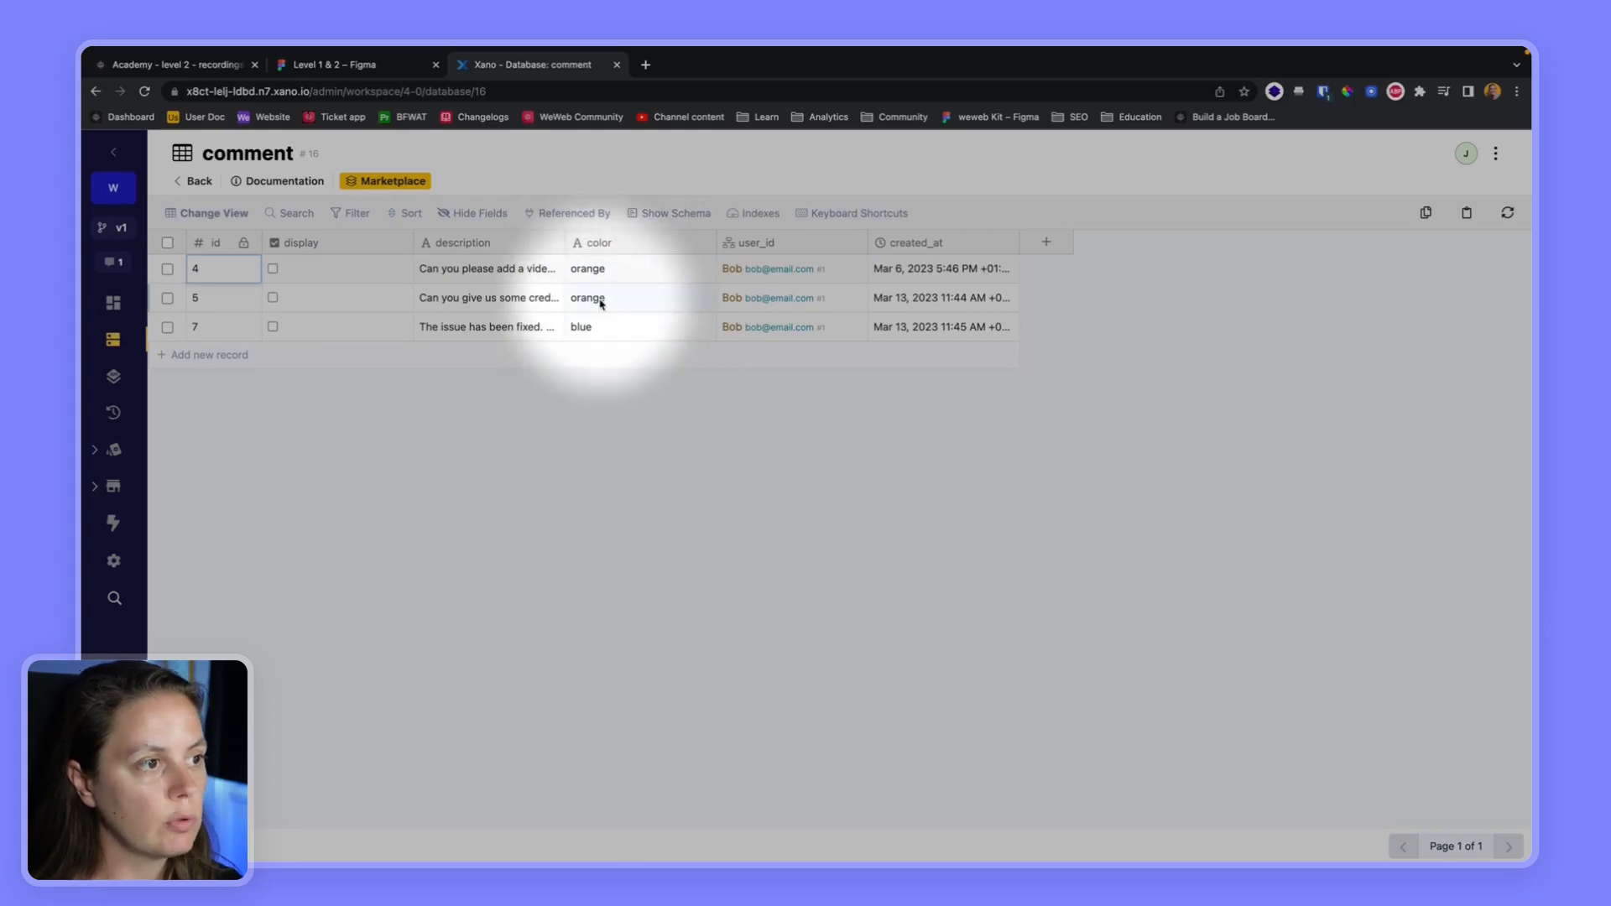
Return to WeWeb and bind the comment text's color to a switch formula that evaluates the item's color field
click(199, 68)
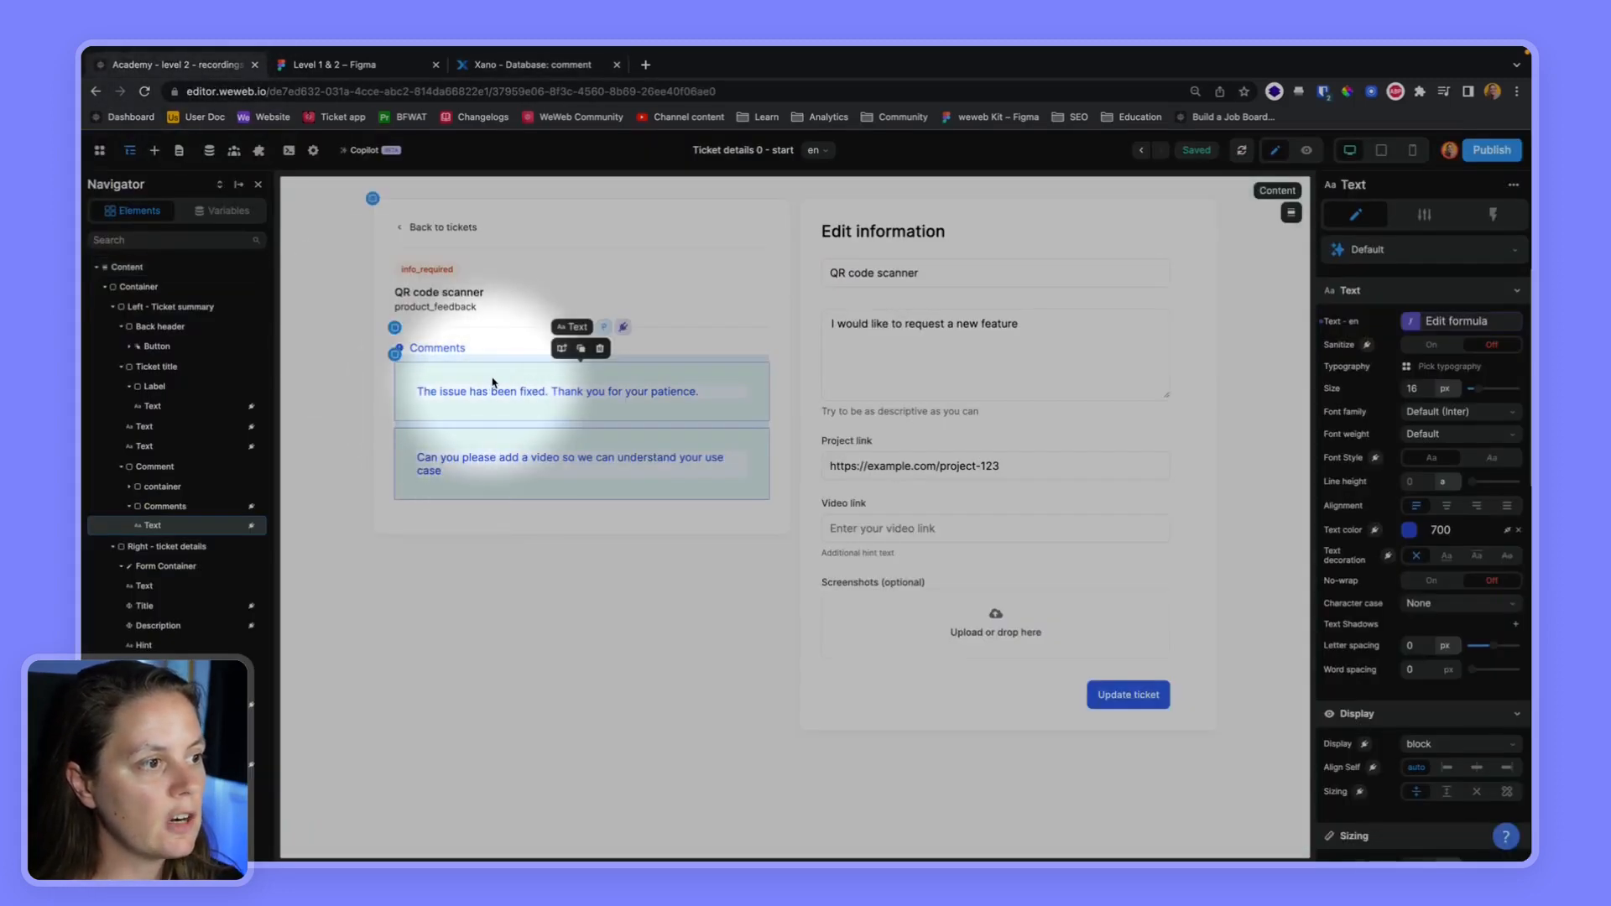
click(1375, 531)
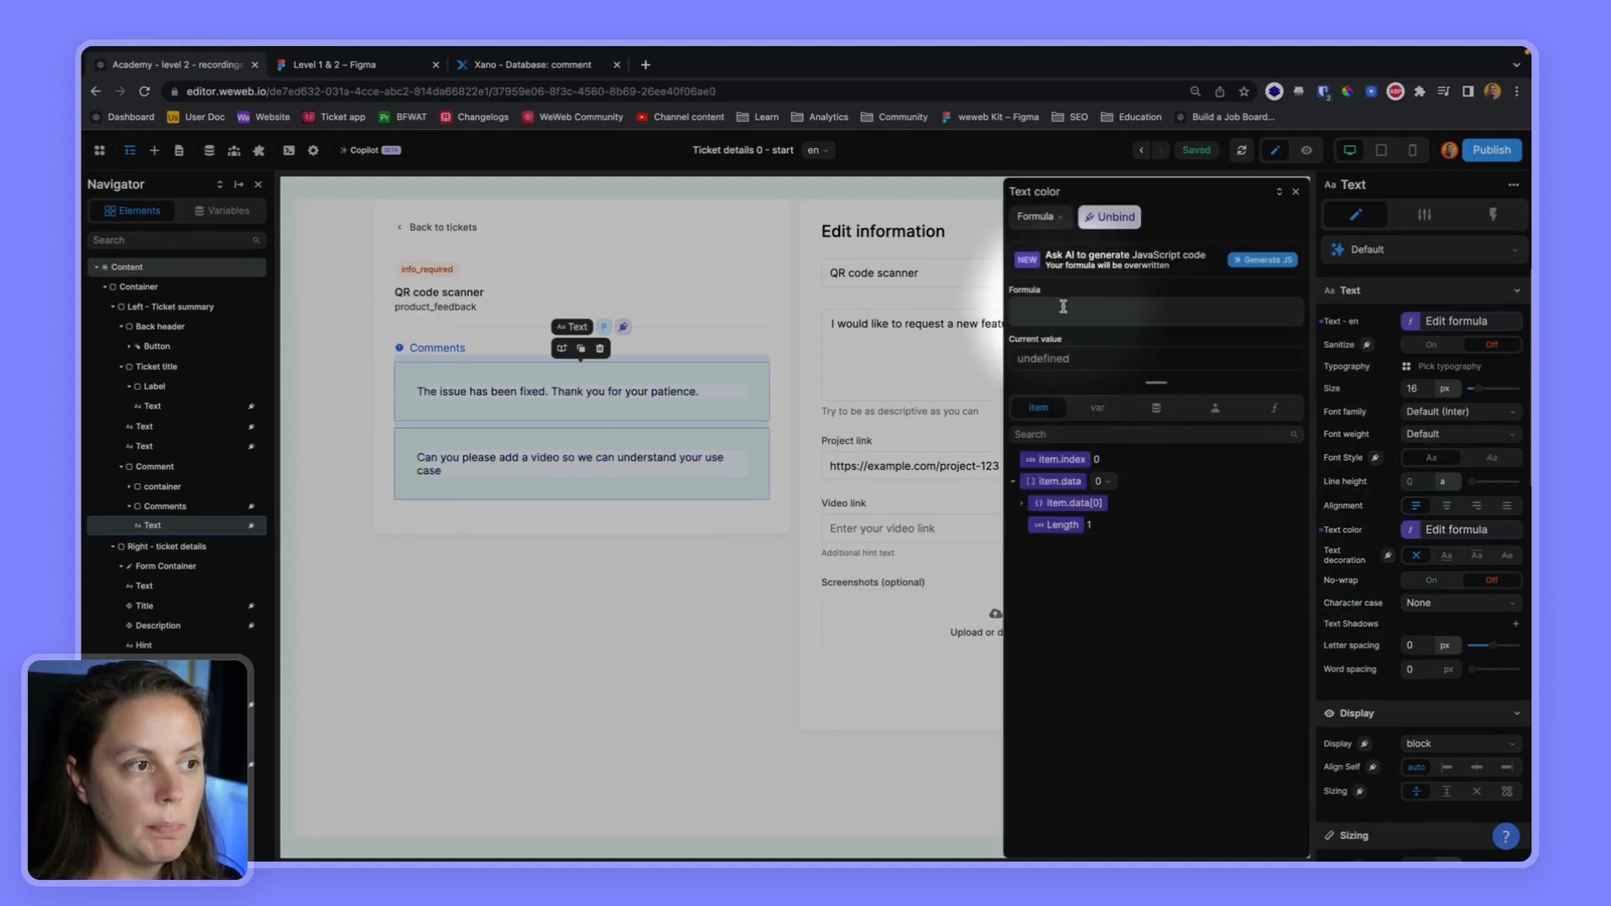
click(1027, 504)
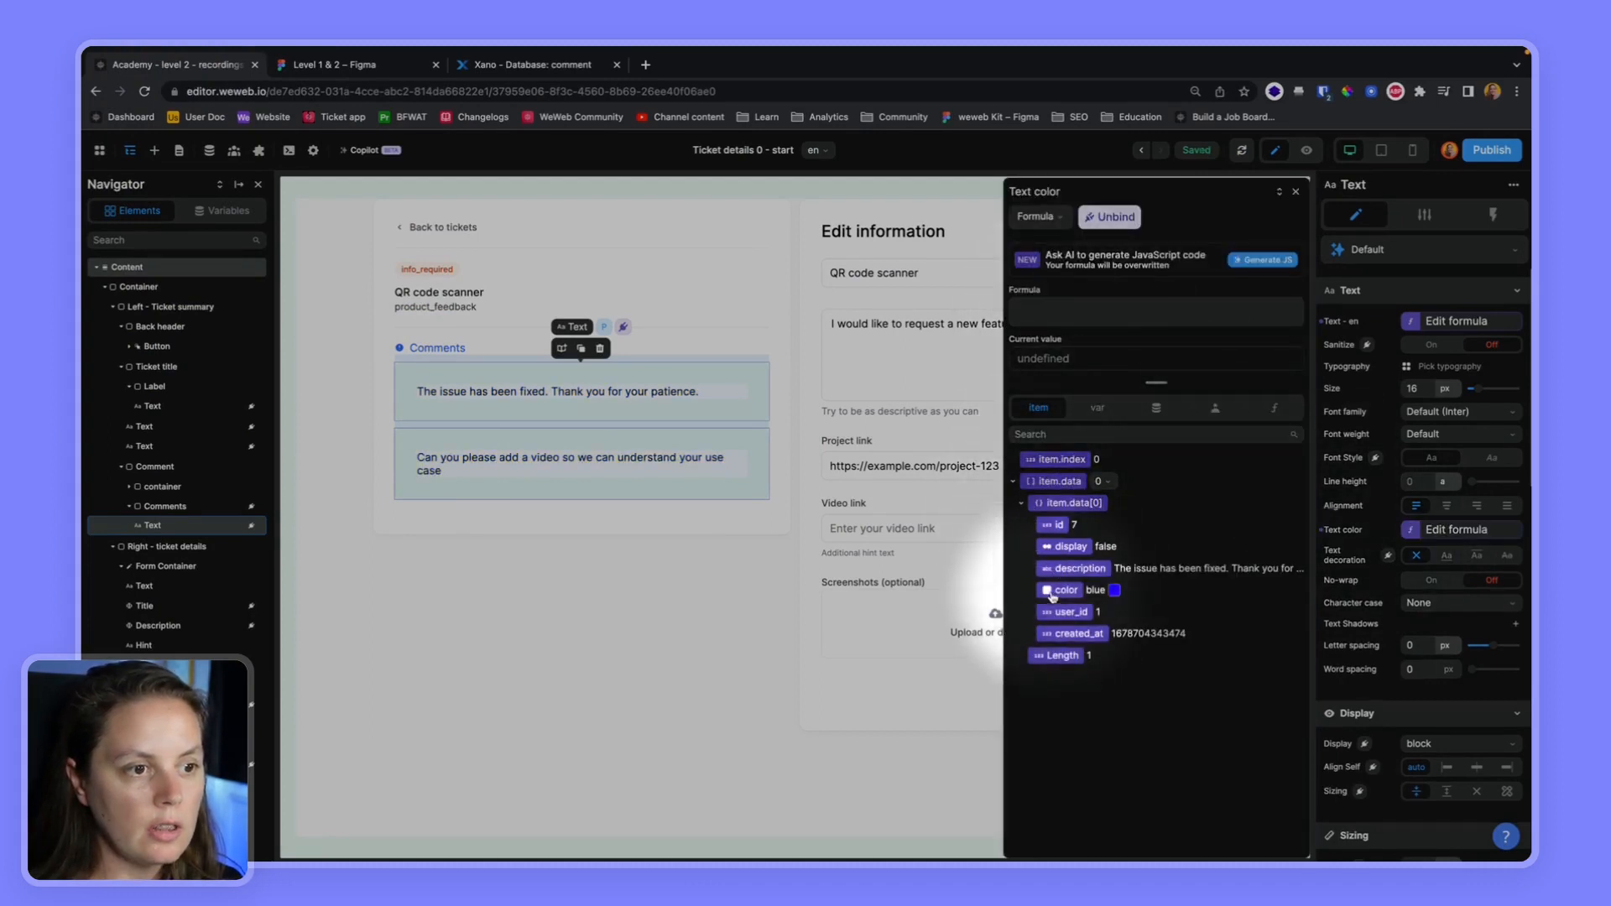
click(1274, 408)
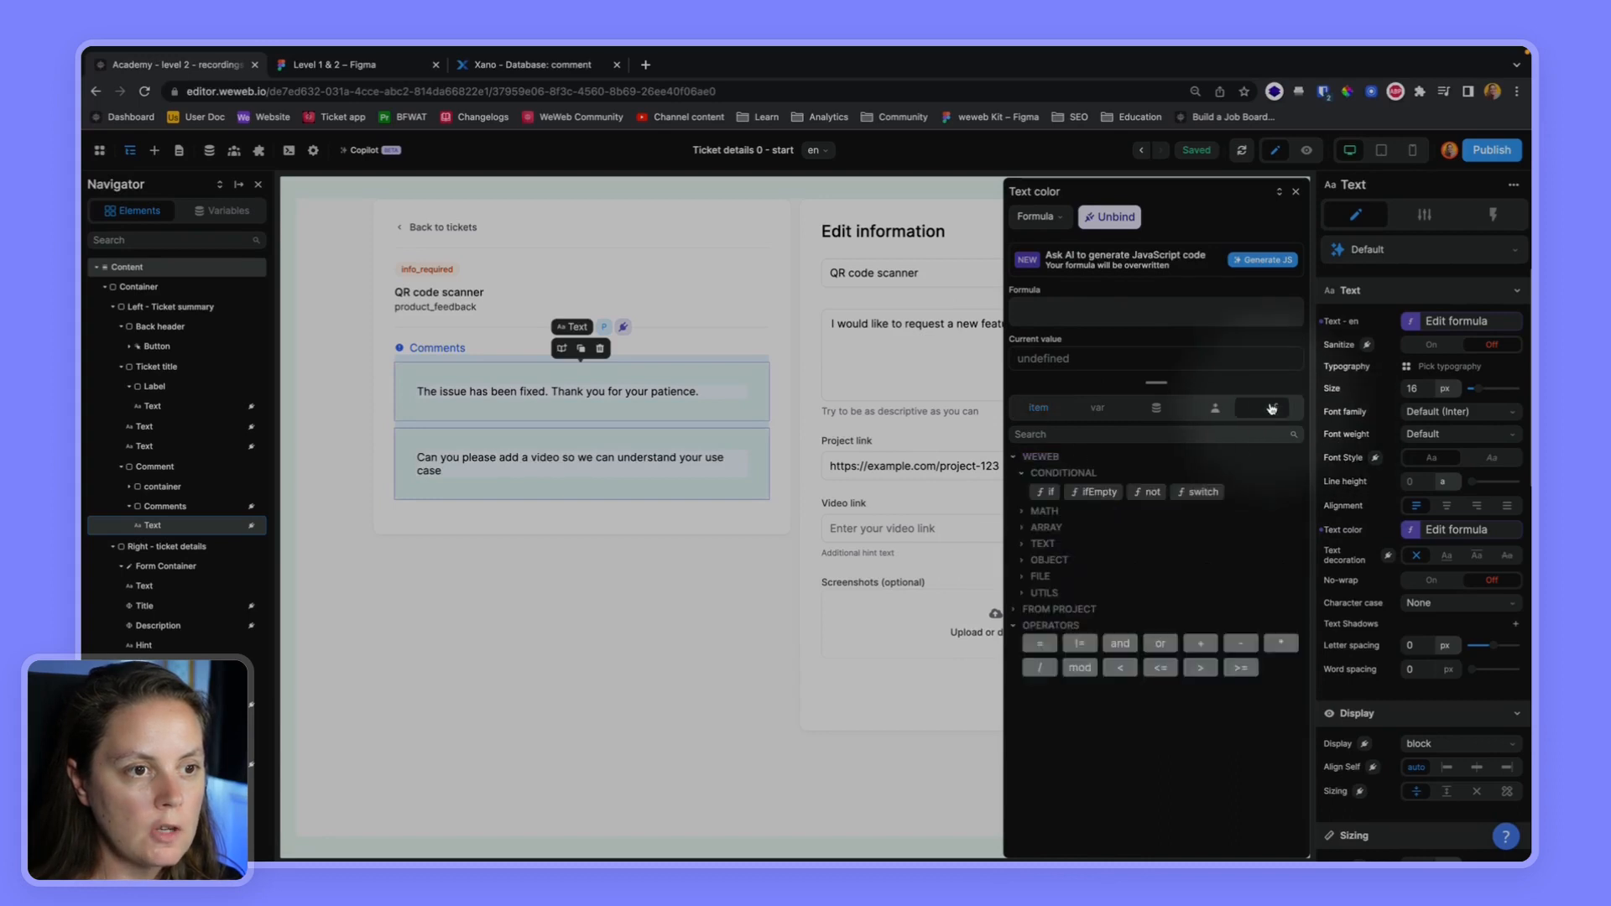
click(1200, 493)
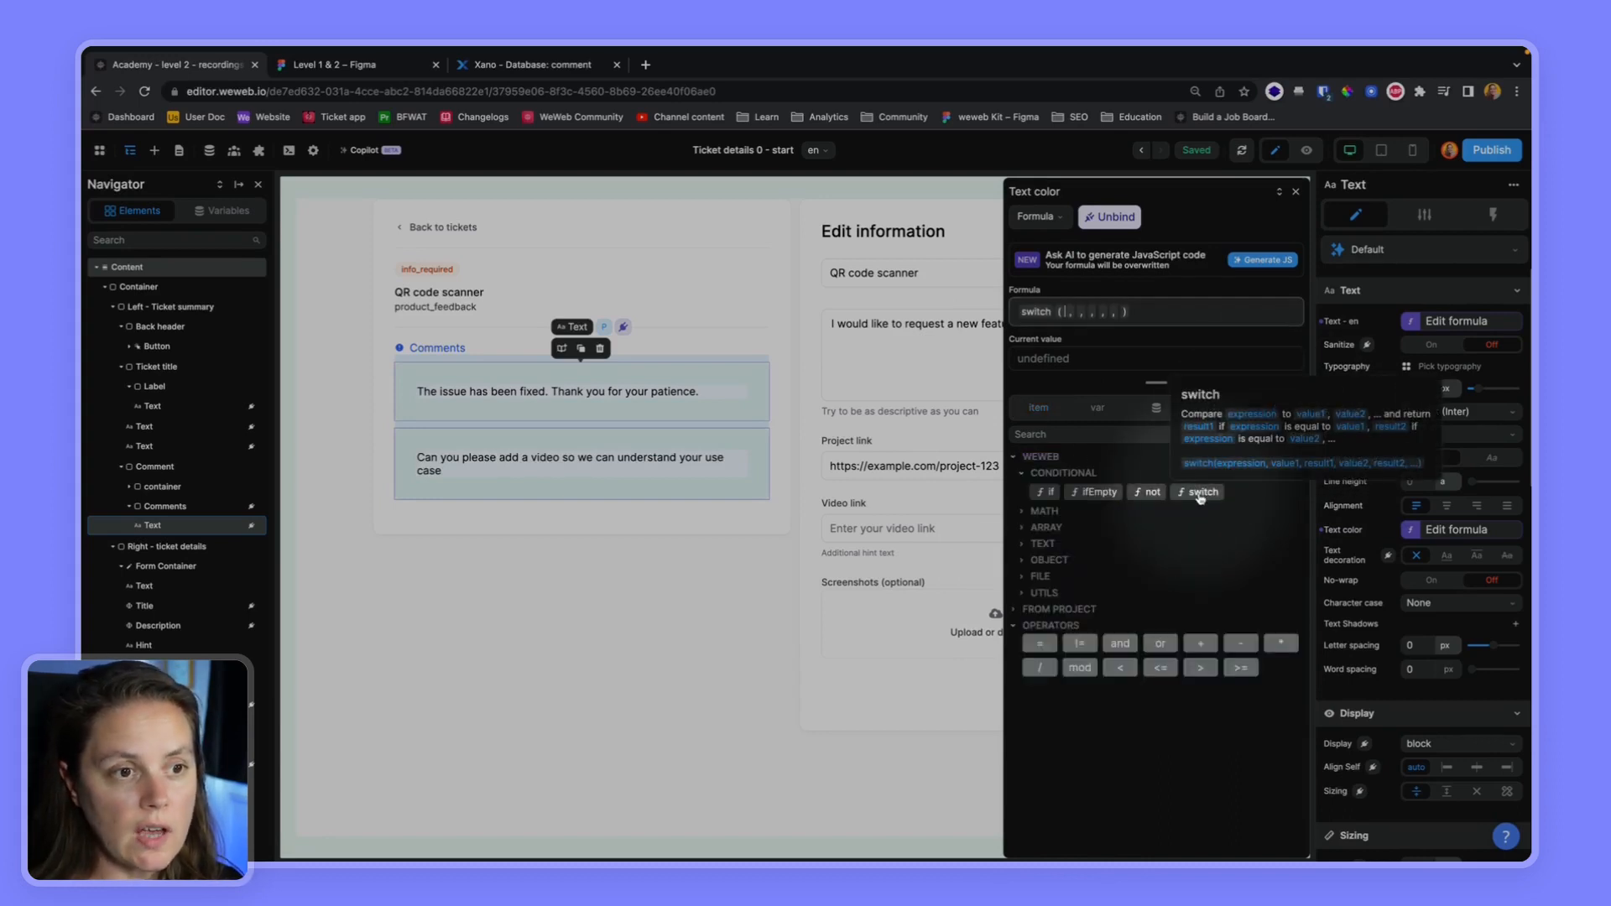
click(1048, 413)
click(1022, 503)
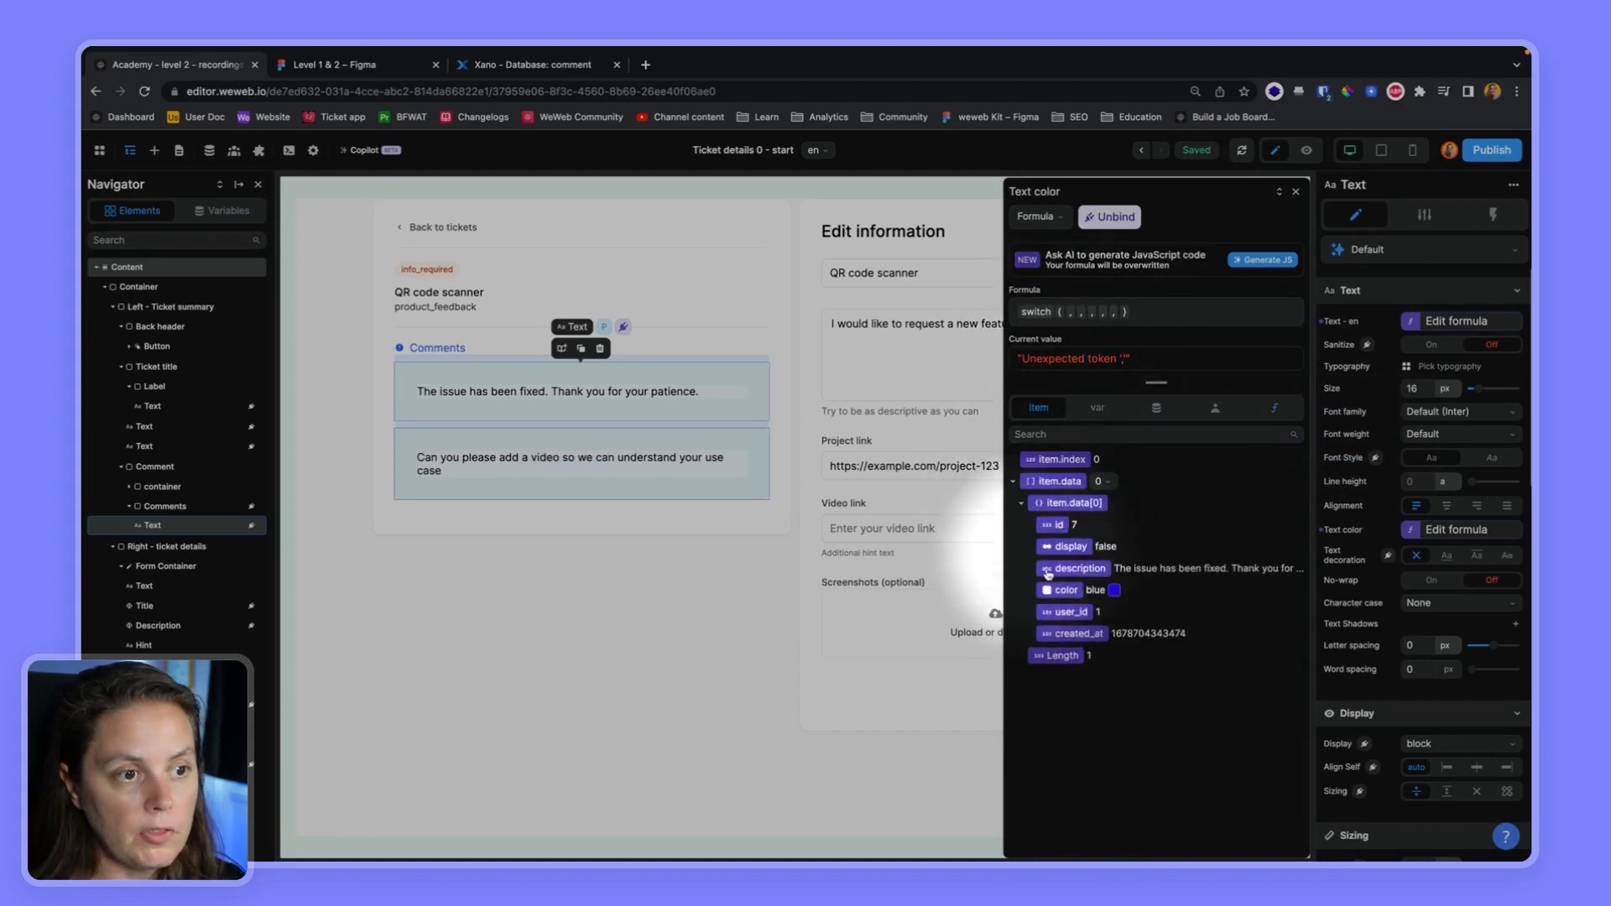
click(1063, 591)
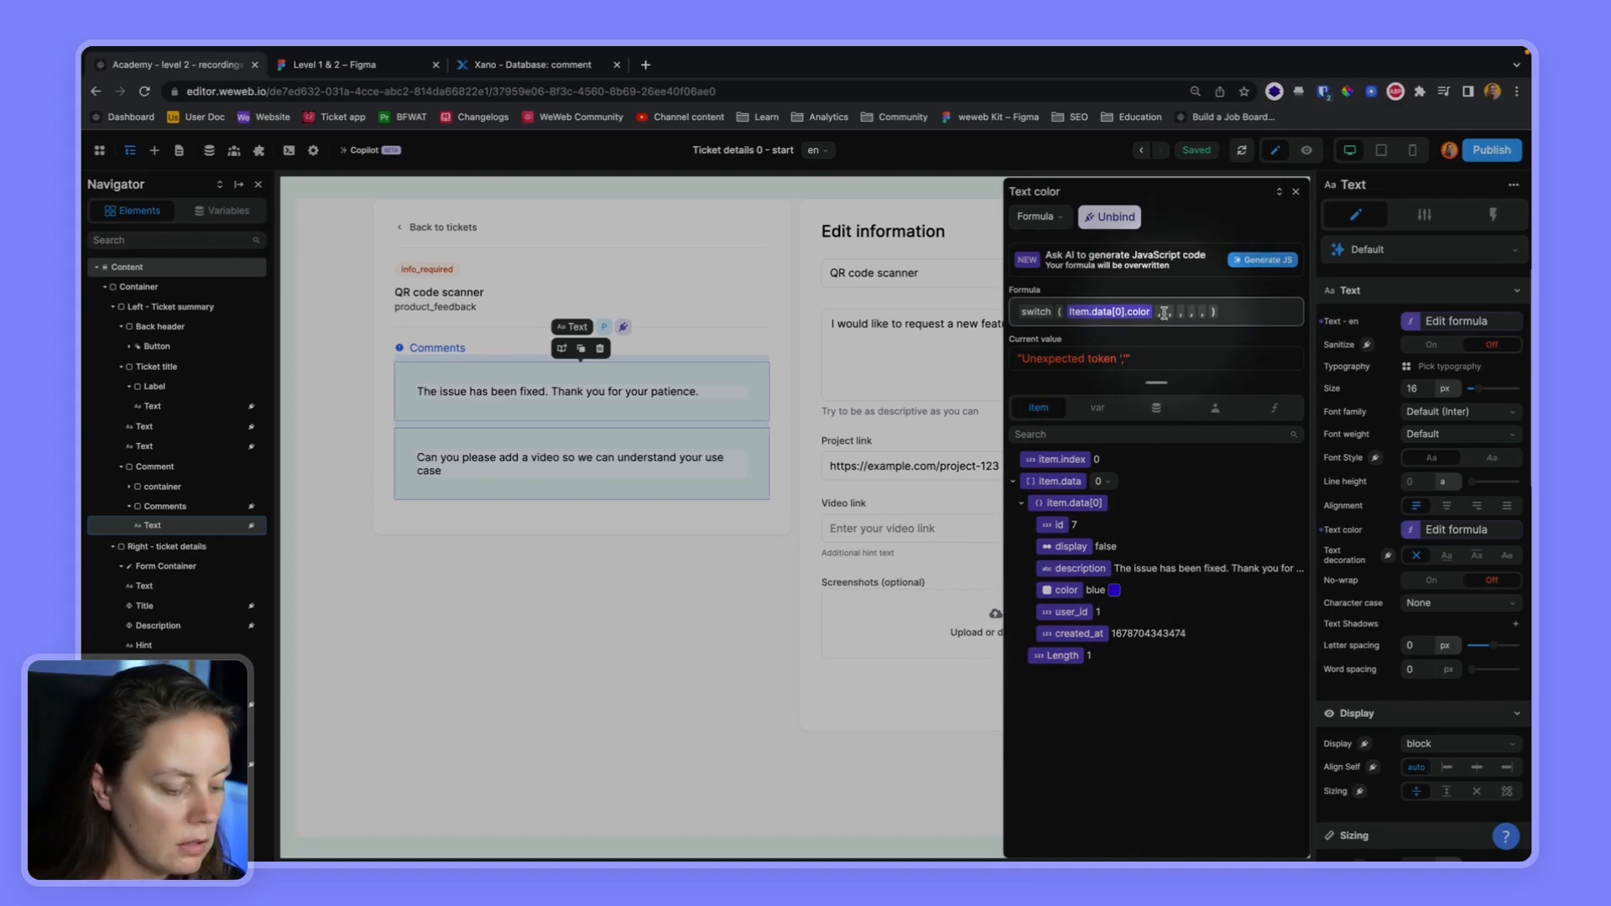
Add a "blue" case to the text color's switch formula that returns the project color Blue/700
text(" , )
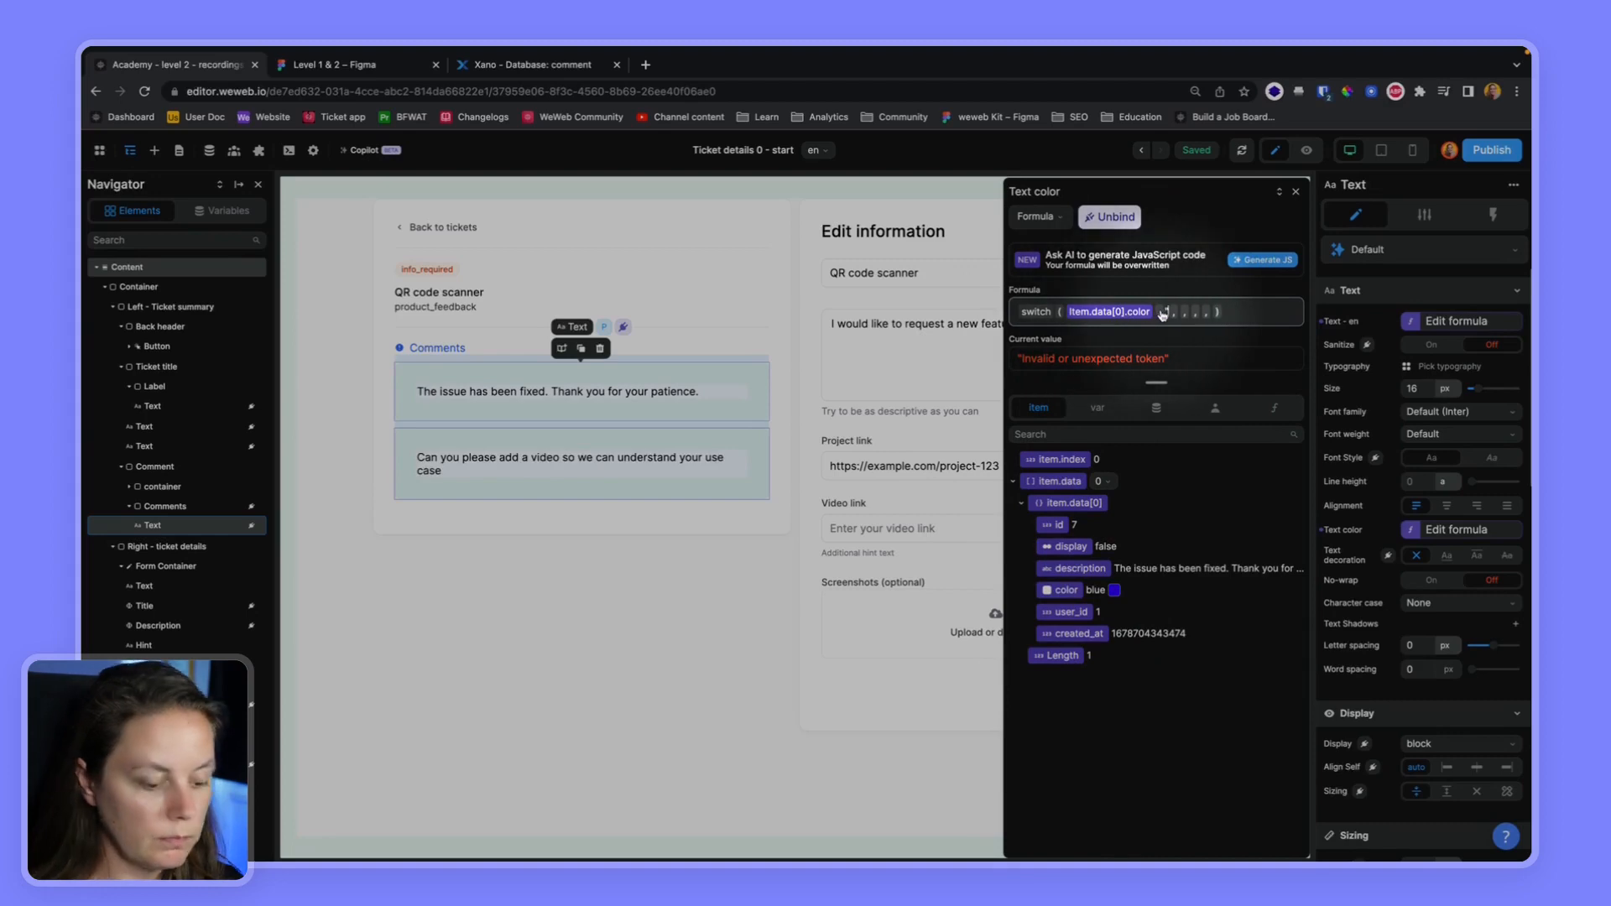
text(blue")
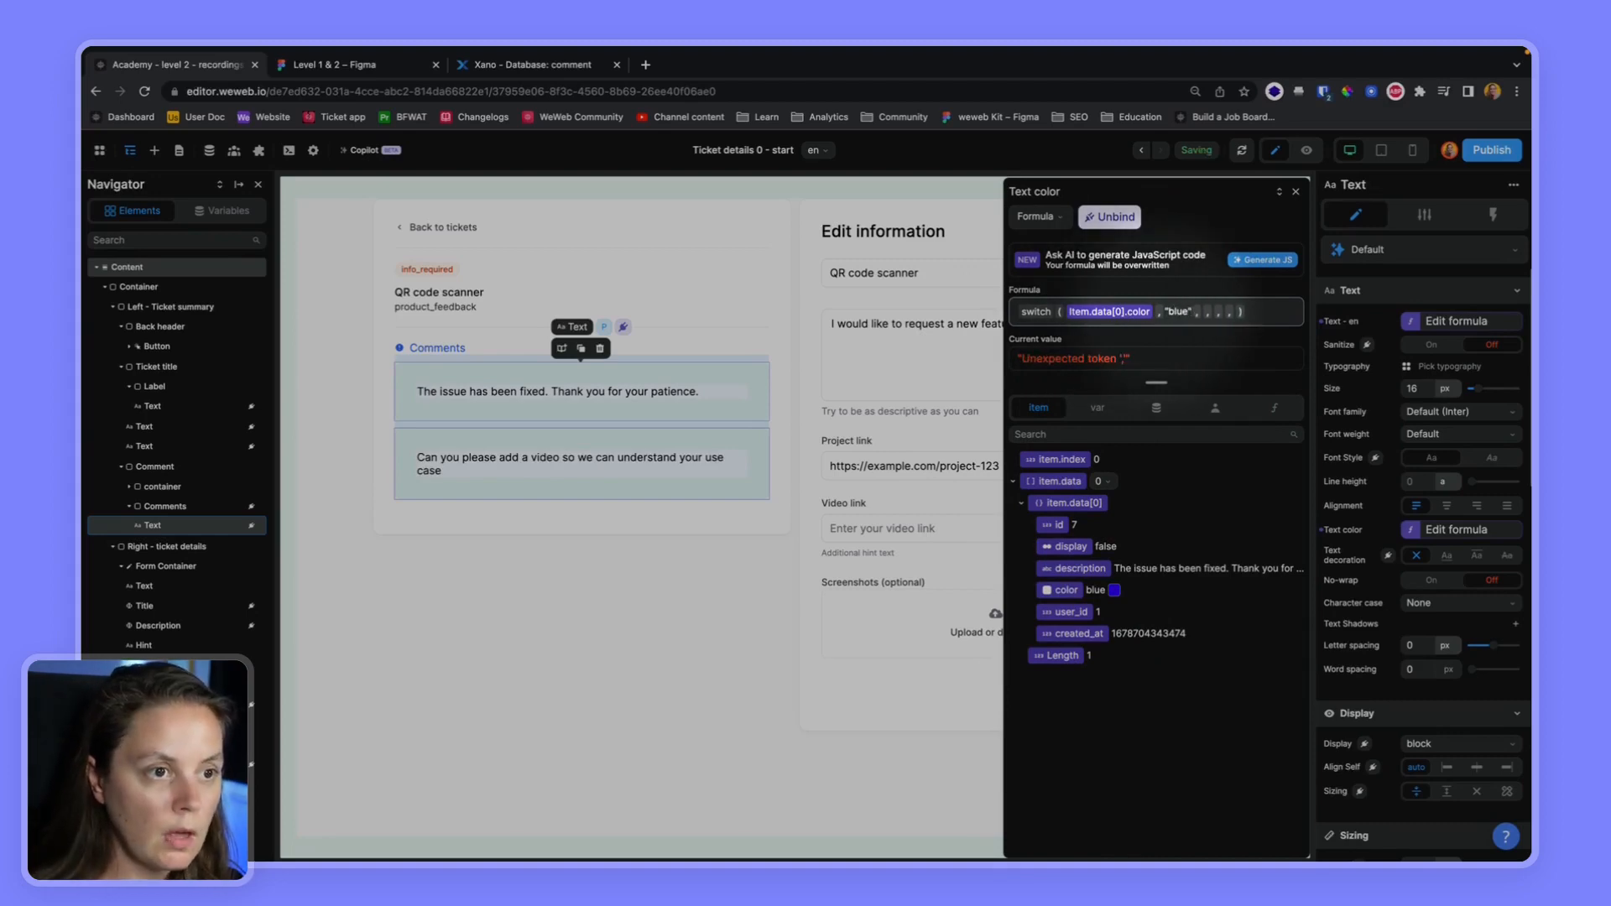
click(1158, 409)
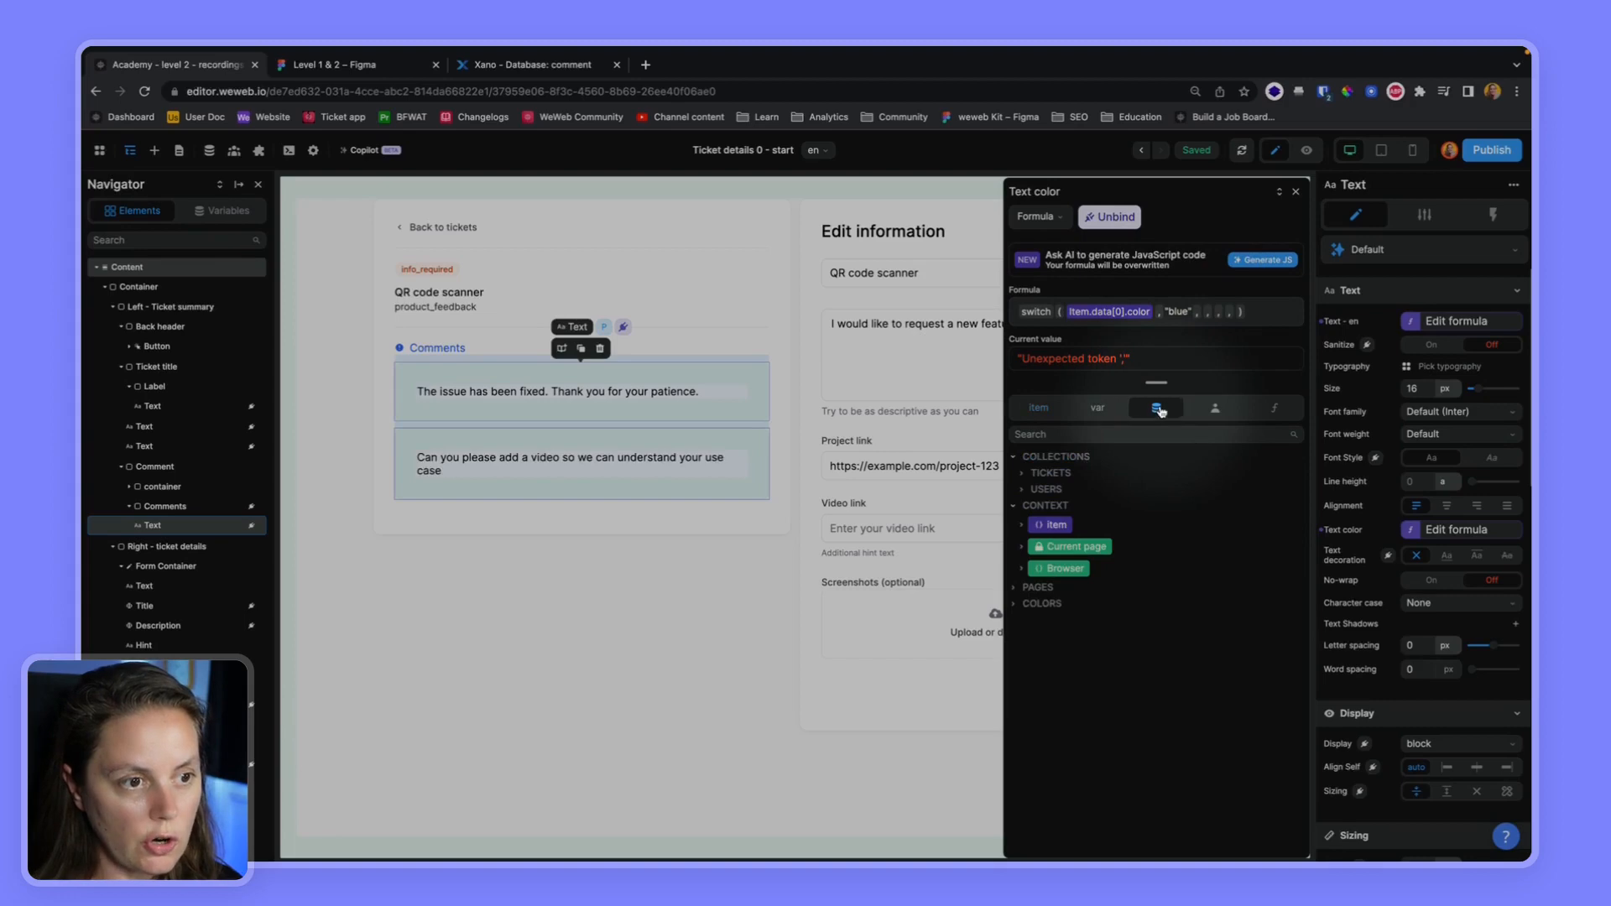
click(1013, 607)
click(1039, 620)
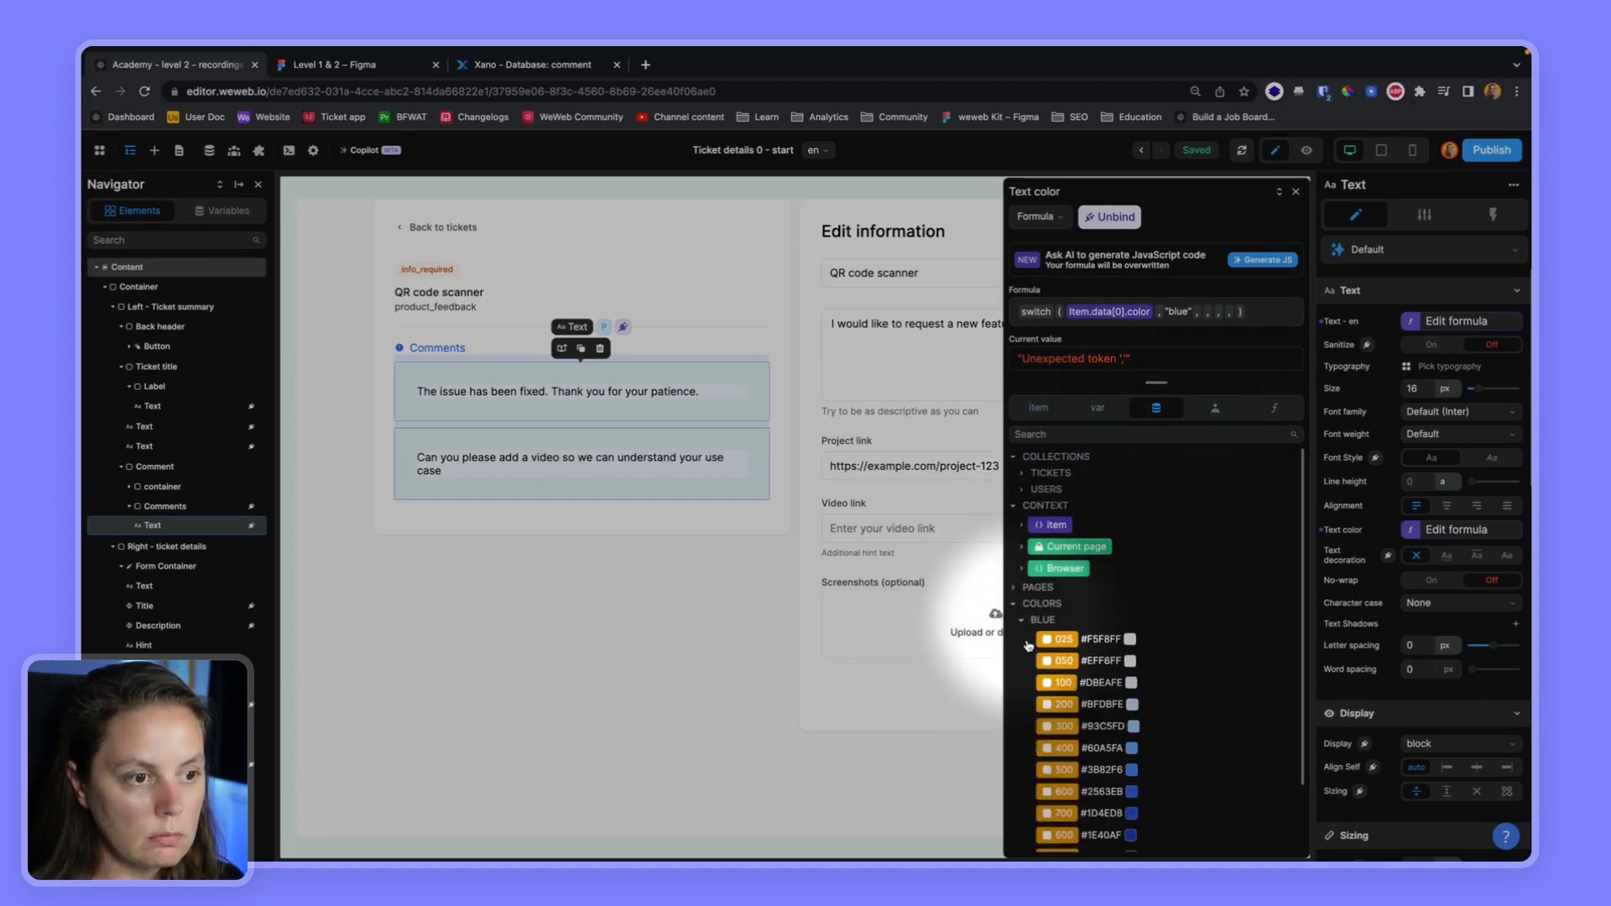
click(1064, 812)
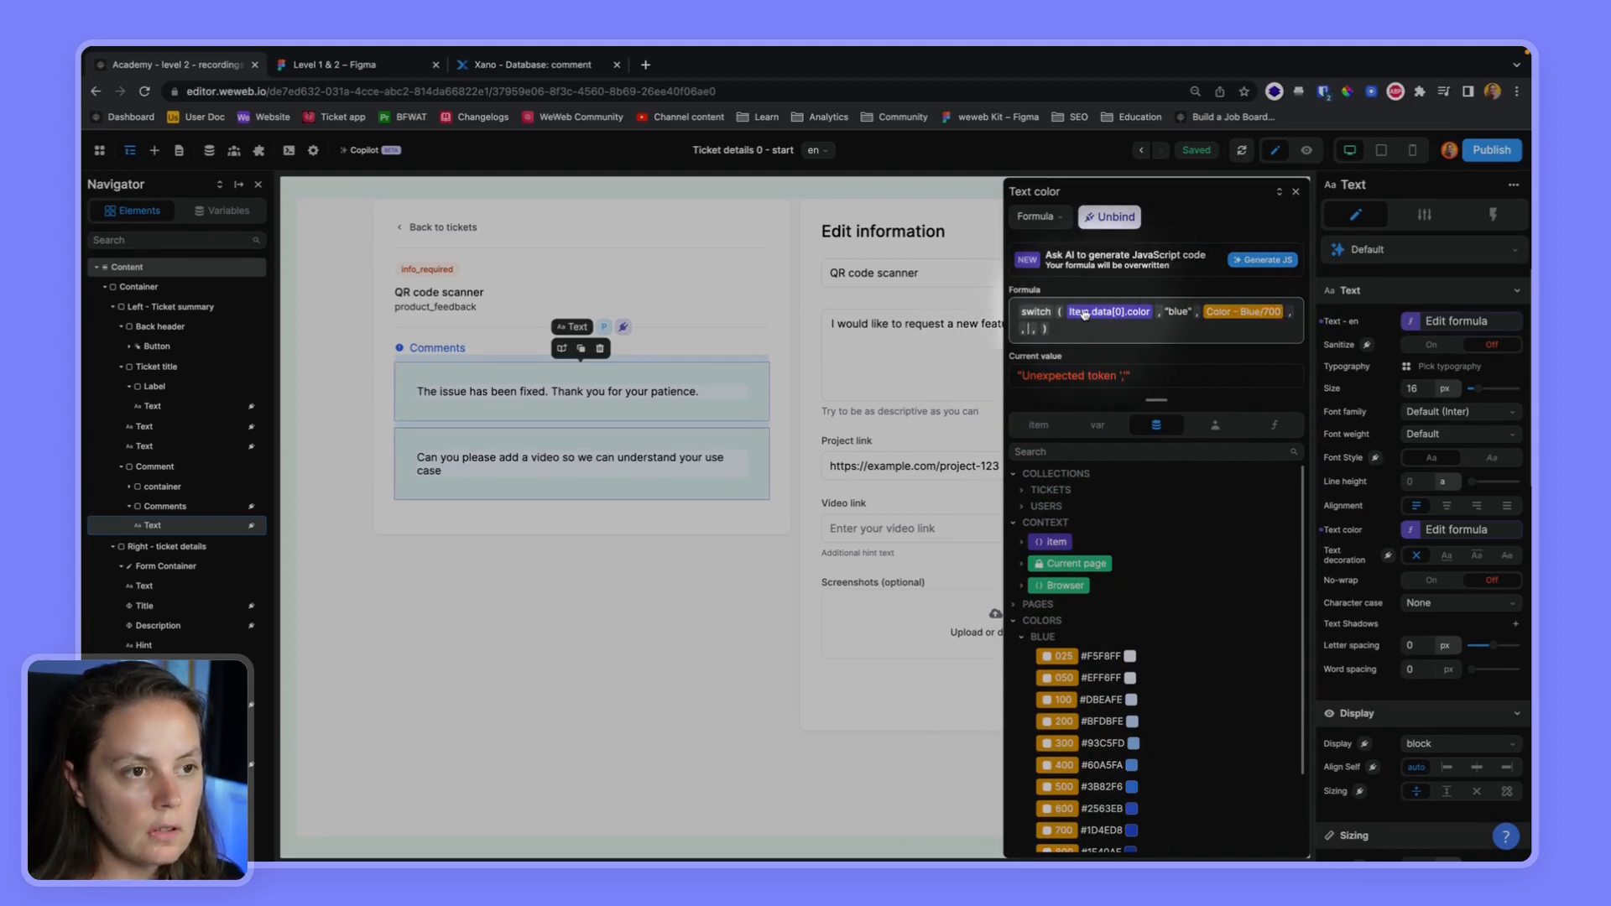
Add an "orange" case returning the project color Orange/700, remove the surplus comma and close the text color formula
click(1038, 330)
text("orange)
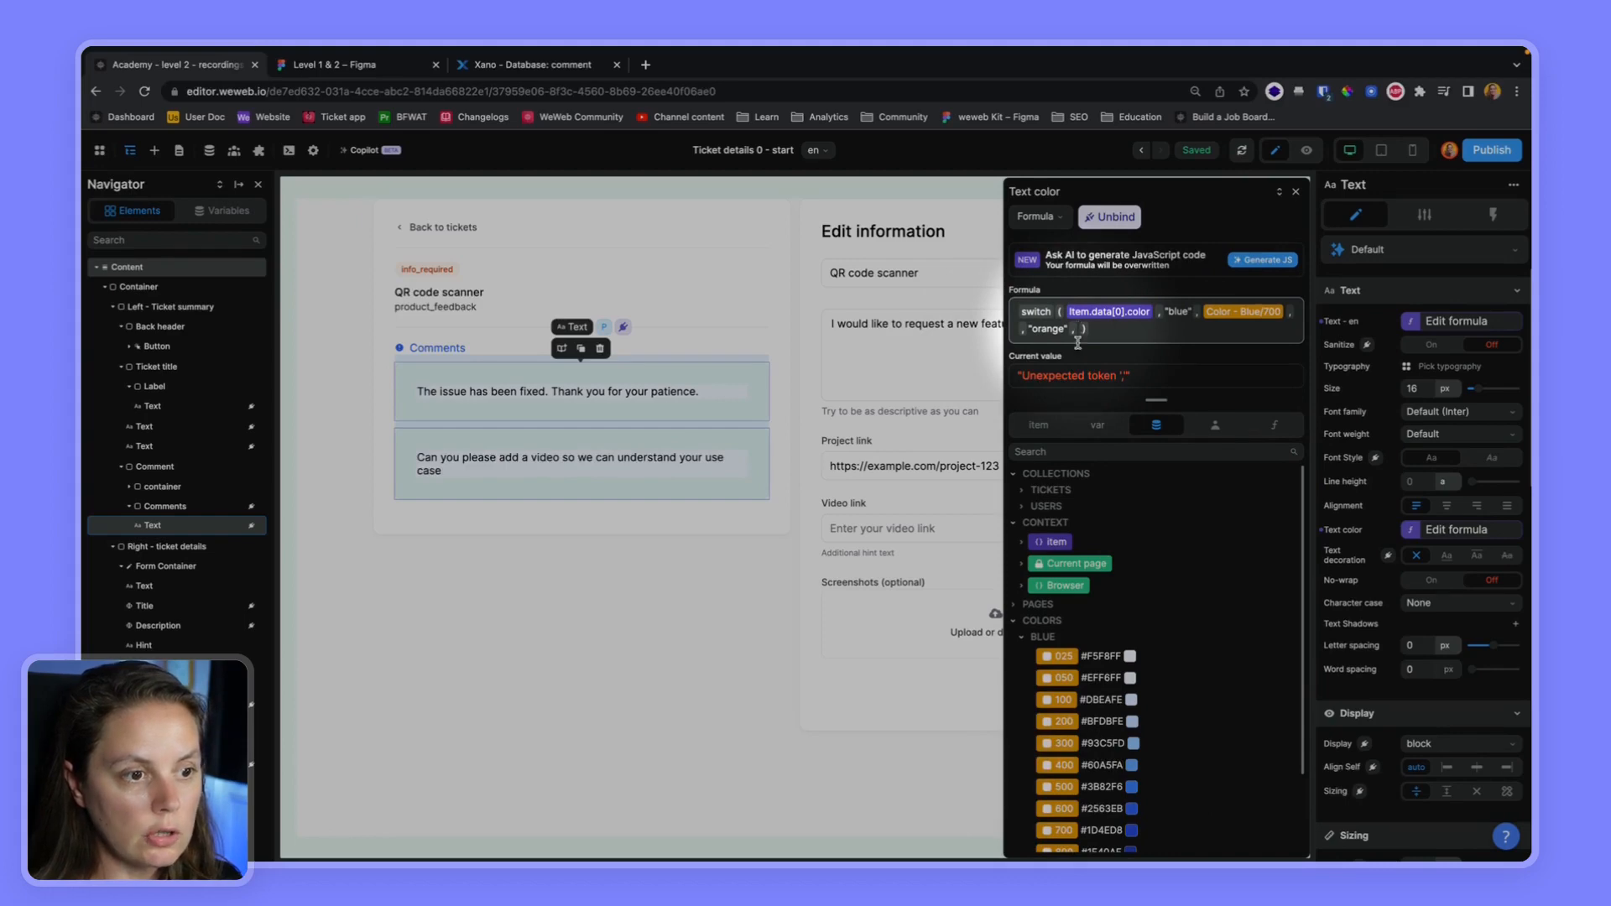
click(1021, 637)
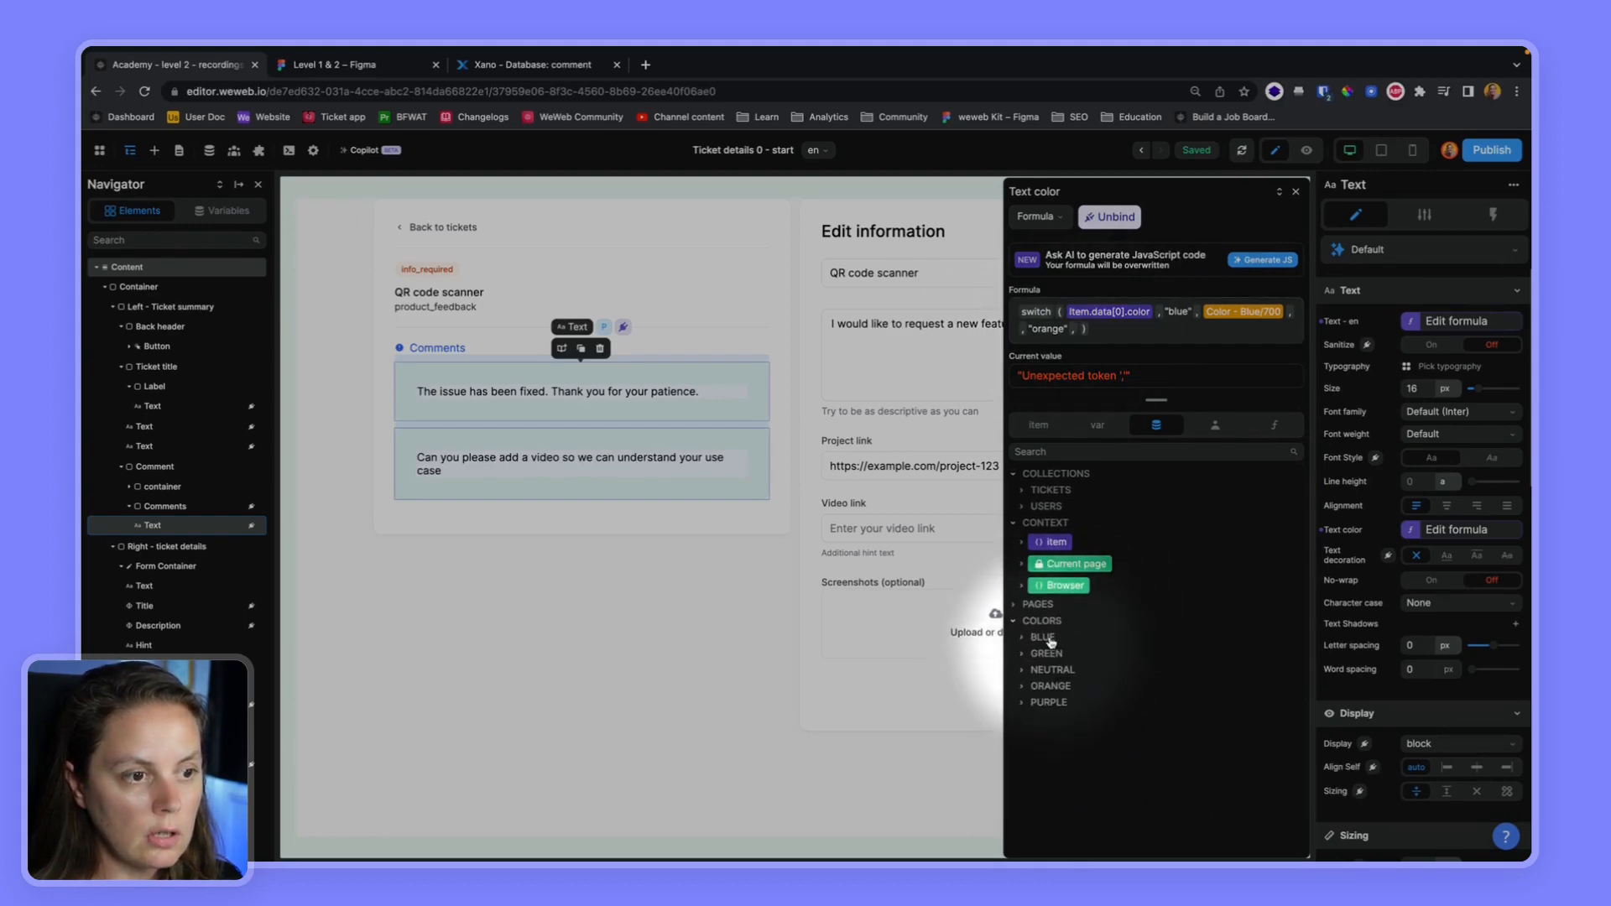
click(1022, 686)
click(1057, 728)
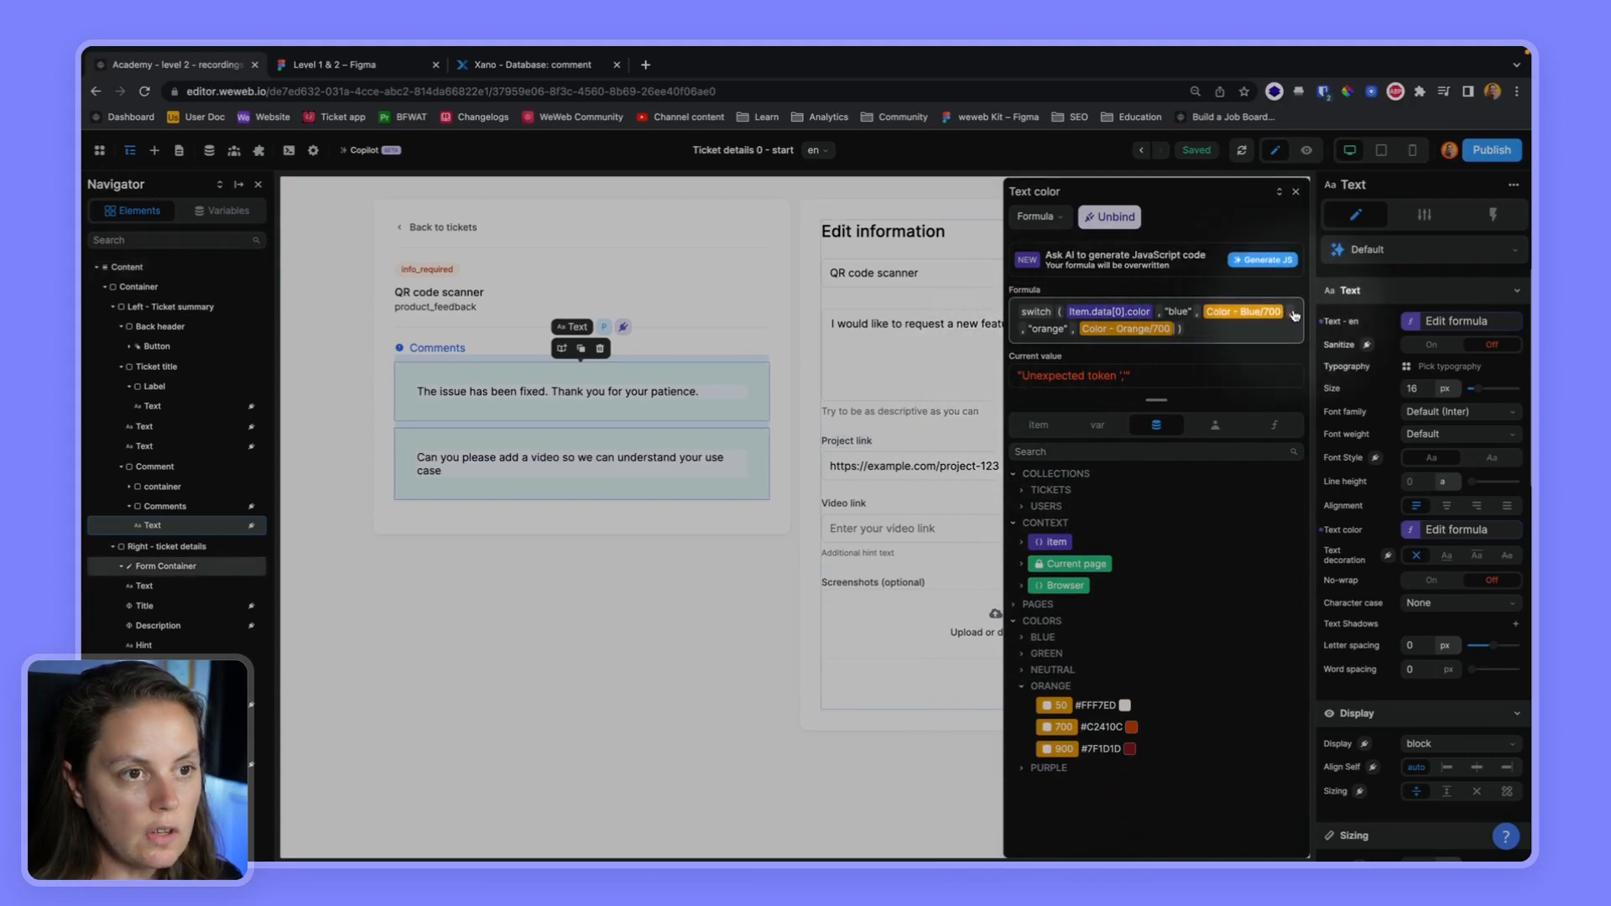
key(BackSpace)
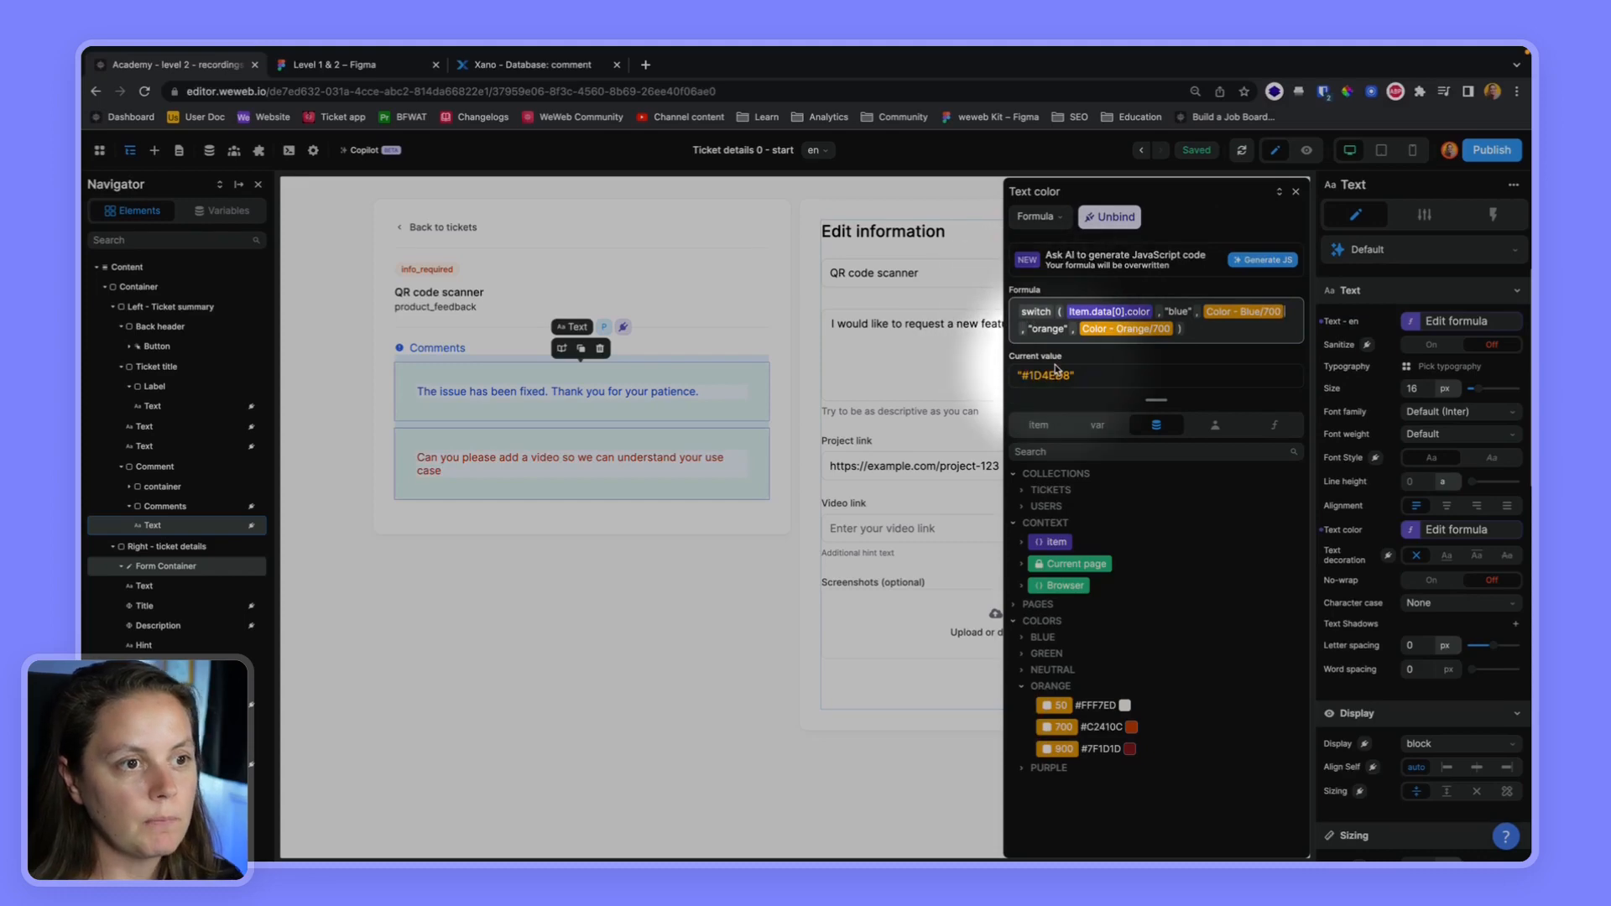
click(1296, 191)
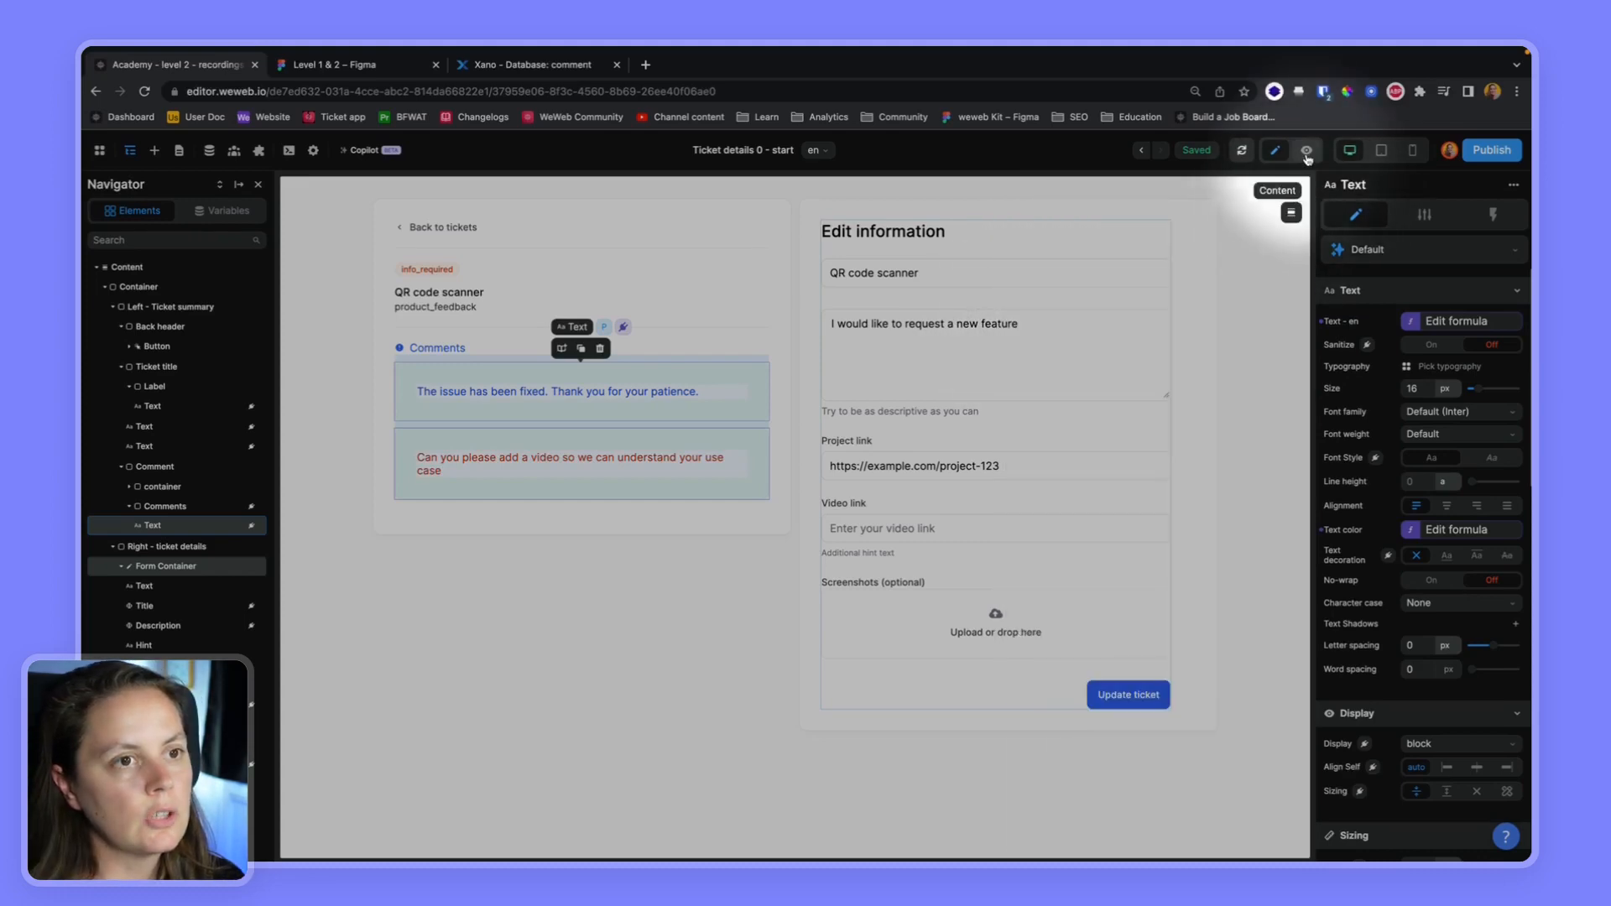
Preview the ticket page and copy the entire switch formula from the comment text's color binding
click(1308, 151)
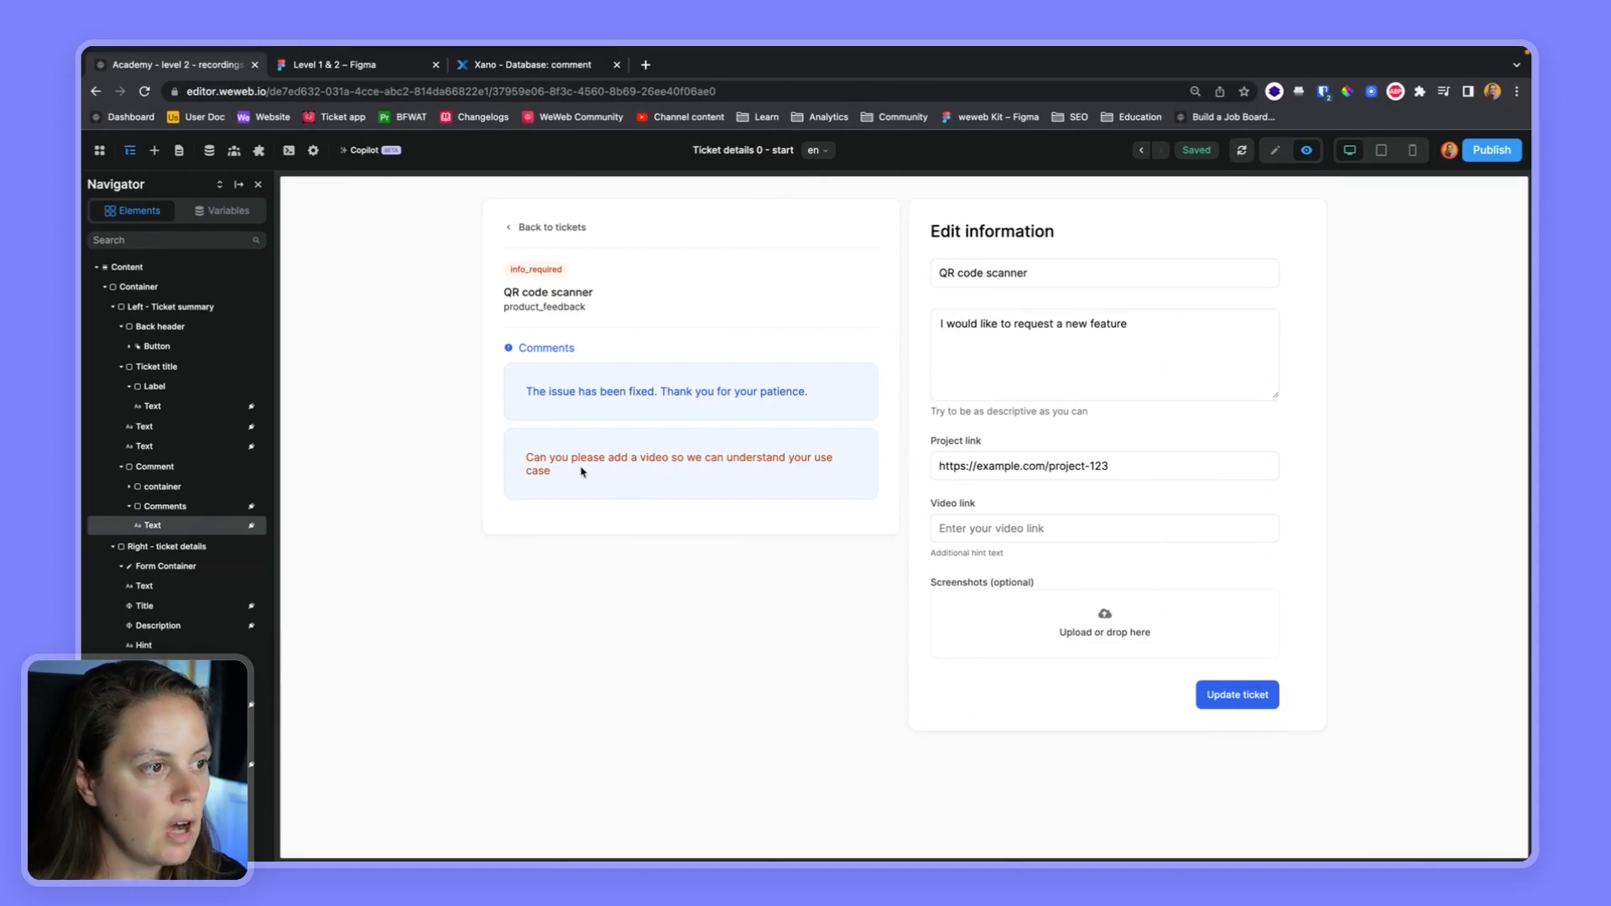
click(1275, 150)
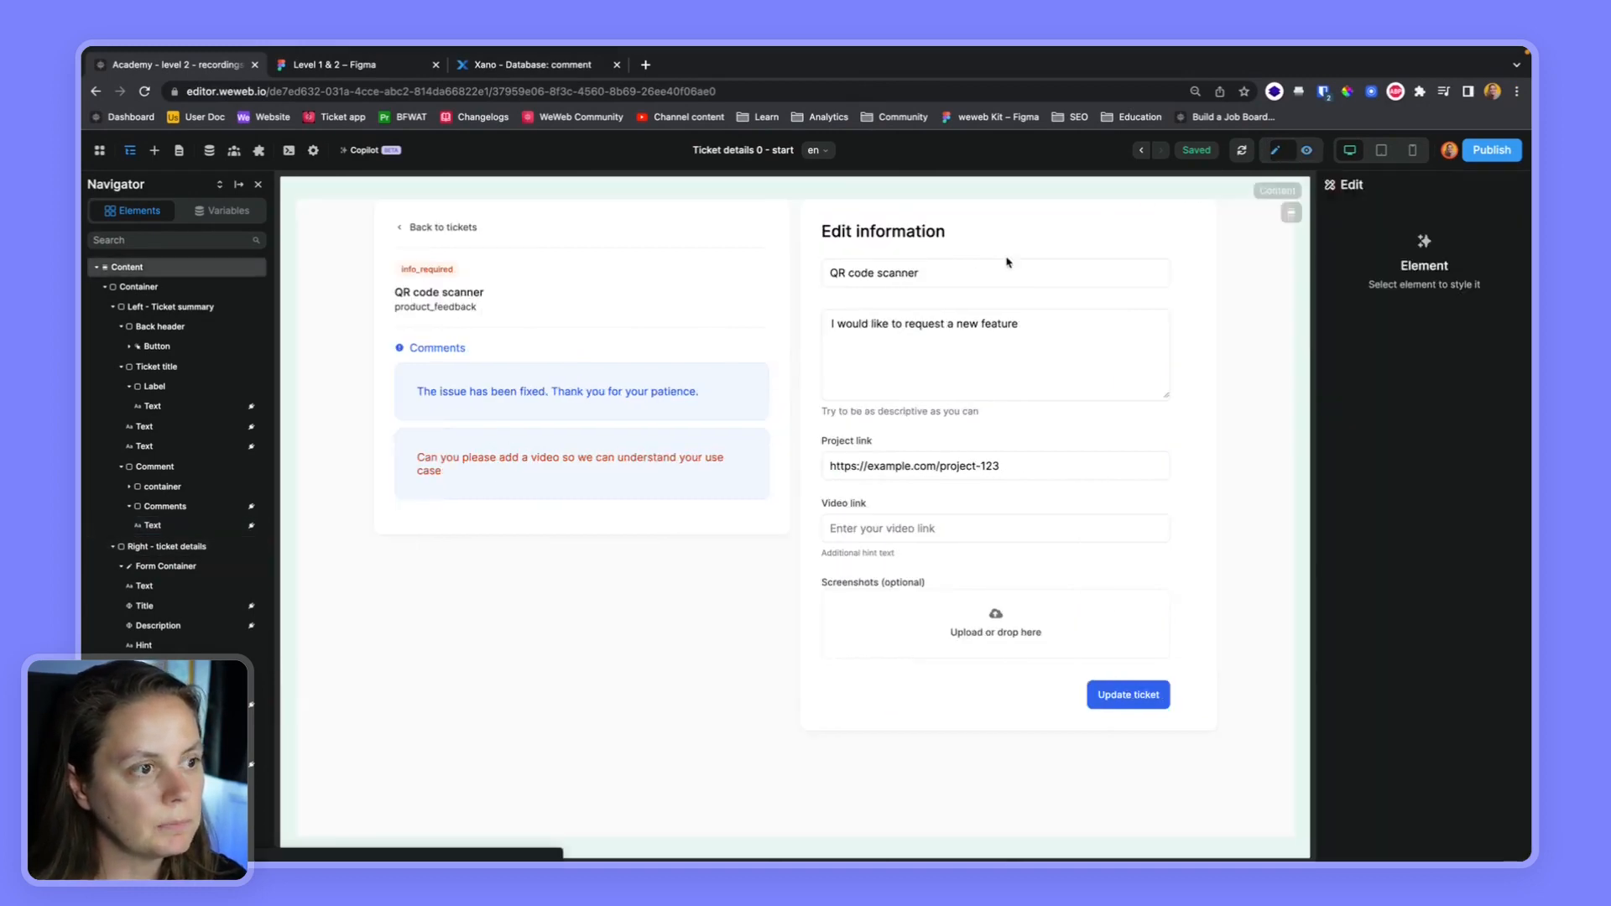
click(643, 395)
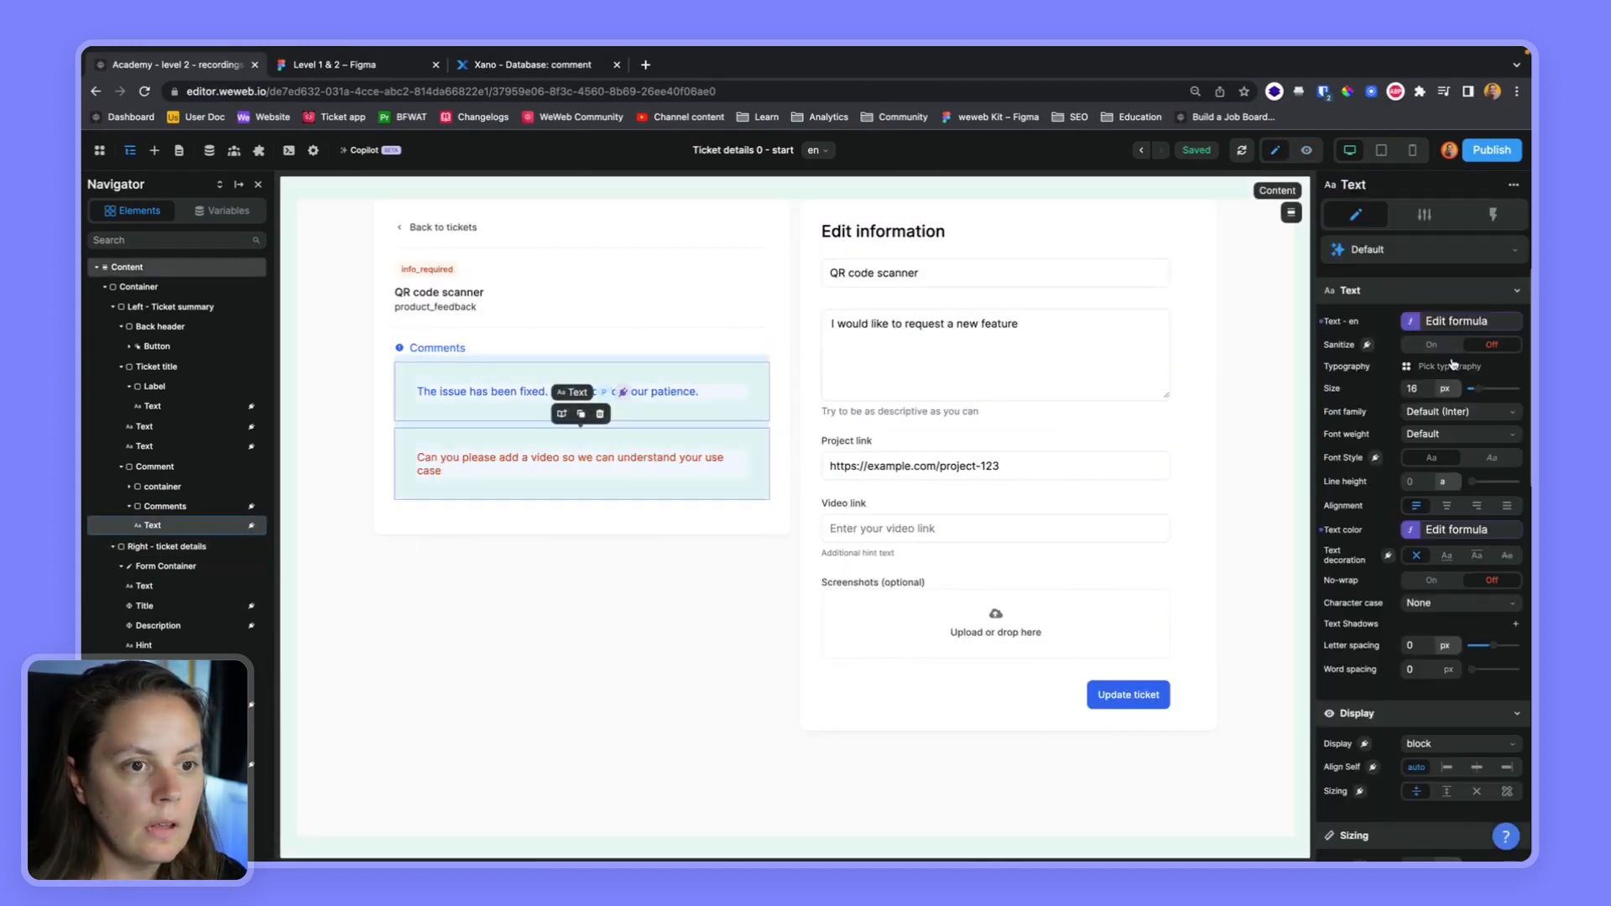
click(1436, 536)
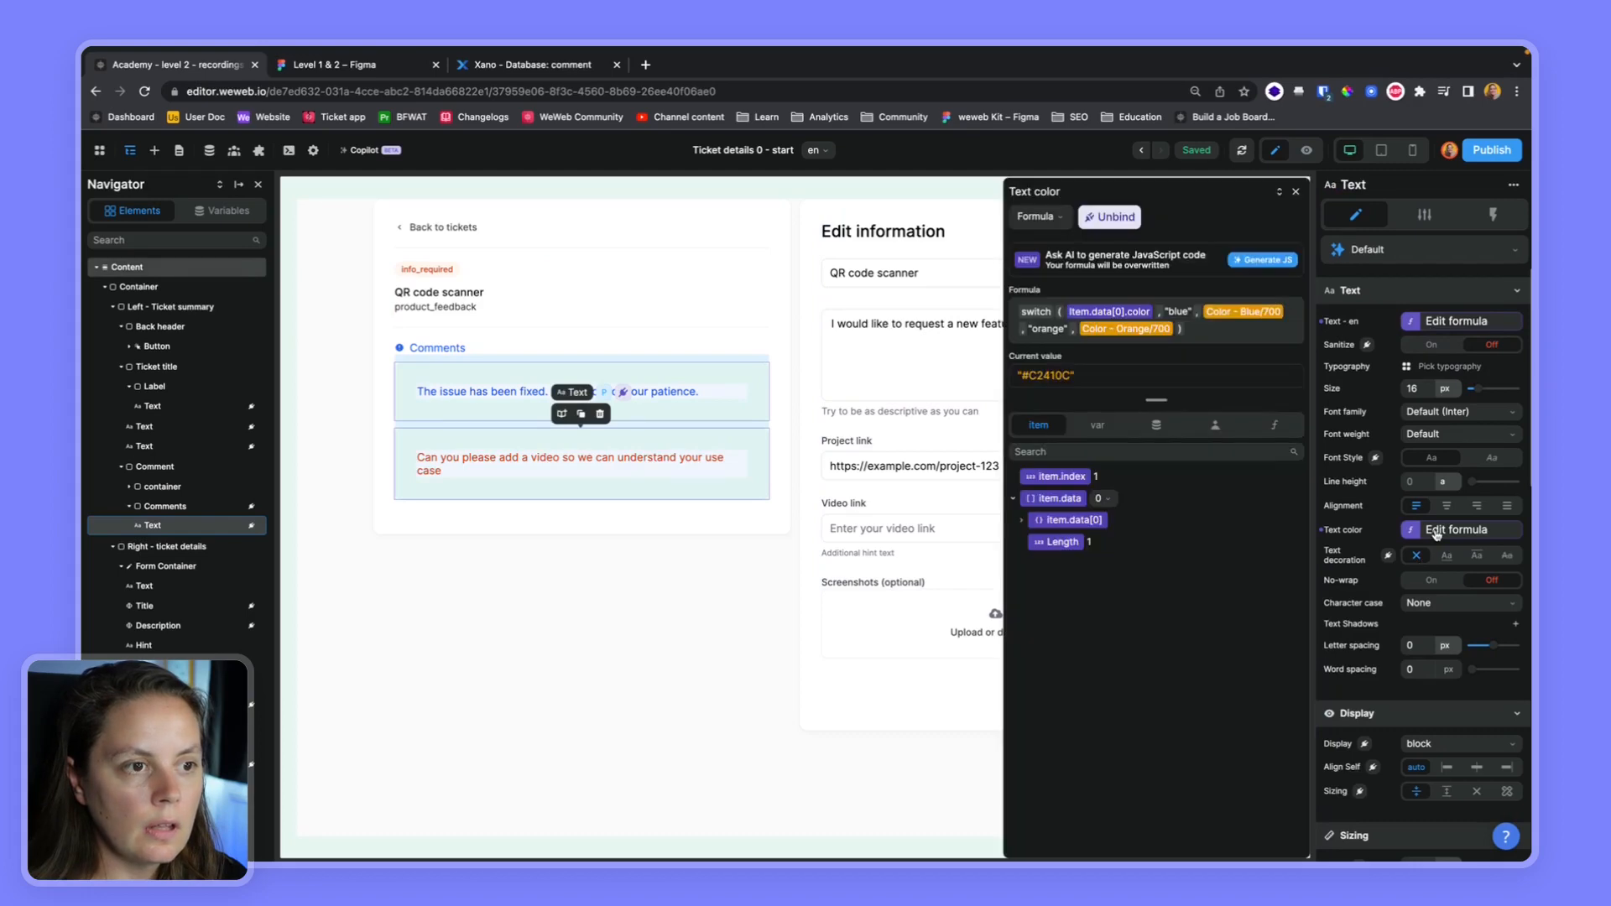
click(1022, 521)
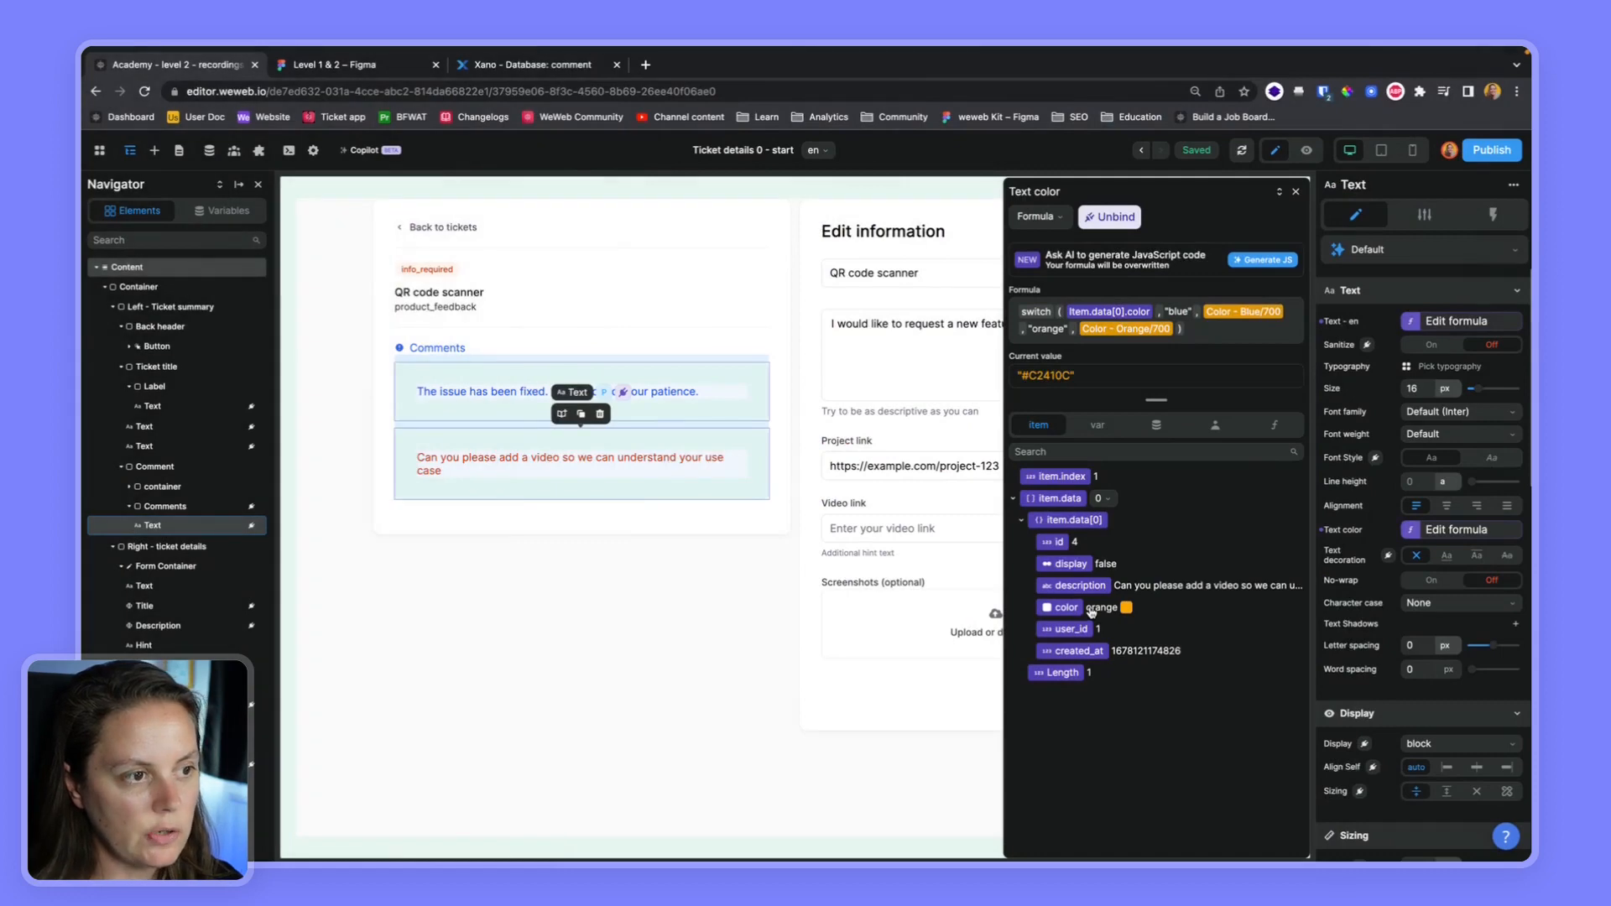
click(1213, 334)
key(ctrl+a)
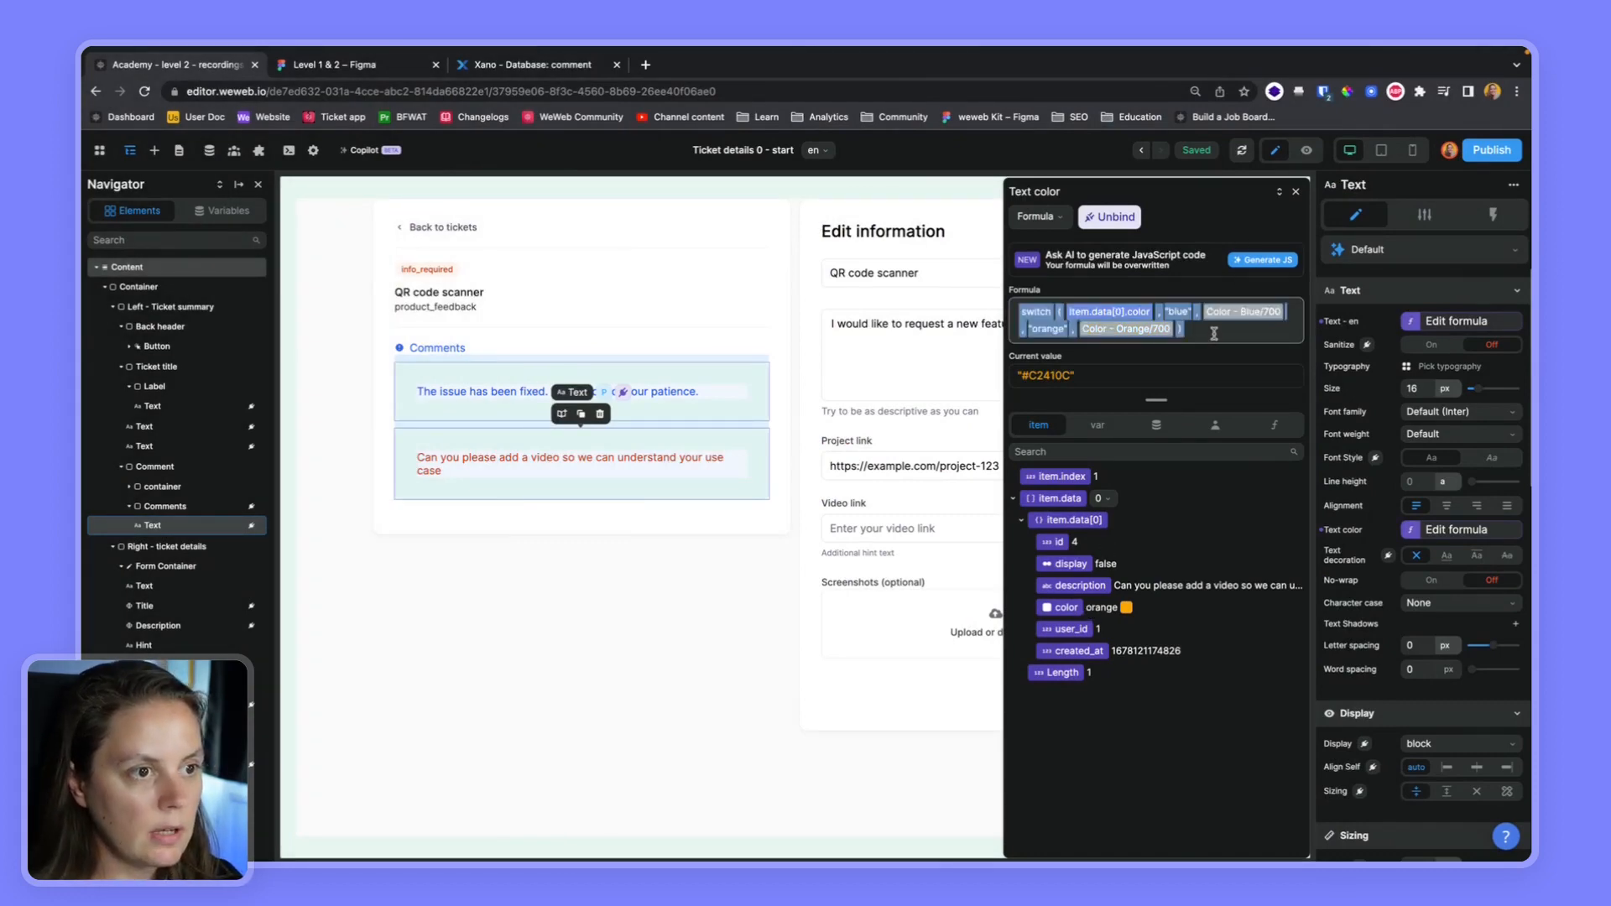
click(1296, 194)
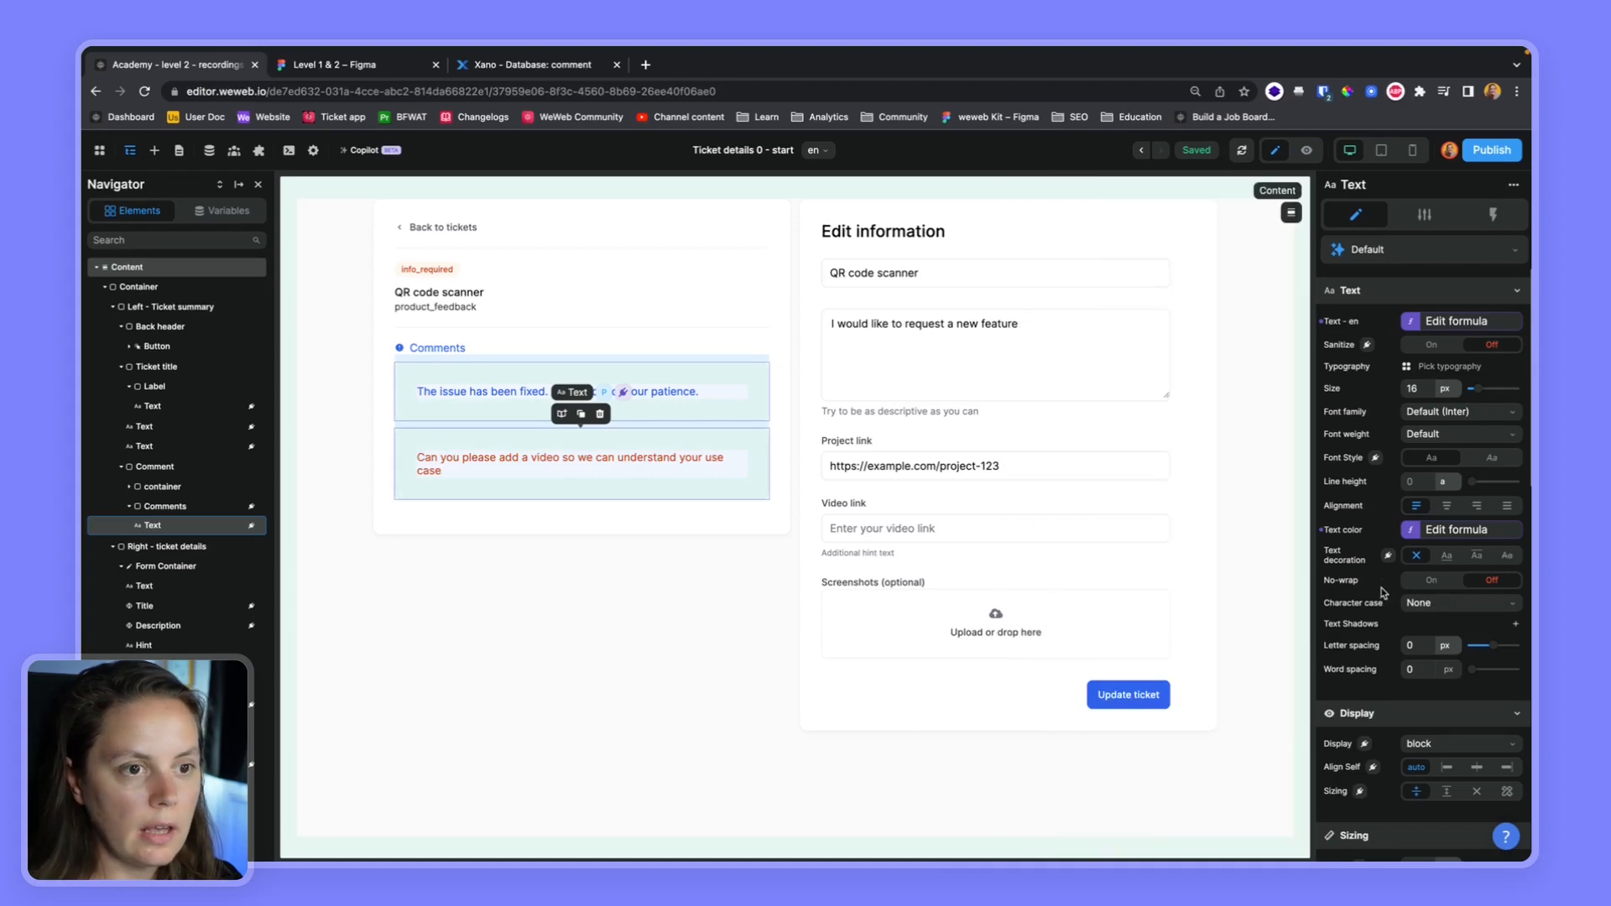
Bind the comment text's background color to the copied switch formula on the item's color field
scroll(1383, 591, down, 5)
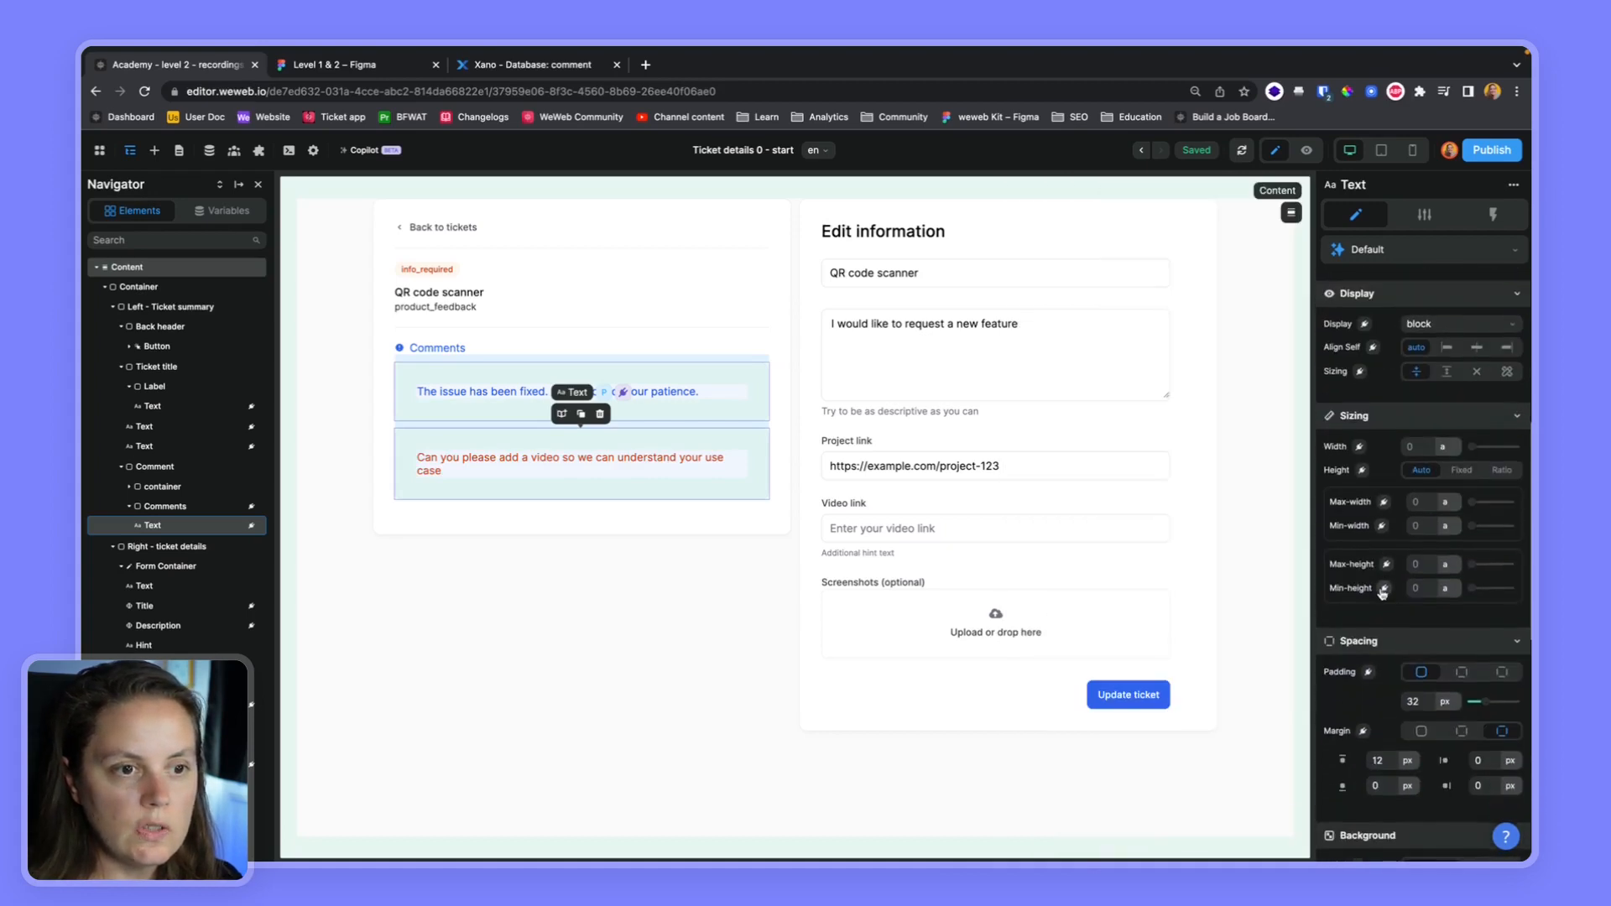
scroll(1383, 592, down, 3)
click(1359, 626)
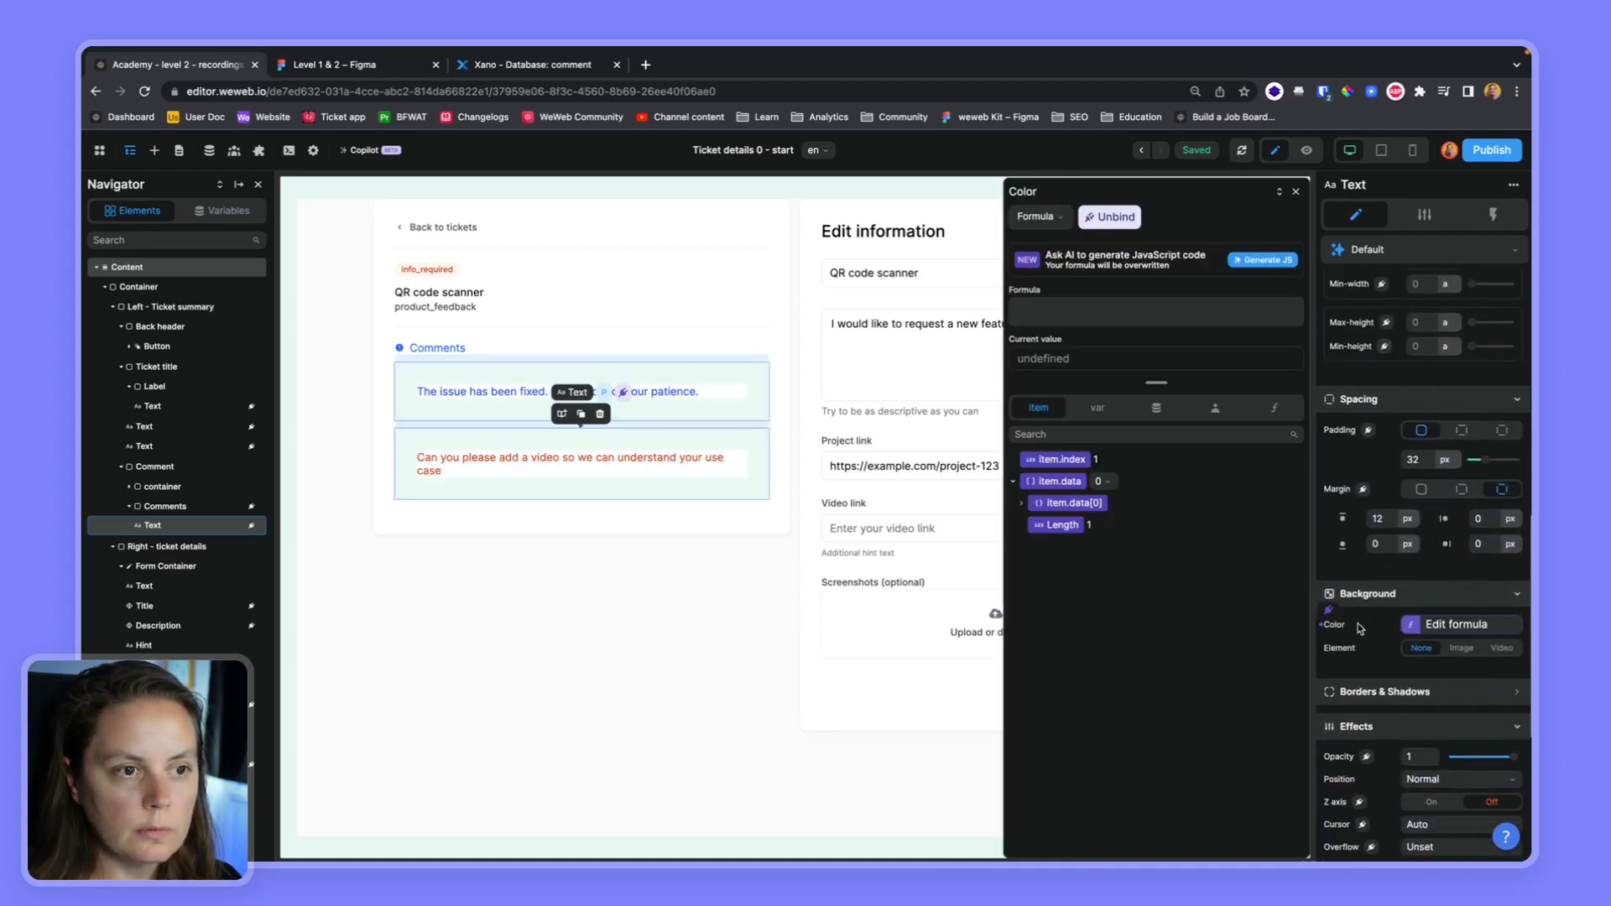
click(1036, 313)
text(switch(item.data[0].color, "blue", Color - Blue/700, "orange", Color - Orange/700))
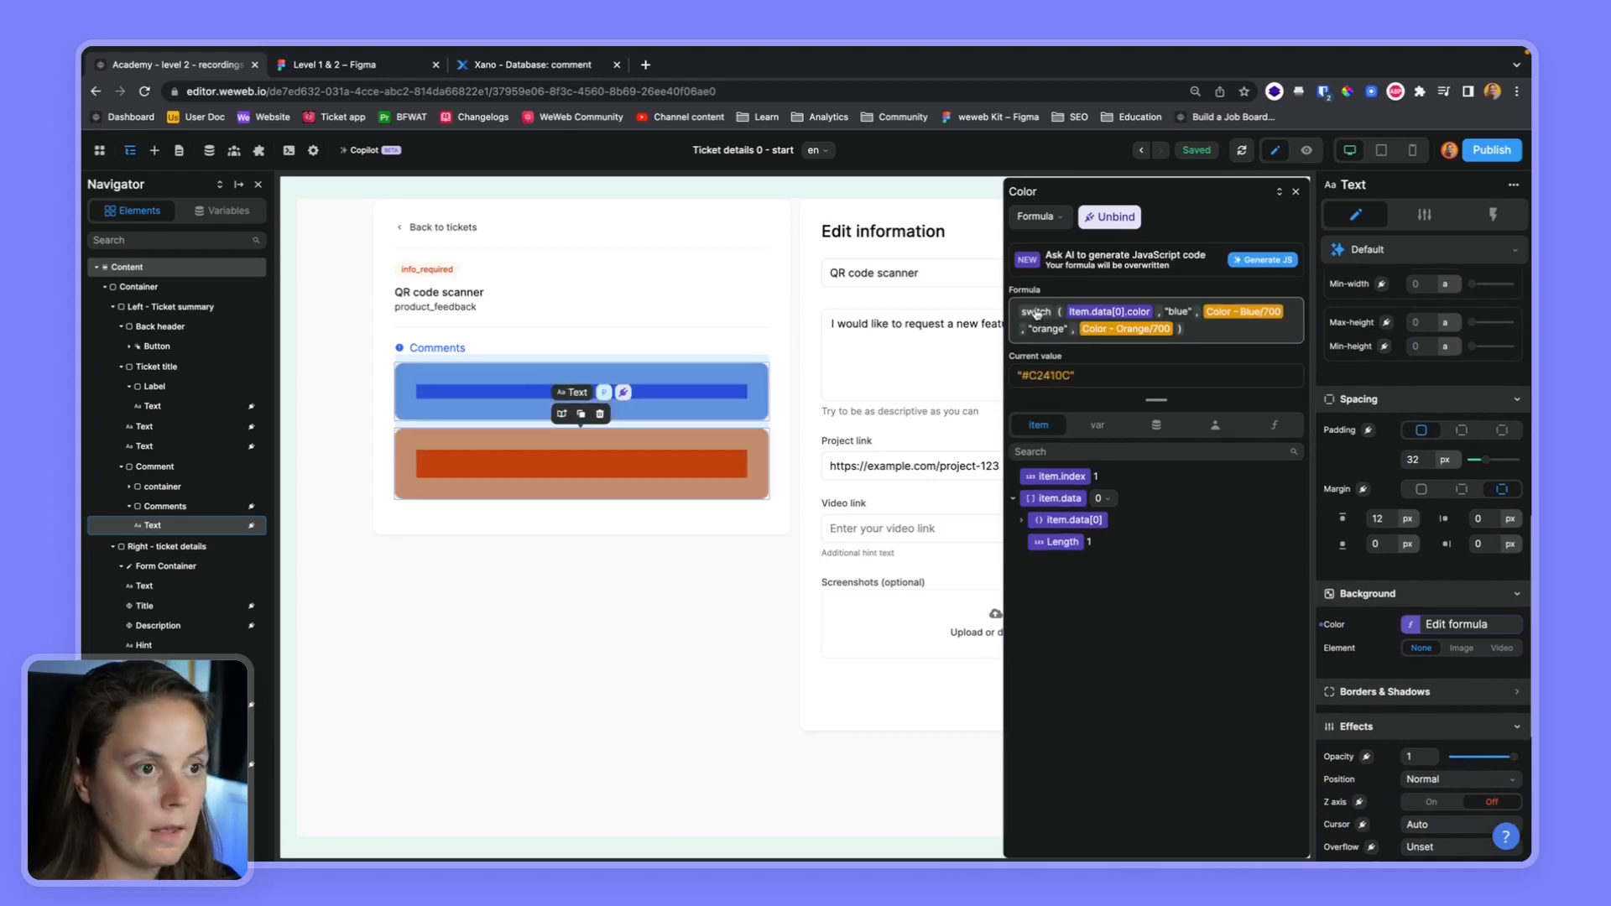
Replace the color returned by the "blue" case of the background formula with the project color Blue/050
click(1286, 311)
key(BackSpace)
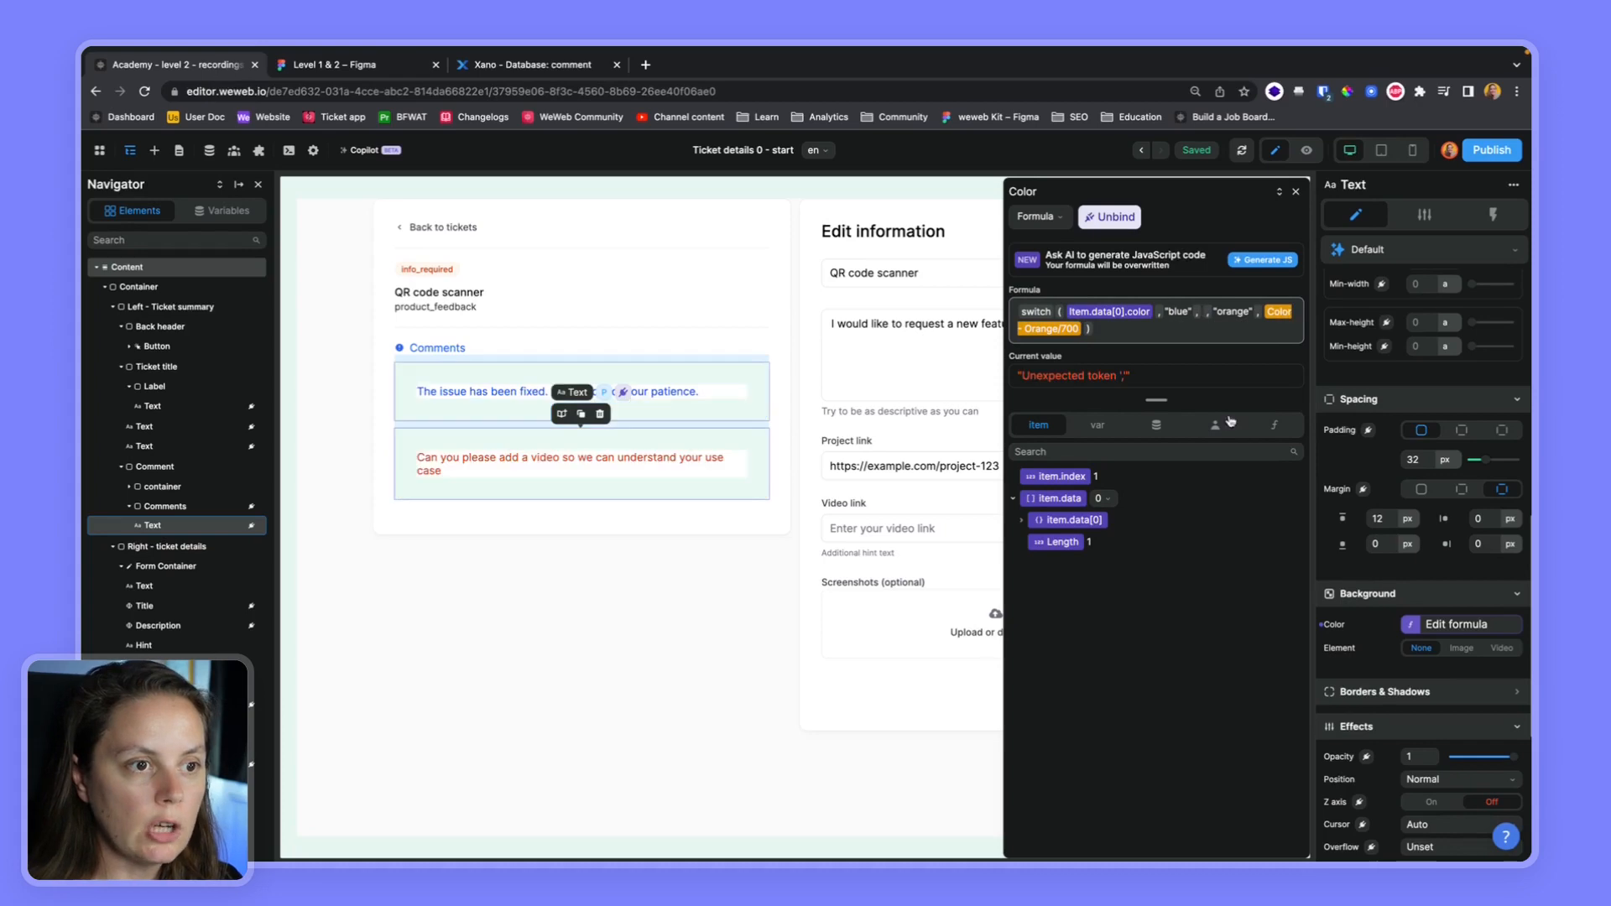
click(1156, 424)
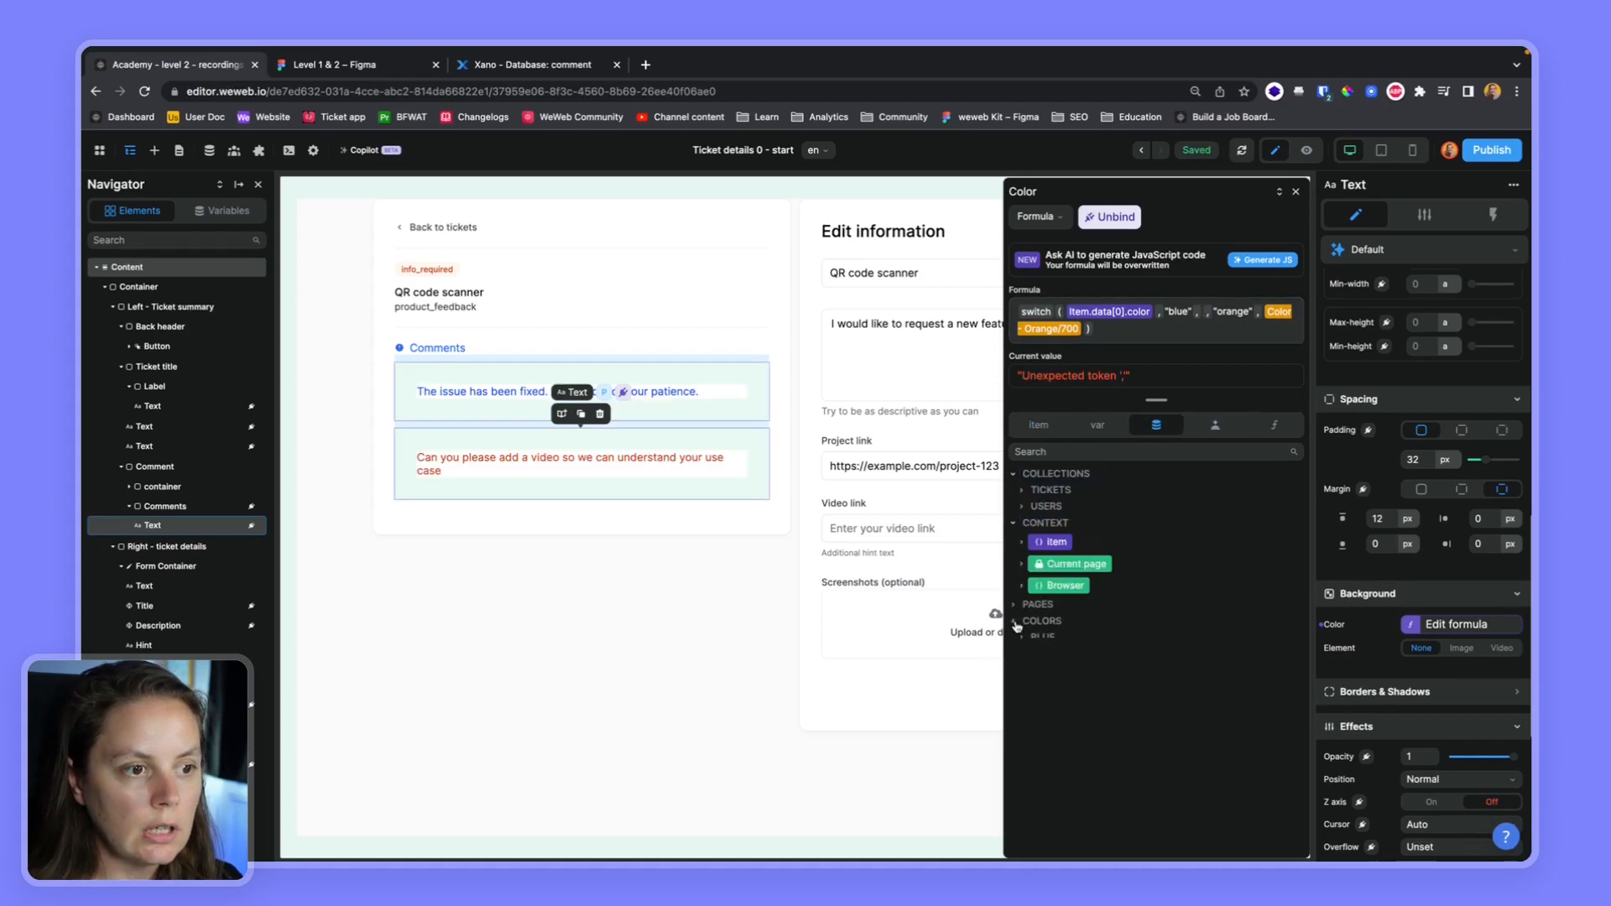
click(1023, 638)
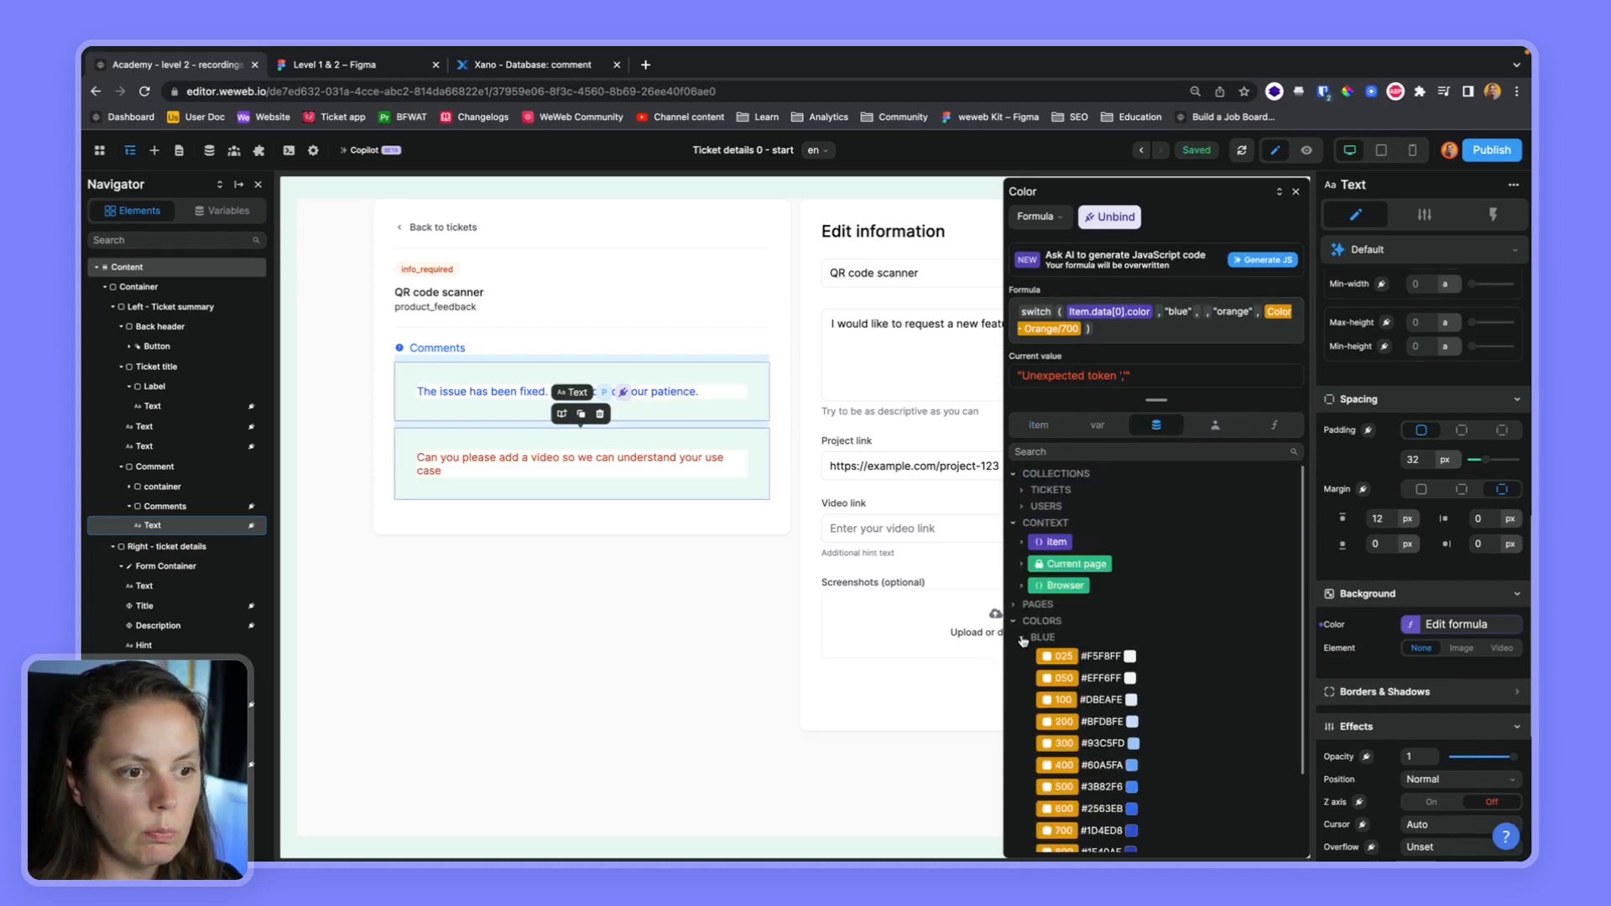
click(1062, 680)
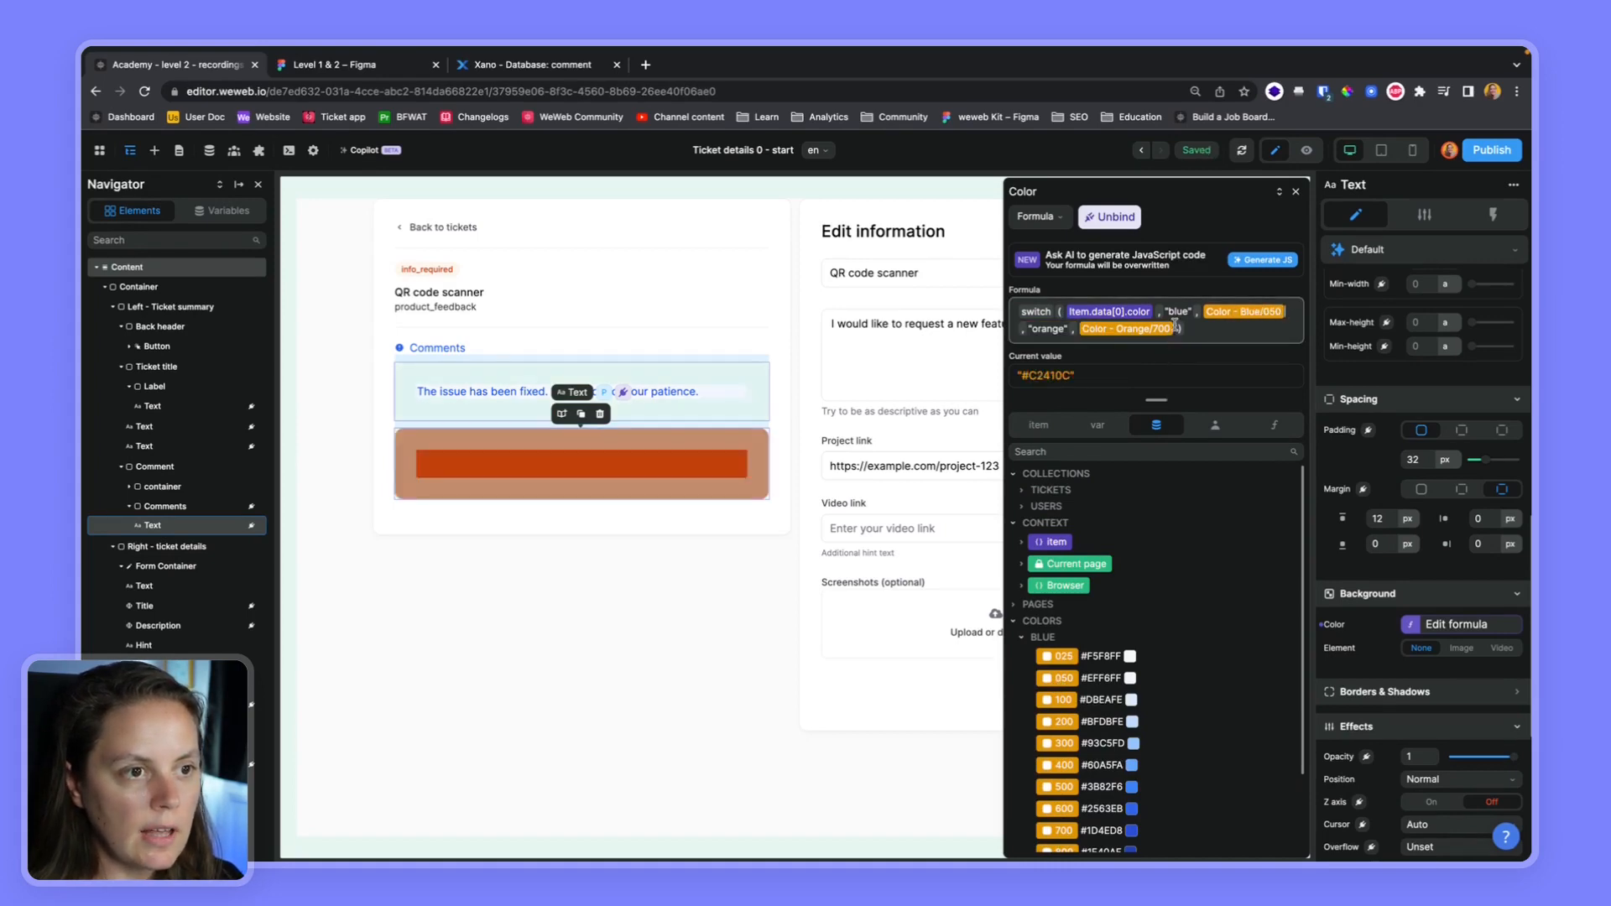
Set the "orange" case of the background formula to the project color Orange/50, close the formula and preview the comments
key(BackSpace)
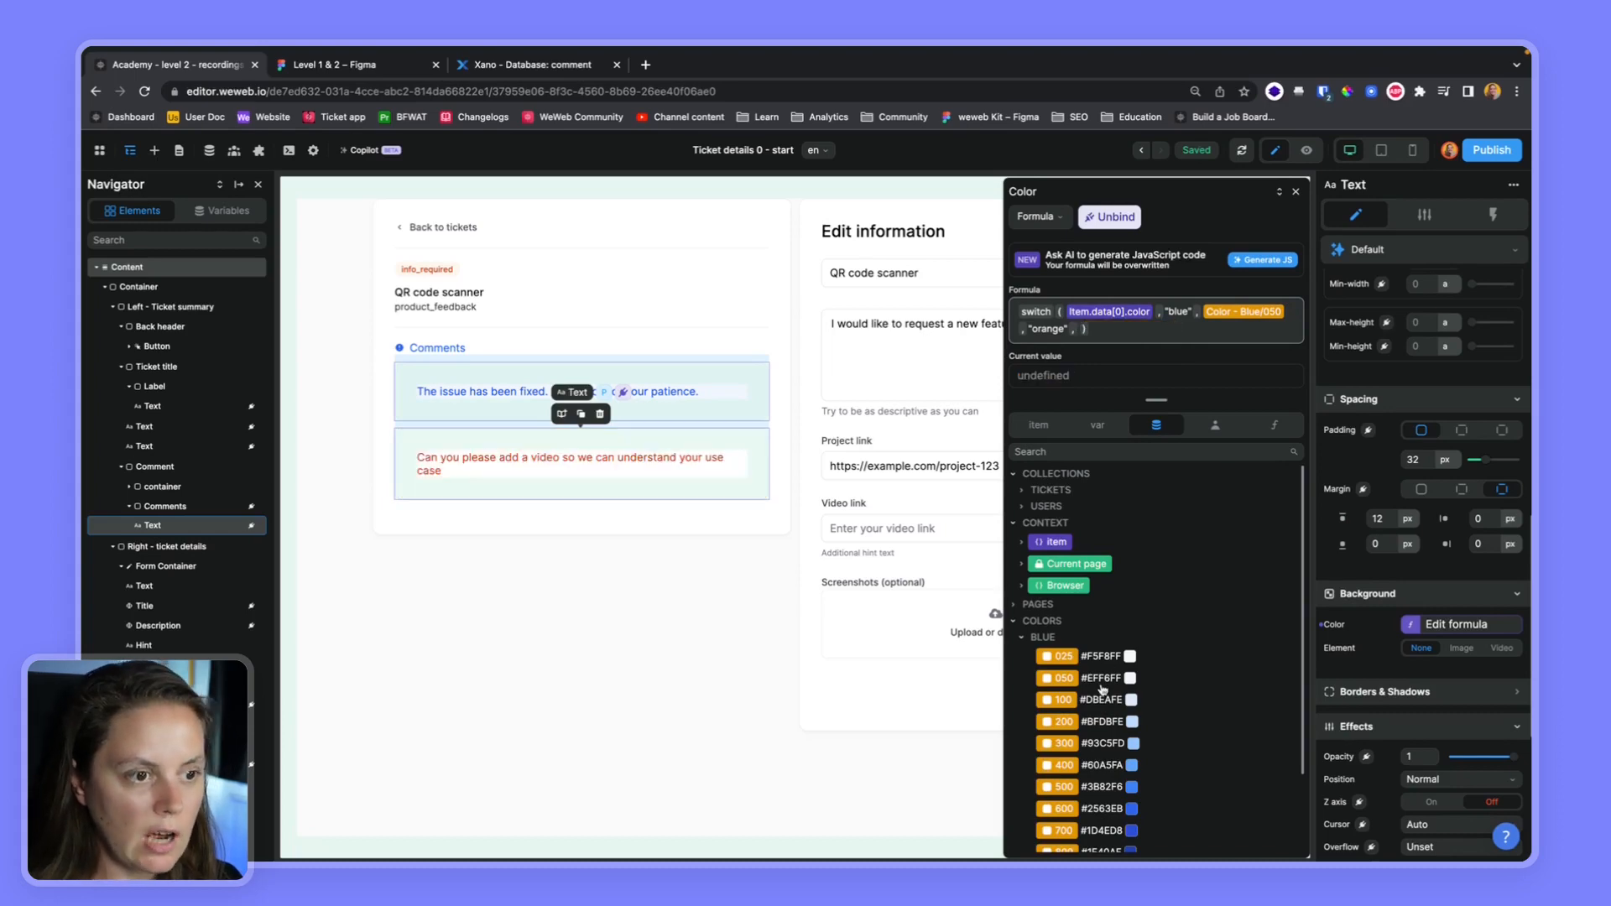
click(1024, 639)
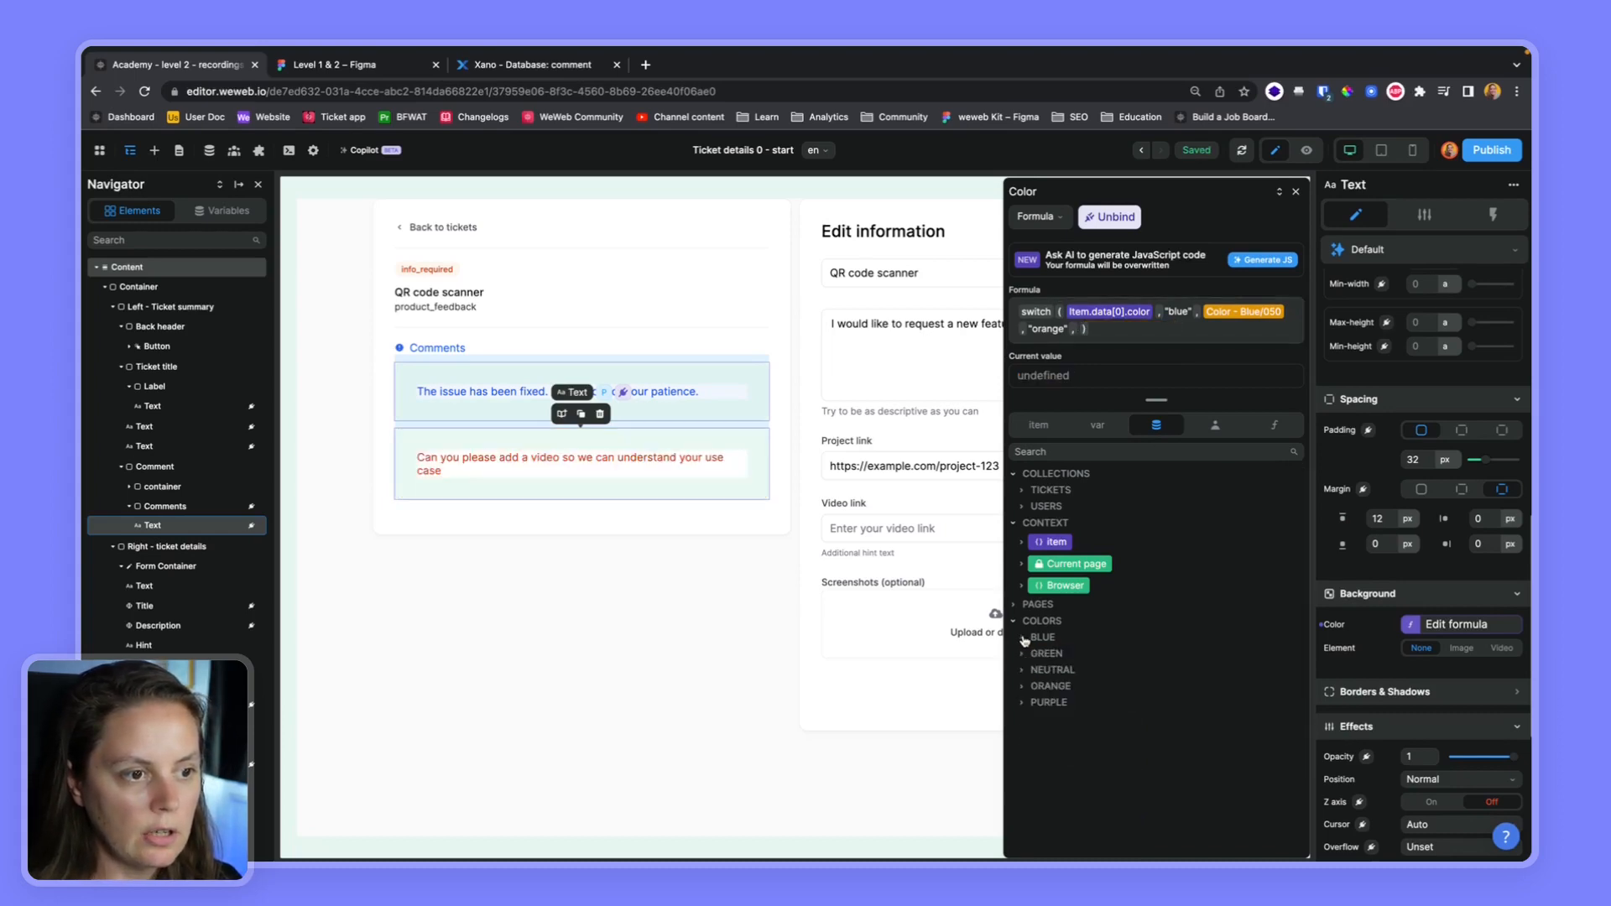
click(1024, 685)
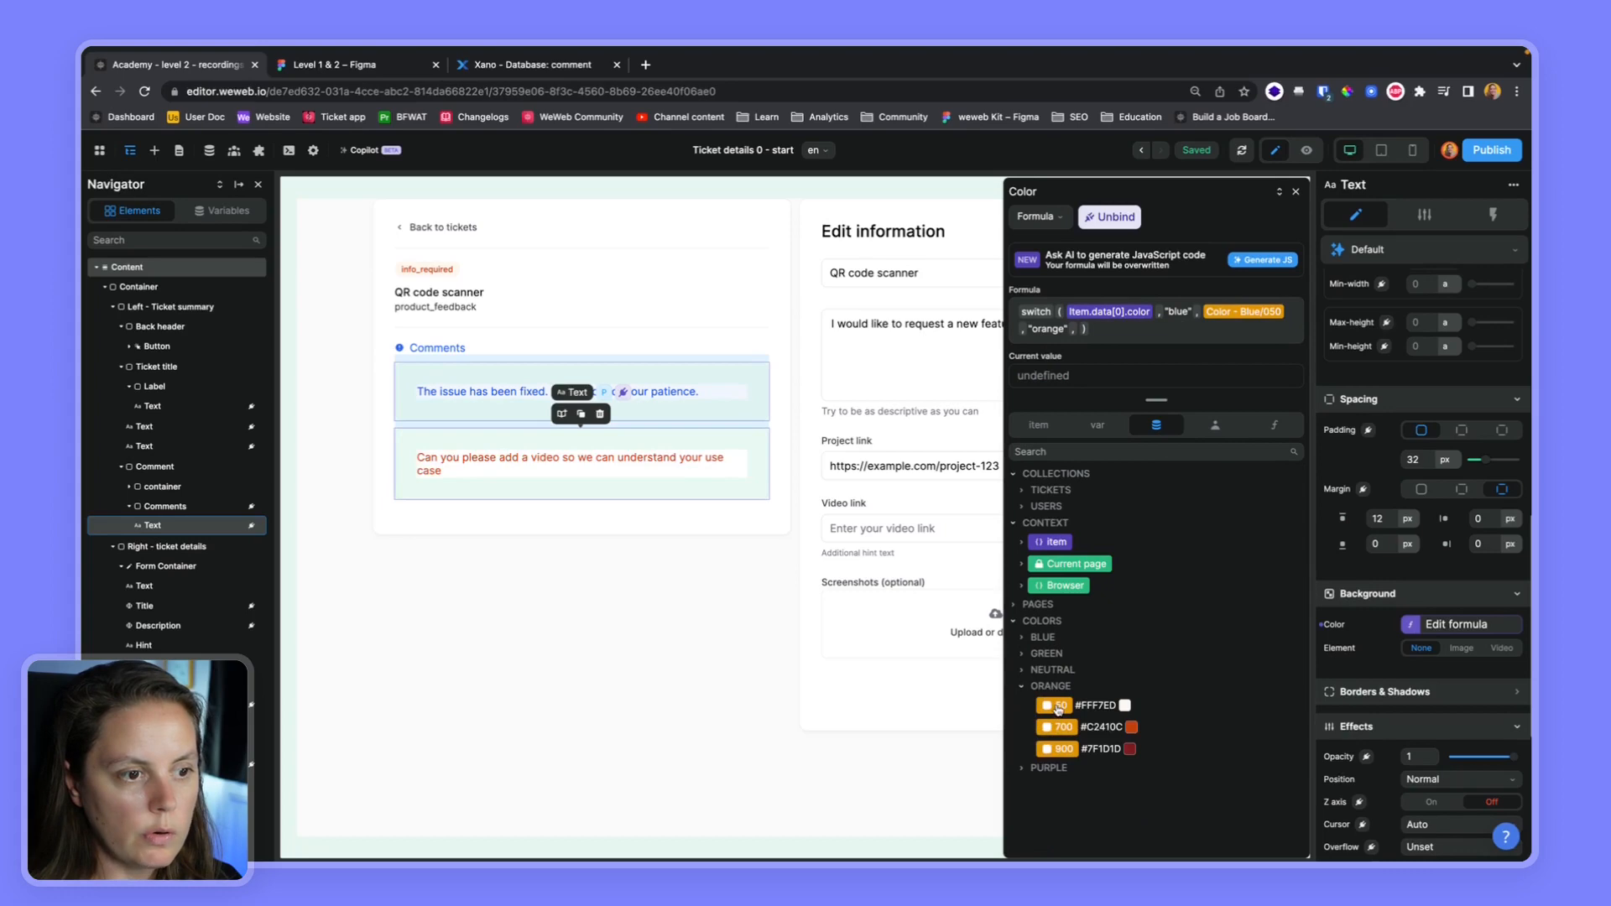
click(1058, 707)
click(1295, 191)
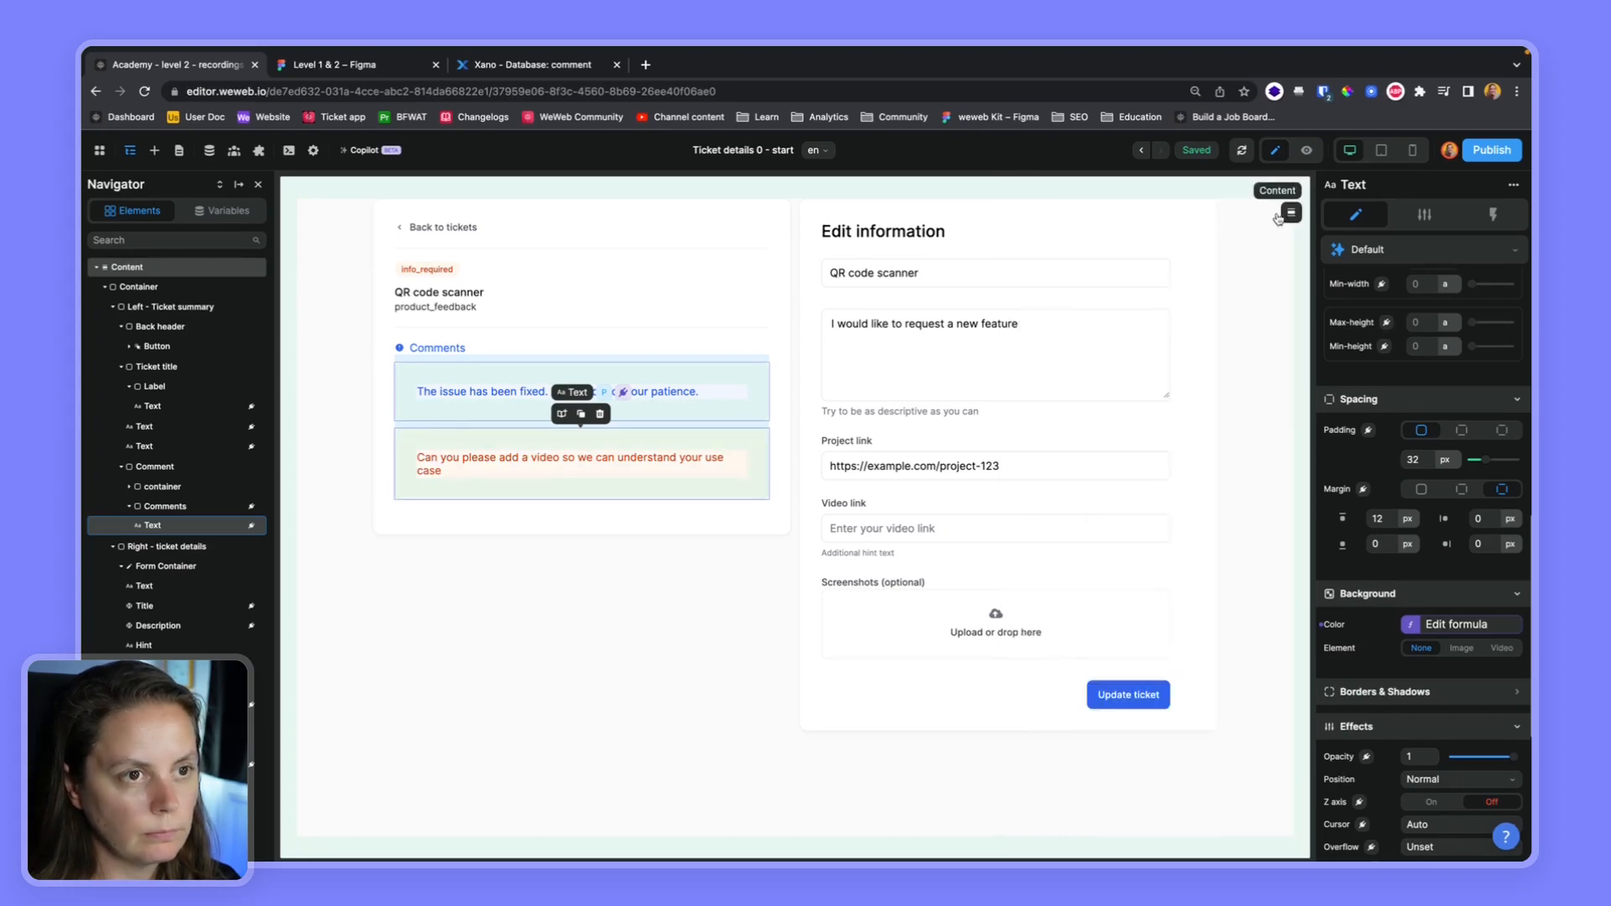
click(1309, 153)
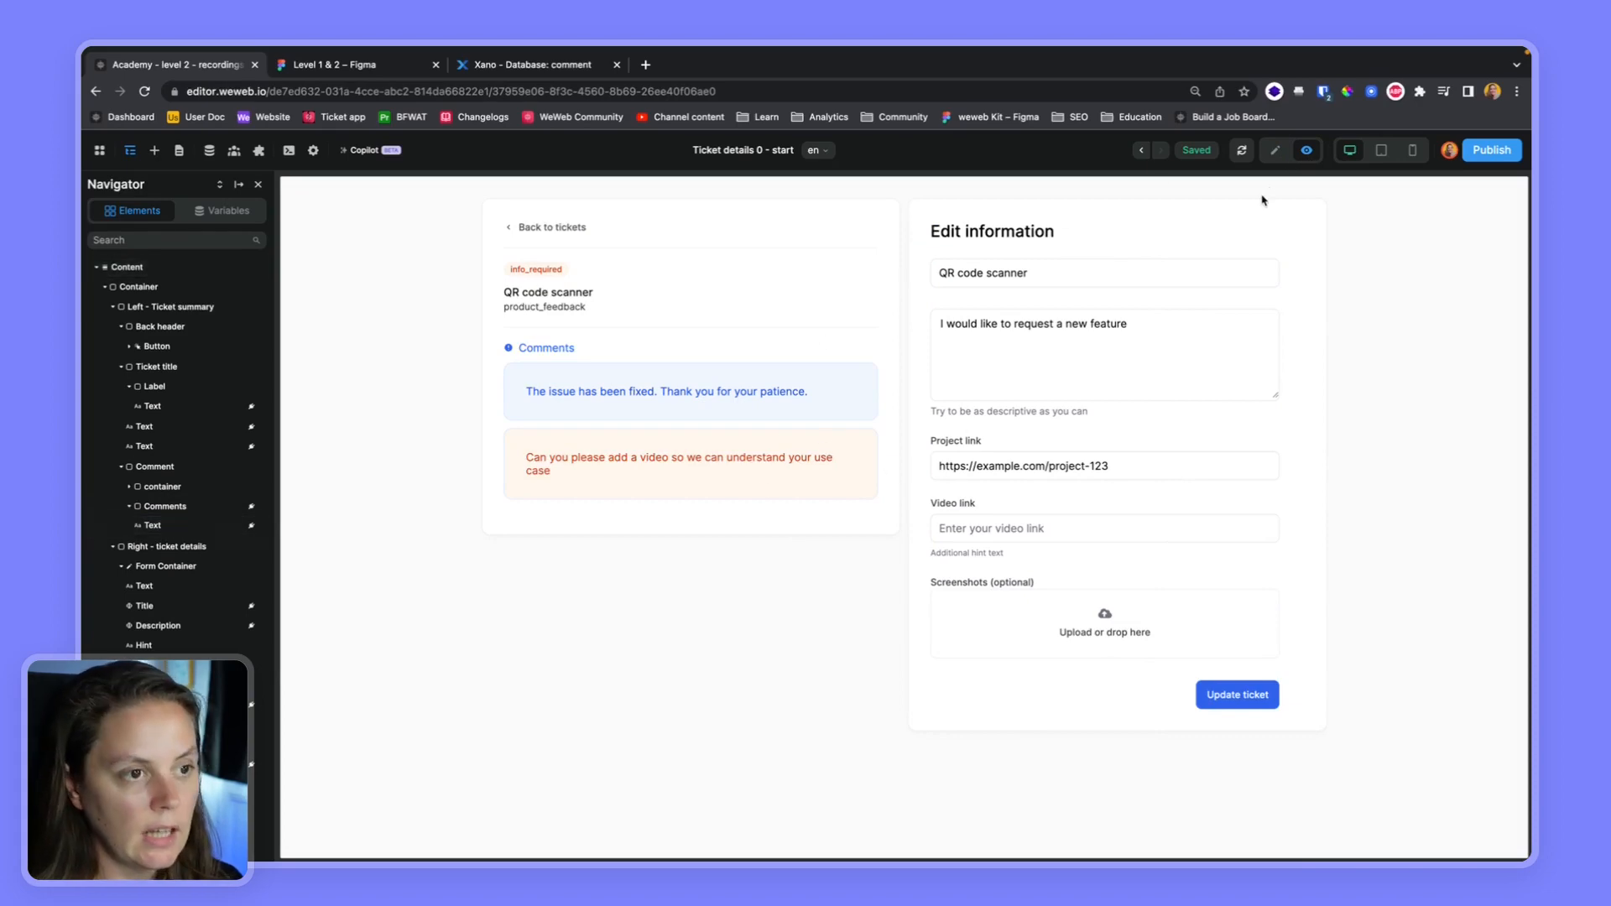
click(1274, 150)
Bind the comment text's borders to the copied switch formula with the Blue/700 and Orange/700 cases
click(747, 450)
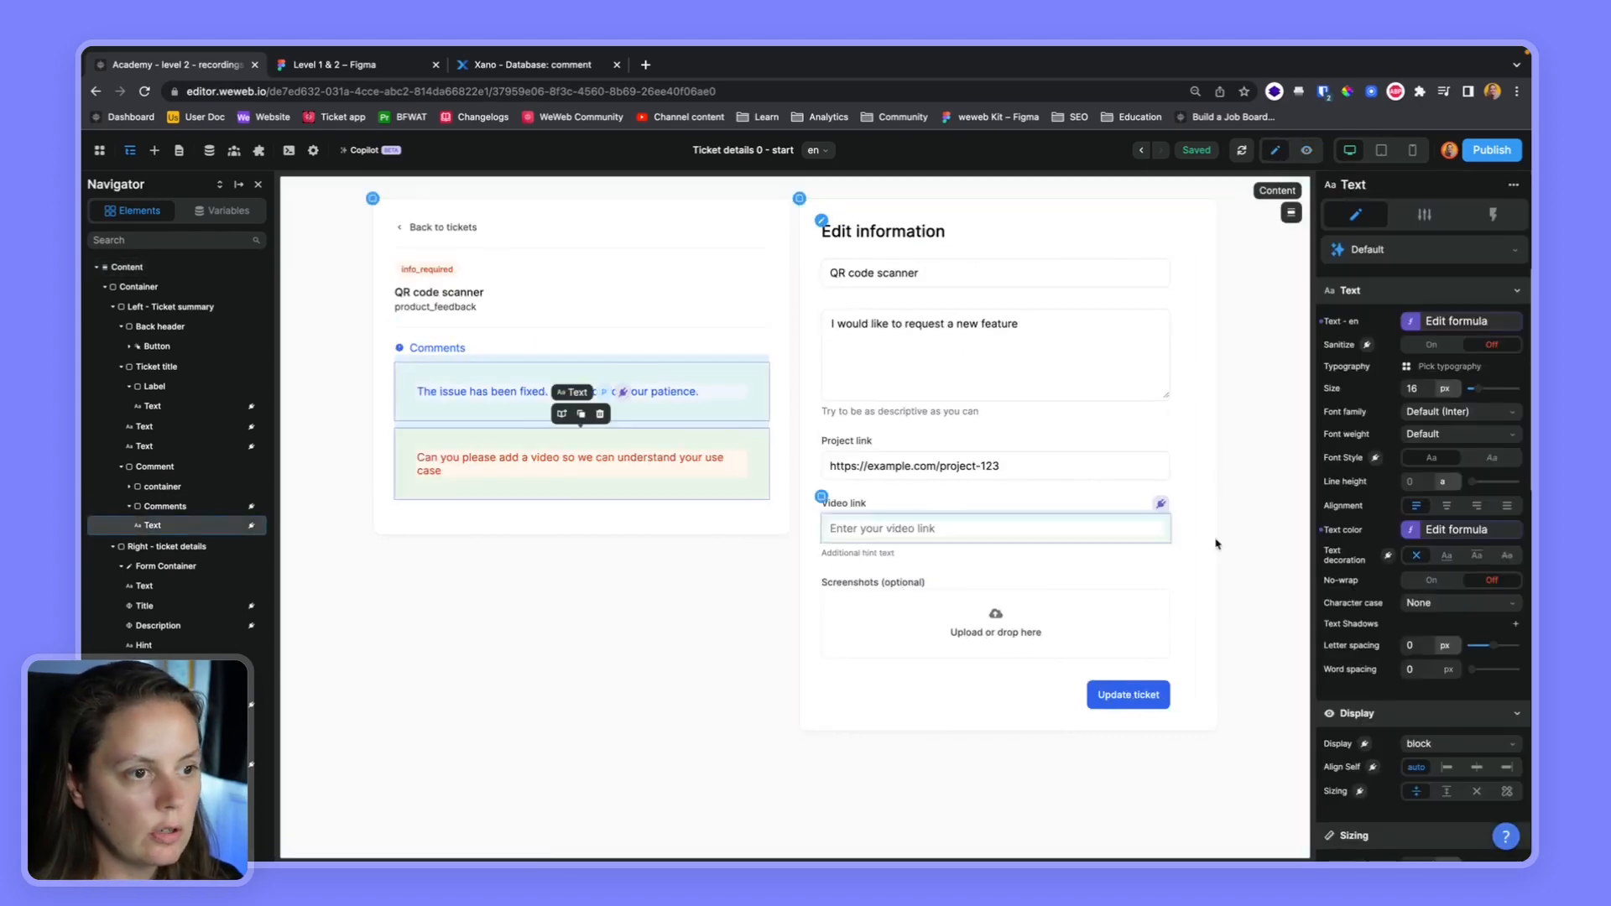
scroll(1399, 677, down, 7)
scroll(1398, 676, down, 3)
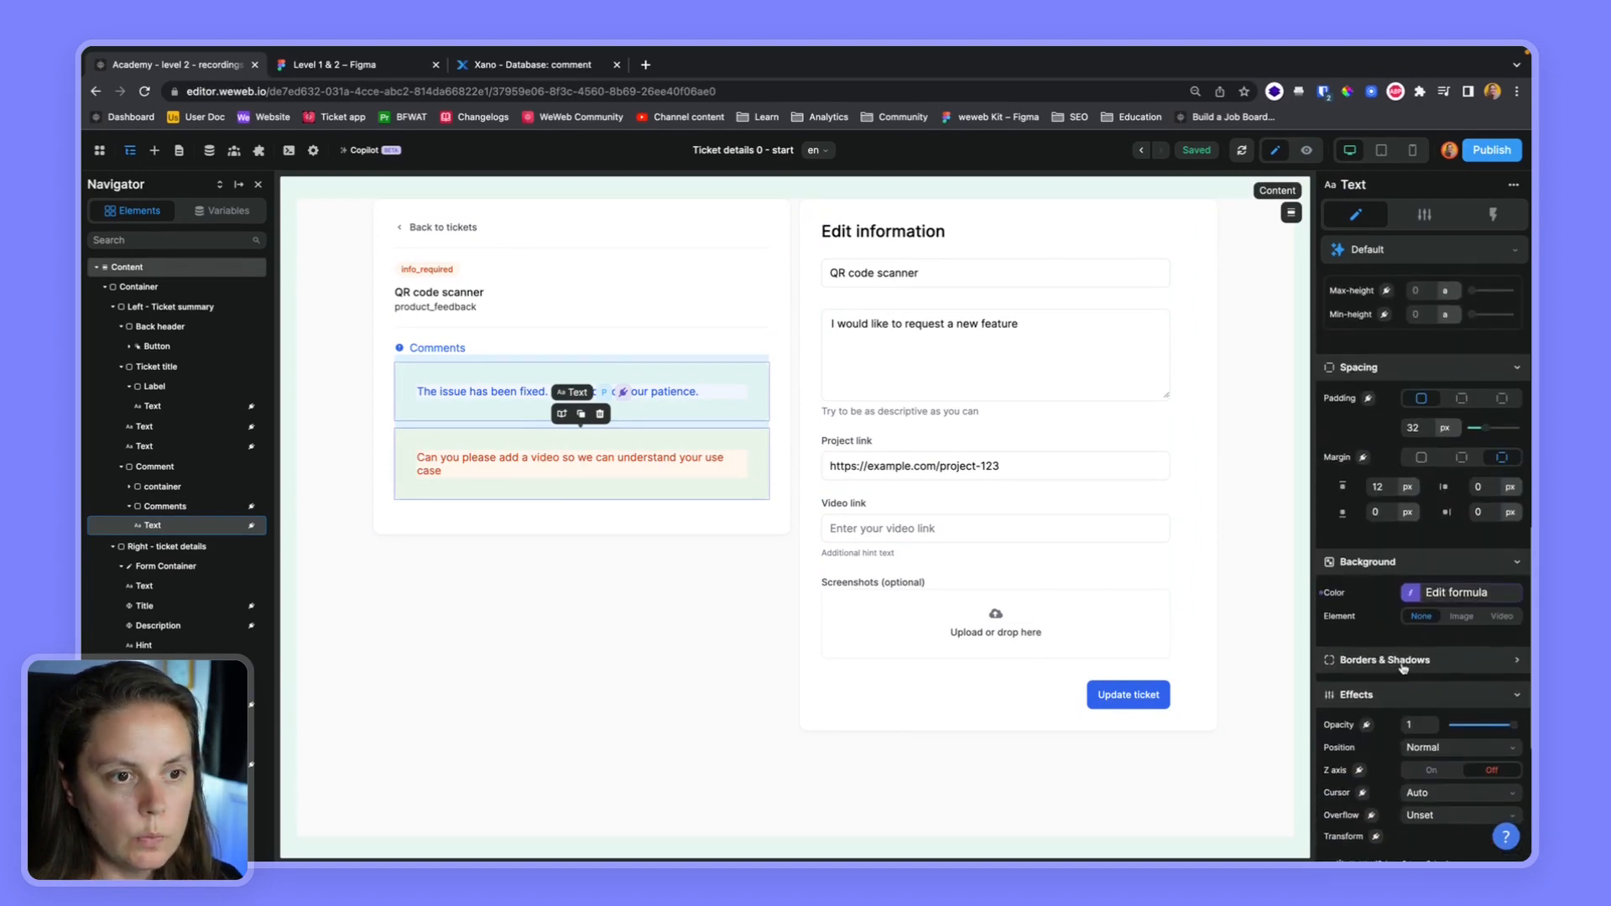
click(1399, 663)
click(1363, 690)
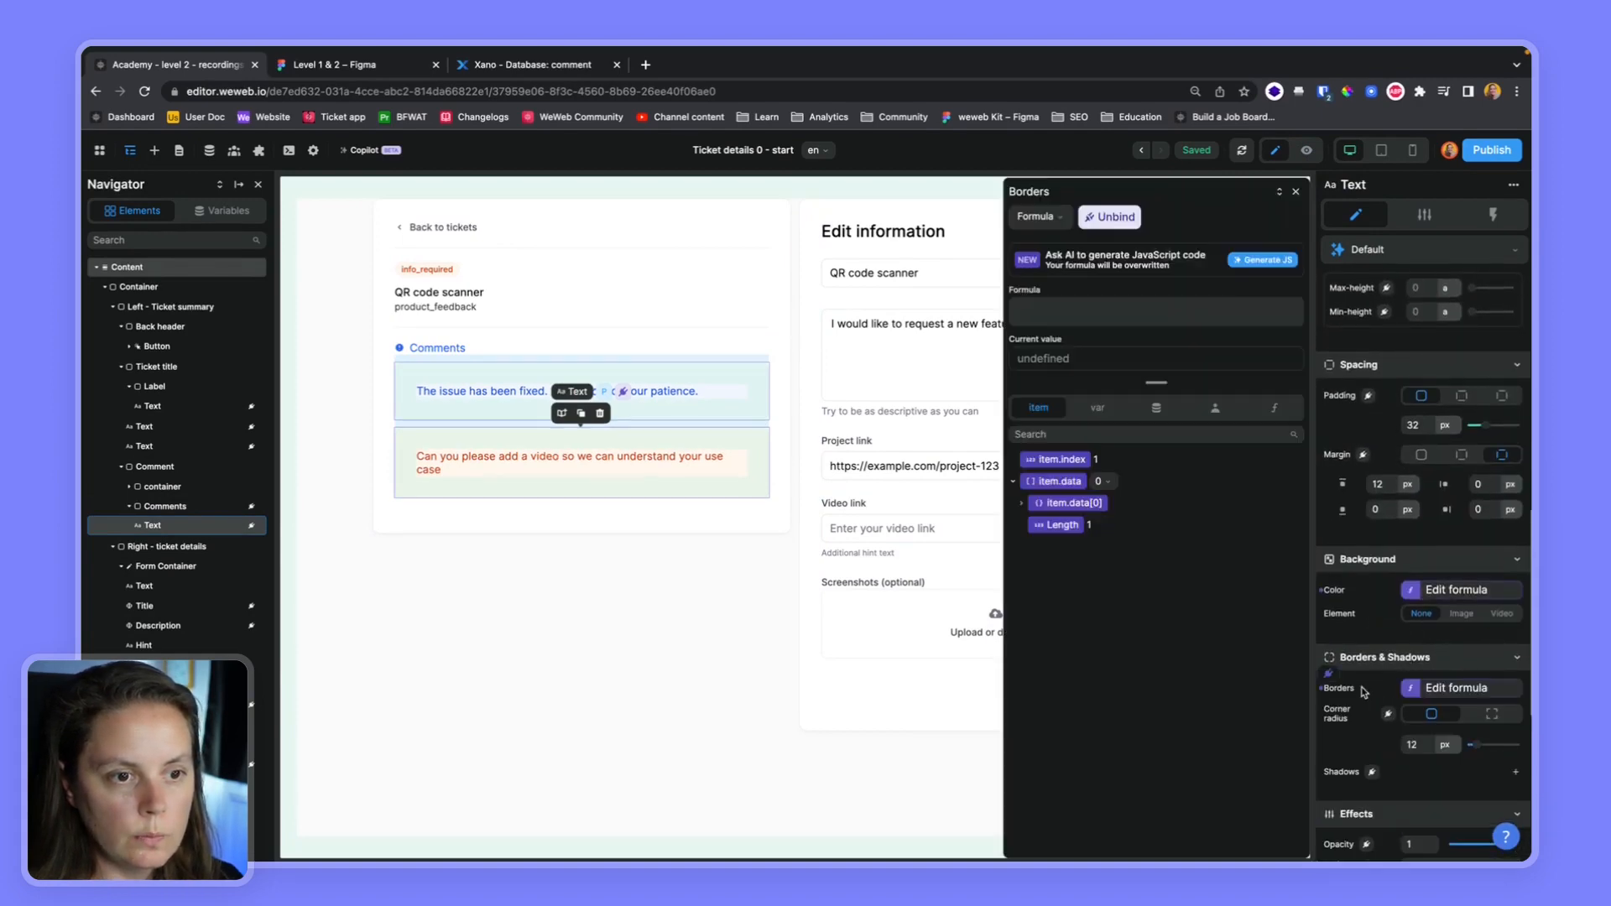
click(1085, 312)
text(switch(item.data[0].color, "blue", Color - Blue/700, "orange", Color - Orange/700))
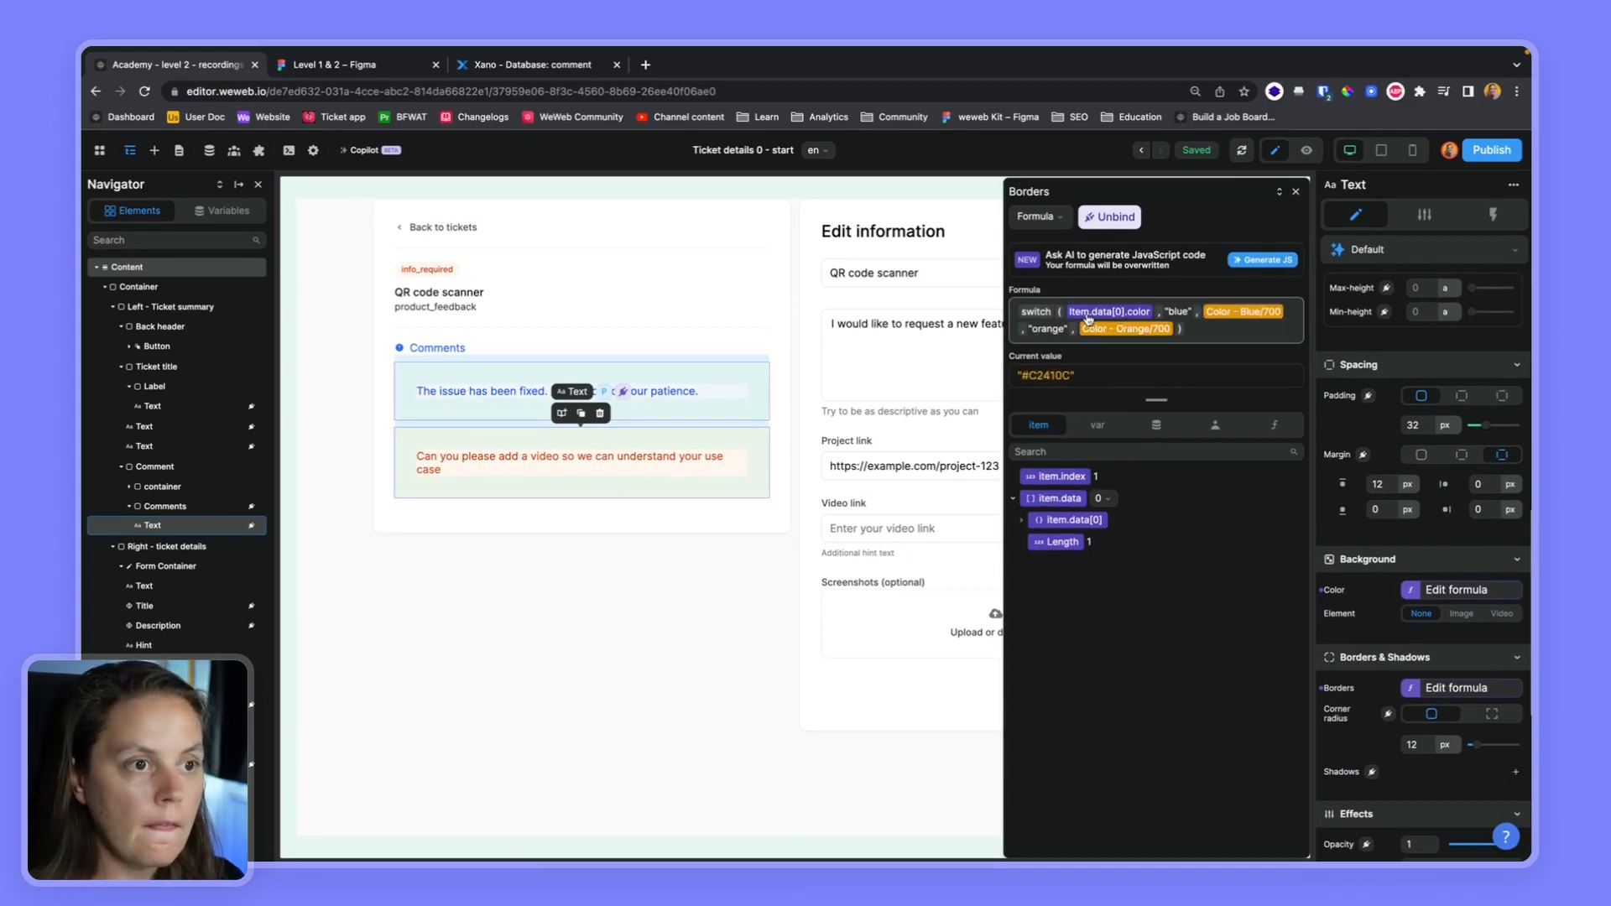
Prefix the borders' switch formula with the string "1px solid " joined by a plus sign
click(1016, 311)
text("1px)
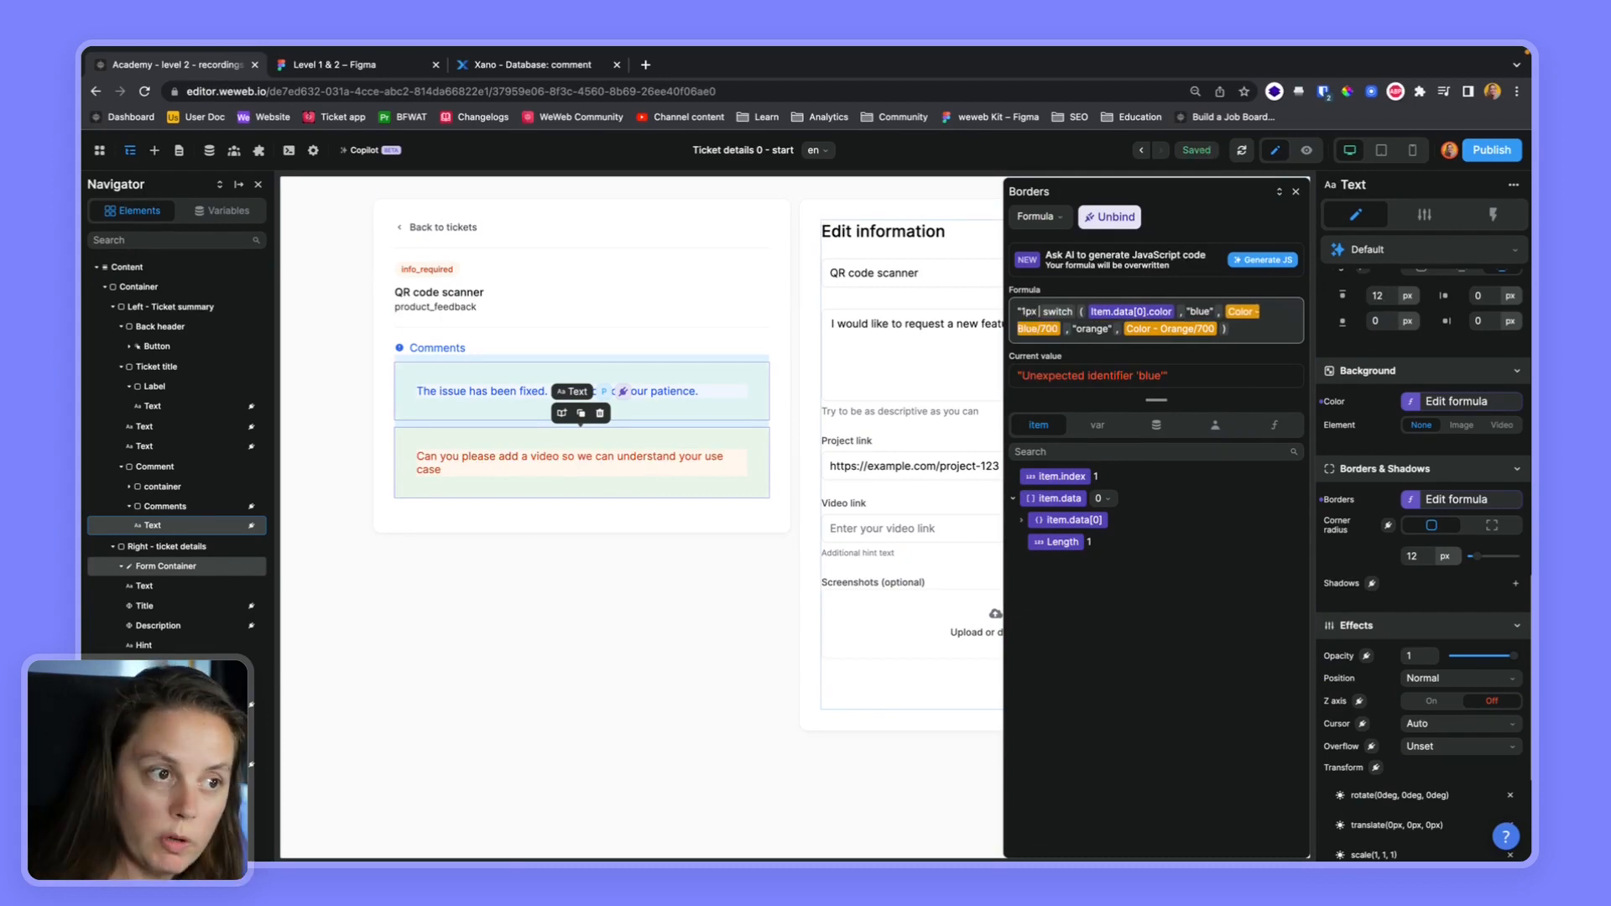
text( solid)
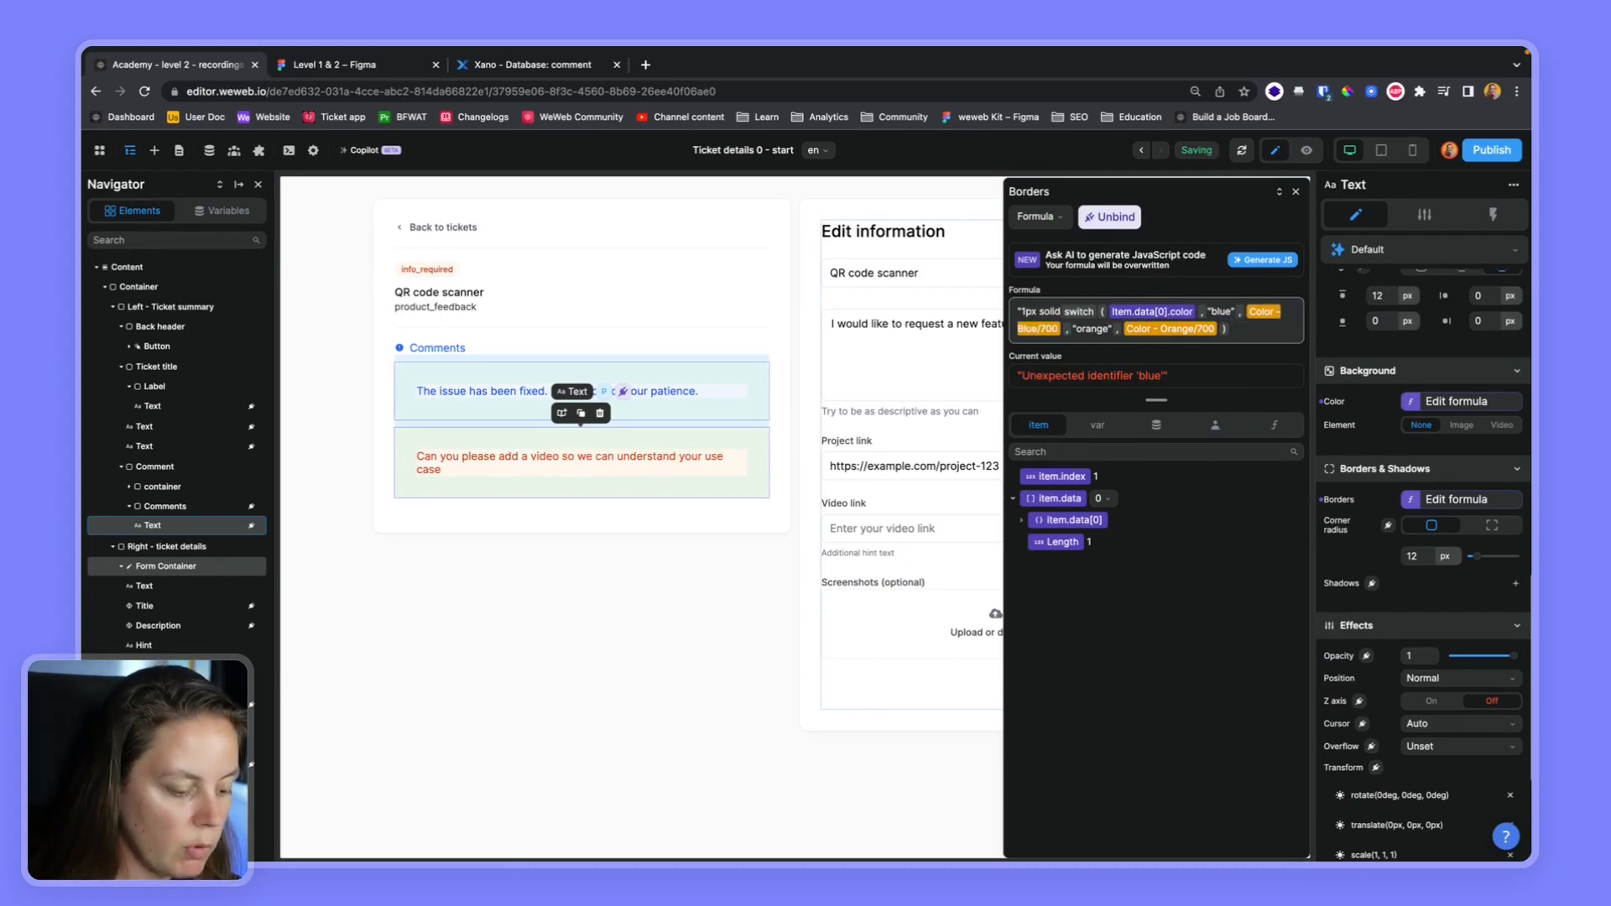
text( " )
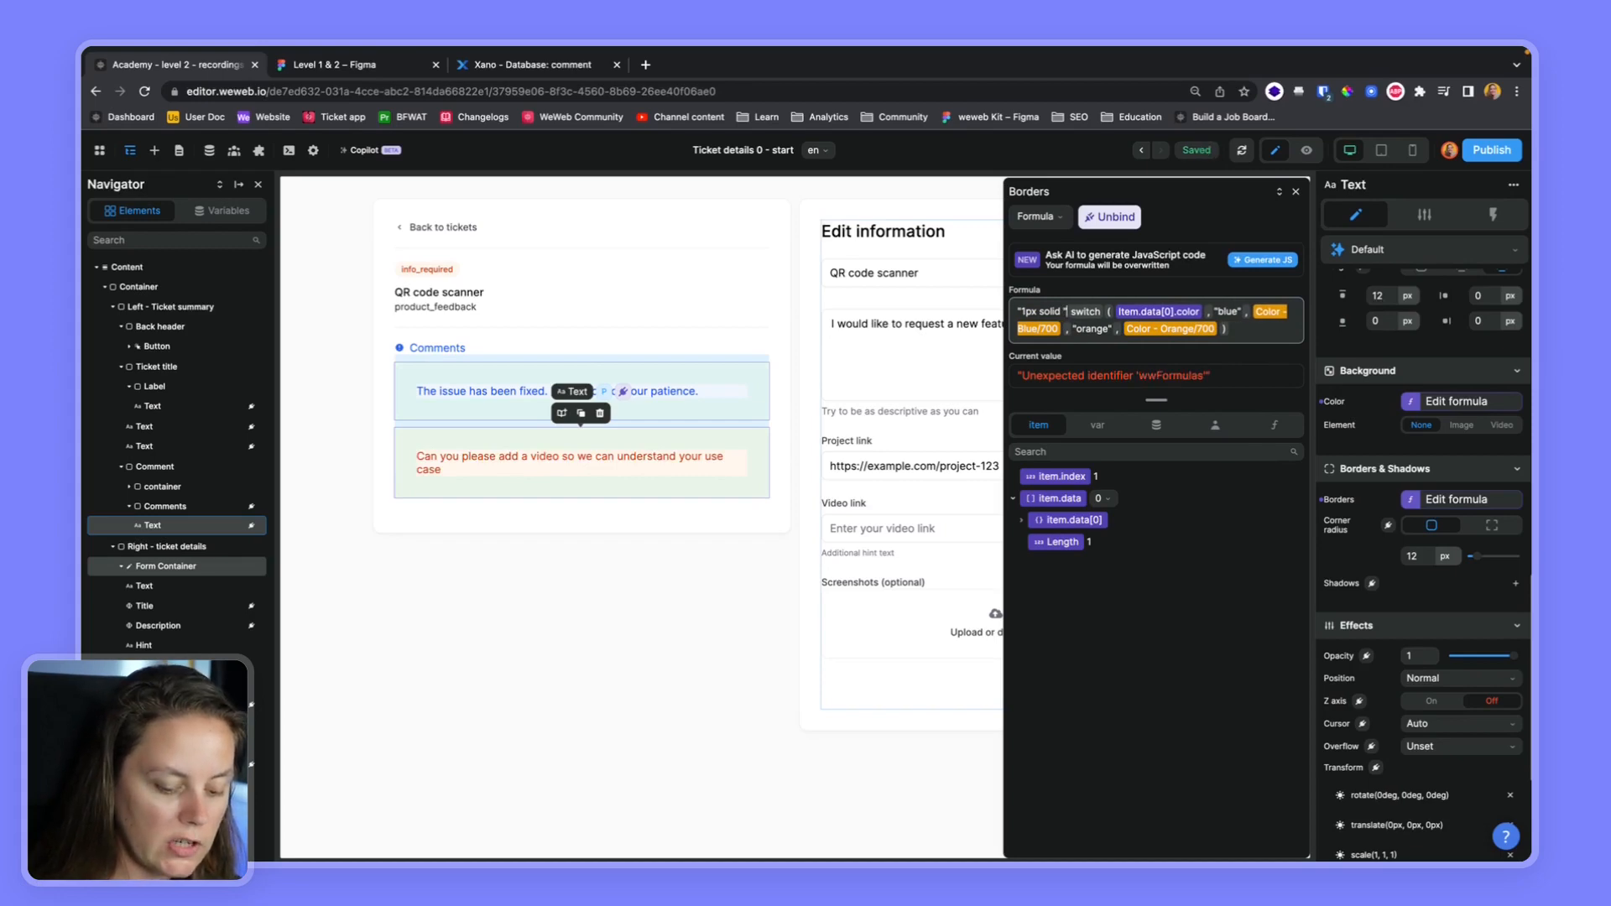
text(+)
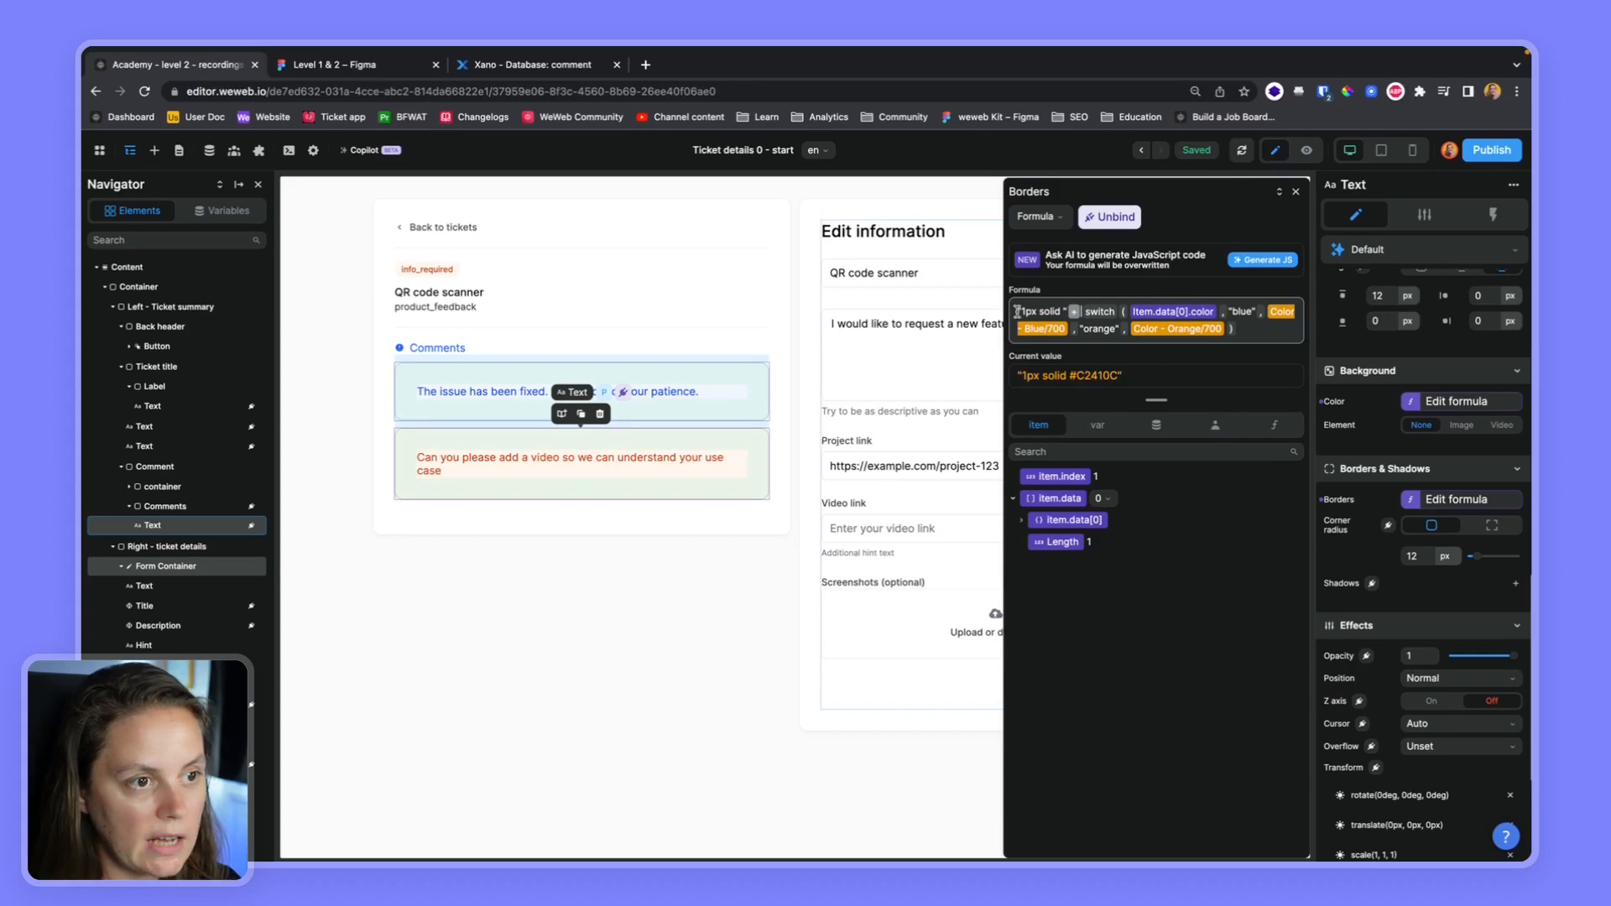
Examine the border formula's current value, close the formula and preview the comments' borders
key(ctrl+alt+s)
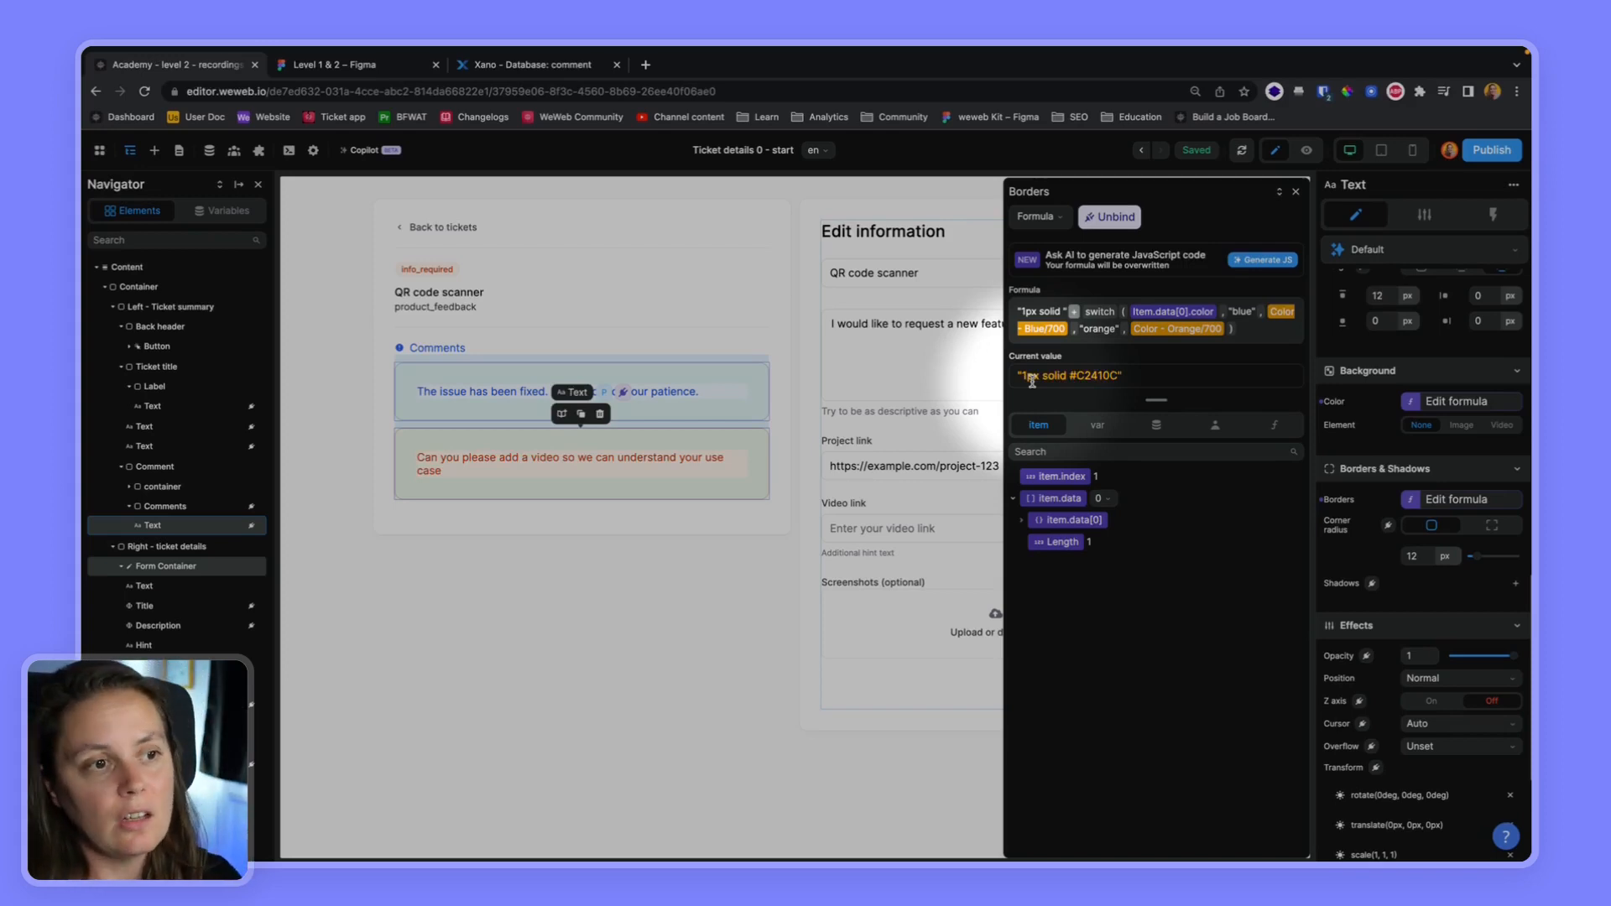
drag(1045, 375, 1064, 375)
click(1071, 376)
drag(1071, 375, 1118, 377)
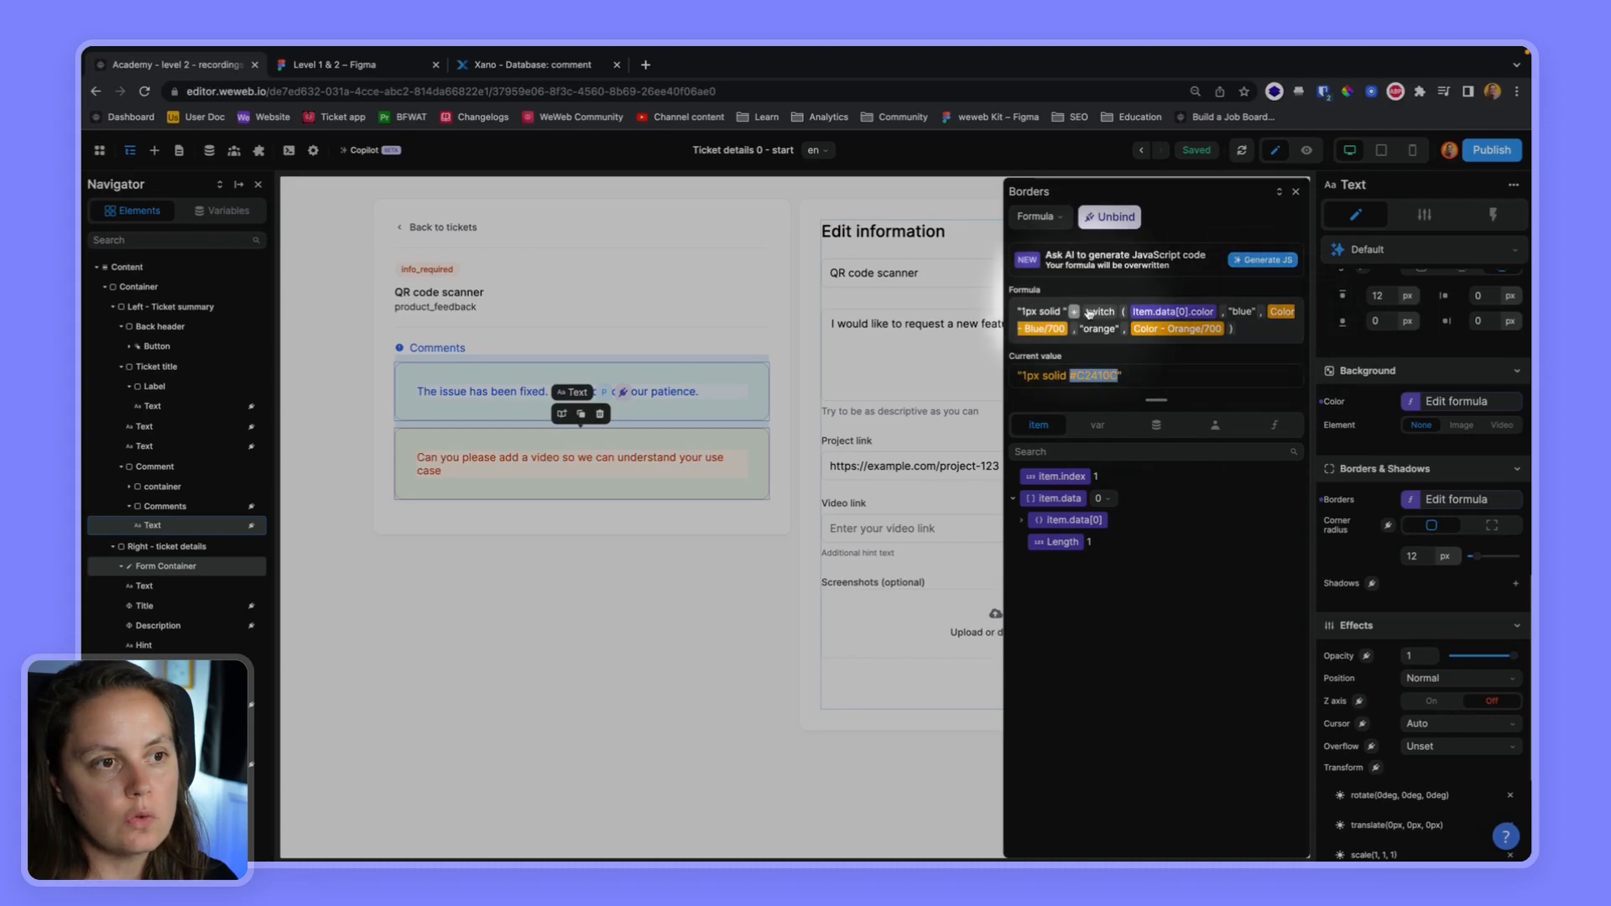
click(1296, 191)
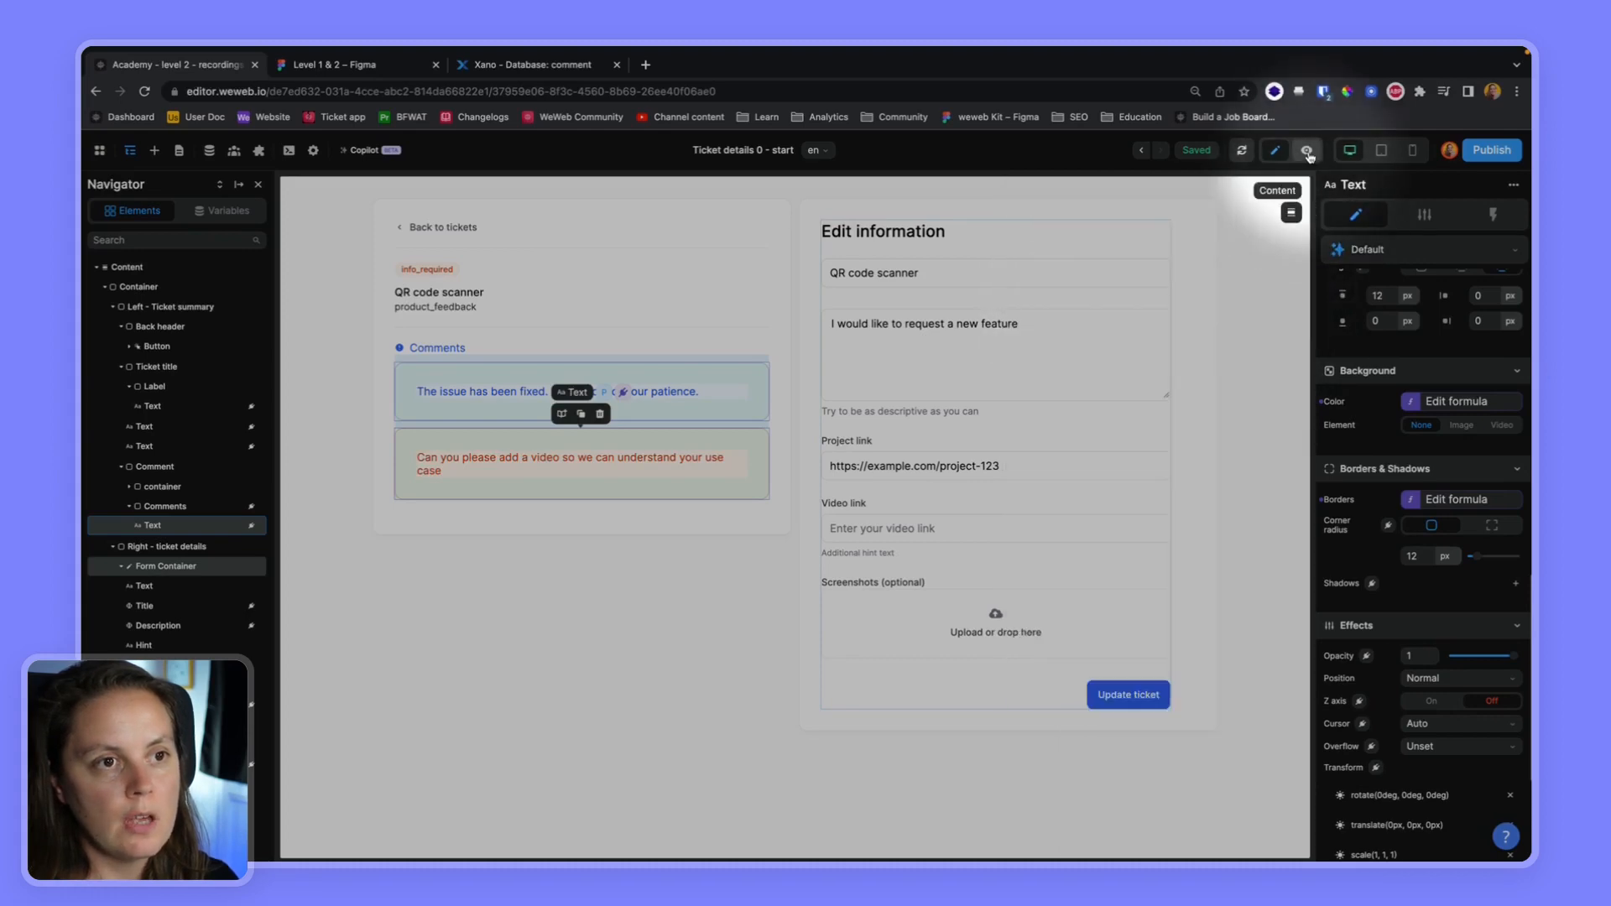
click(1306, 152)
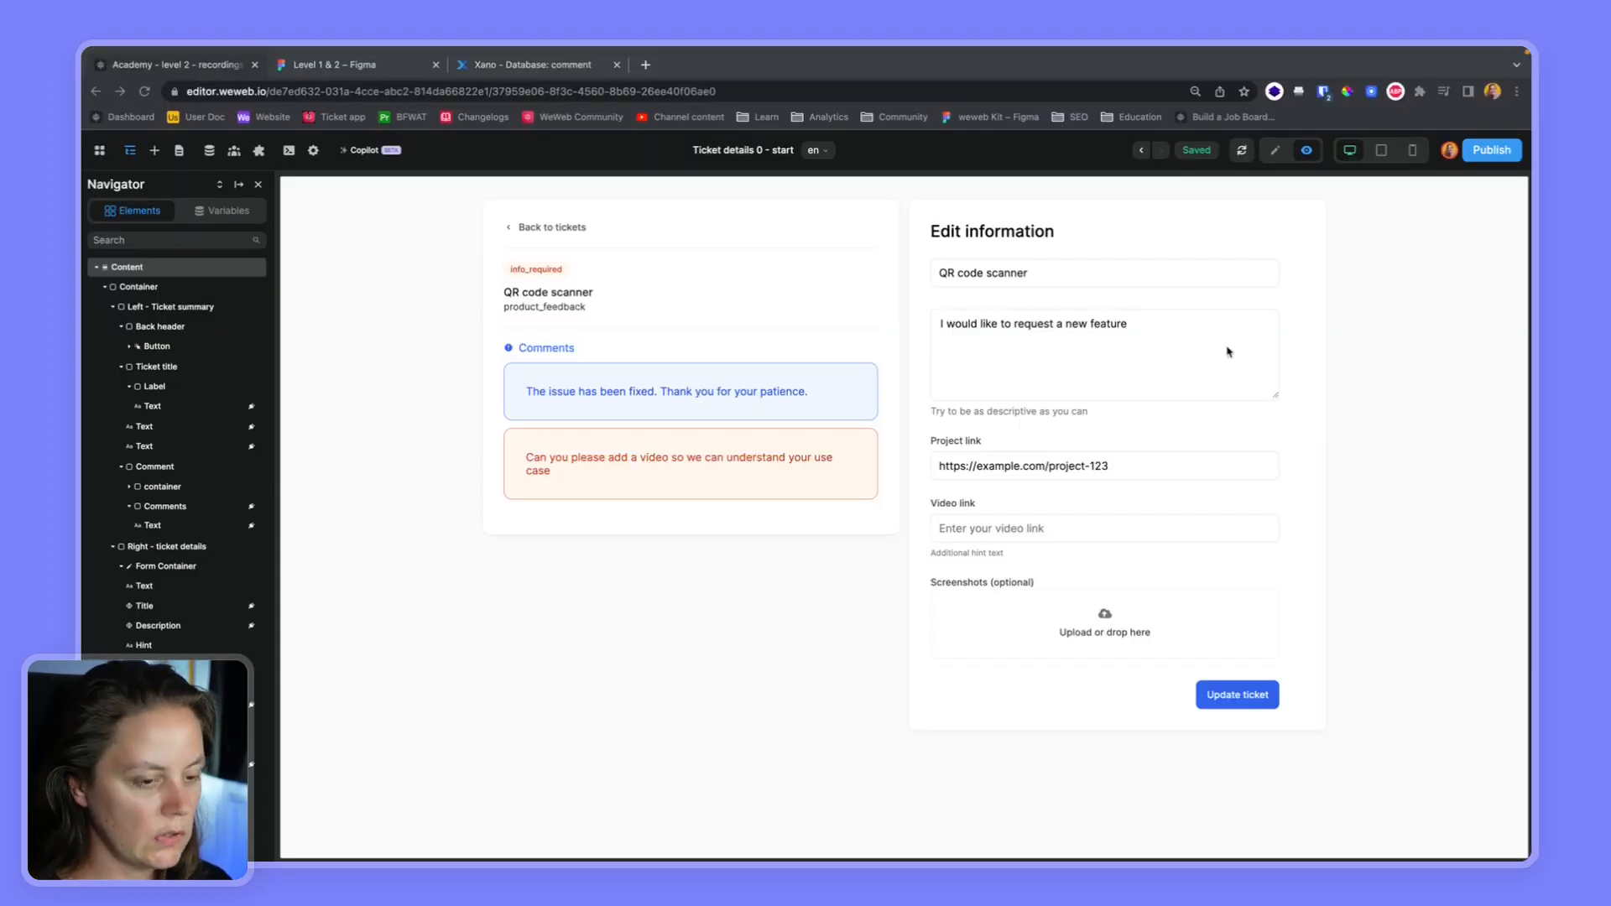
click(1275, 150)
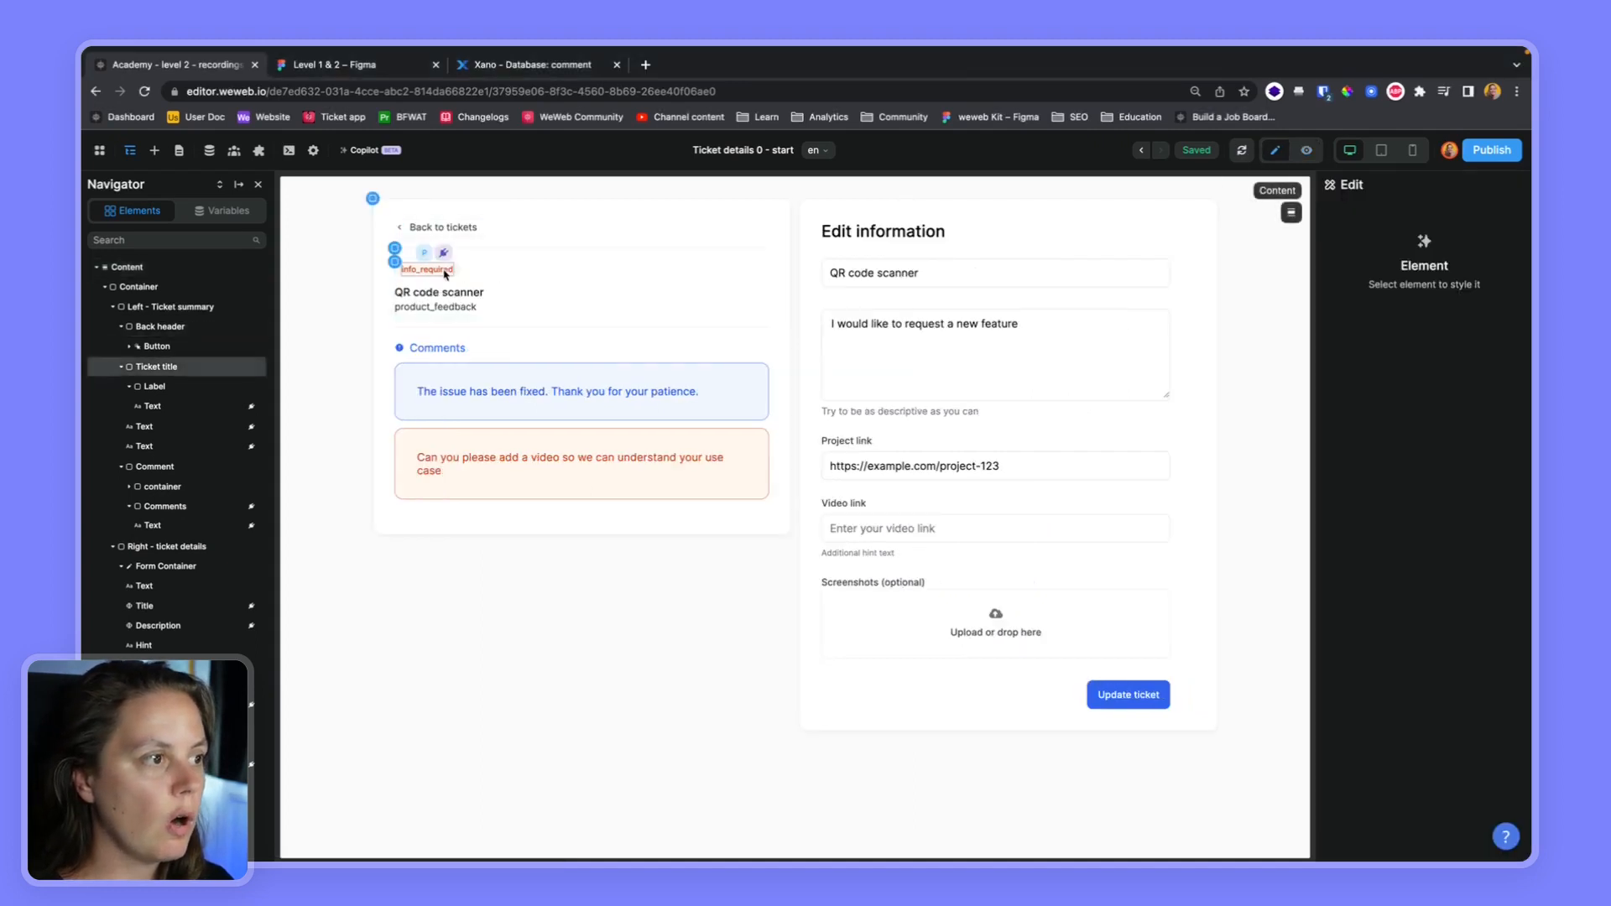
Wrap the status label's text formula in a switch on Ticket.data.status, with the case "new" returning "New"
click(435, 271)
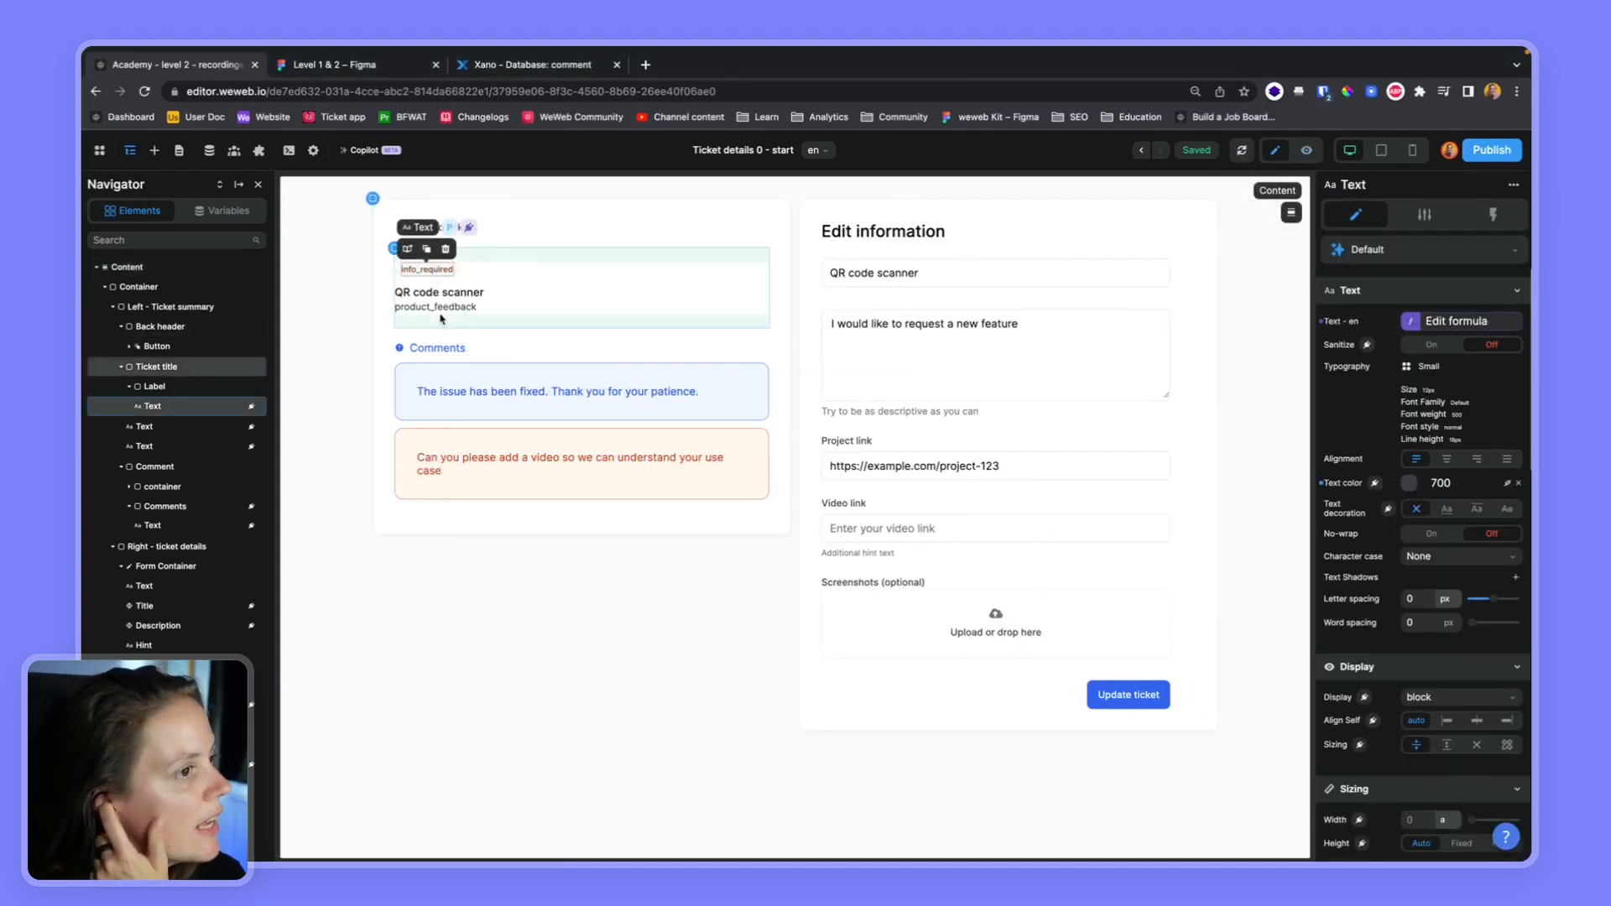
click(1447, 323)
text(switch()
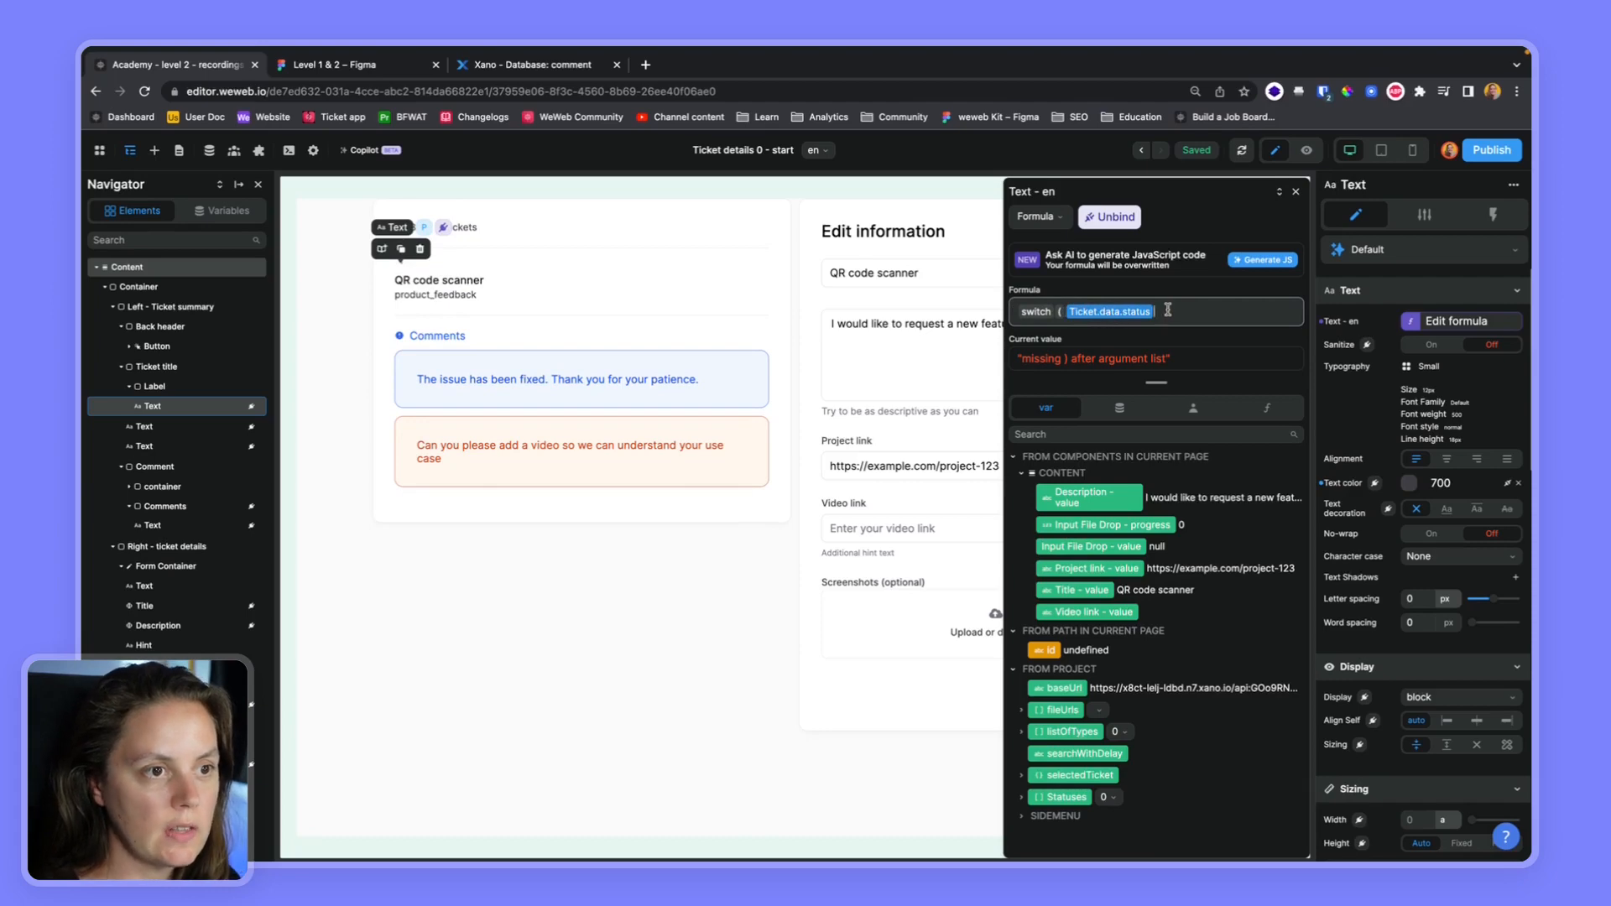
text())
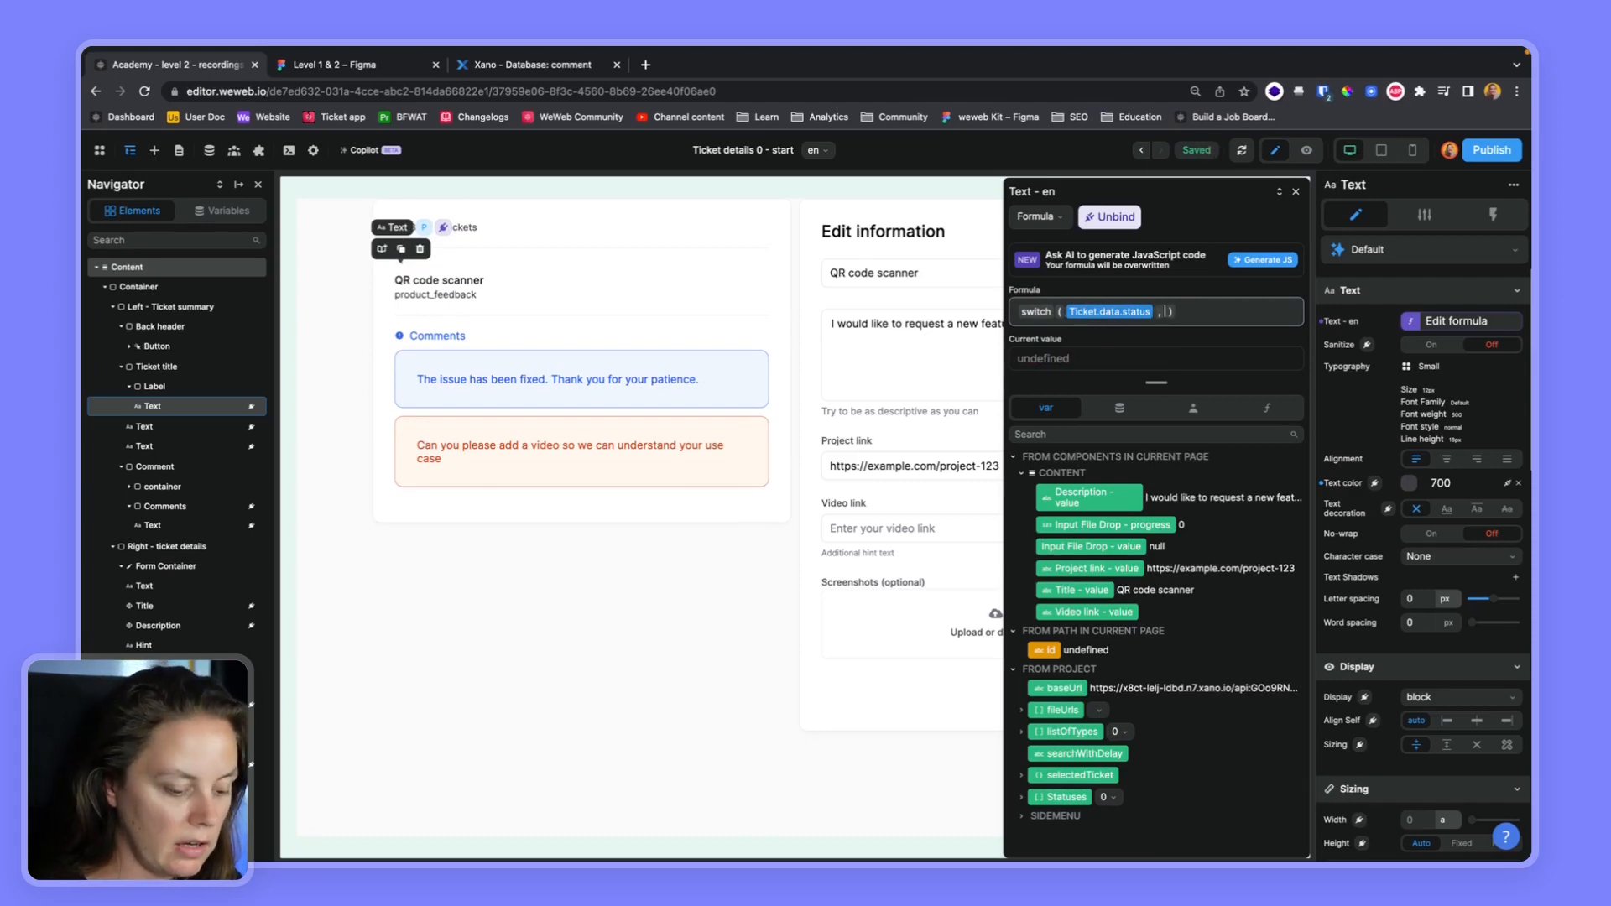
text(')
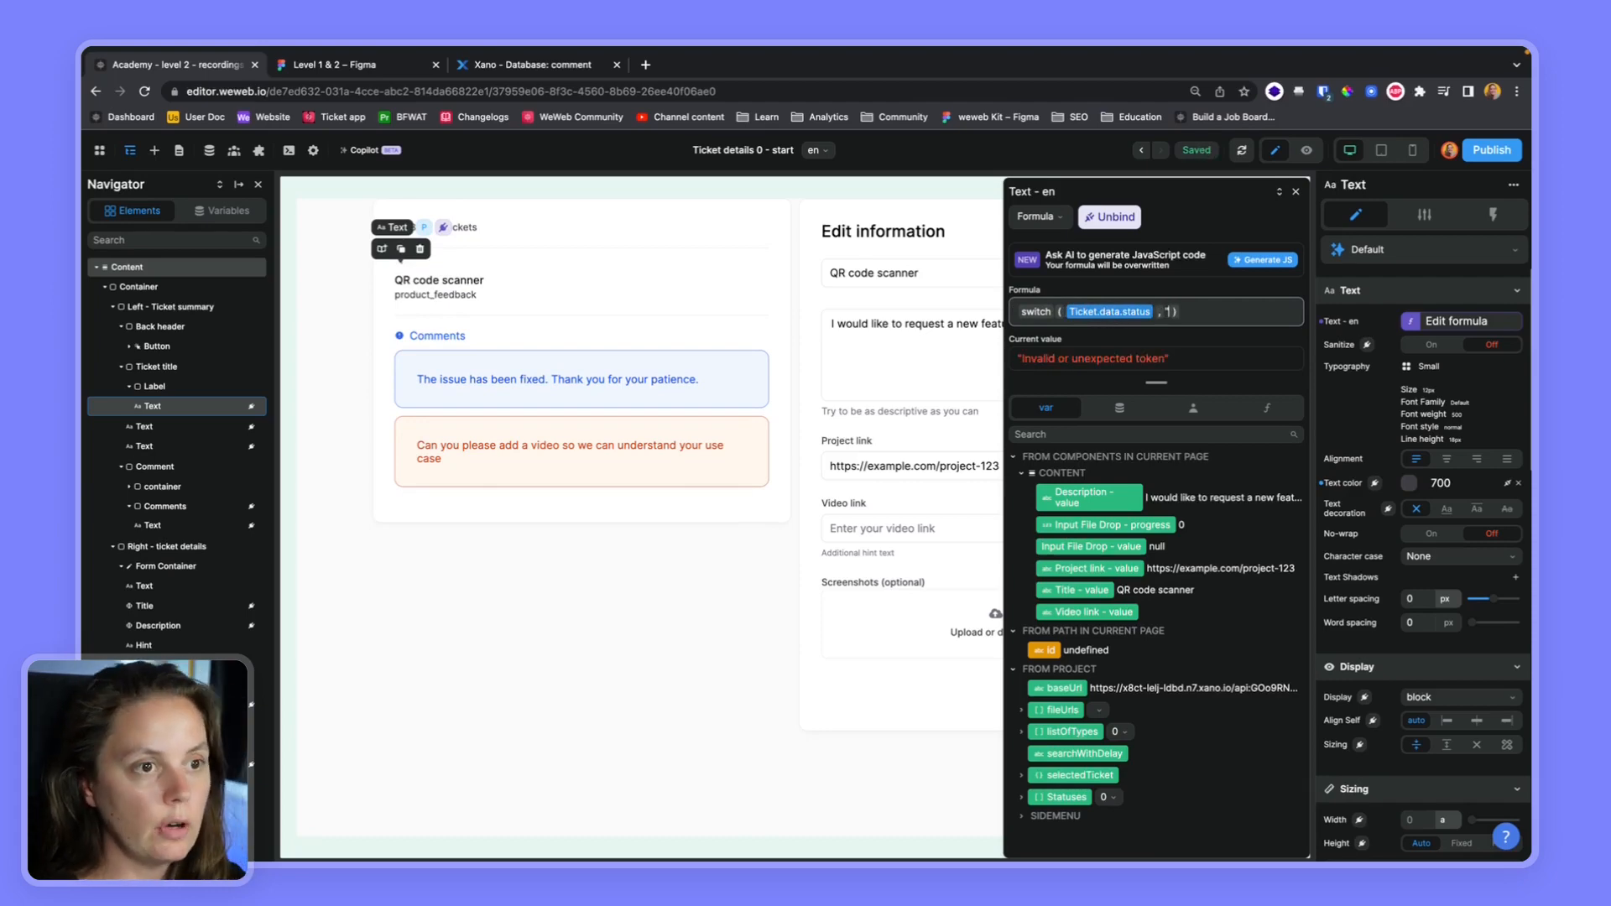
text(new", 1)
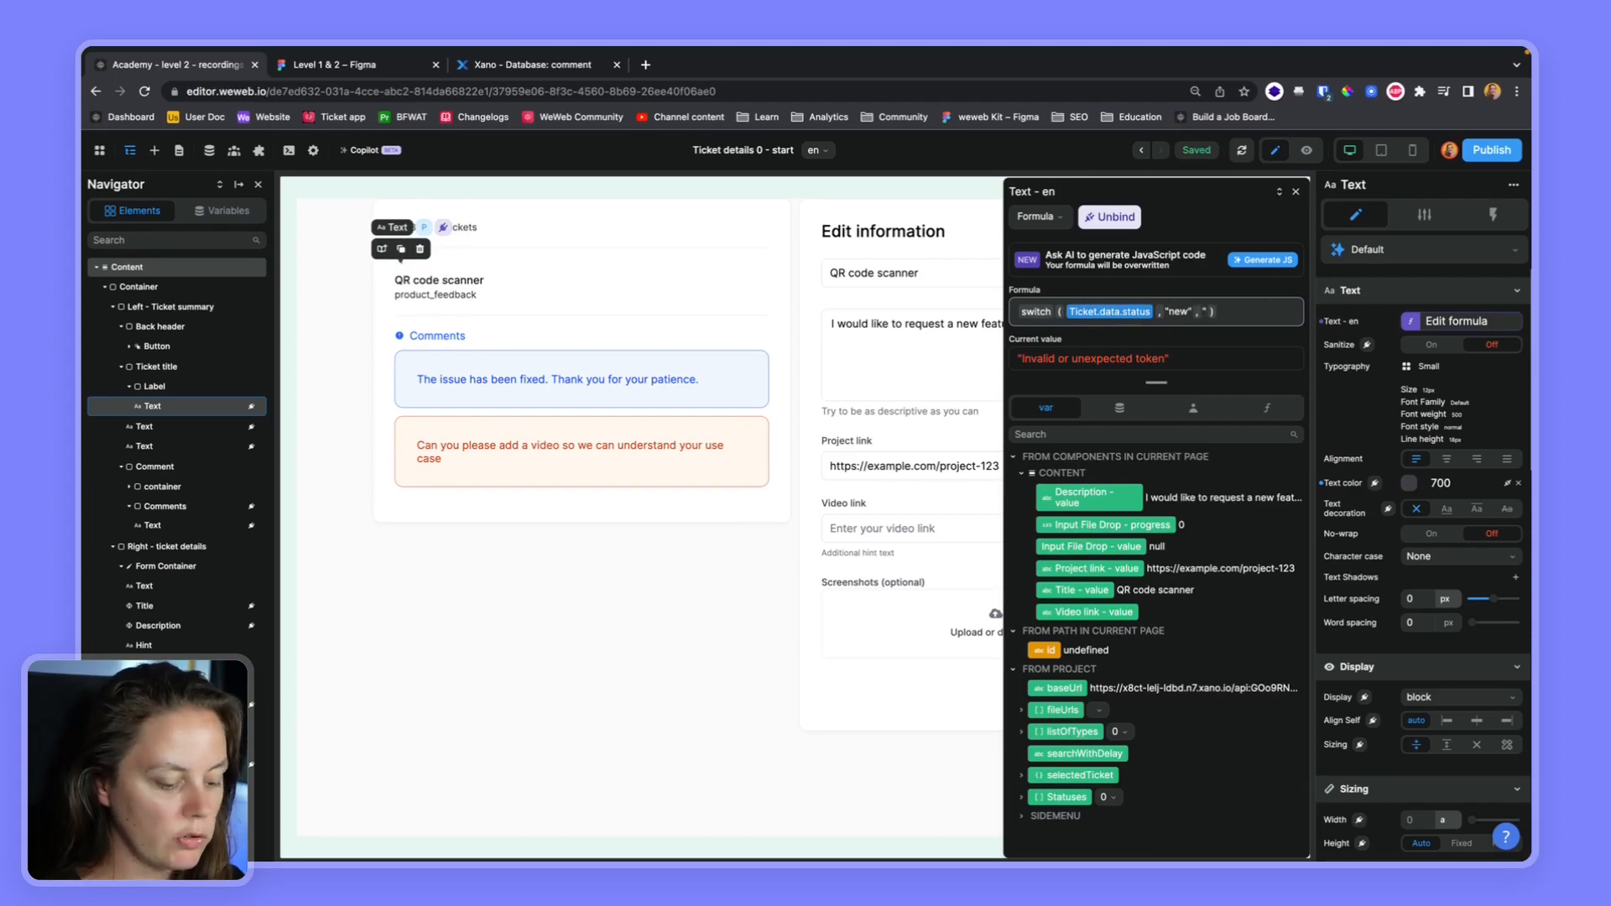
text(New",)
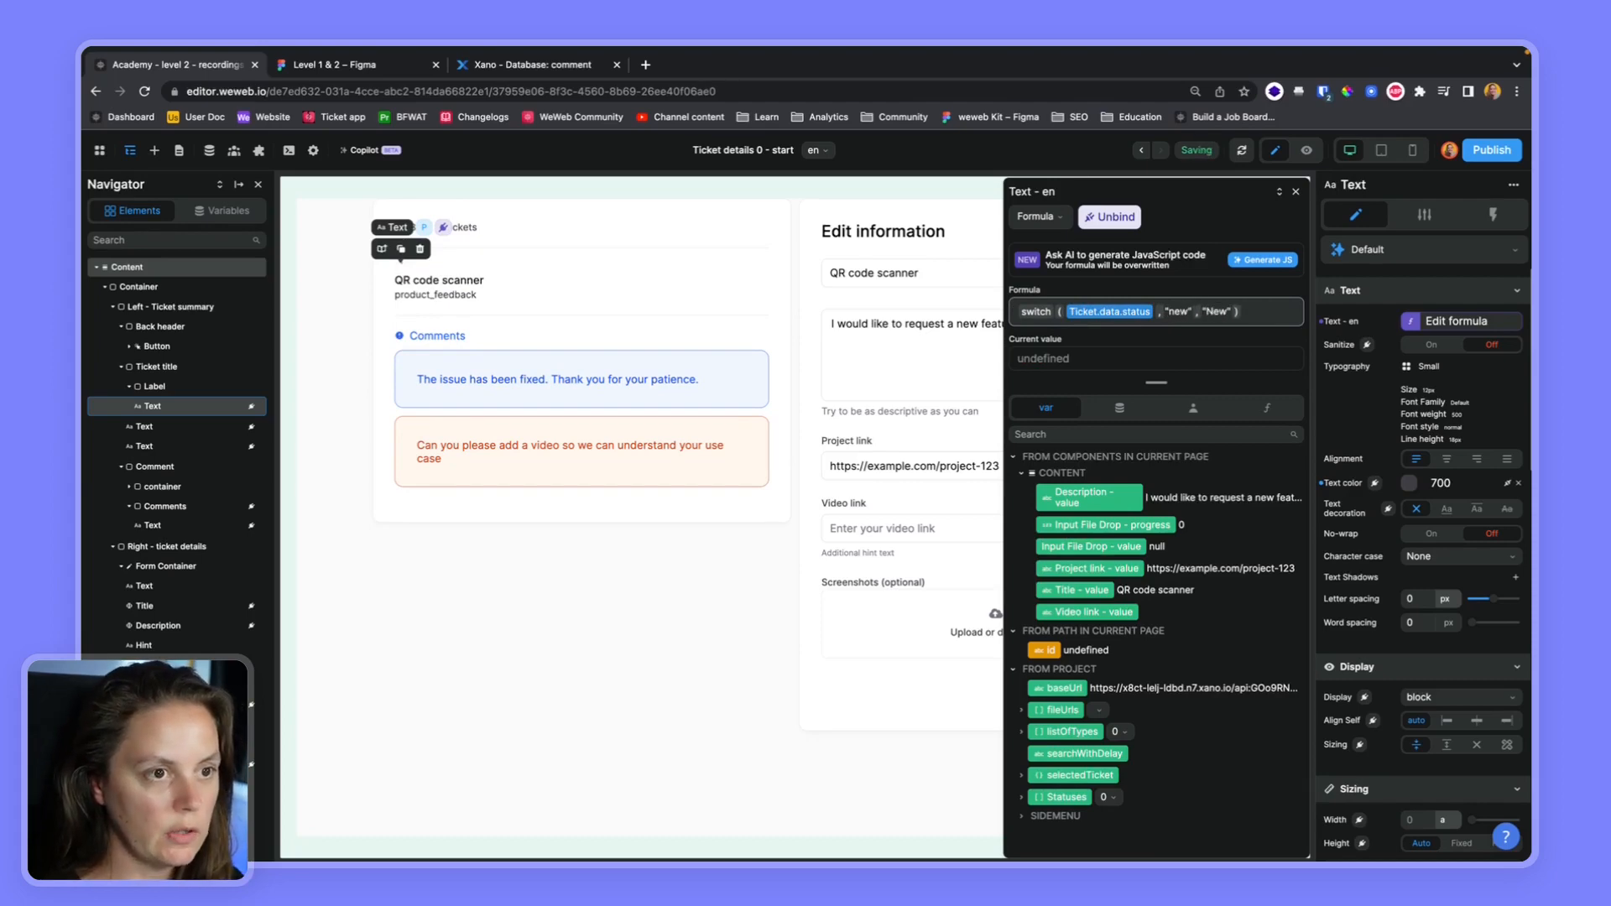
Add the switch cases "in_progress" returning "In progress" and "done" returning "Done" to the status label's formula
text(")
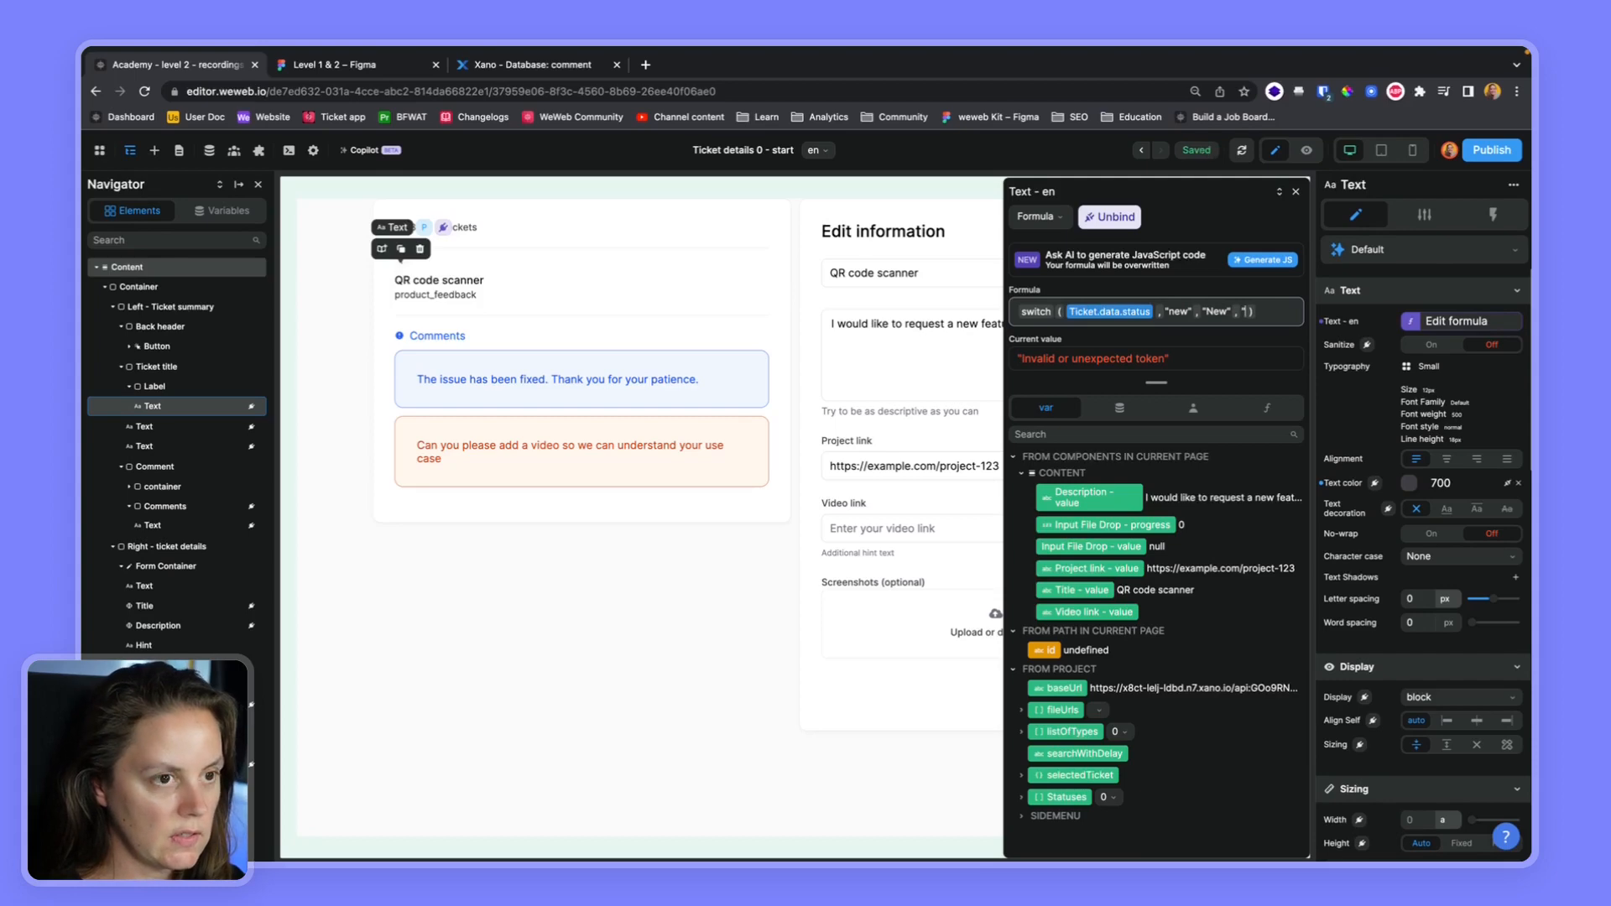
text(in_progress)
text(","In p)
text(rogress")
text(,"done",)
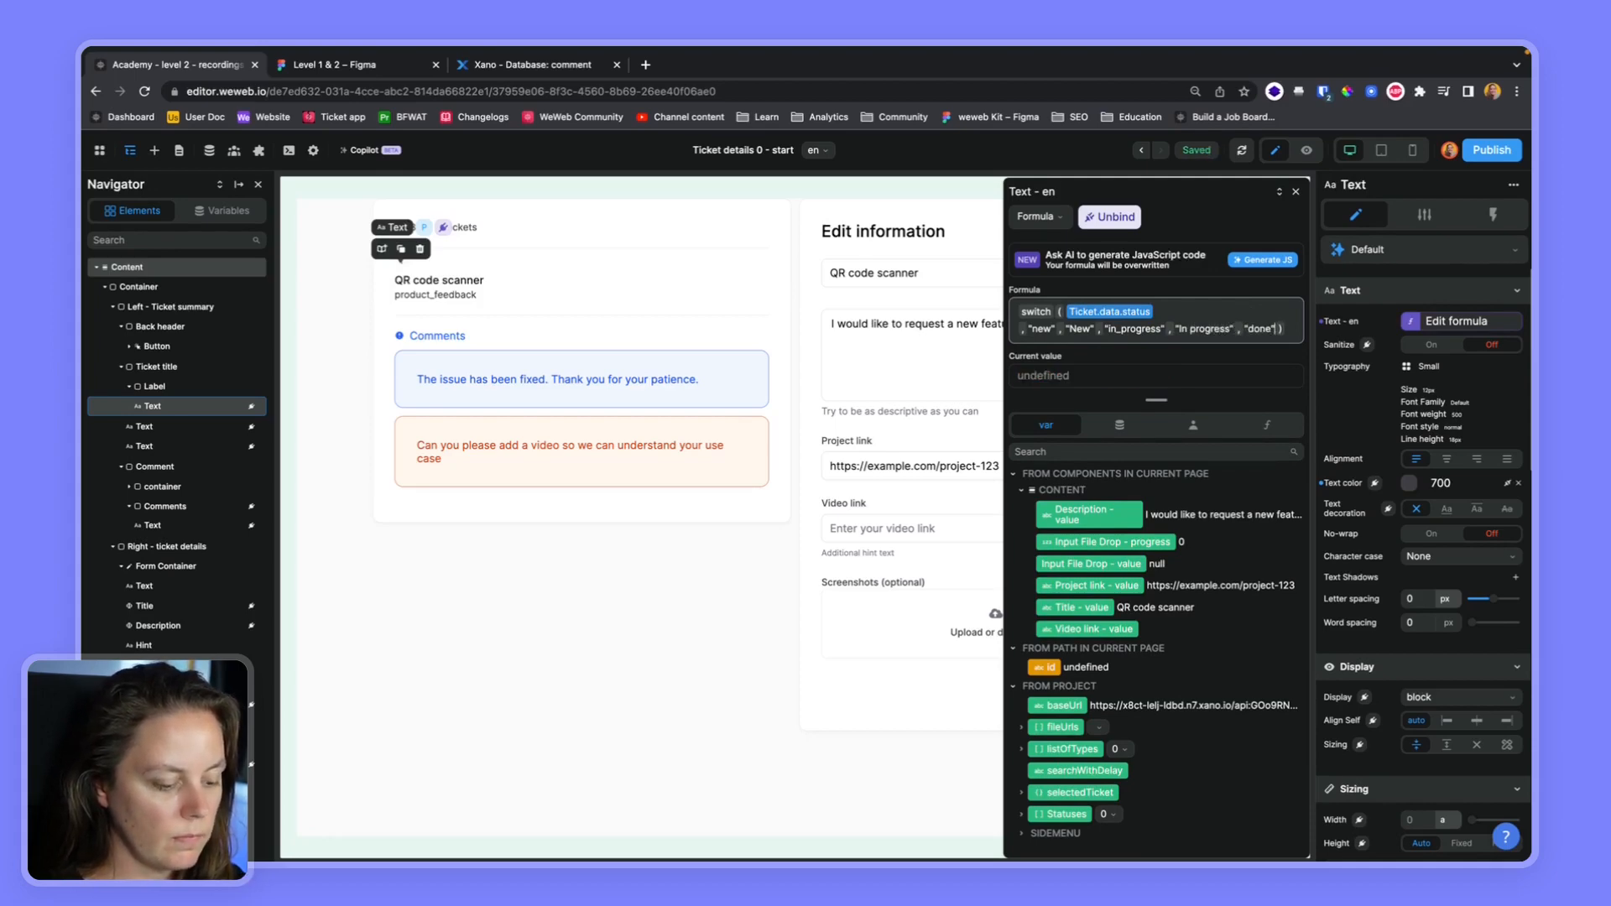
text("Done")
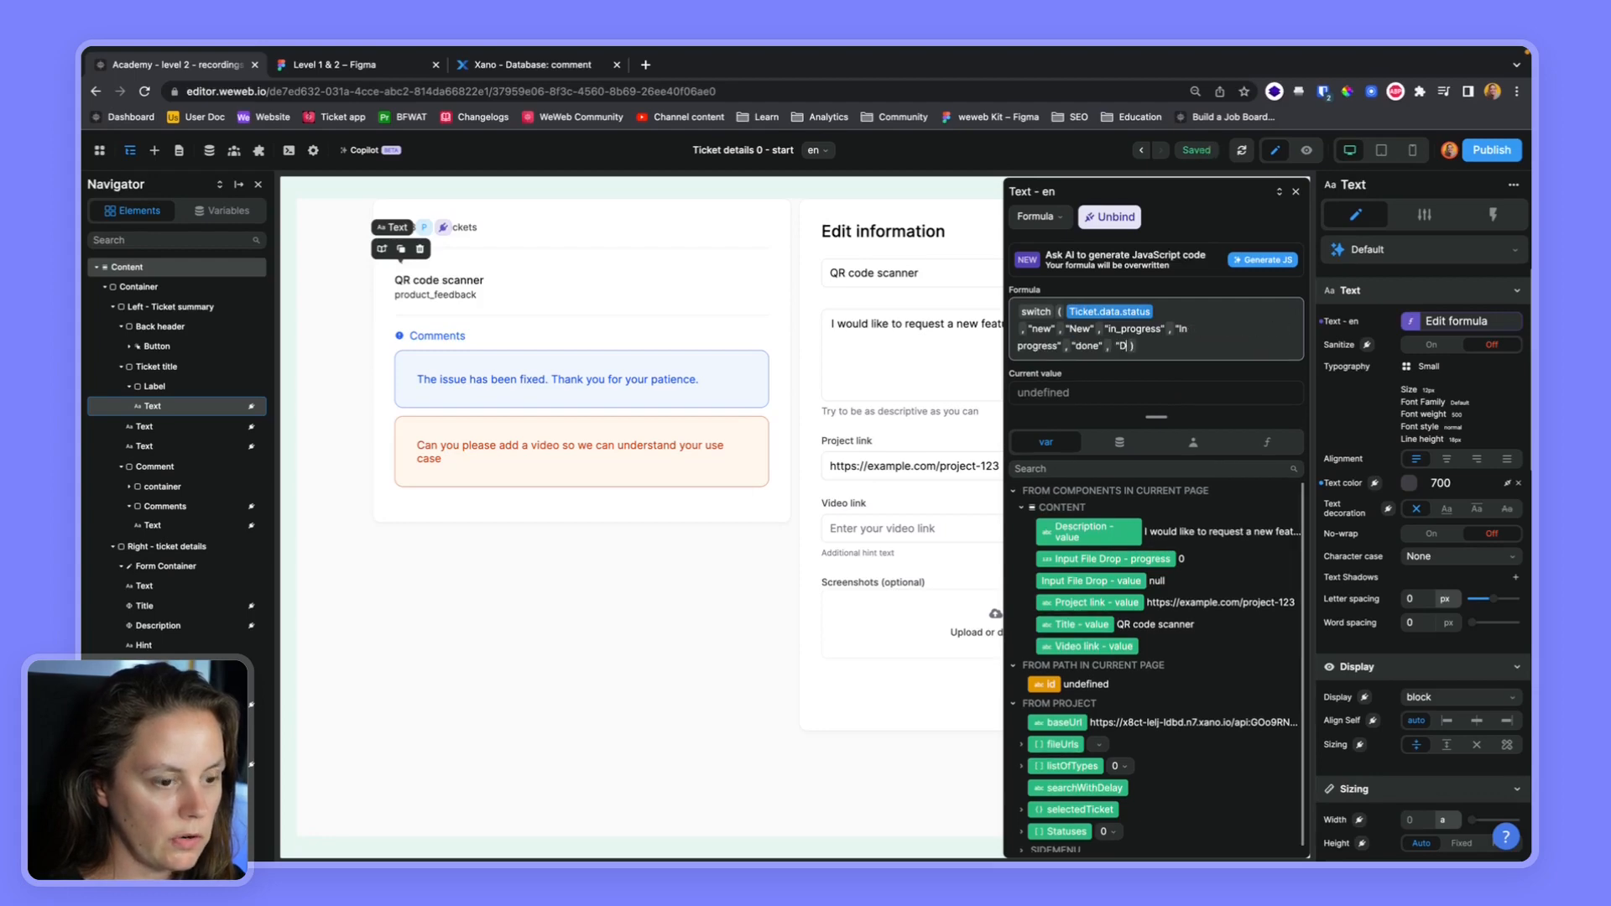
Complete the status label's switch formula with the case "info_required" returning "Info required"
text(,"in)
text(d)
text(o_require)
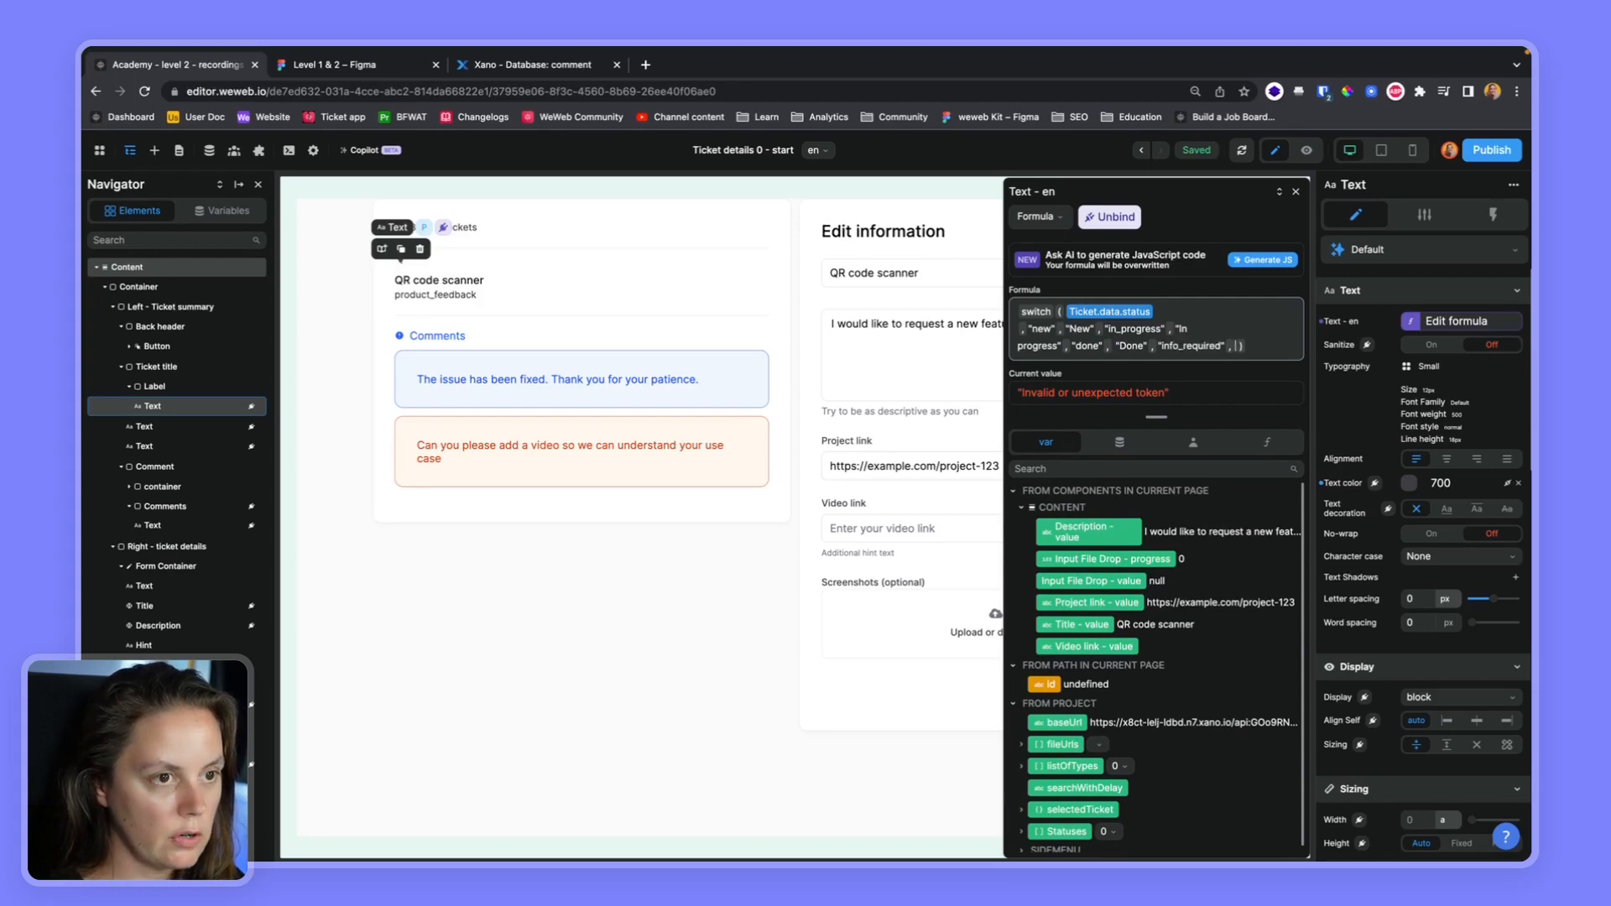
text(d","Info required")
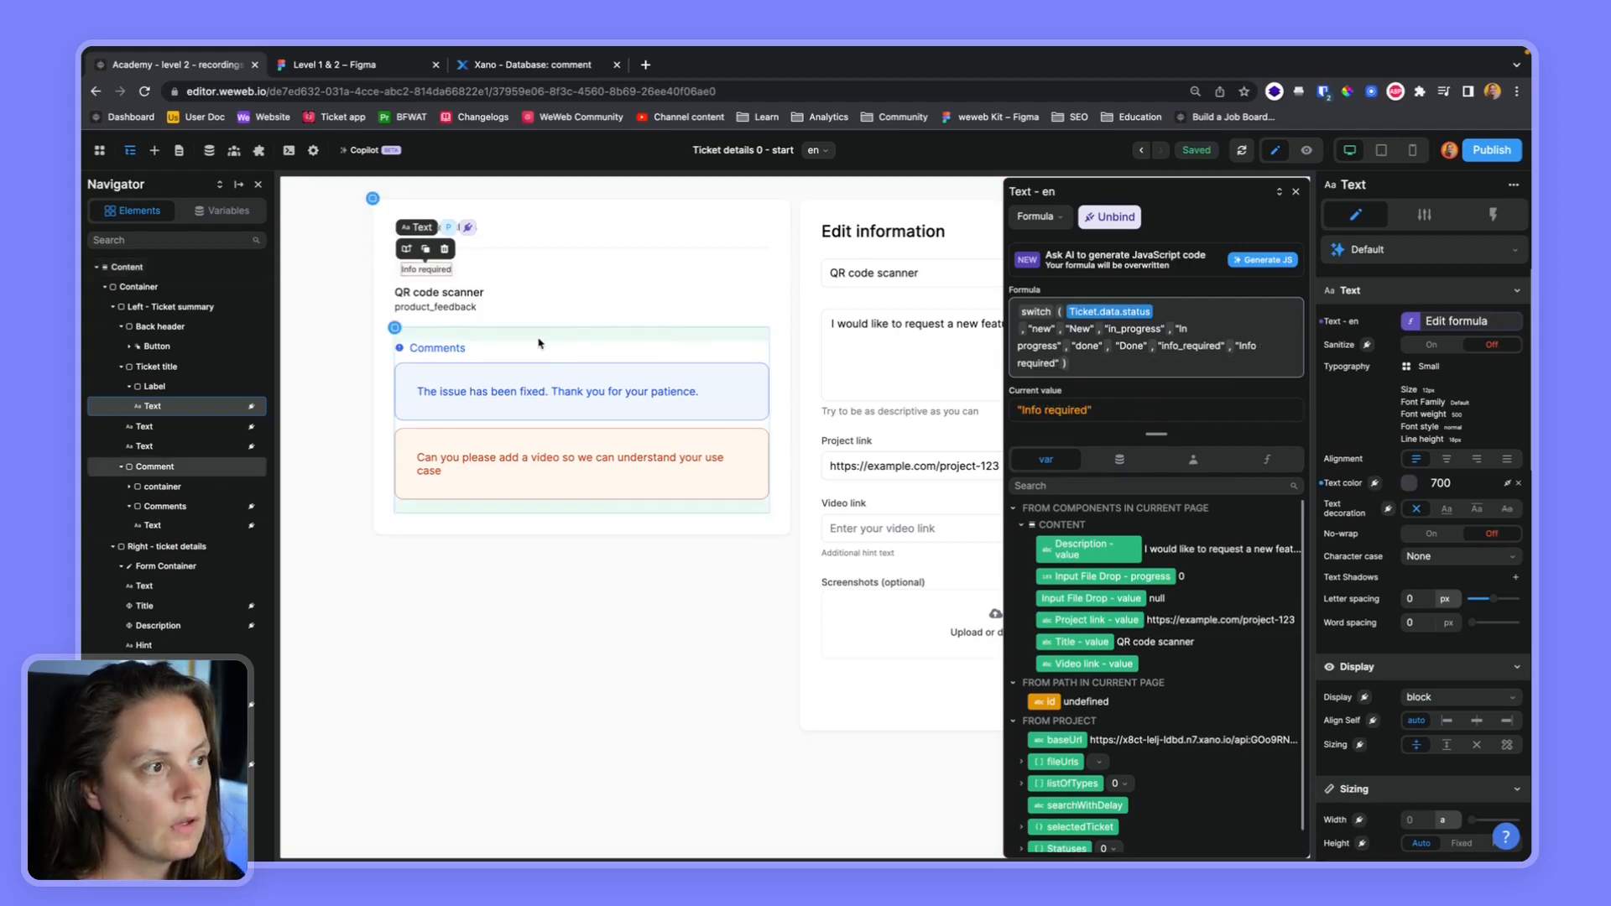
Wrap the ticket type text's formula in a switch on Ticket.data.type, with "sales_question" returning "Sales question"
click(460, 311)
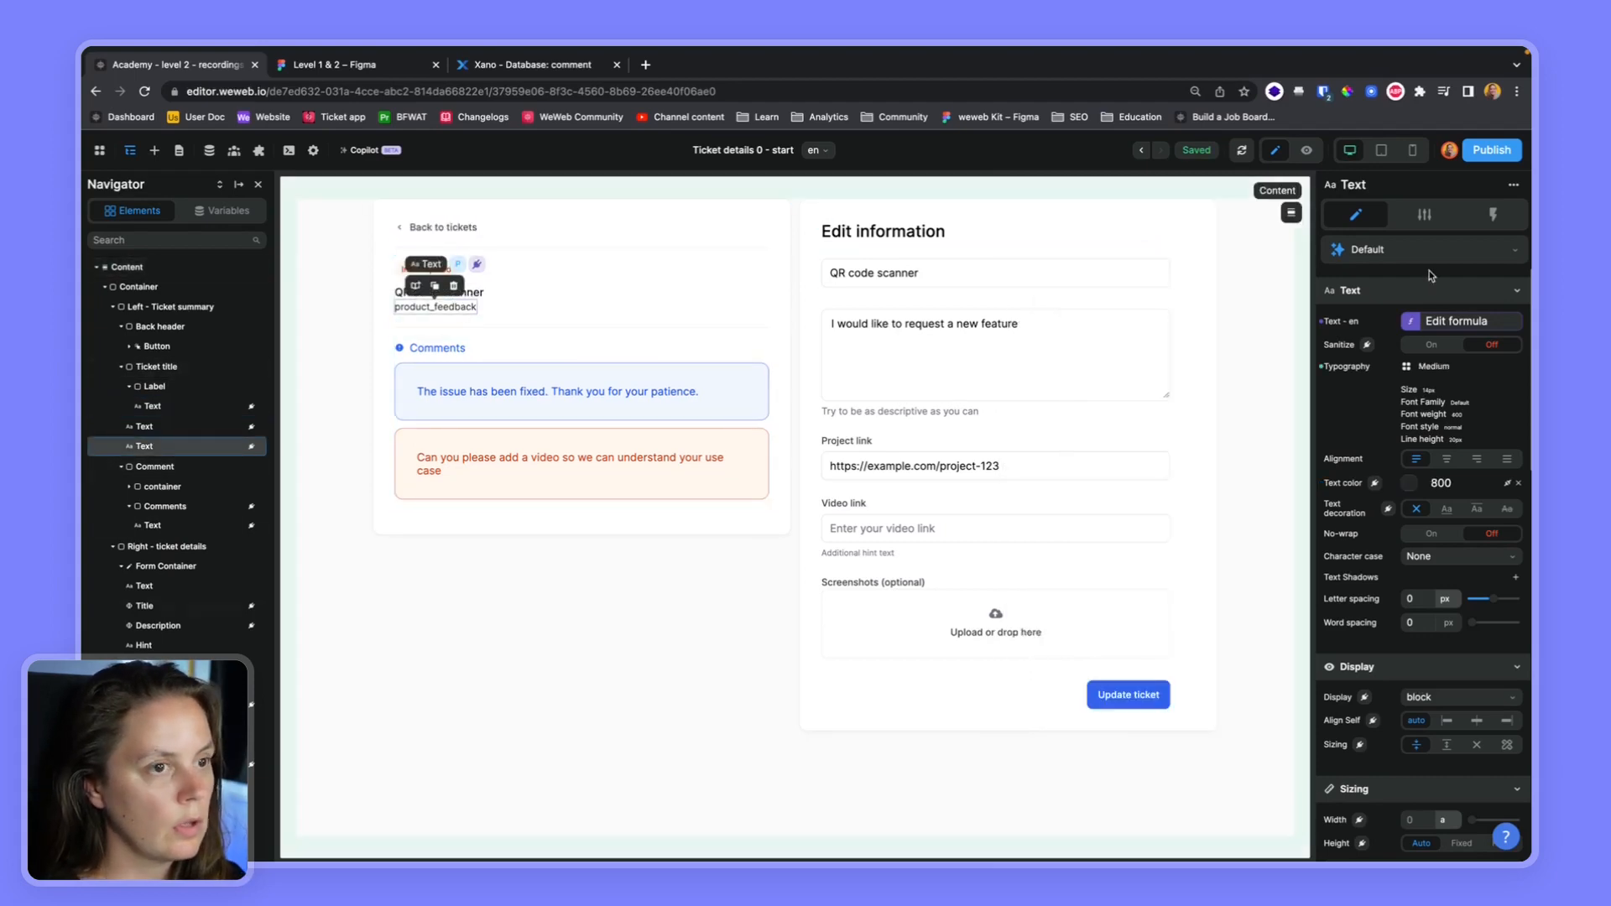
click(1457, 327)
click(1021, 319)
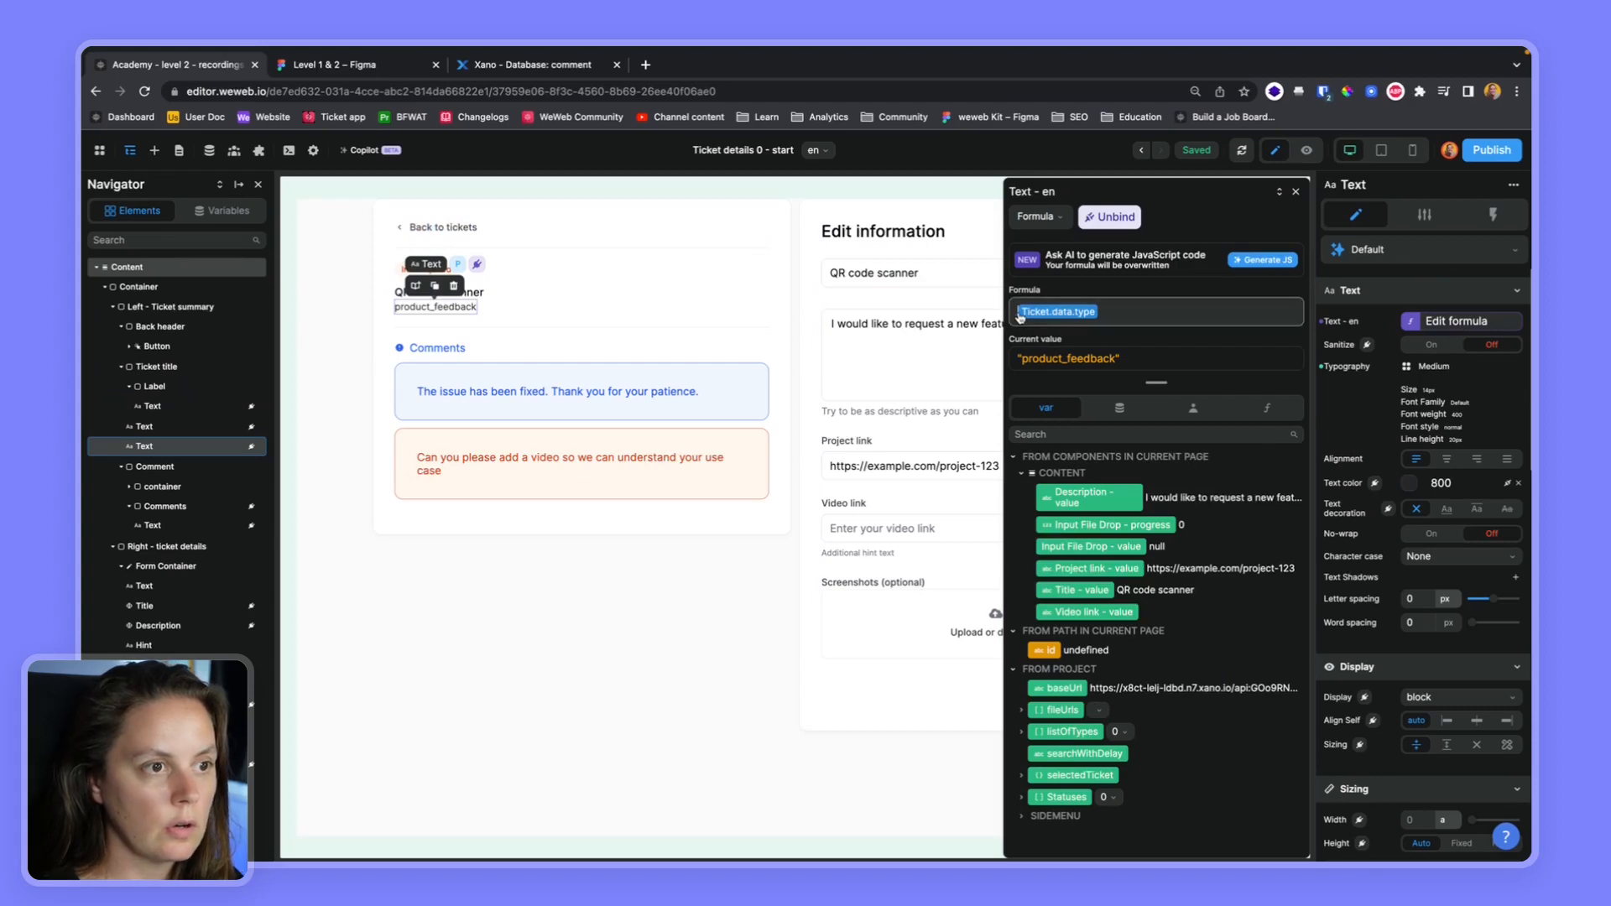
text(switch ( Ticket.data.type )
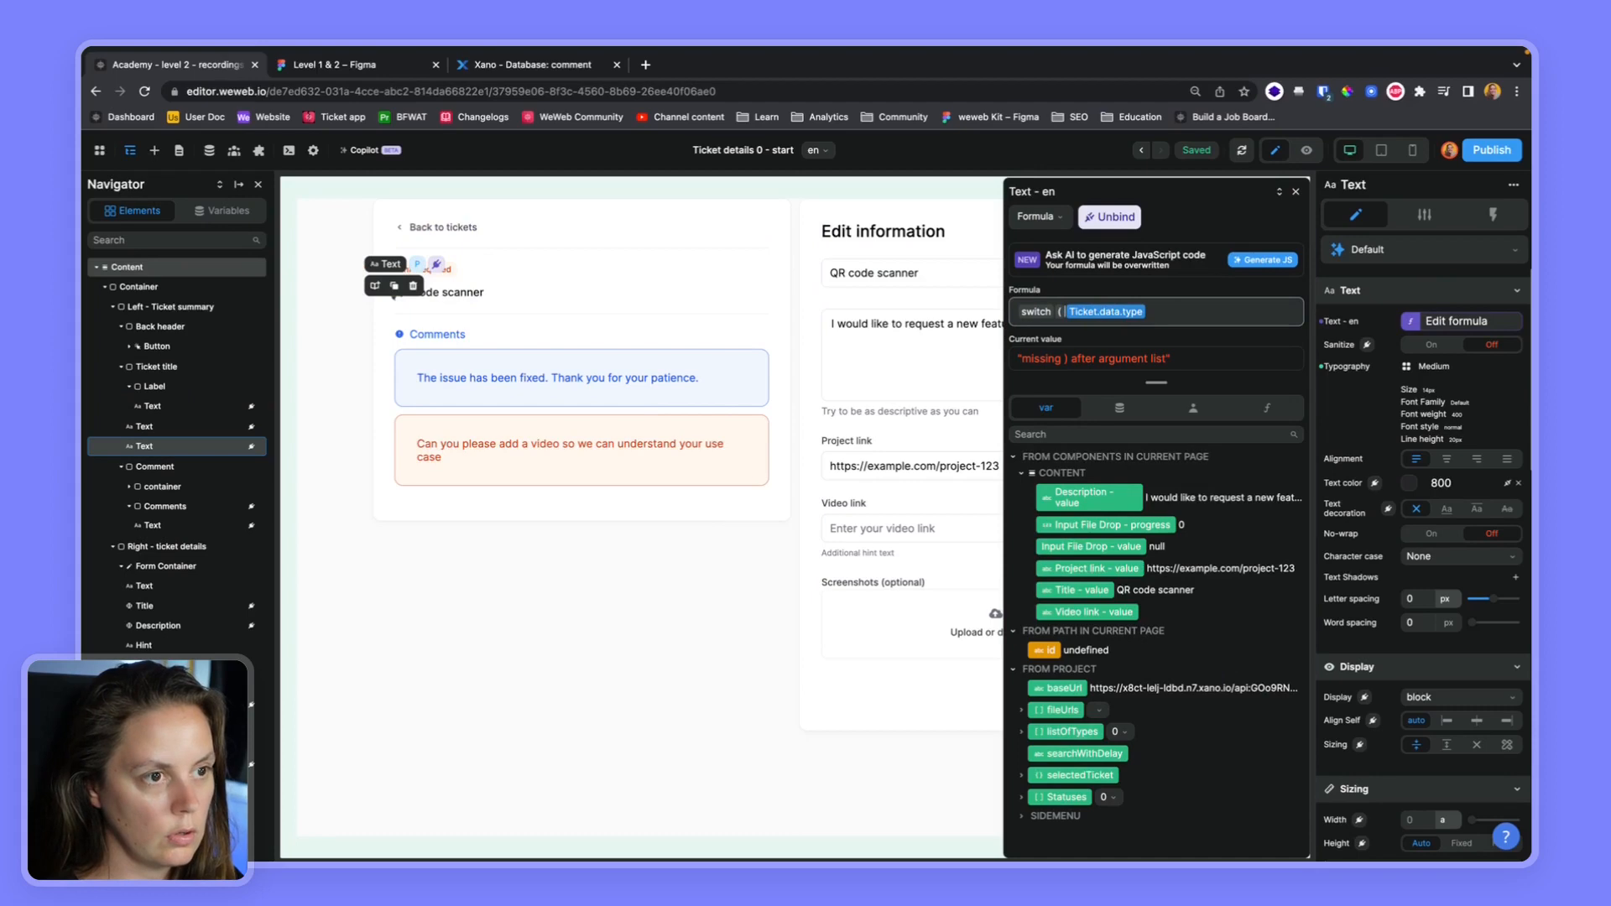
text(, "sales_ques)
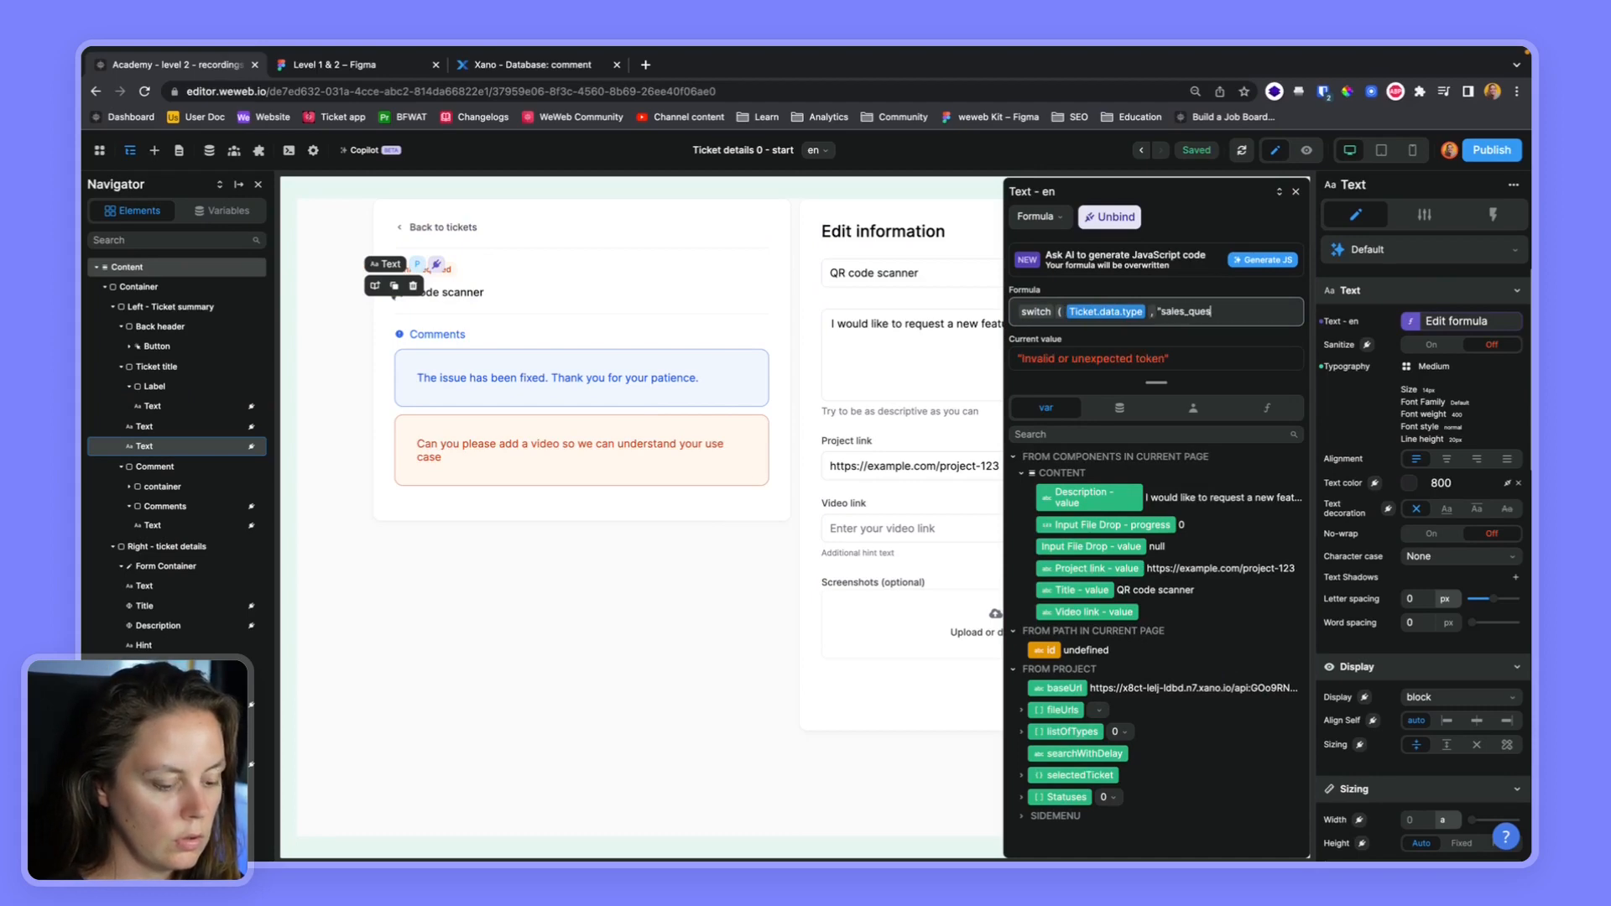
text(tion" , "Sales question" , )
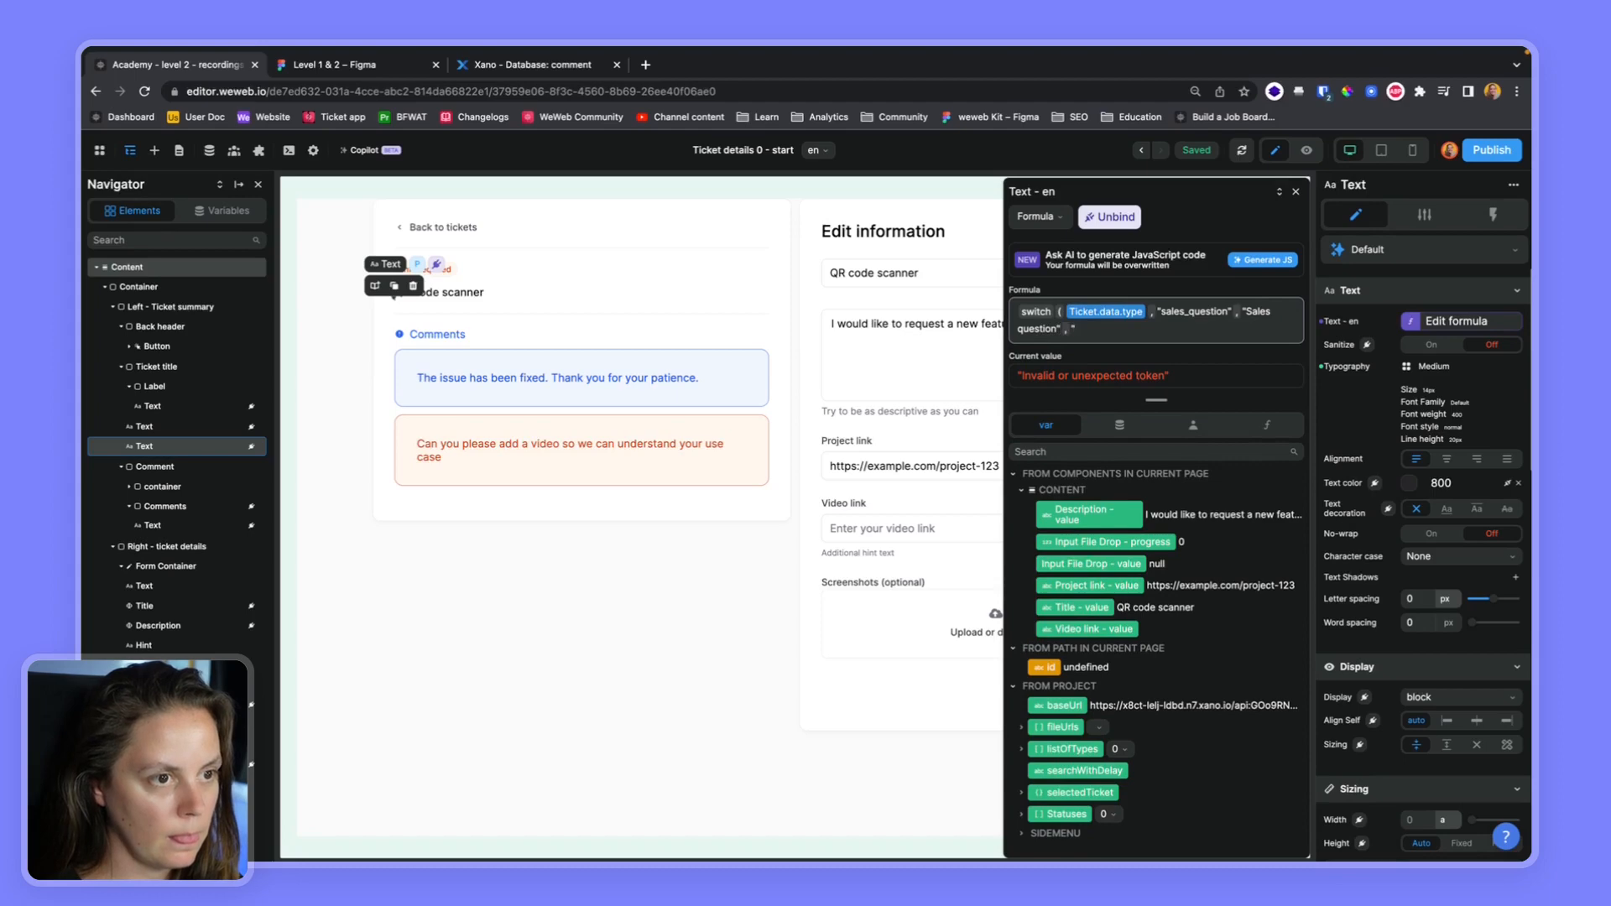
Add the type cases "product_feedback" returning "Product feedback" and "bug" returning "Bug", then close the formula and preview the page
text("product_feedback" , "Product feedb)
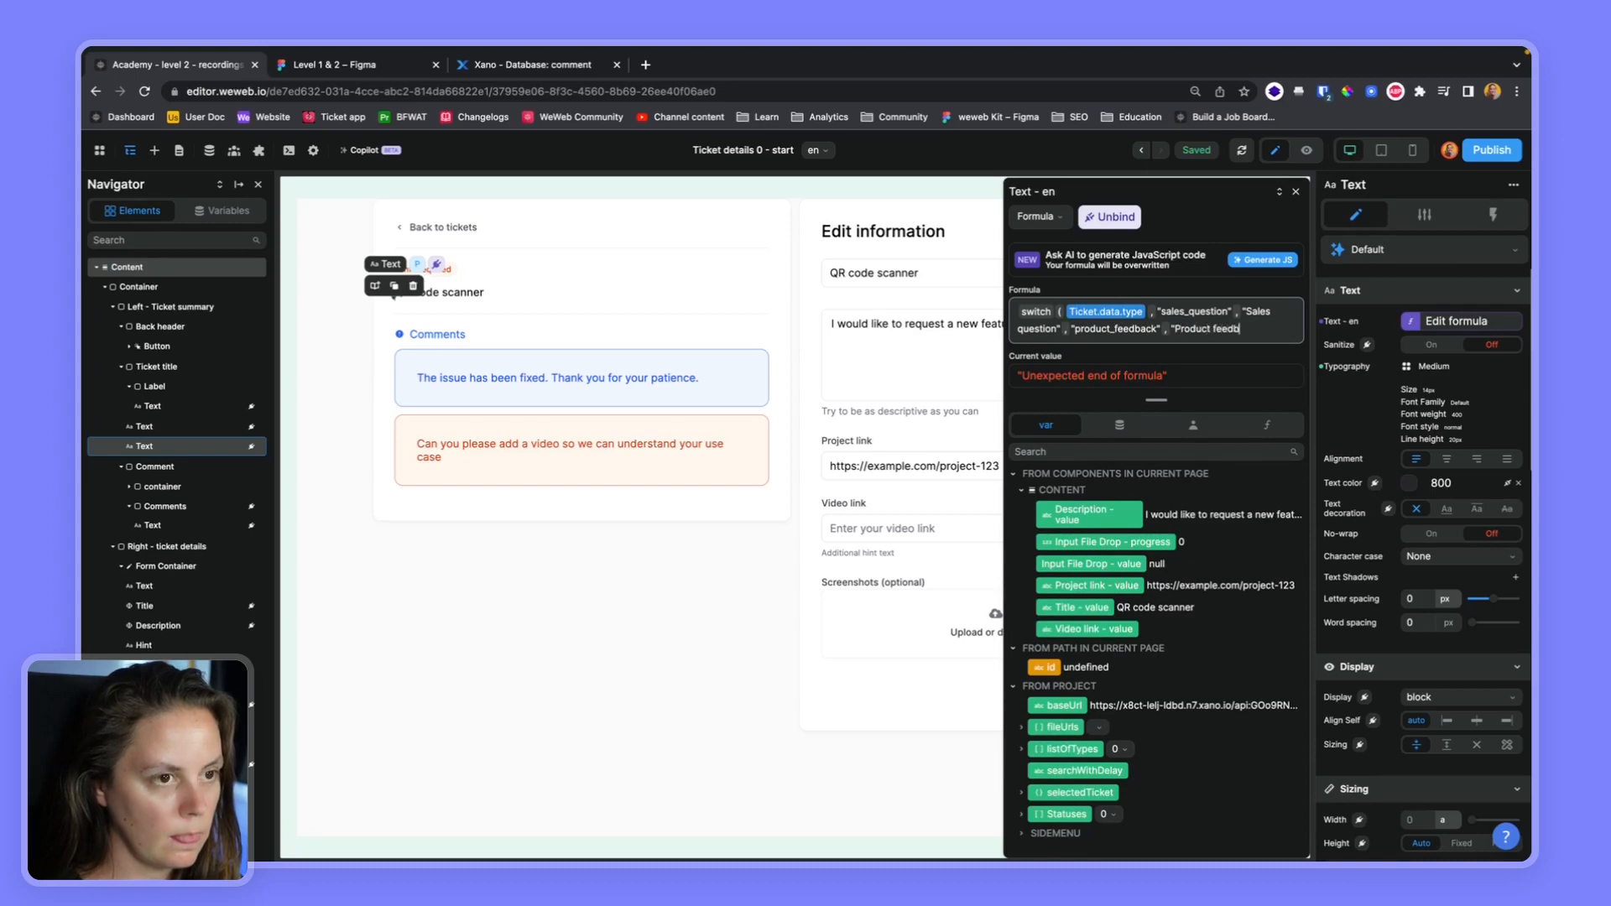
text(ack" , "bug" , "Bug" ))
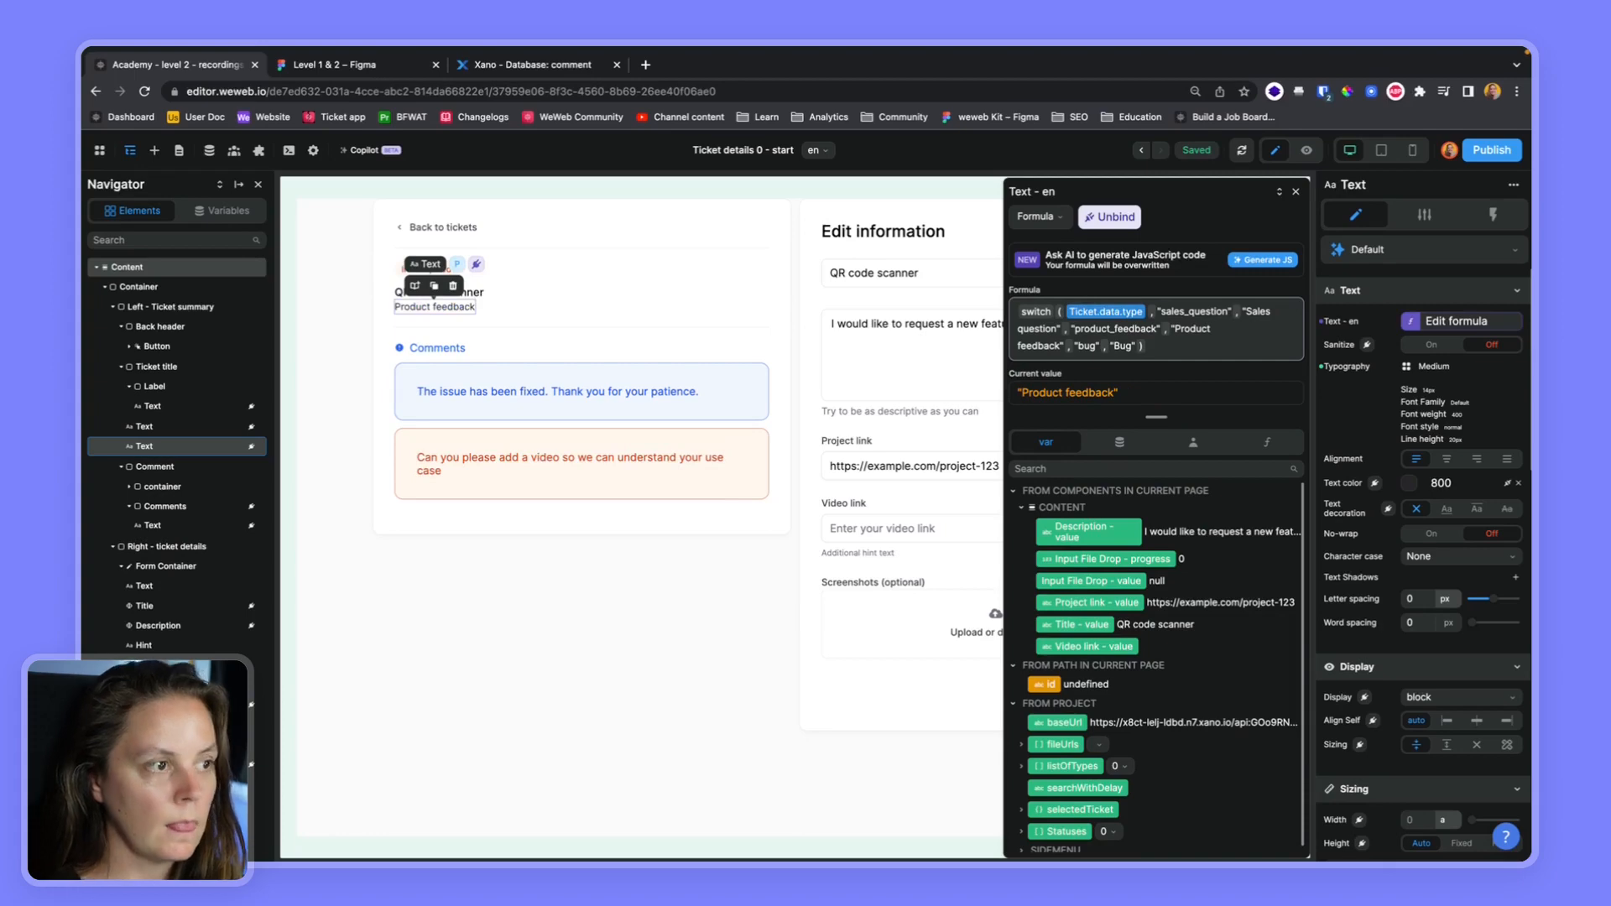
click(1296, 192)
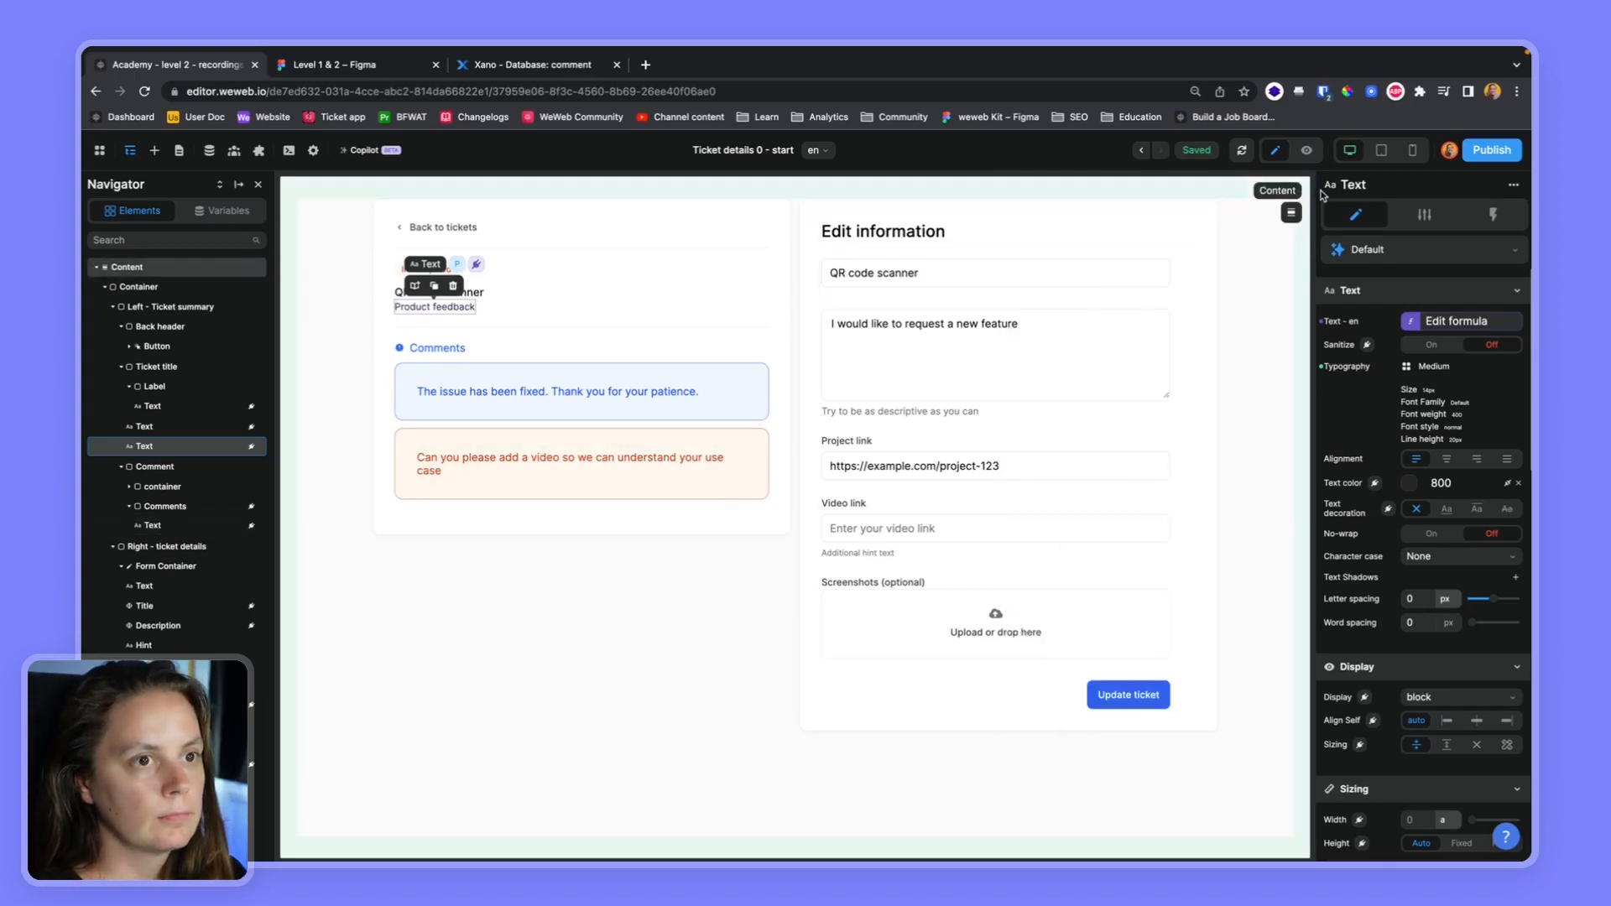
click(1307, 151)
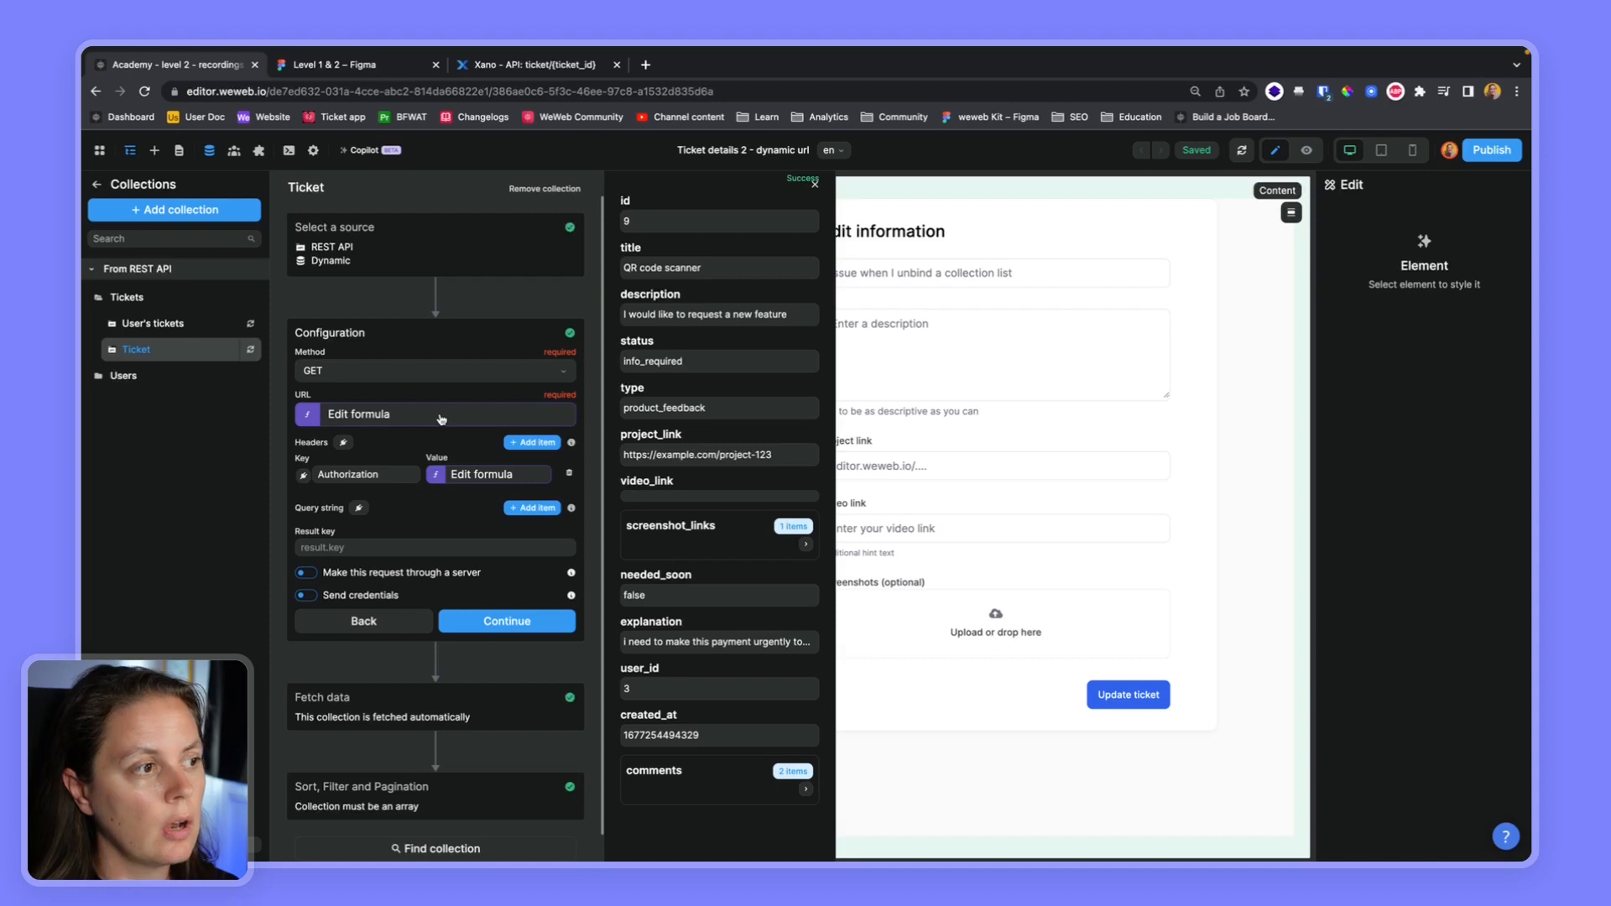
Inspect the fixed ticket ID in the Ticket collection's URL formula and rerun the ticket endpoint in Xano with ticket_id 11
click(370, 415)
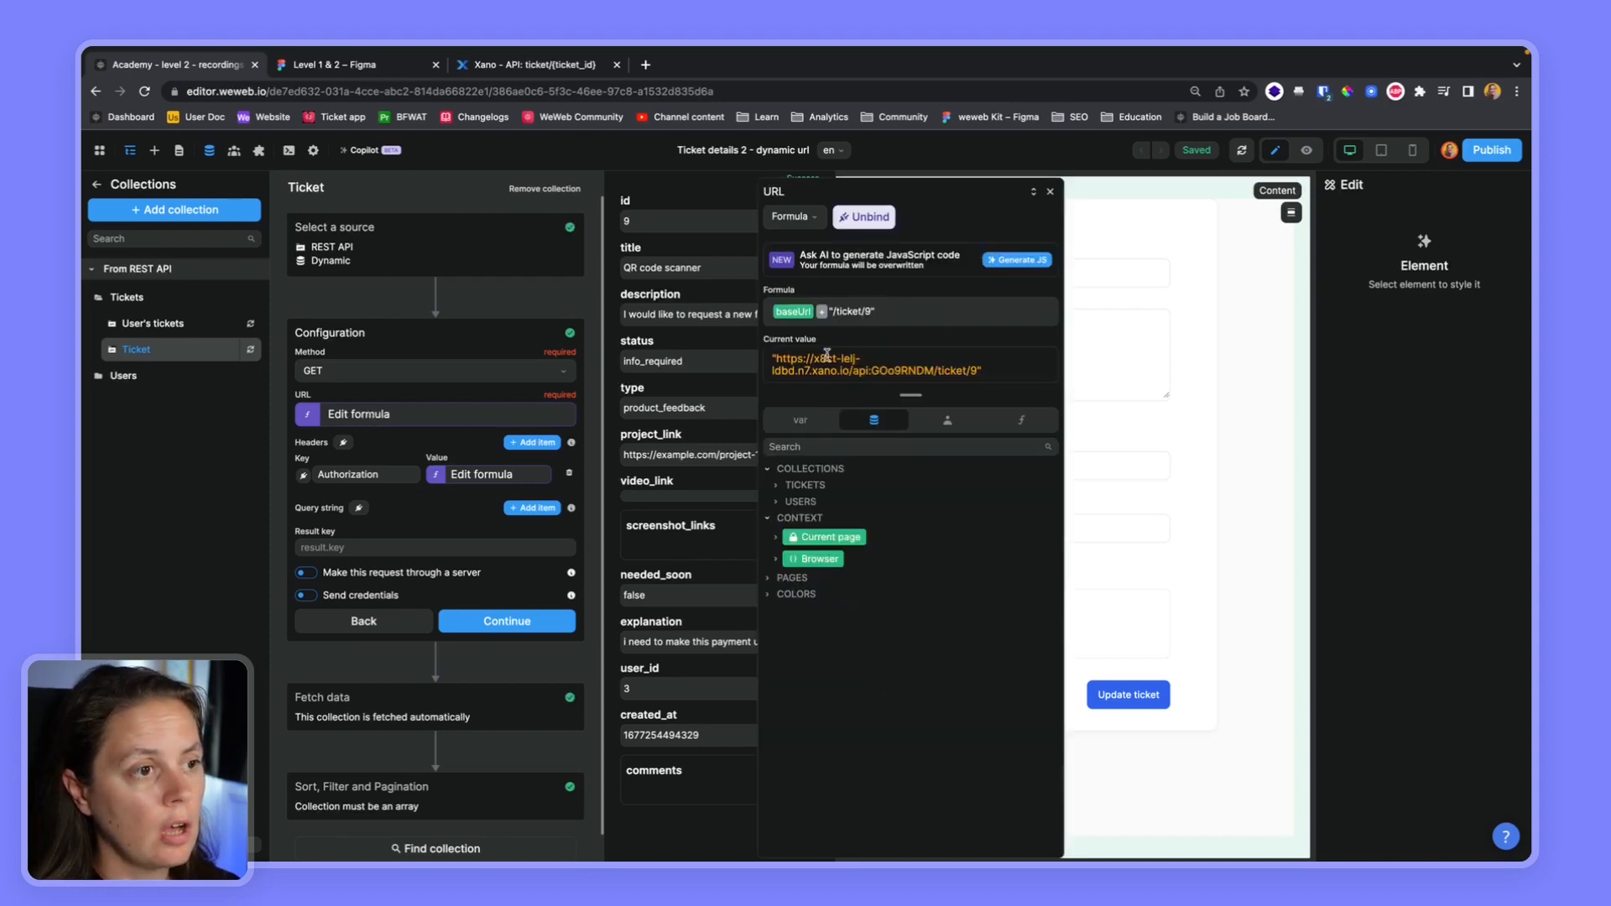
click(869, 312)
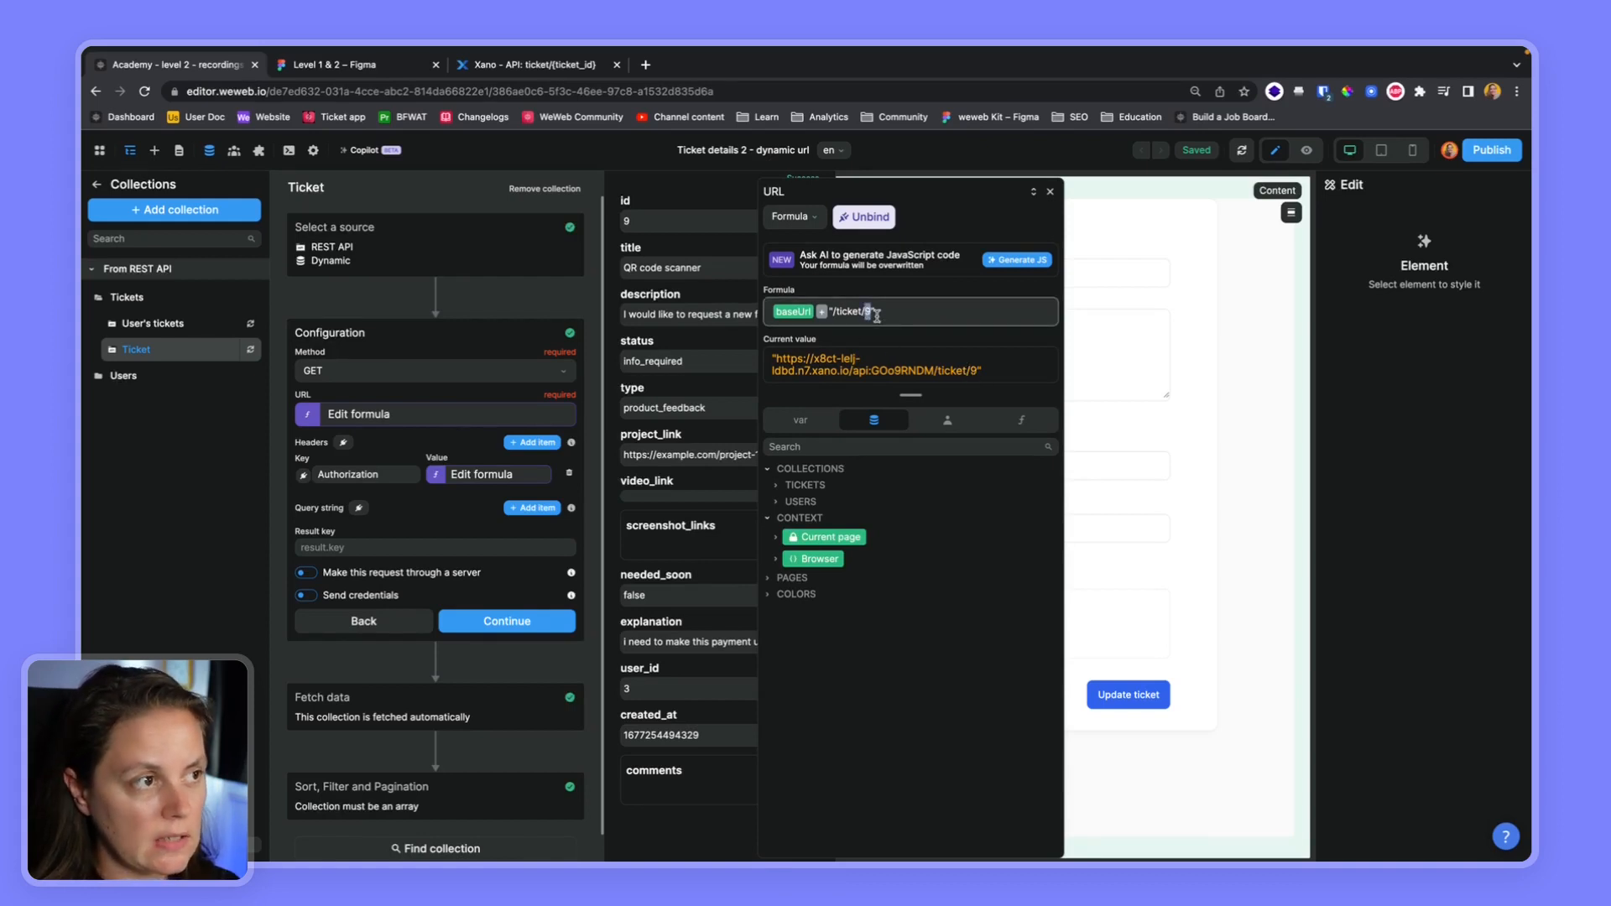
click(582, 71)
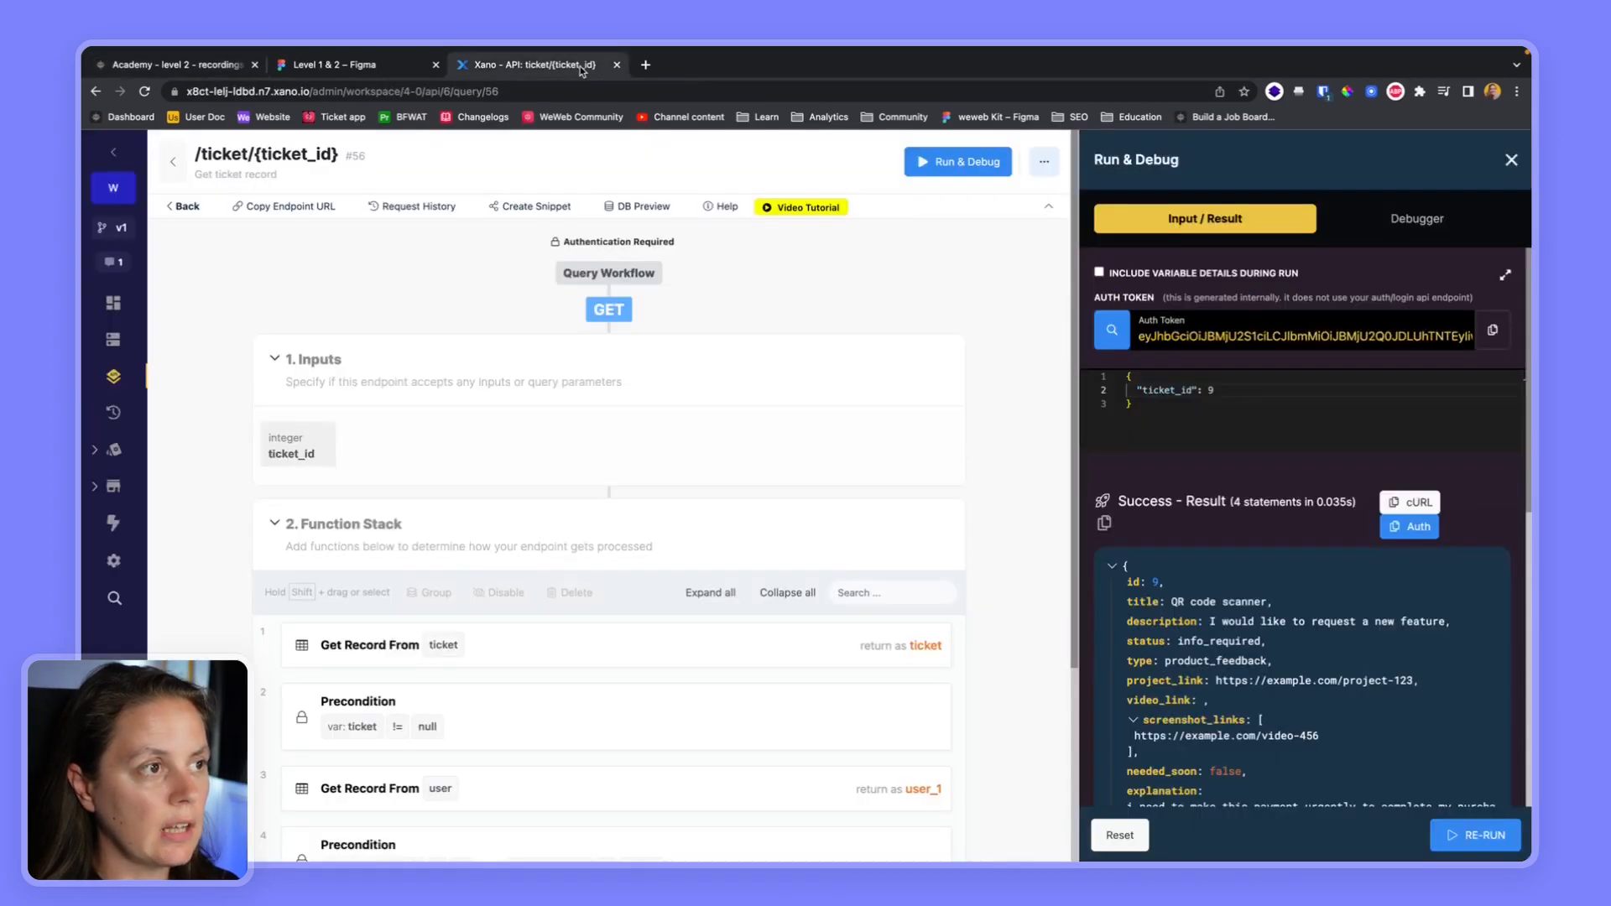
click(1218, 391)
key(shift+Left)
text(11)
scroll(1218, 392, down, 2)
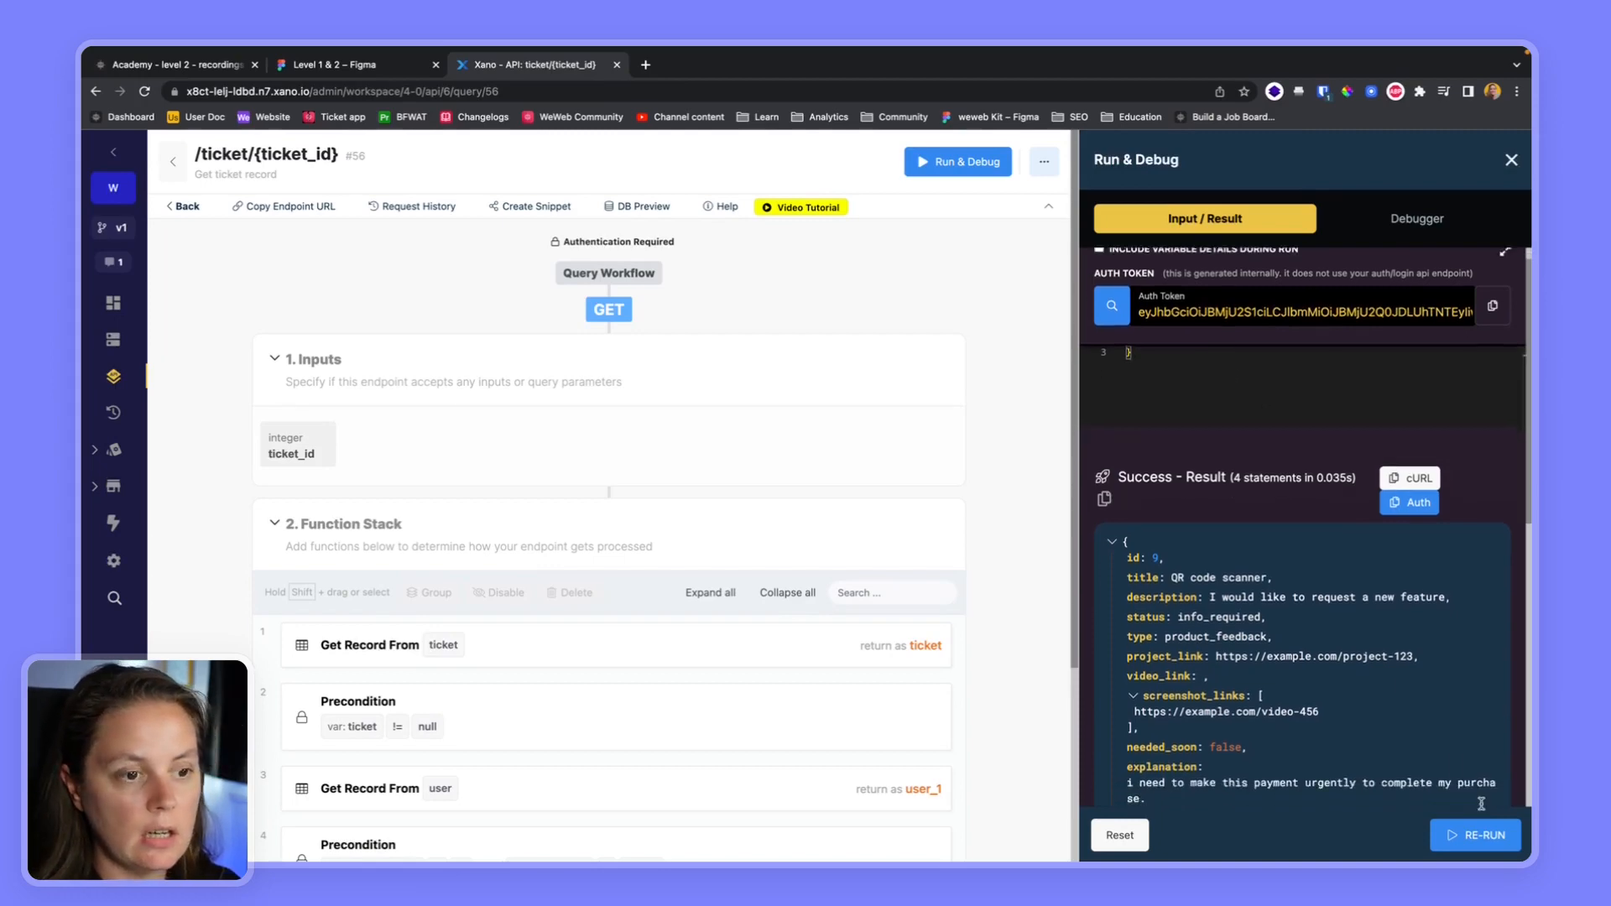
click(1485, 839)
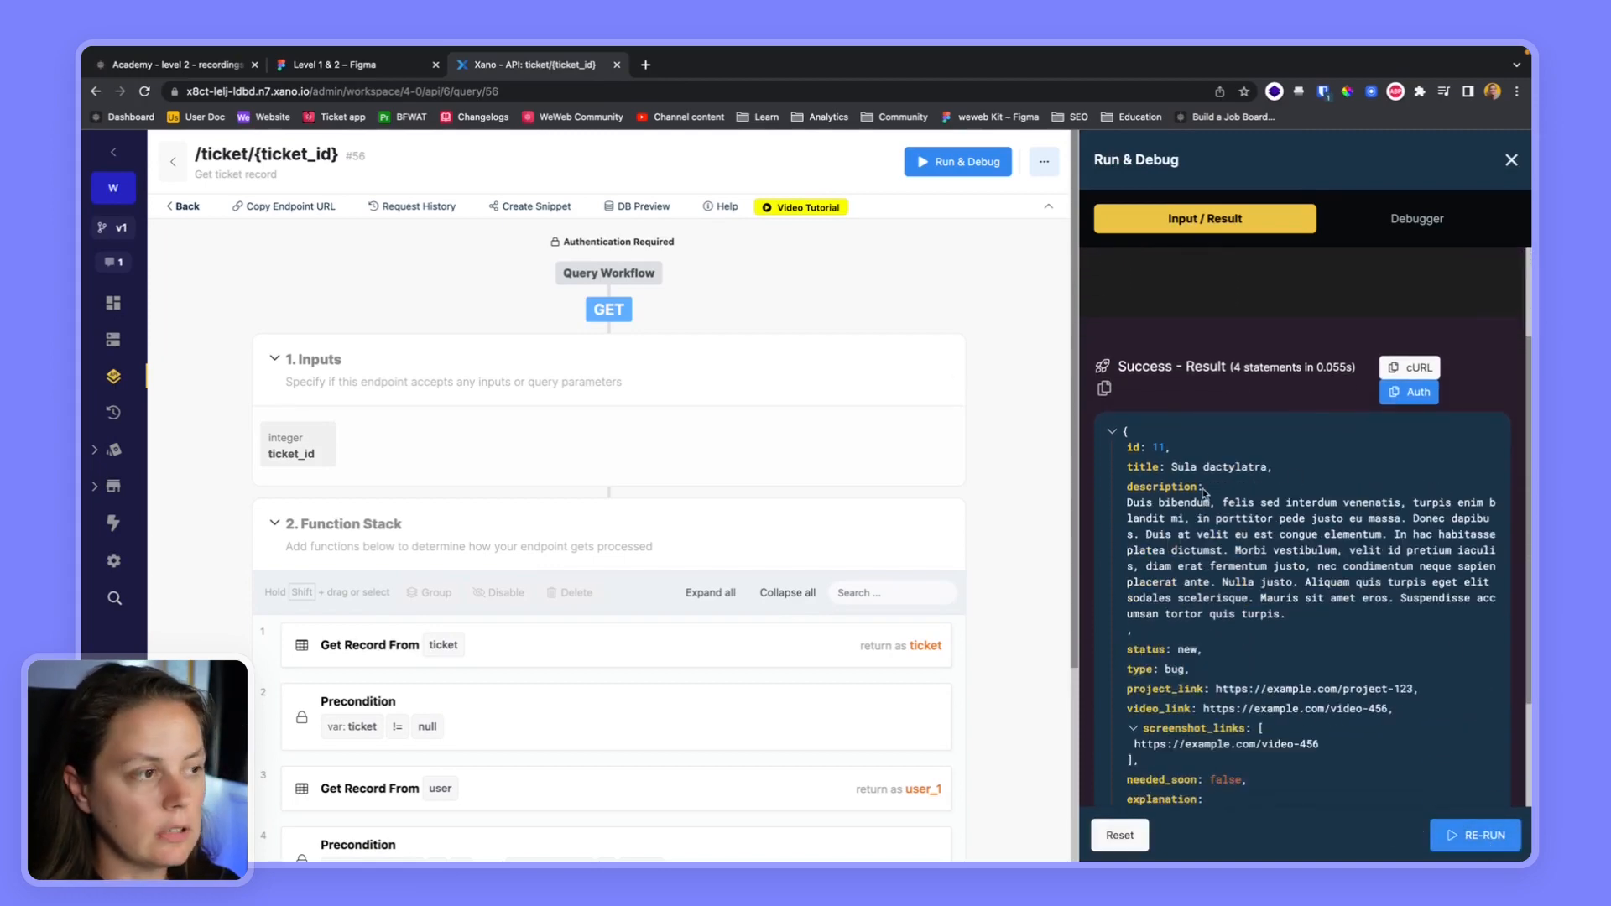
Switch to WeWeb and add a ticket_id variable with default value 9 to the "Ticket details 2 - dynamic url" page's URL path
click(188, 67)
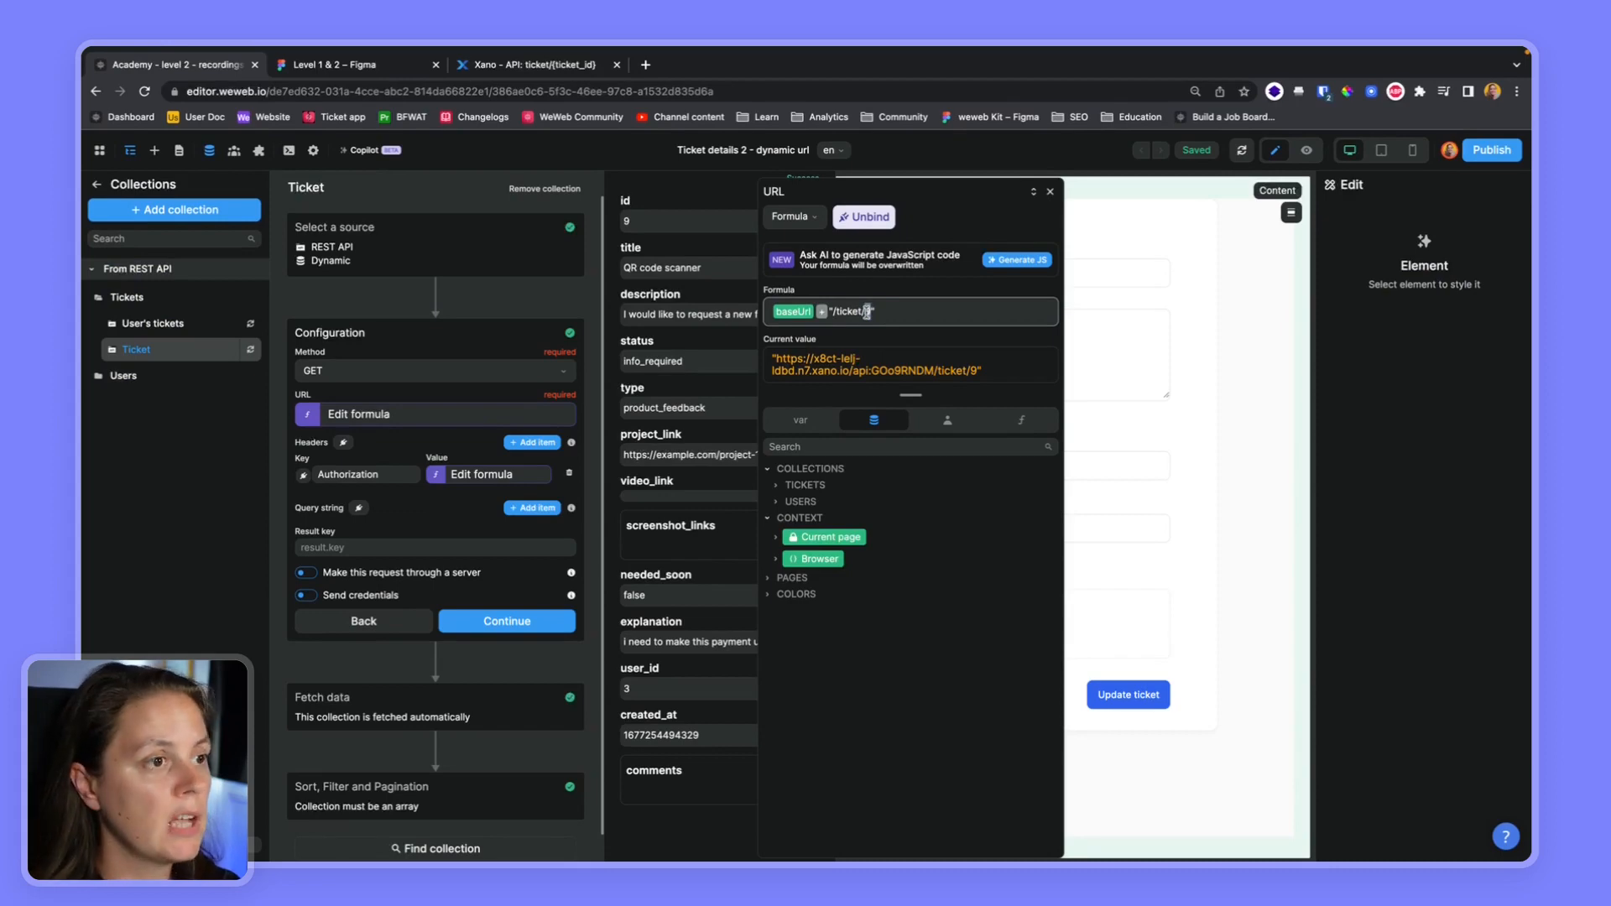
click(1164, 314)
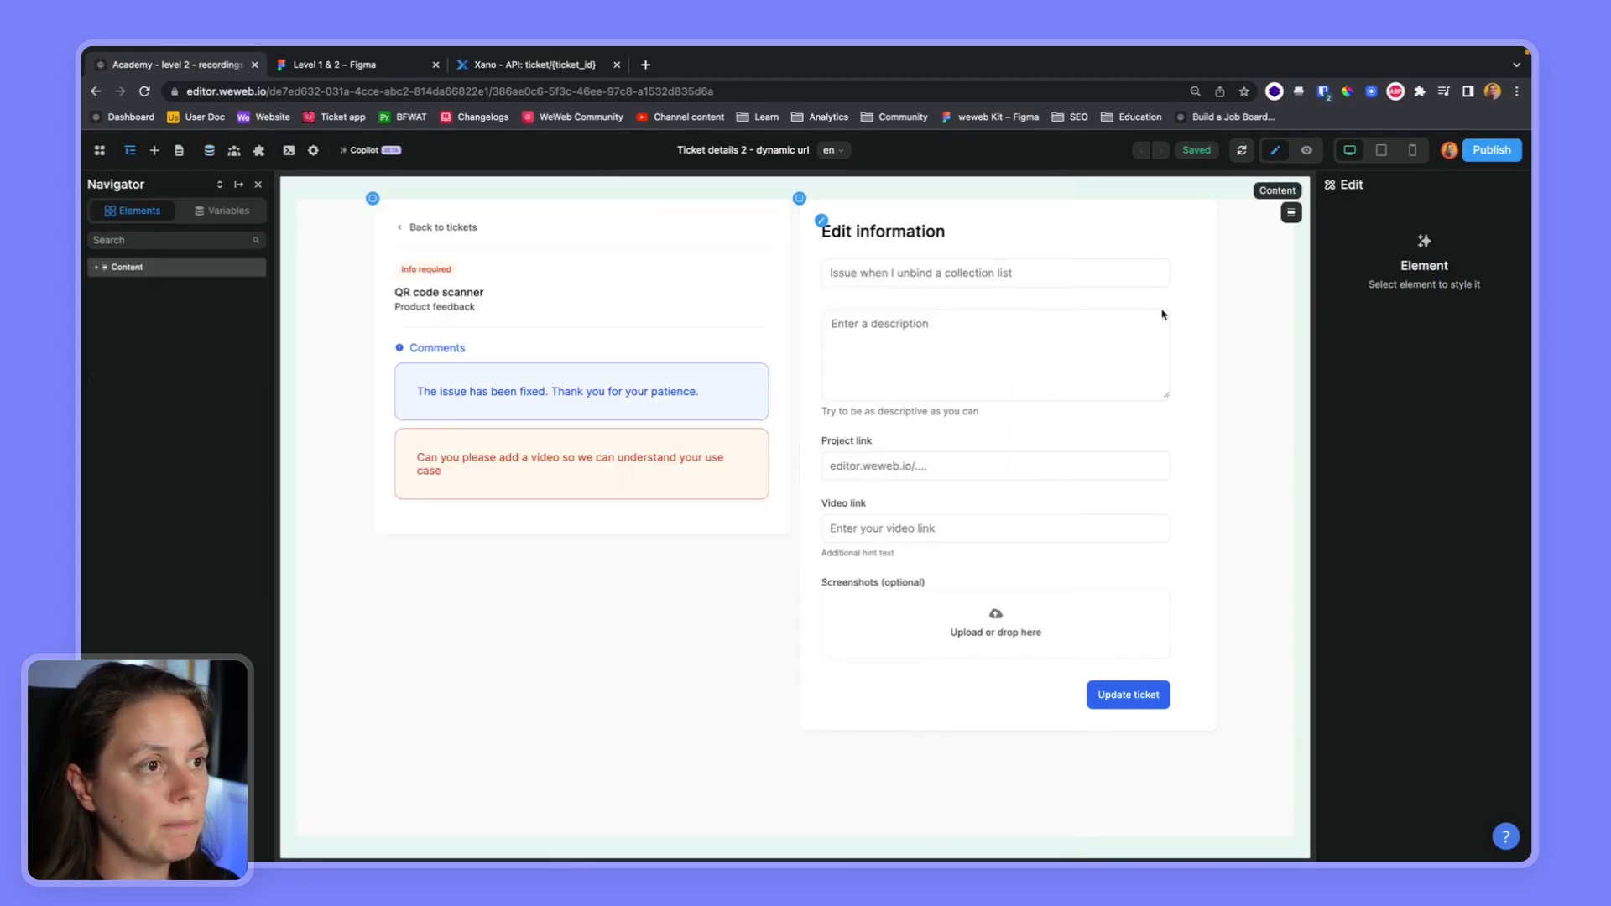
click(179, 151)
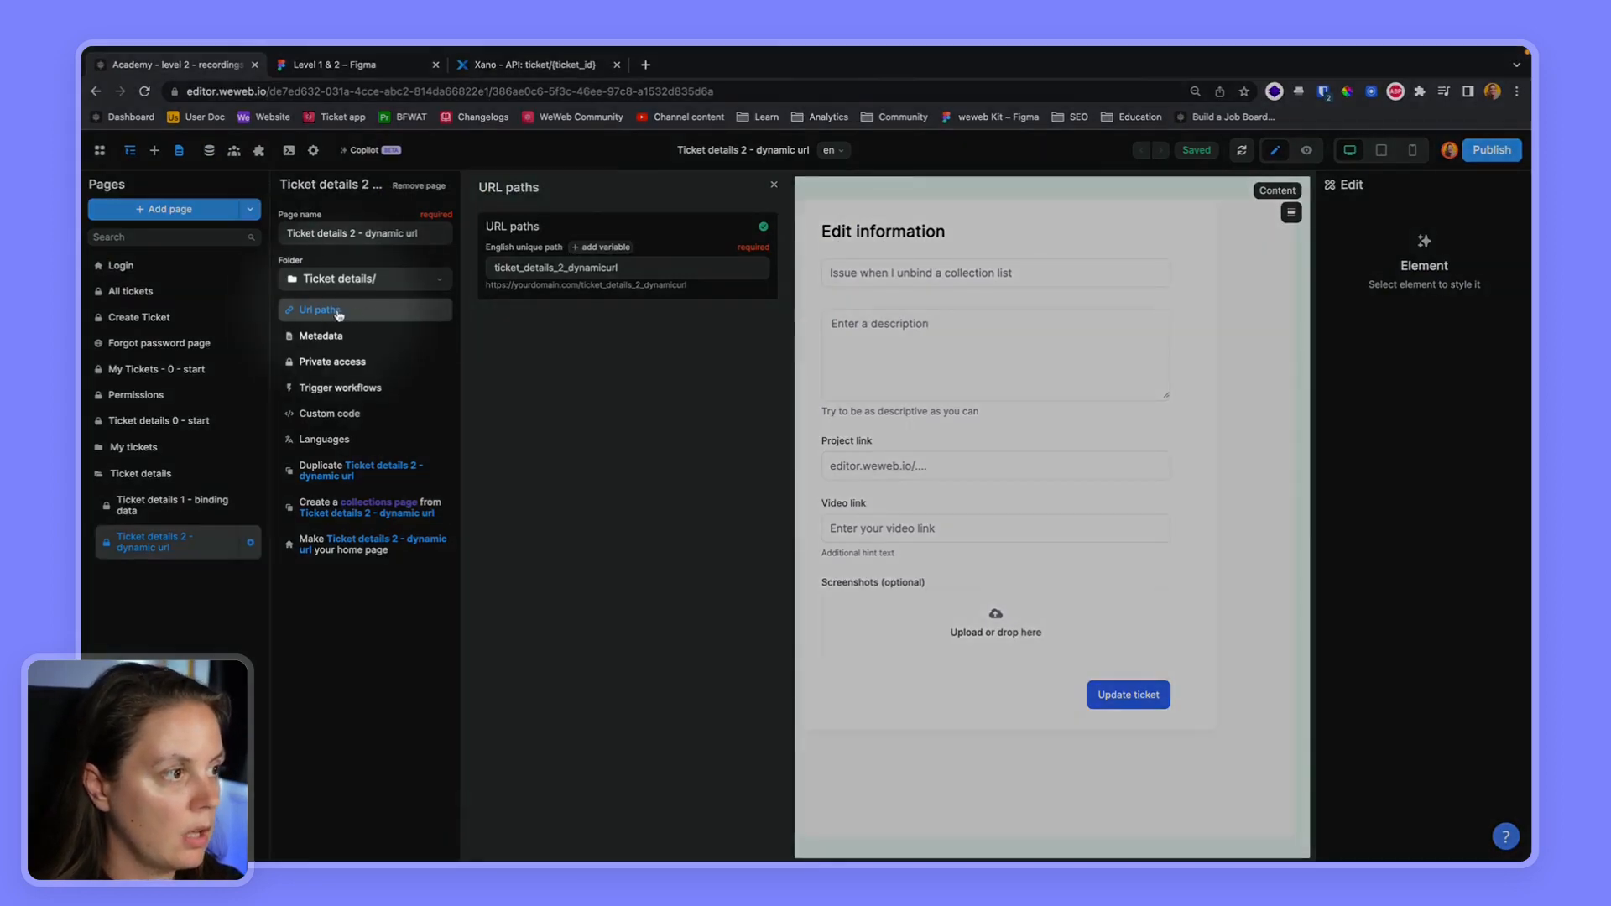
click(611, 248)
double_click(498, 328)
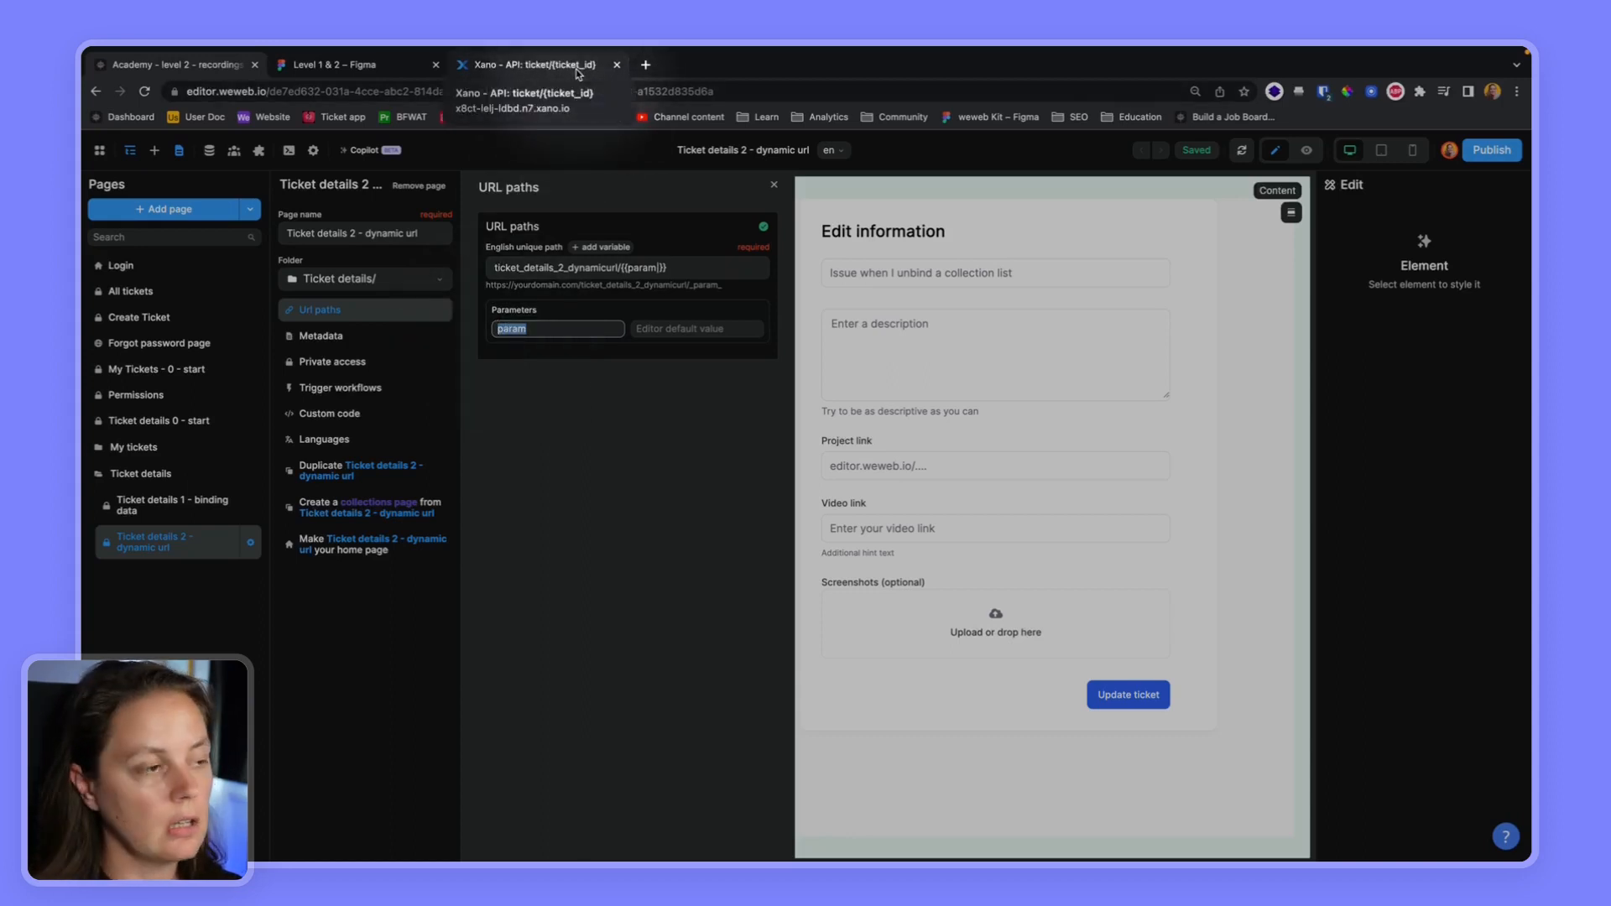
text(ticket_id)
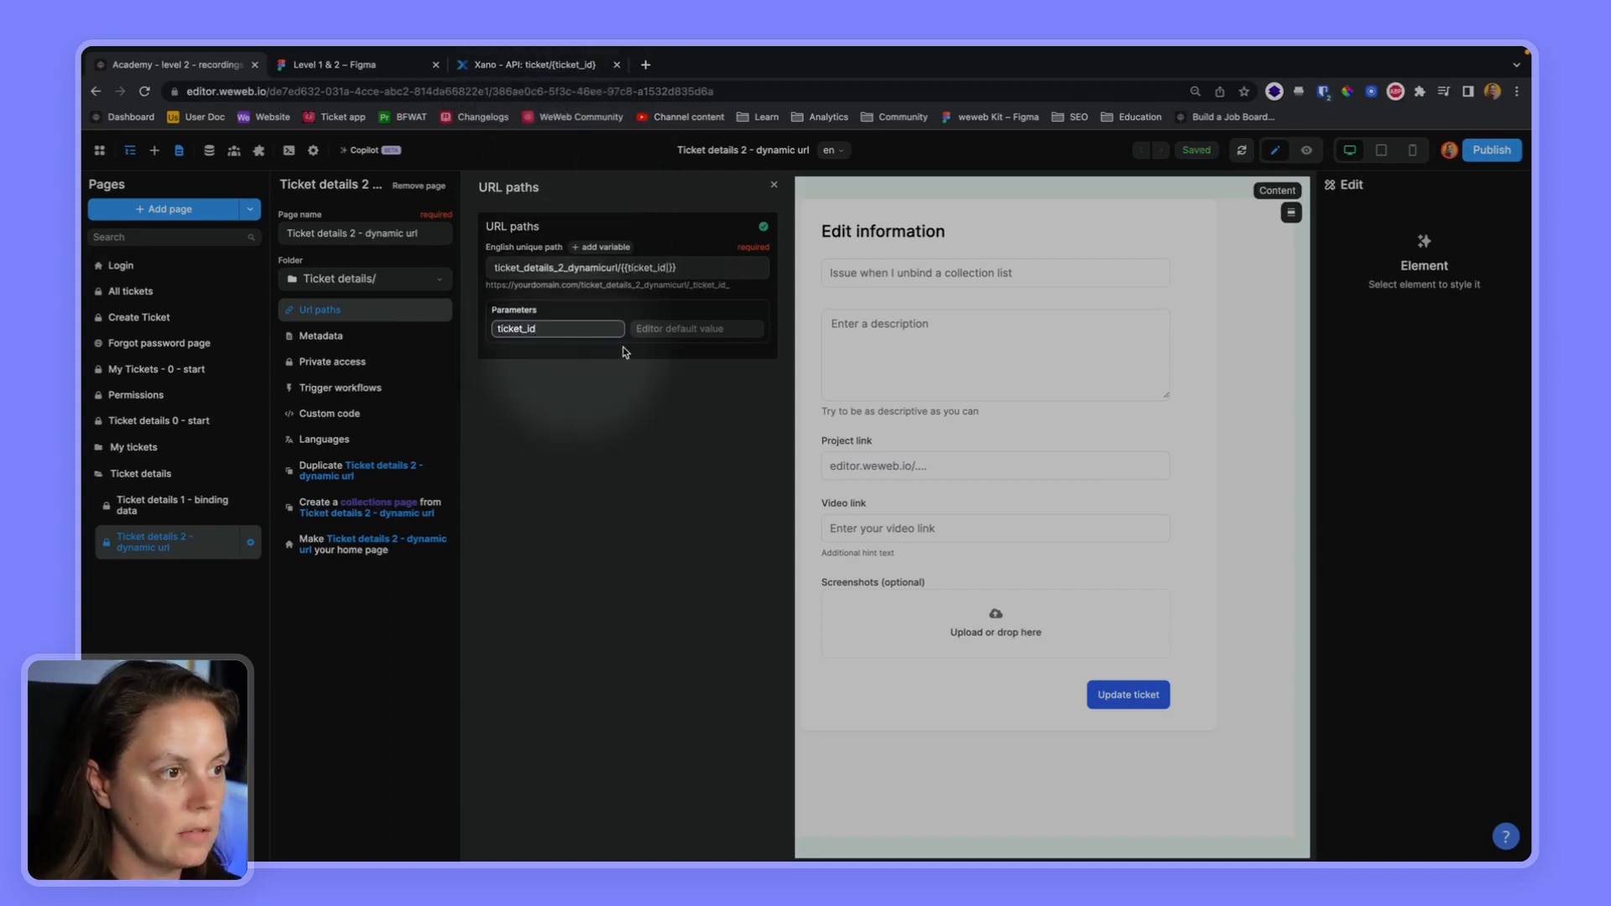
click(680, 326)
text(9)
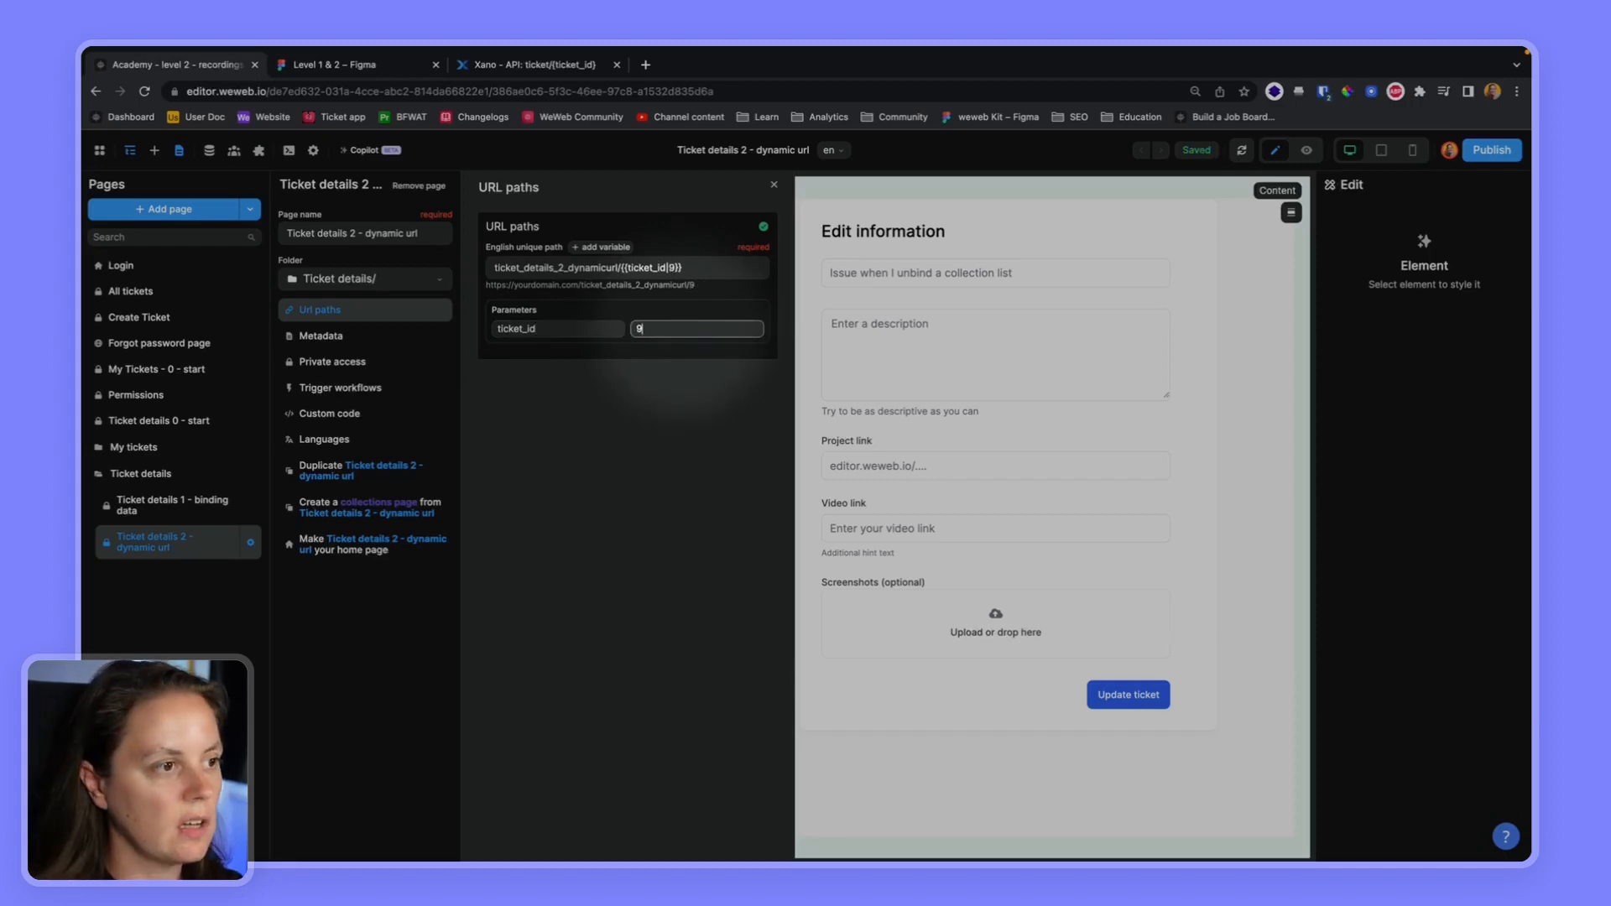
Replace the fixed ID 9 in the Ticket collection's URL formula with the page's ticket_id path variable and refetch the data
click(208, 151)
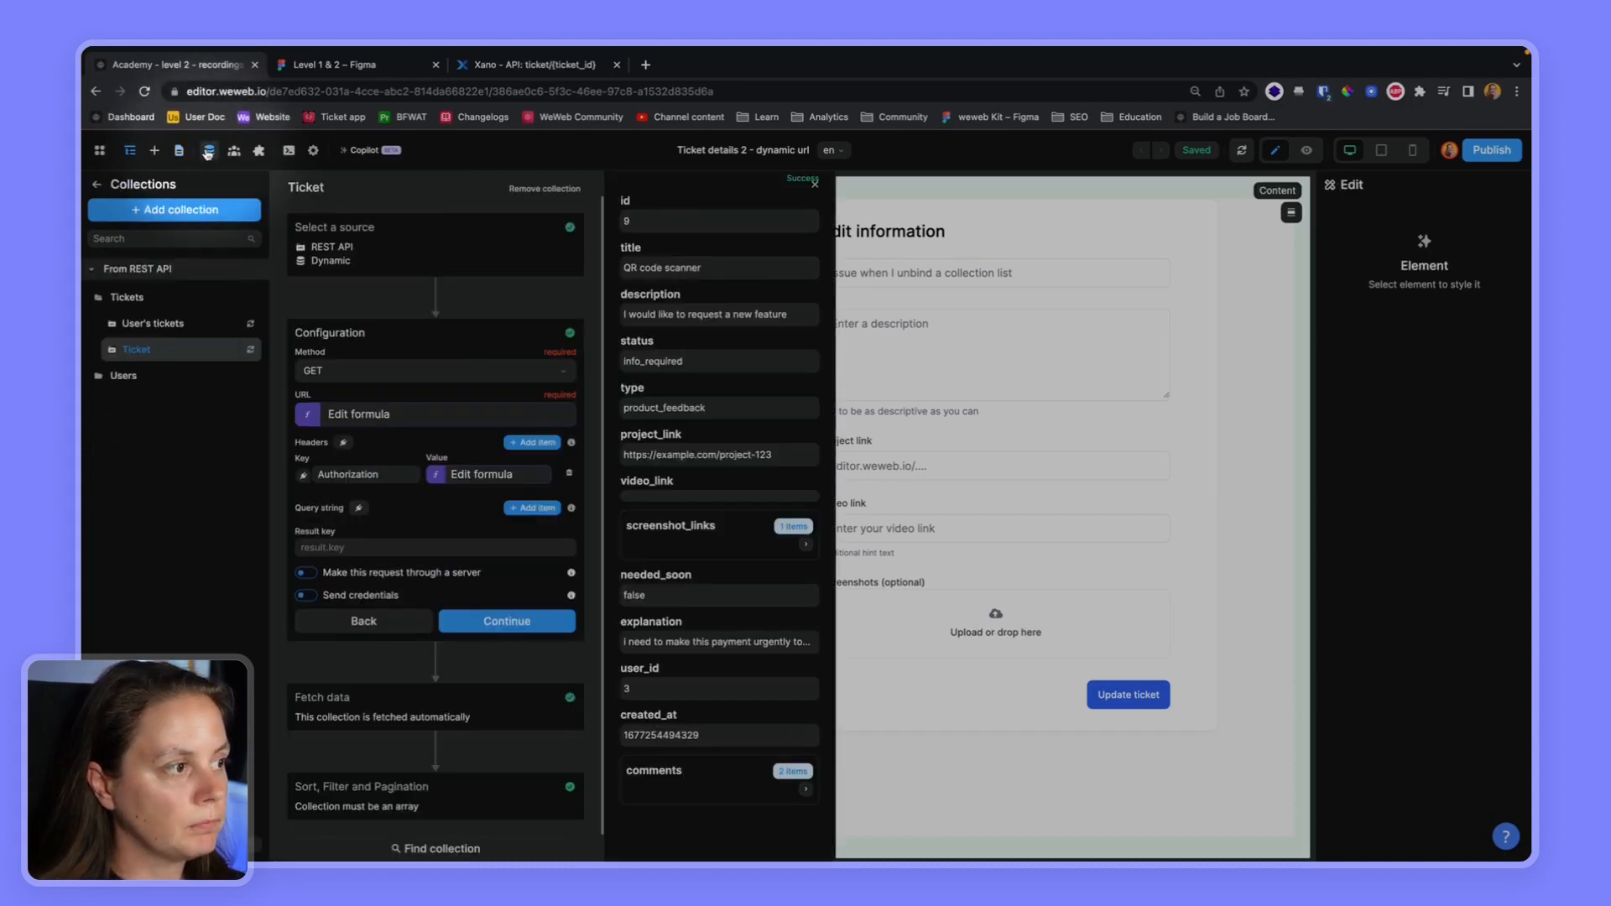
click(408, 417)
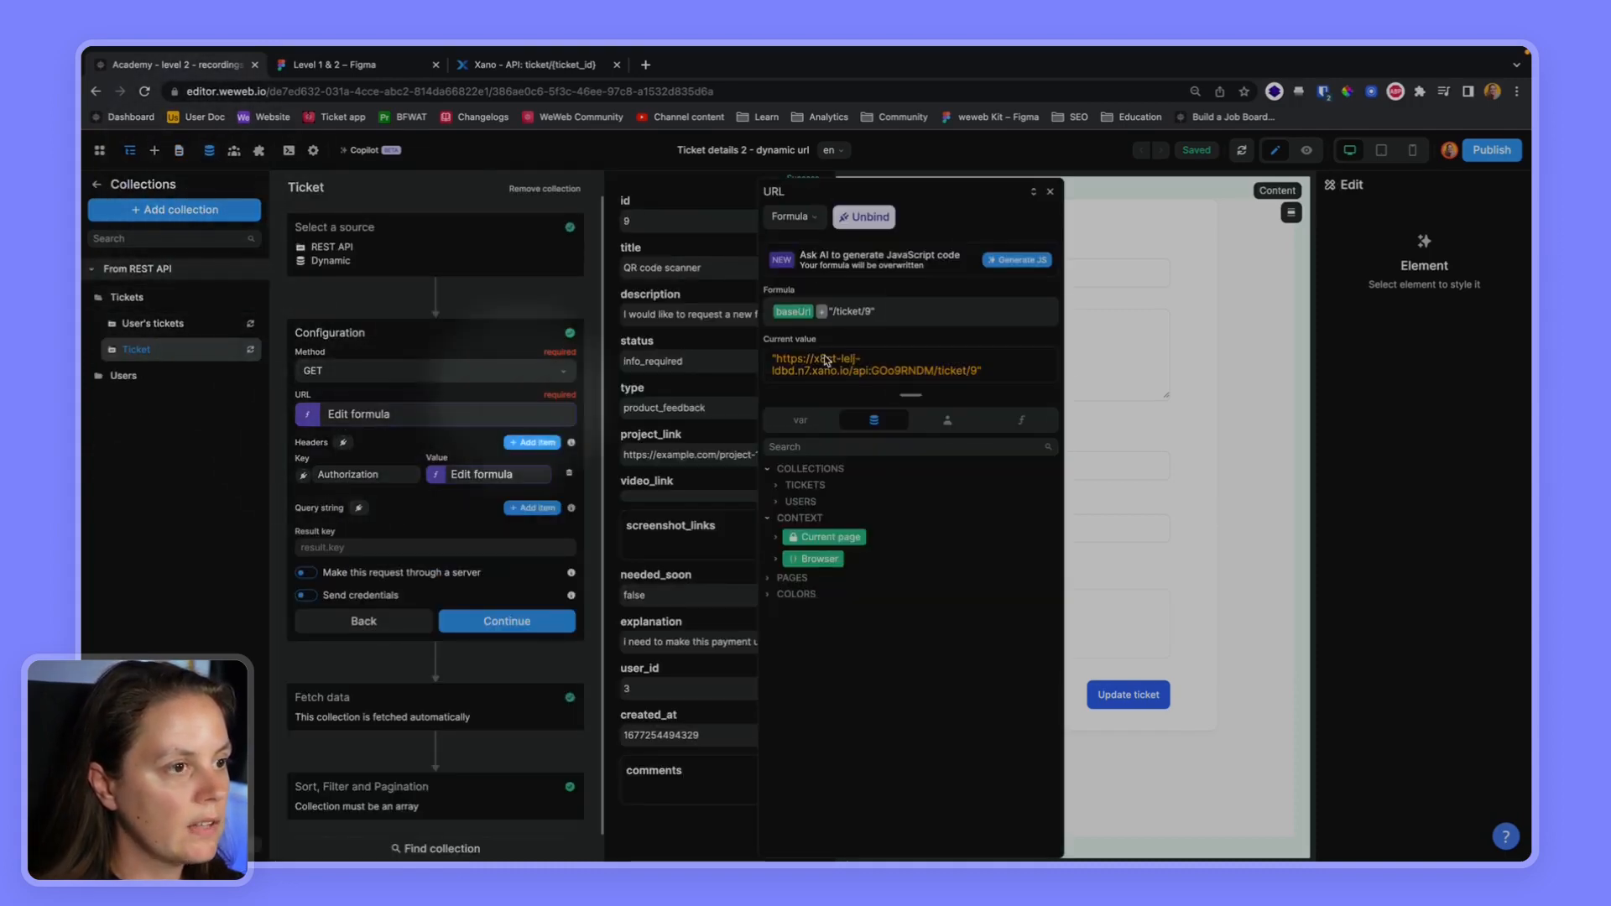
click(873, 310)
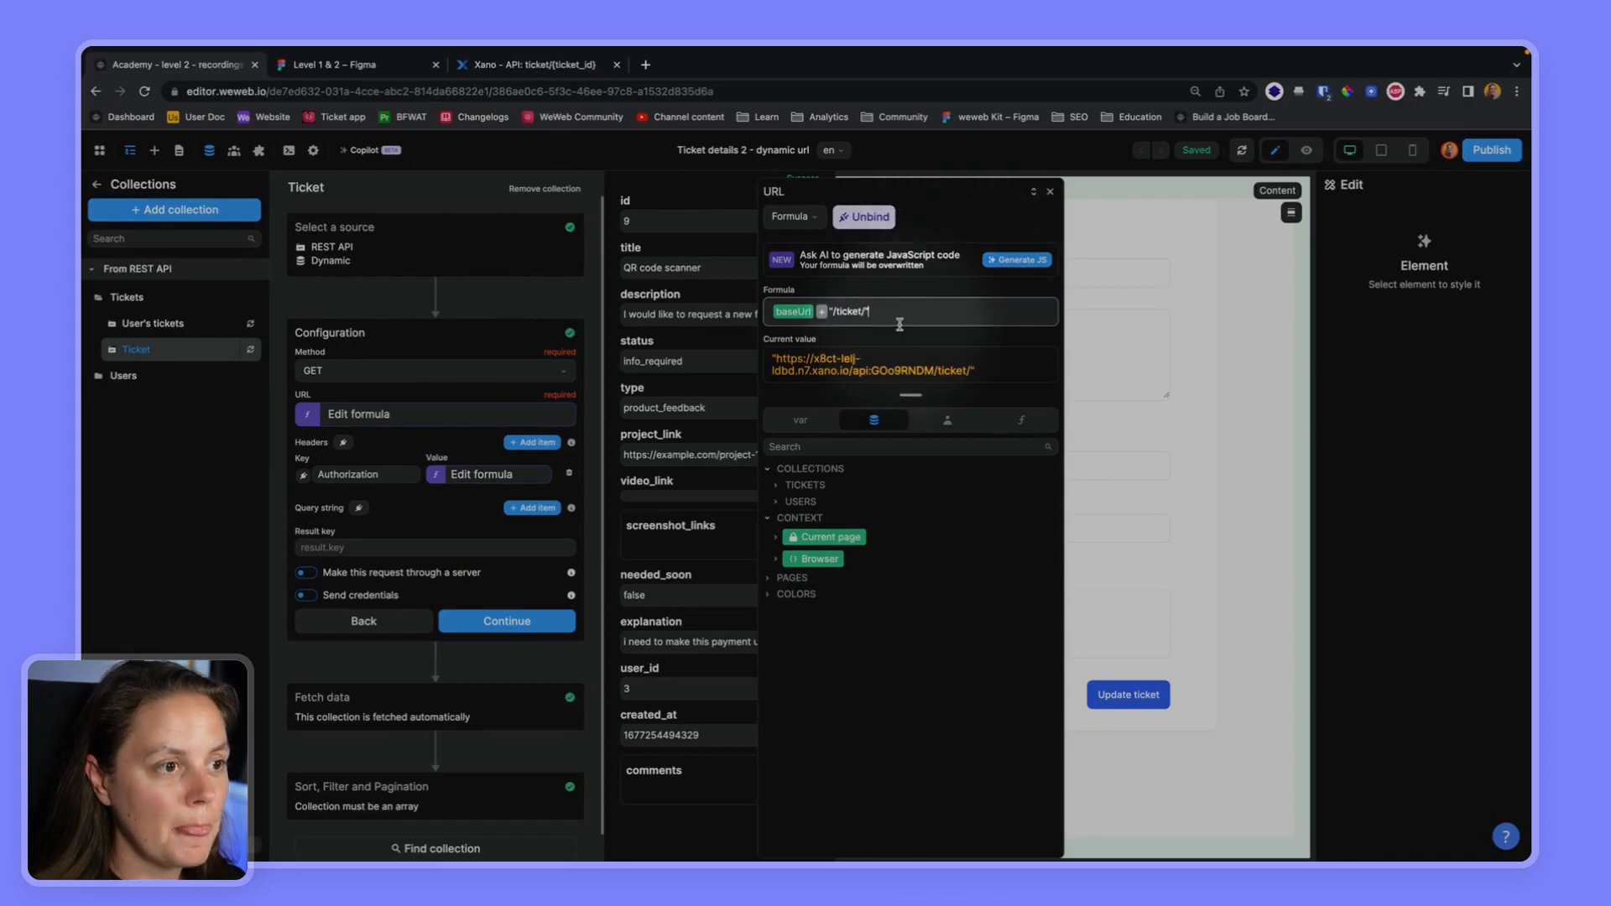
text(+)
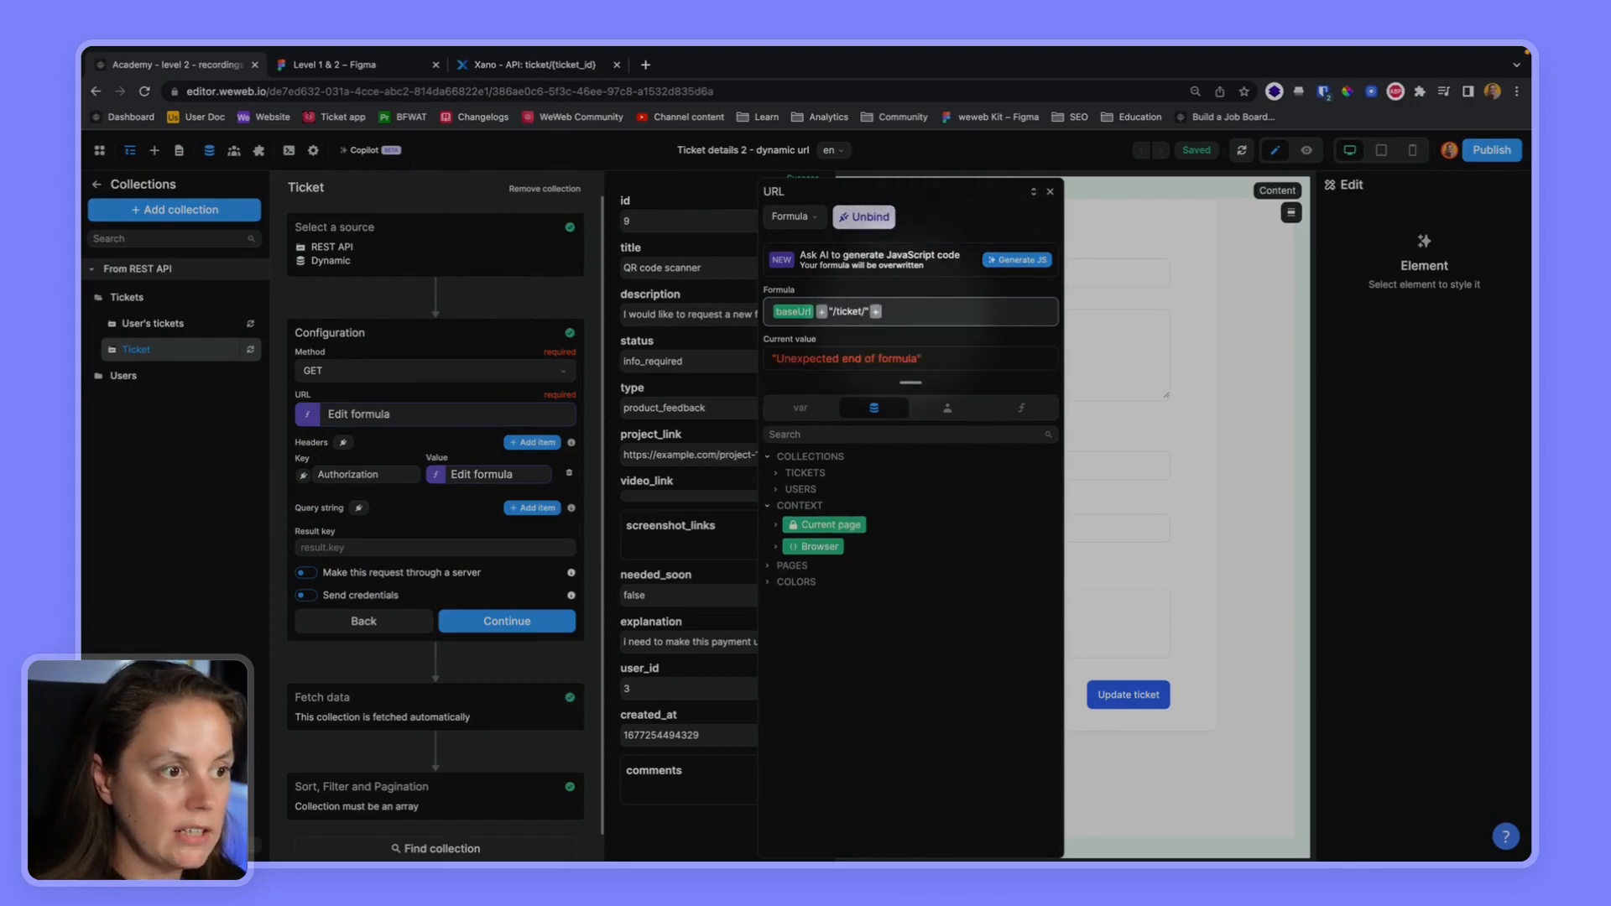
click(800, 408)
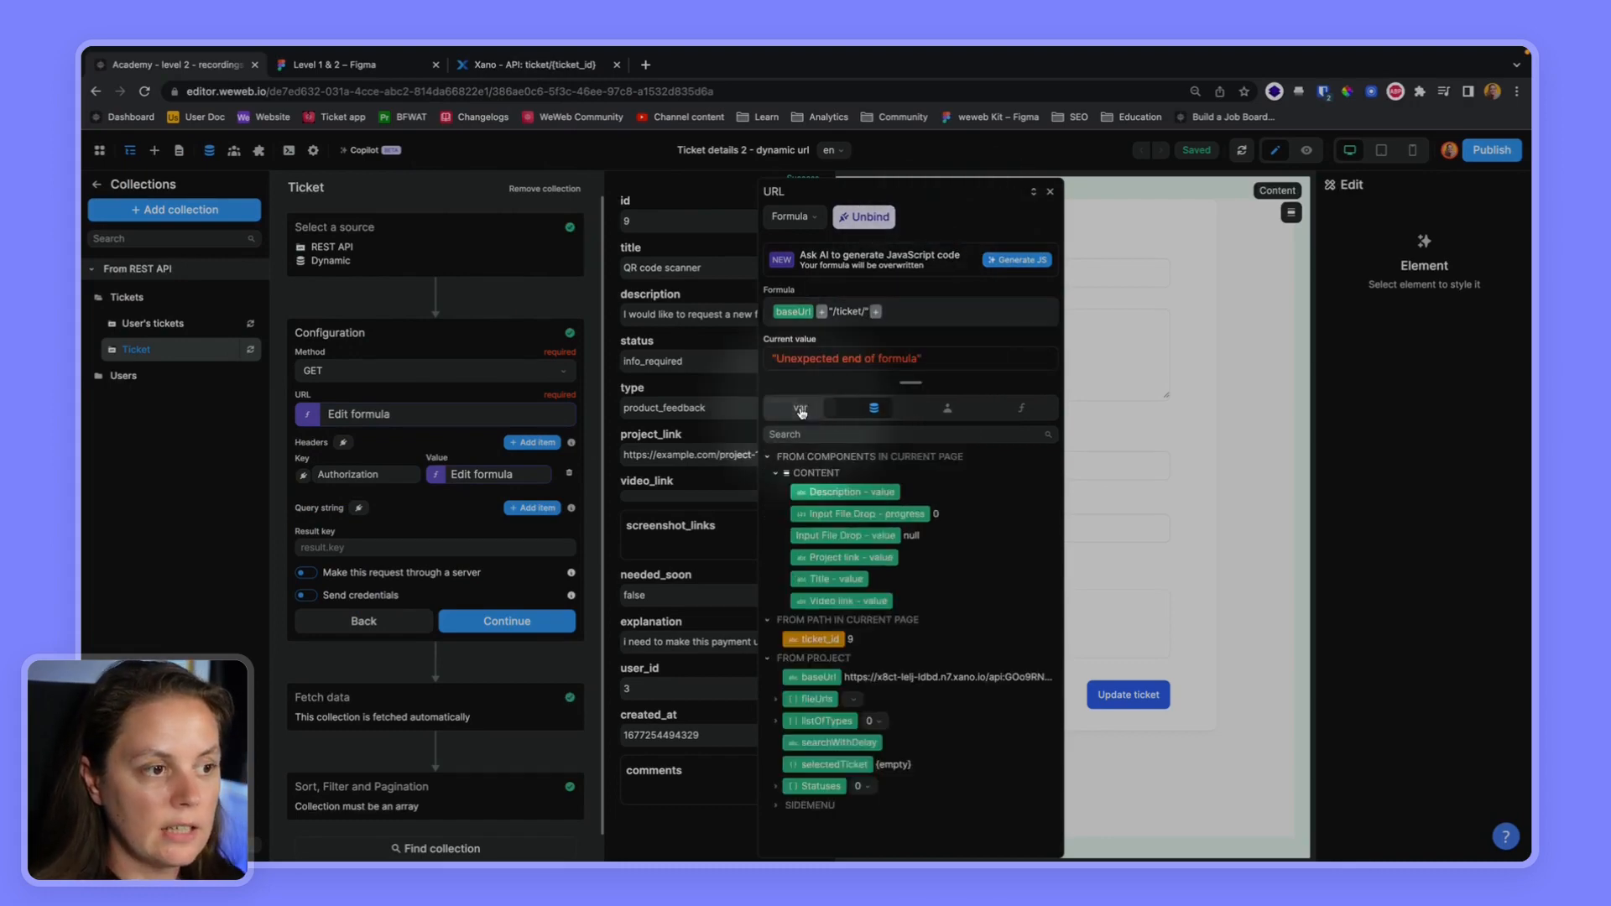
click(818, 640)
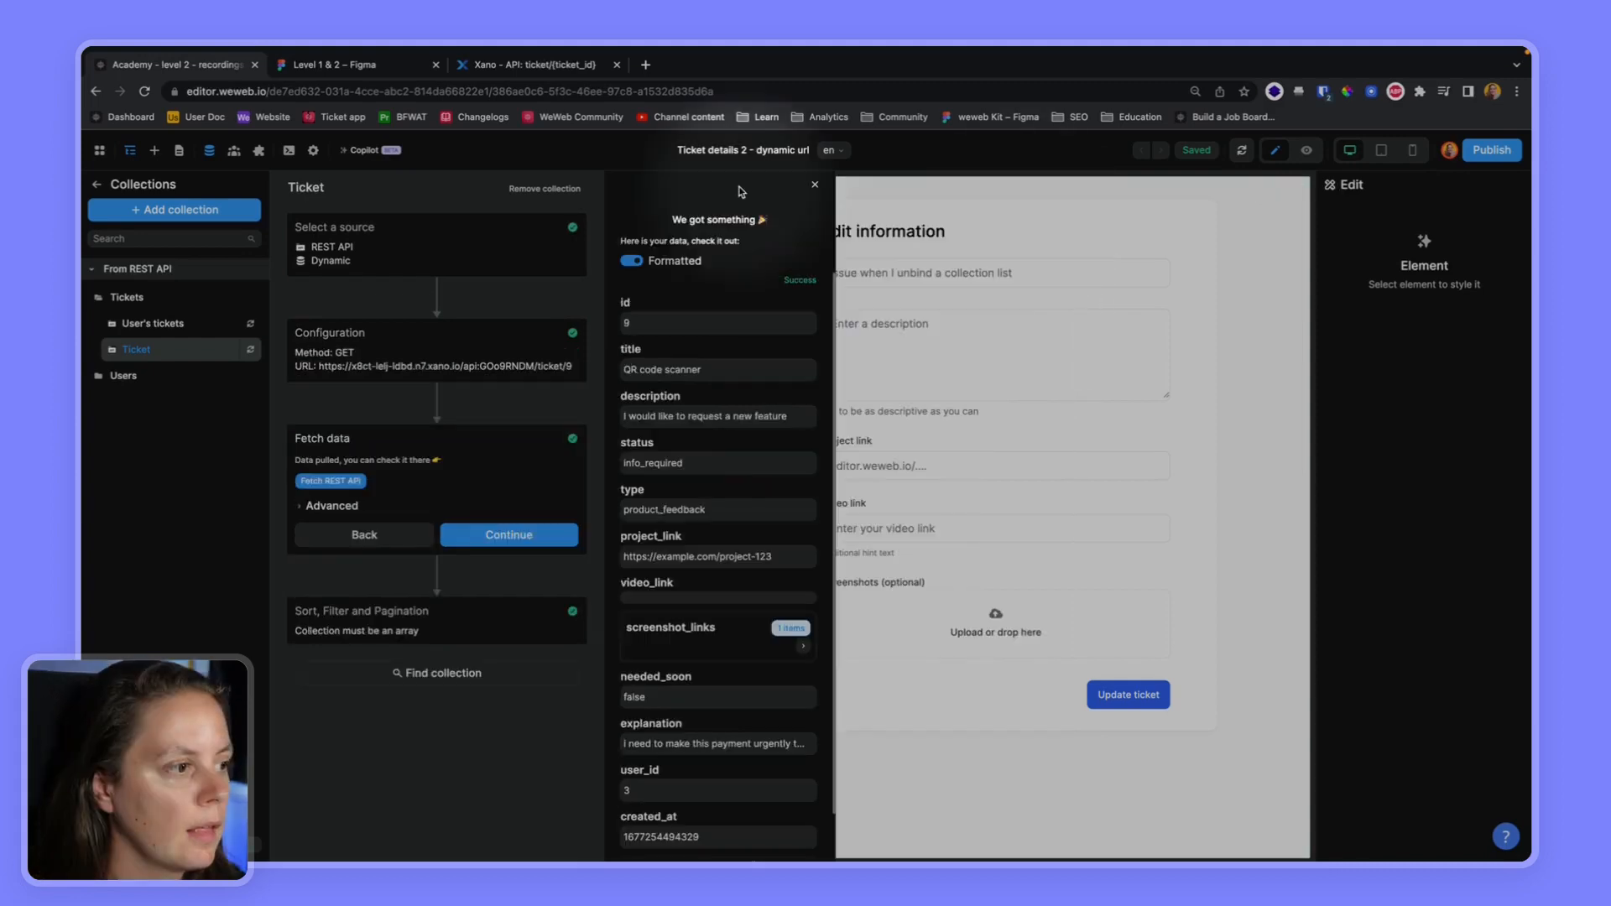
click(814, 186)
On the "My tickets 5 - Dynamic links" page, link the repeated Ticket element to the page "Ticket details 2 - dynamic url"
click(179, 151)
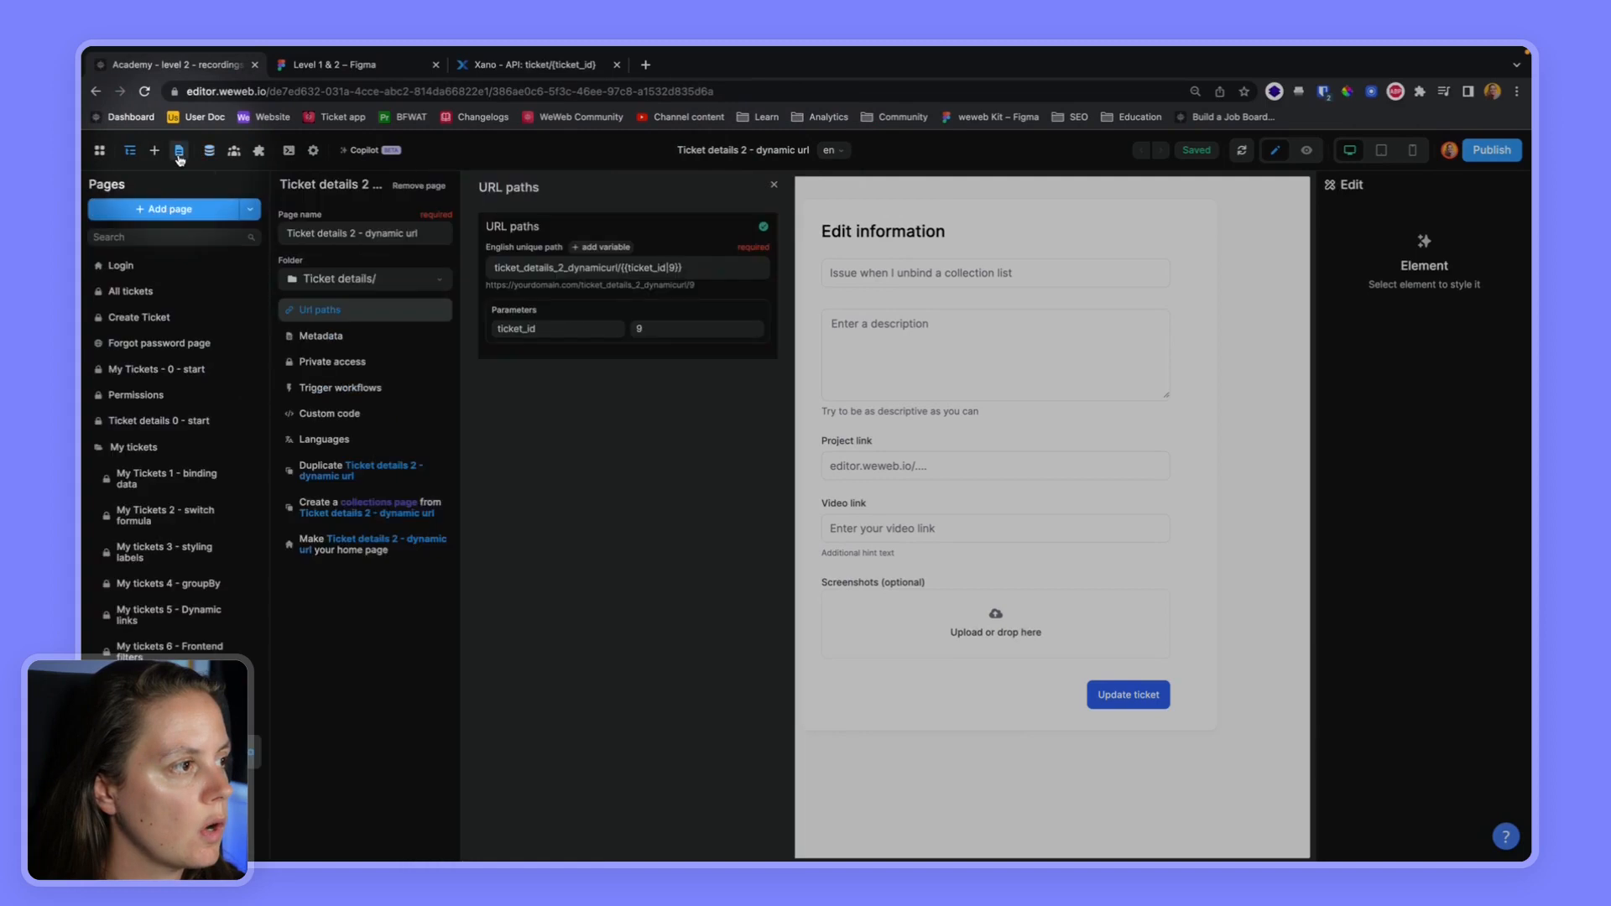
click(175, 622)
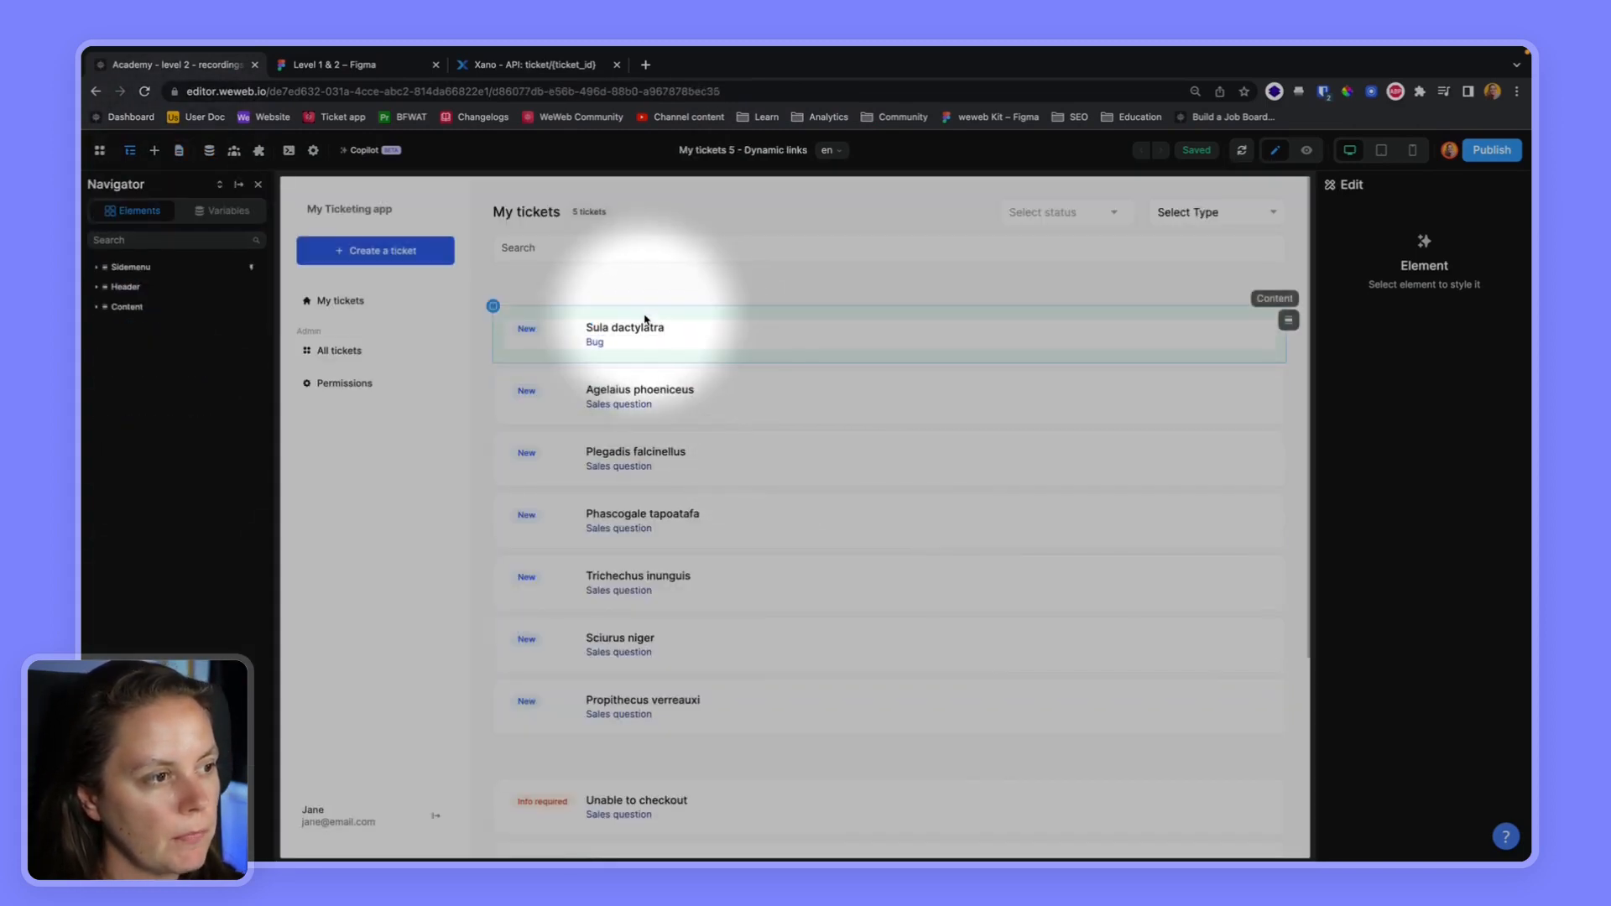
click(646, 319)
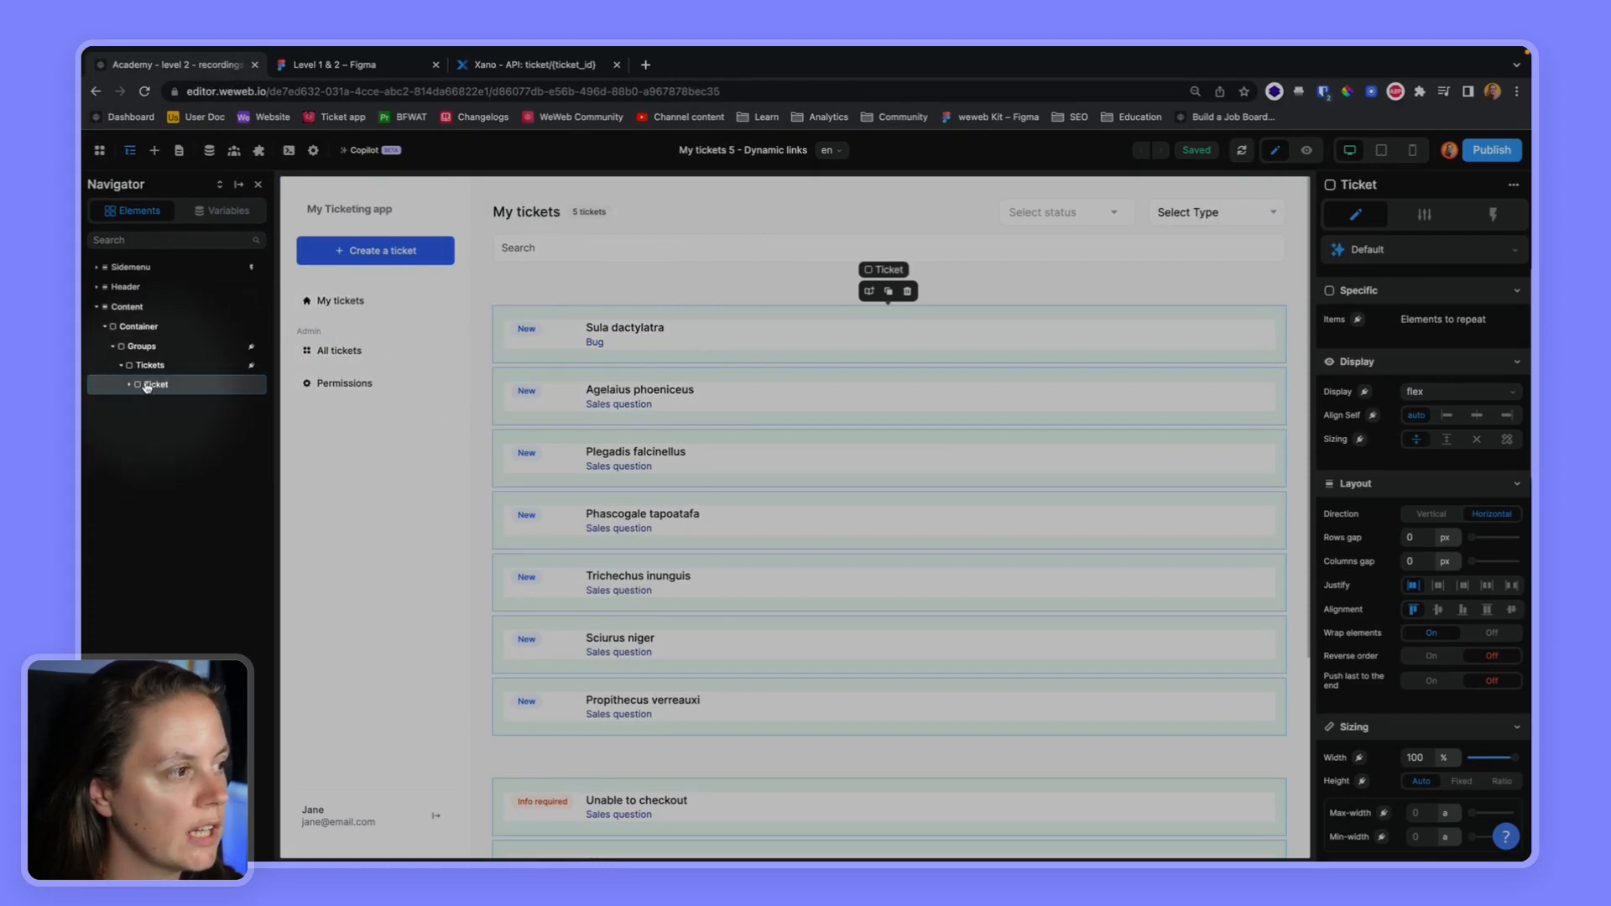
click(1424, 213)
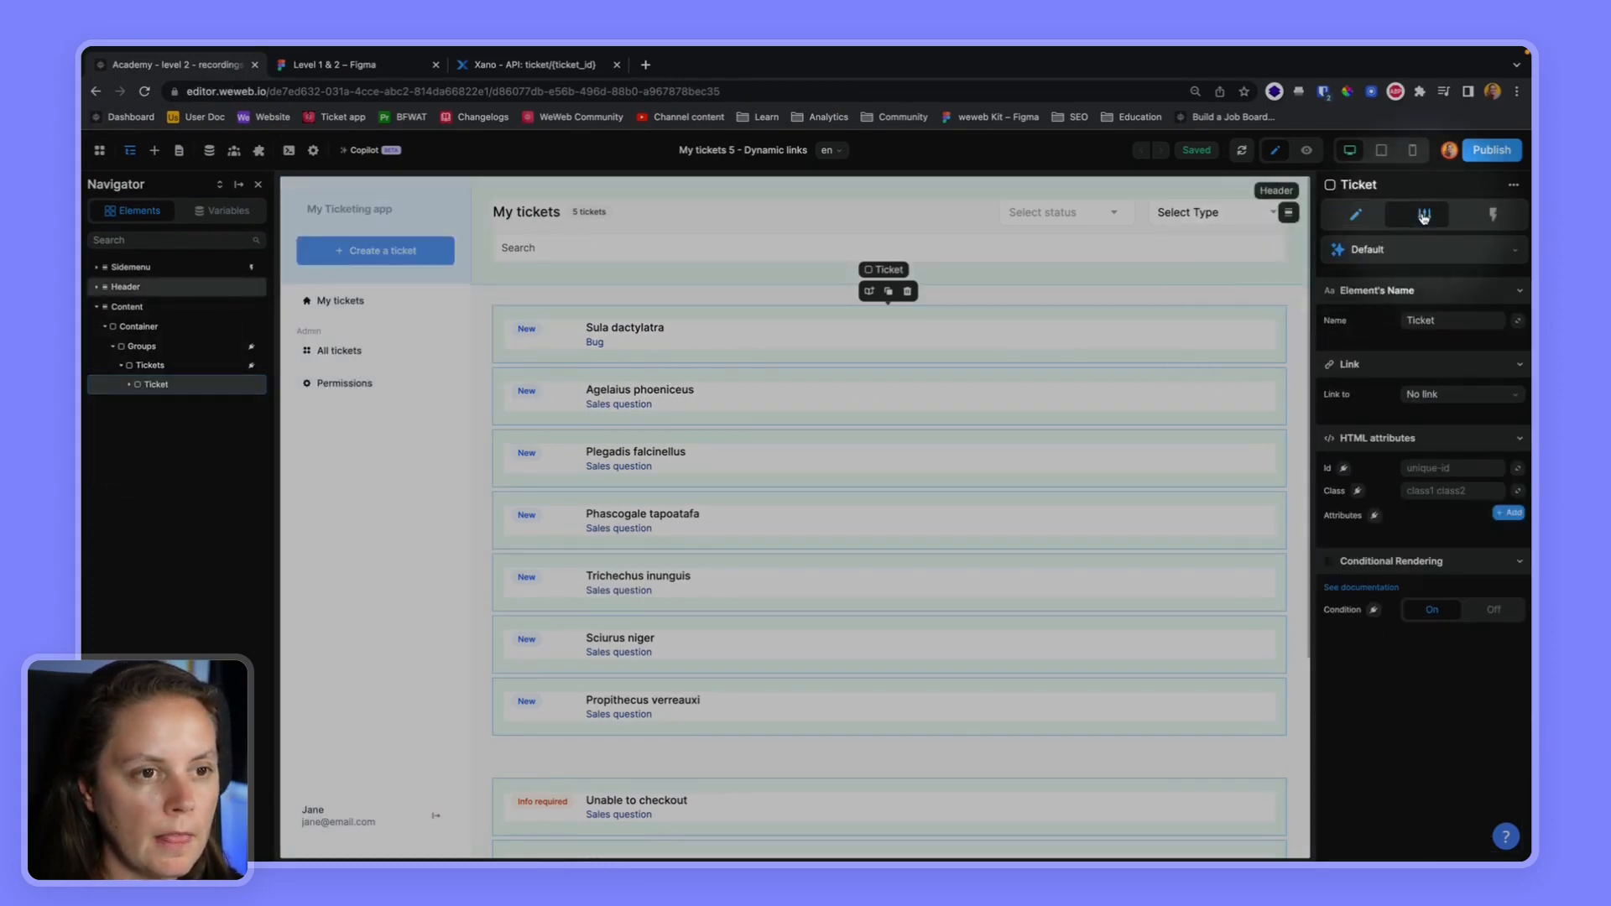
click(1433, 400)
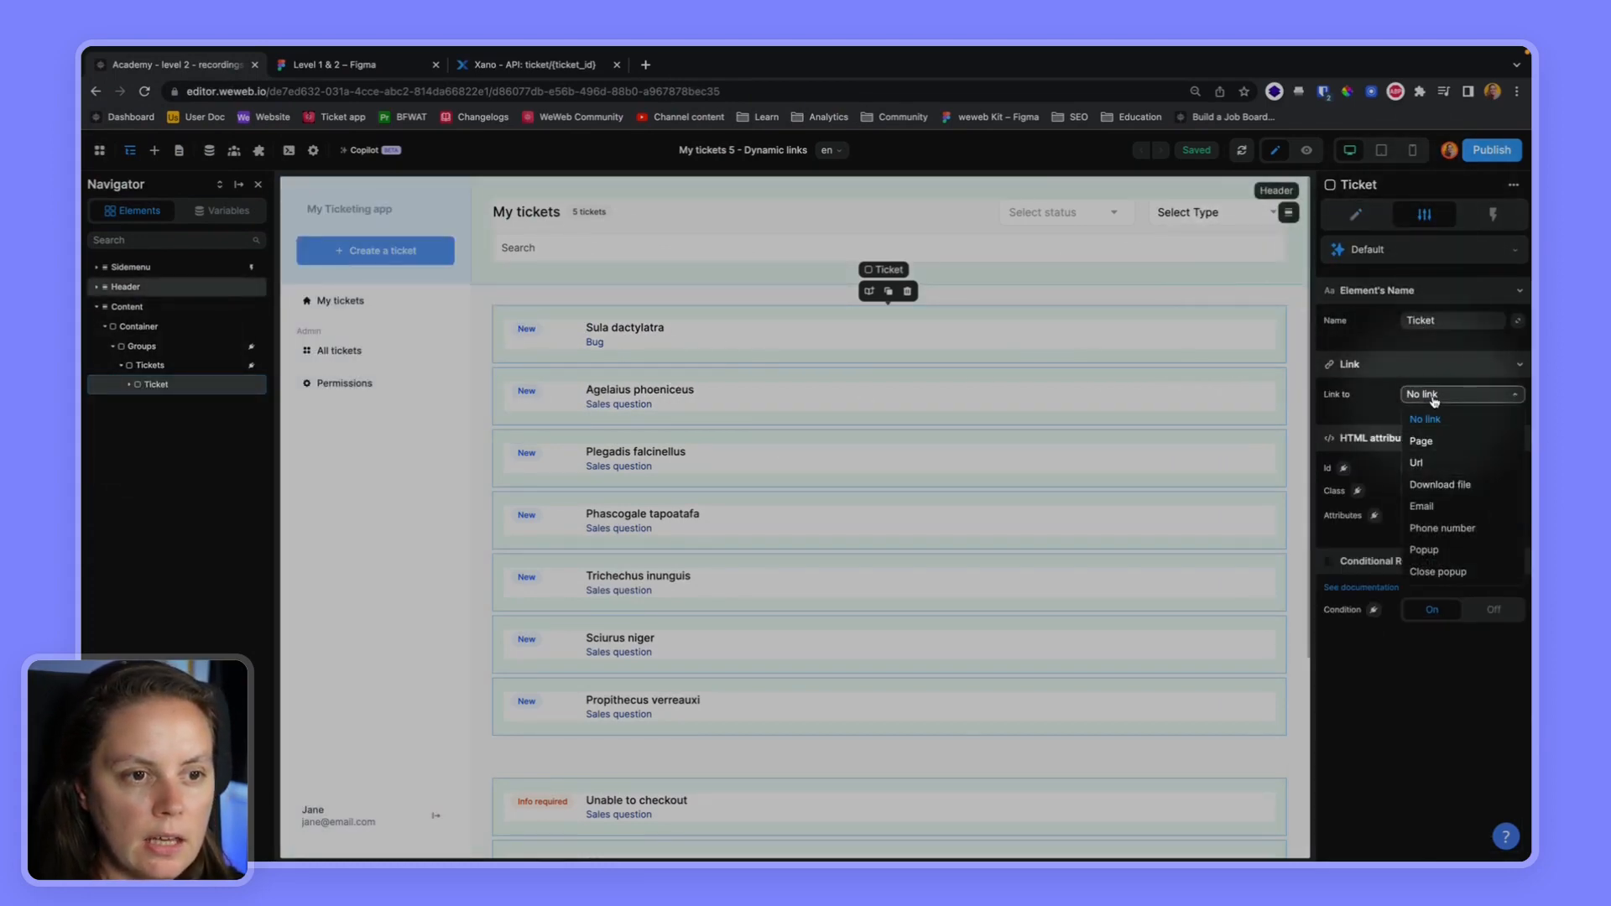
click(1429, 442)
click(1436, 418)
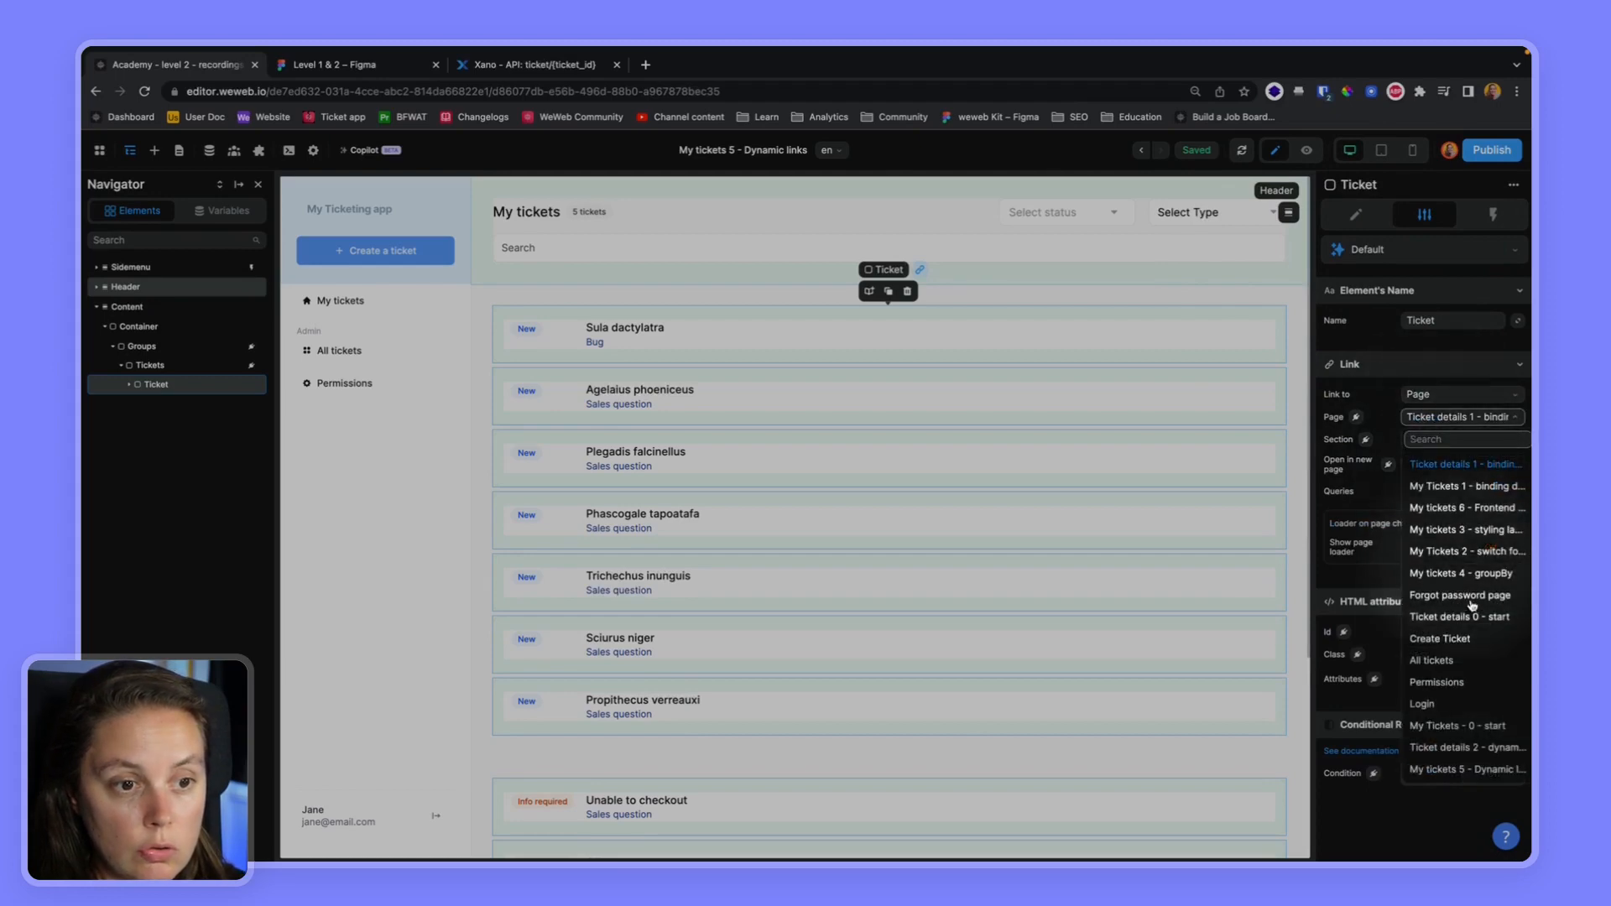
click(1477, 748)
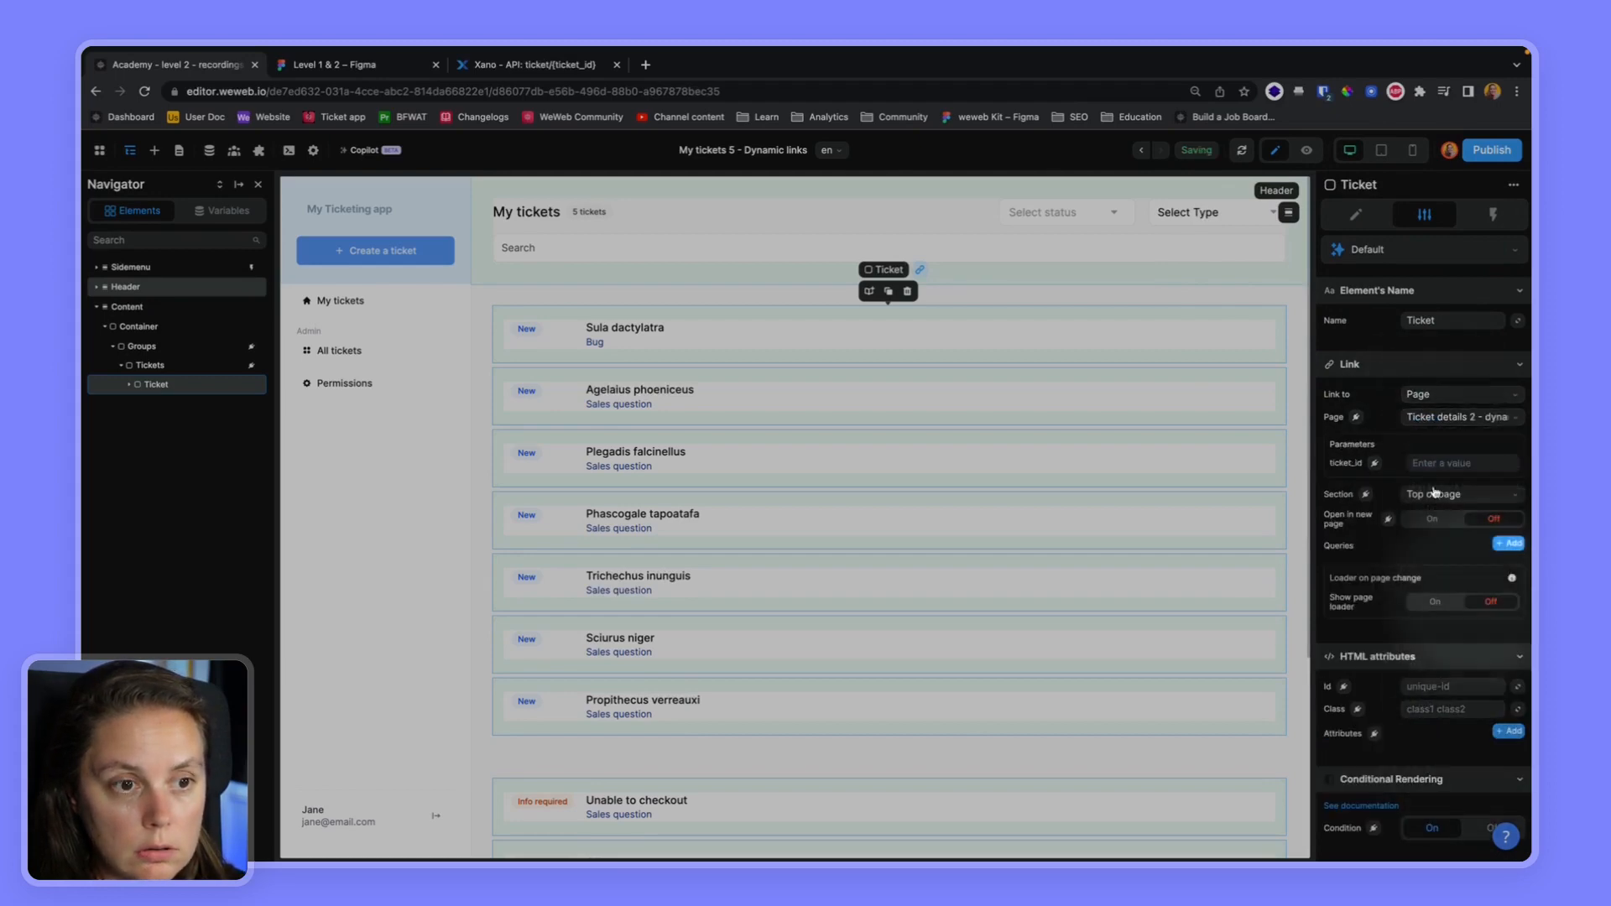
Bind the Ticket link's ticket_id parameter to item.data.id and close the formula
click(1375, 465)
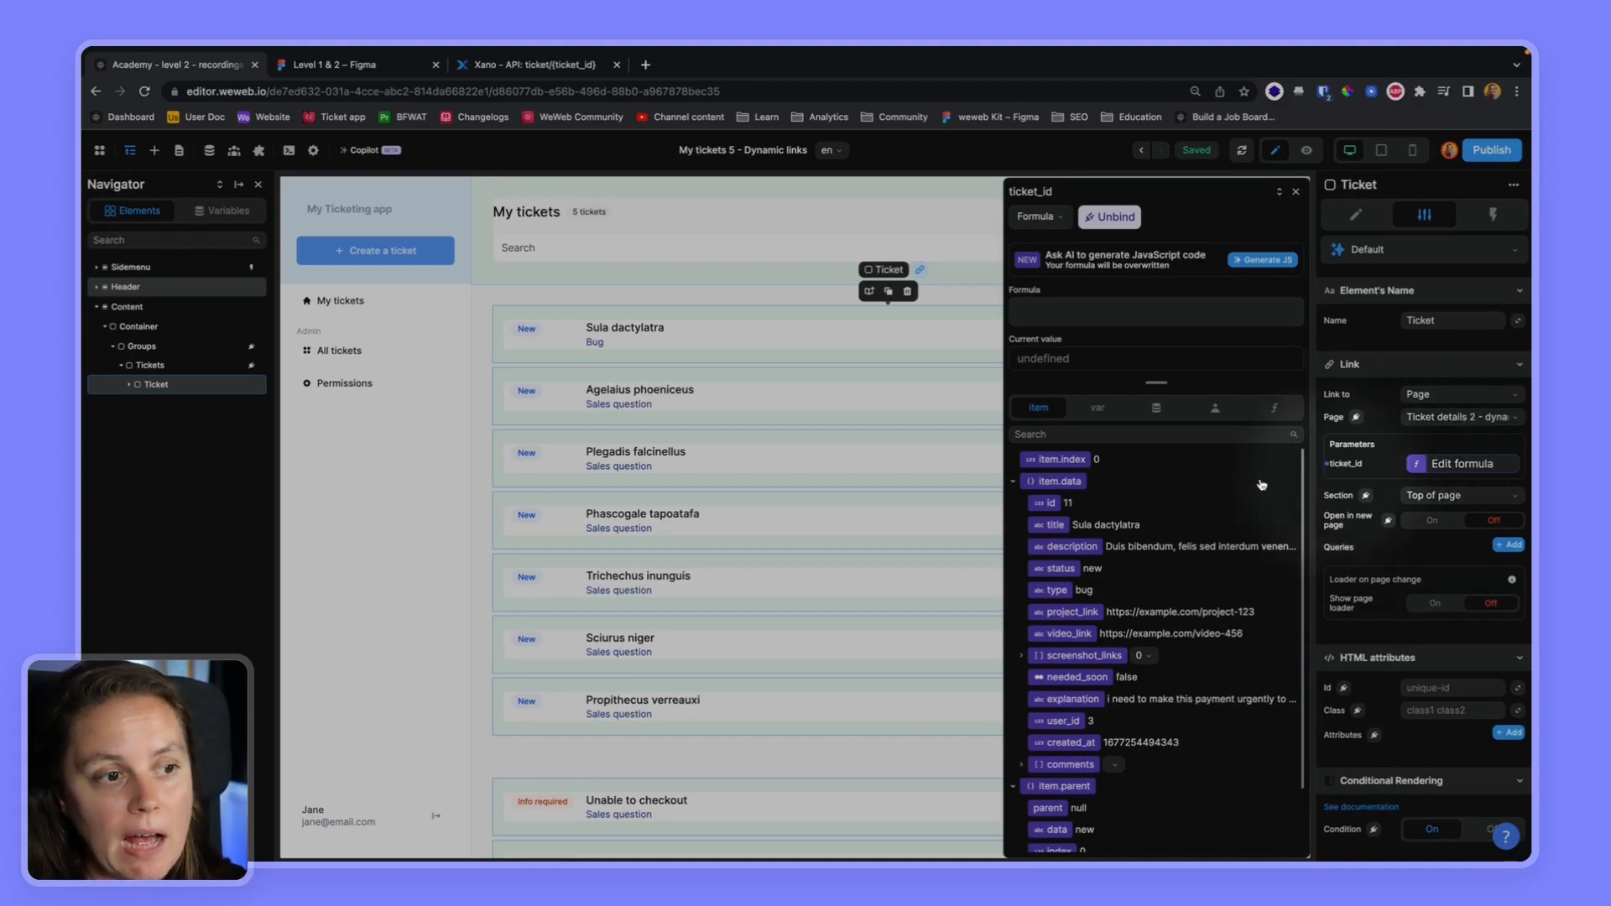
click(1042, 504)
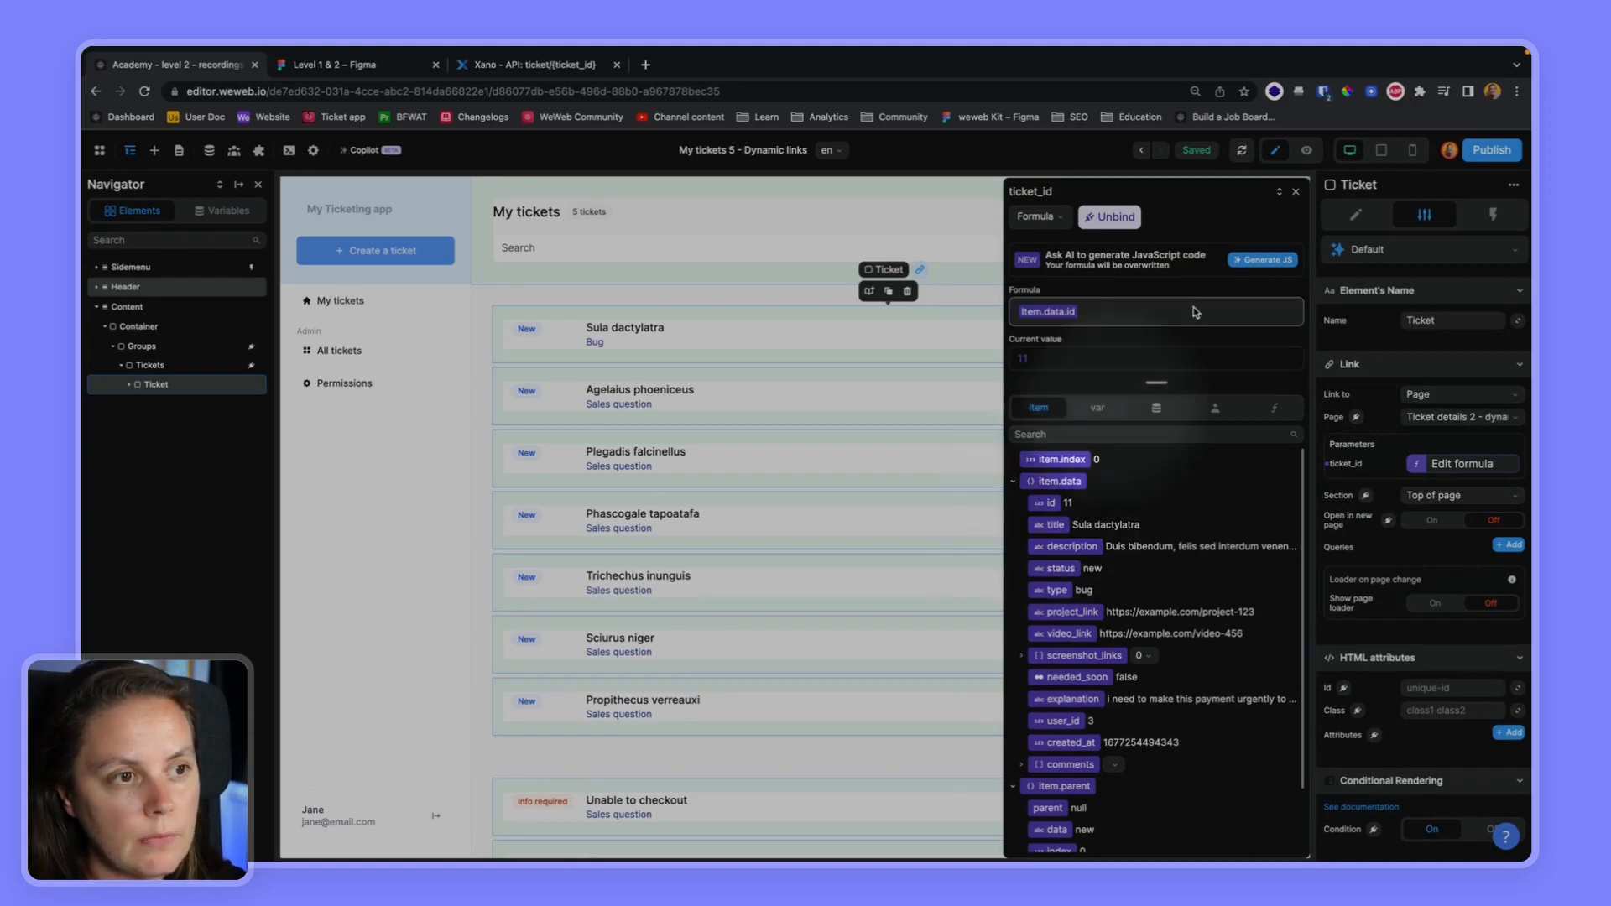
click(1295, 195)
Preview the My tickets page, open the "Agelaius phoeniceus" ticket and check the title on its details page
click(1306, 150)
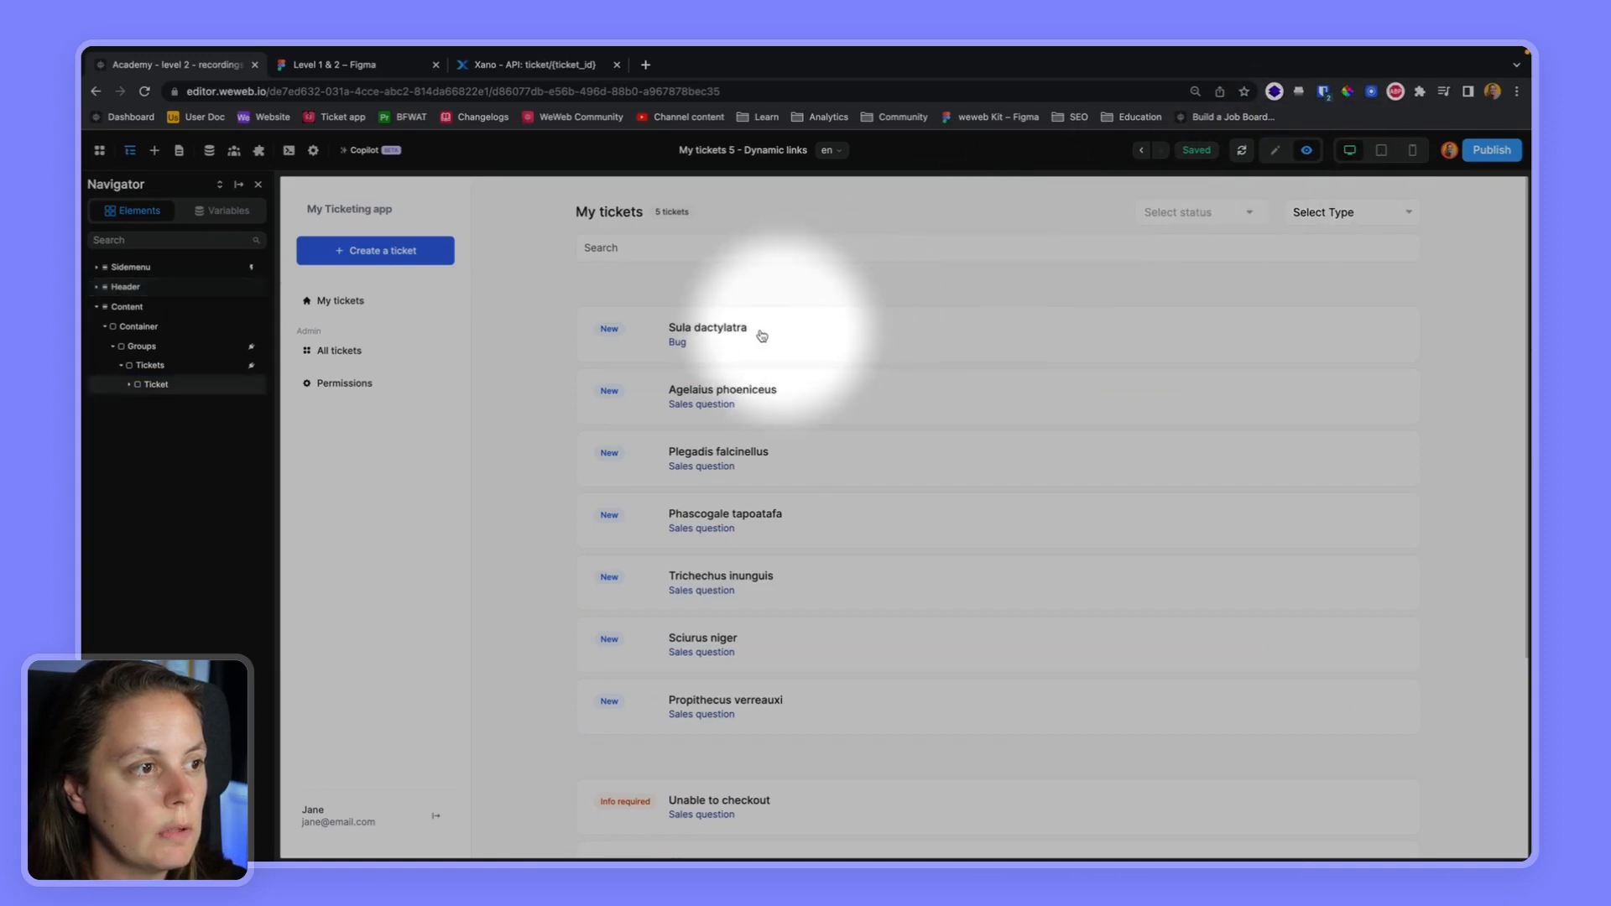
click(693, 402)
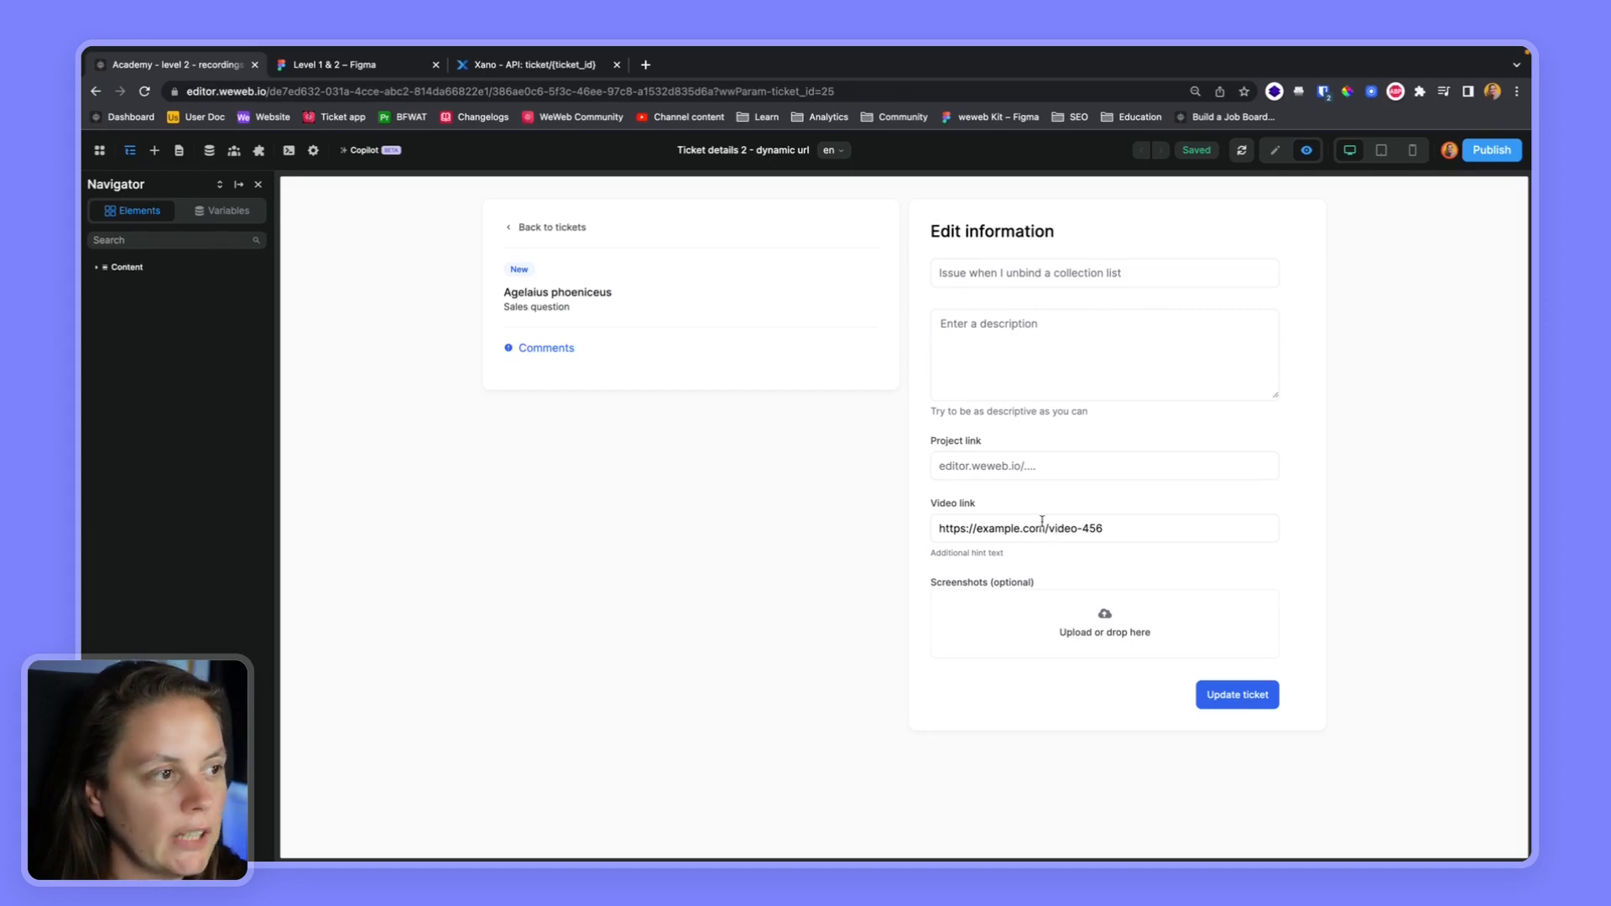
drag(506, 292, 623, 300)
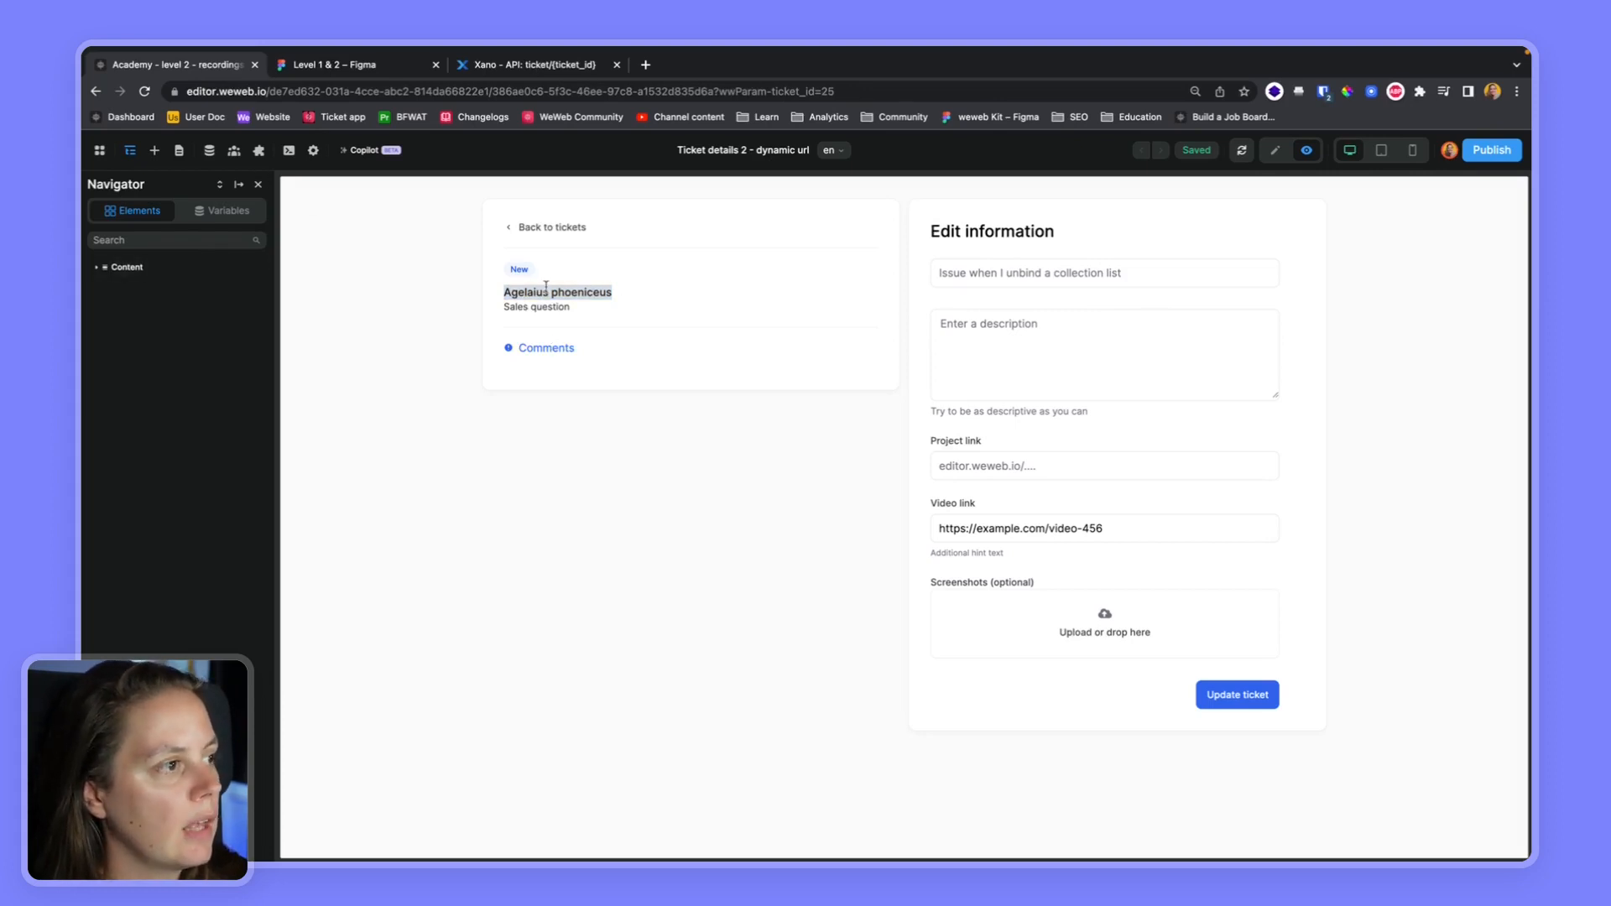
Inspect the Ticket collection's fetched data and its URL formula for the opened ticket
click(205, 152)
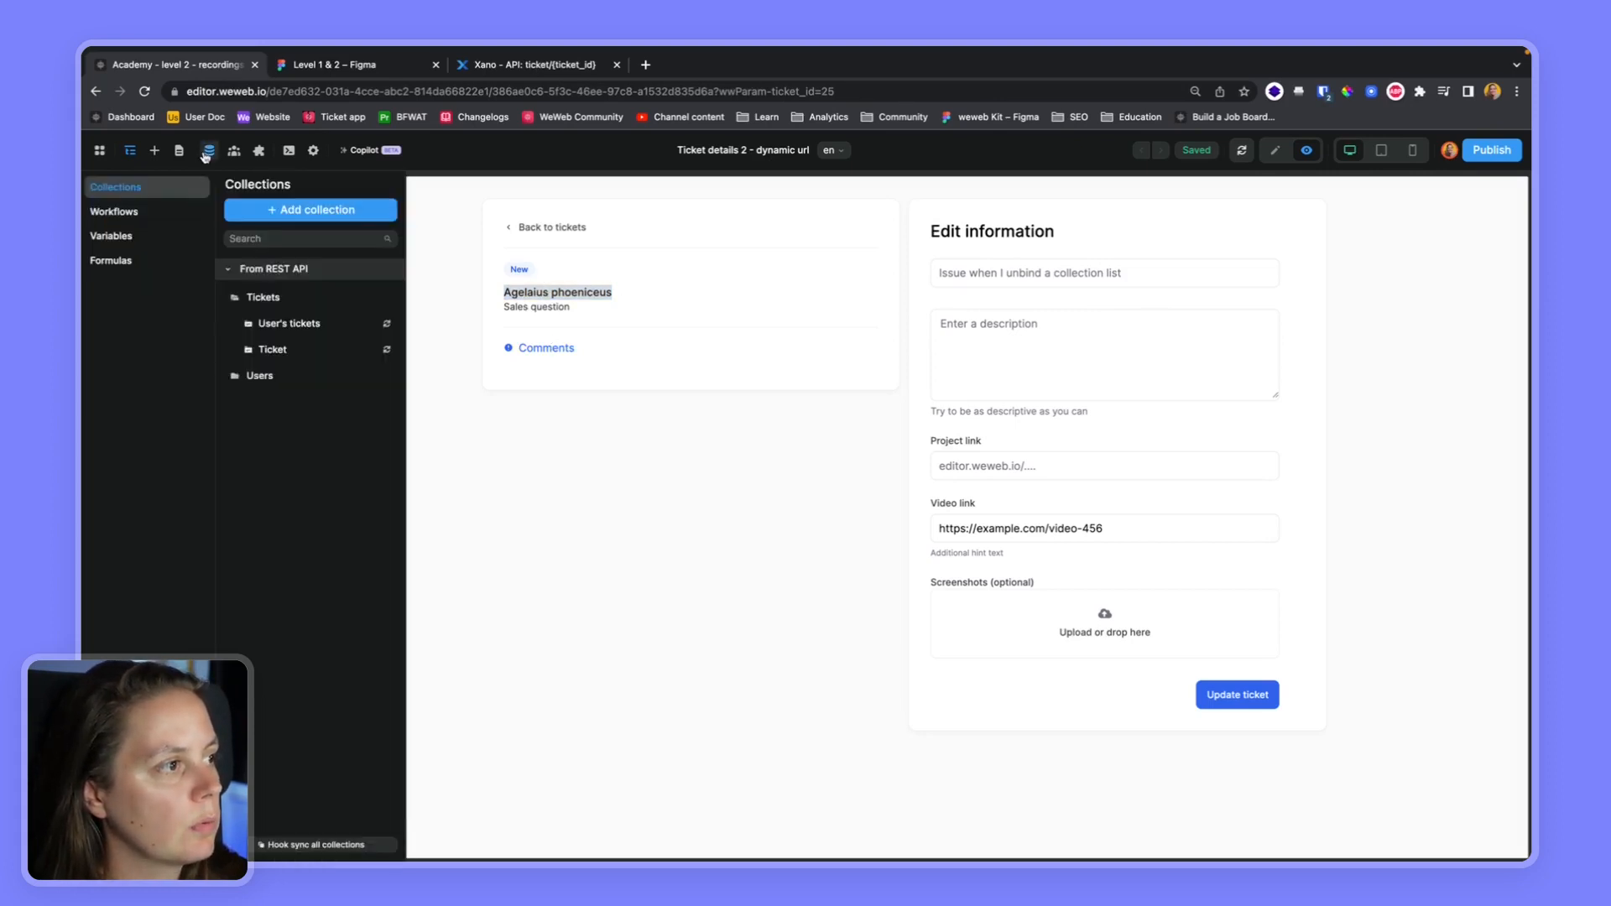
click(272, 349)
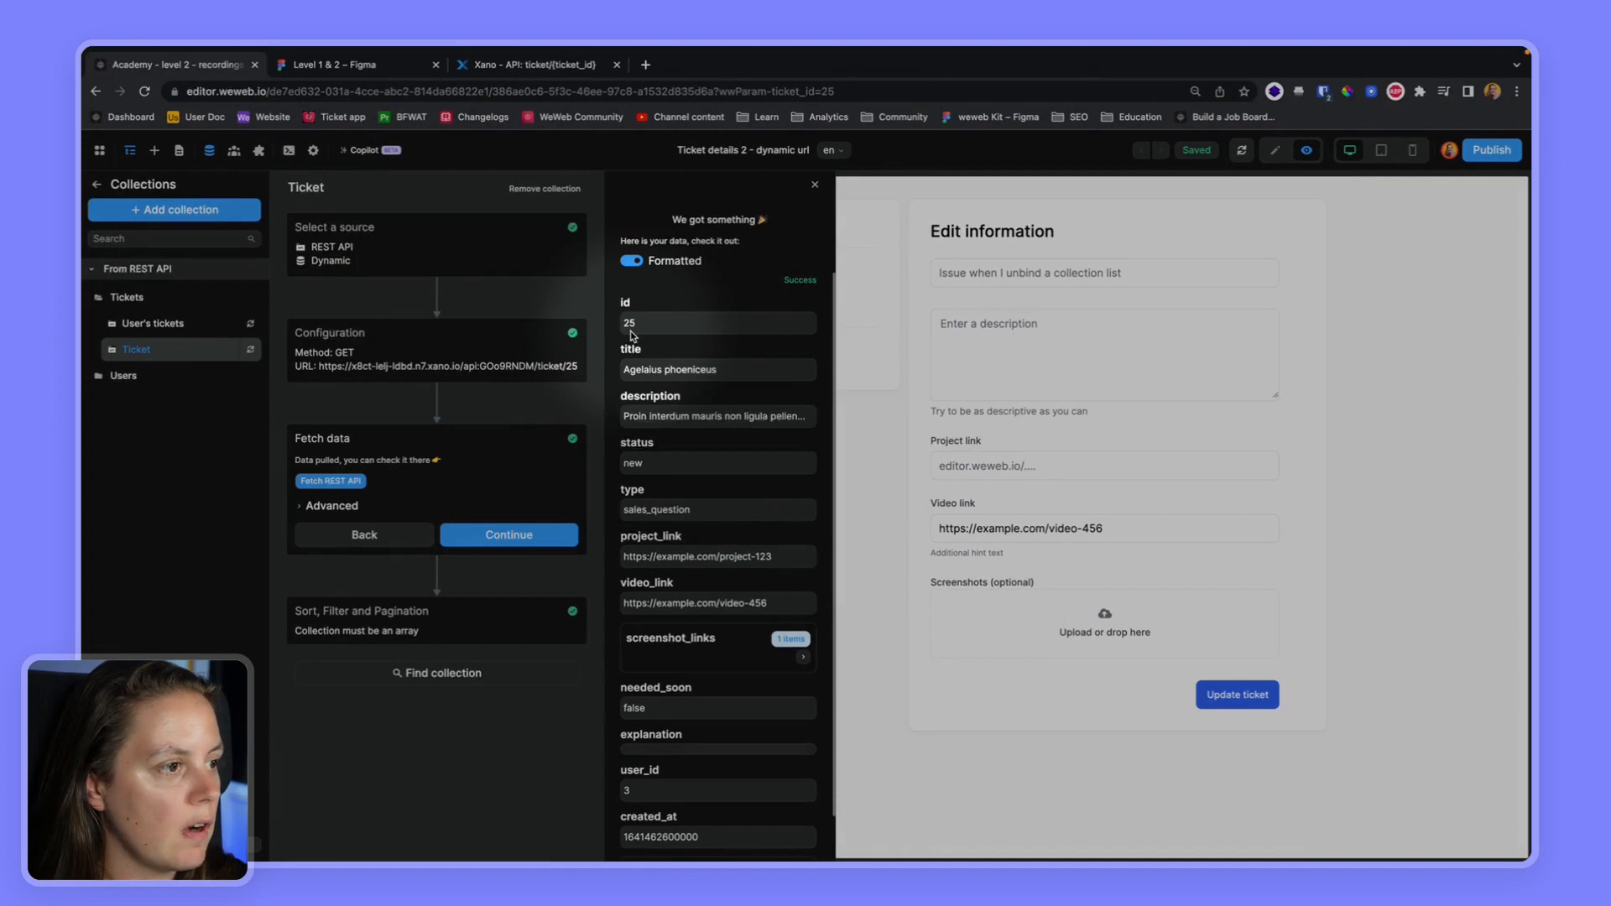
click(555, 333)
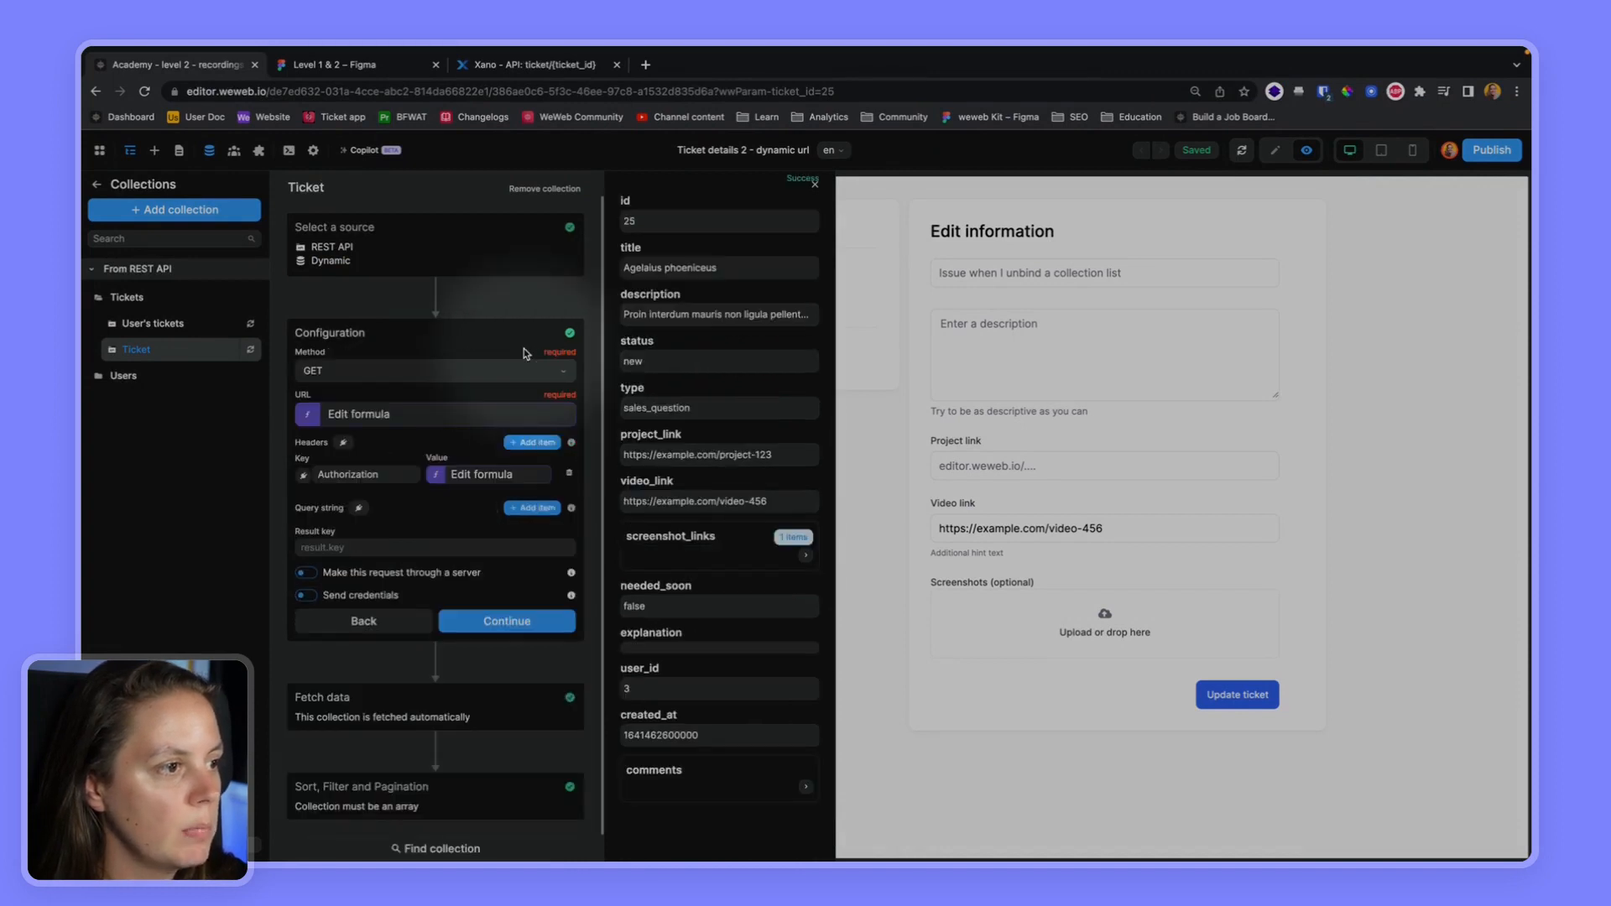
click(548, 410)
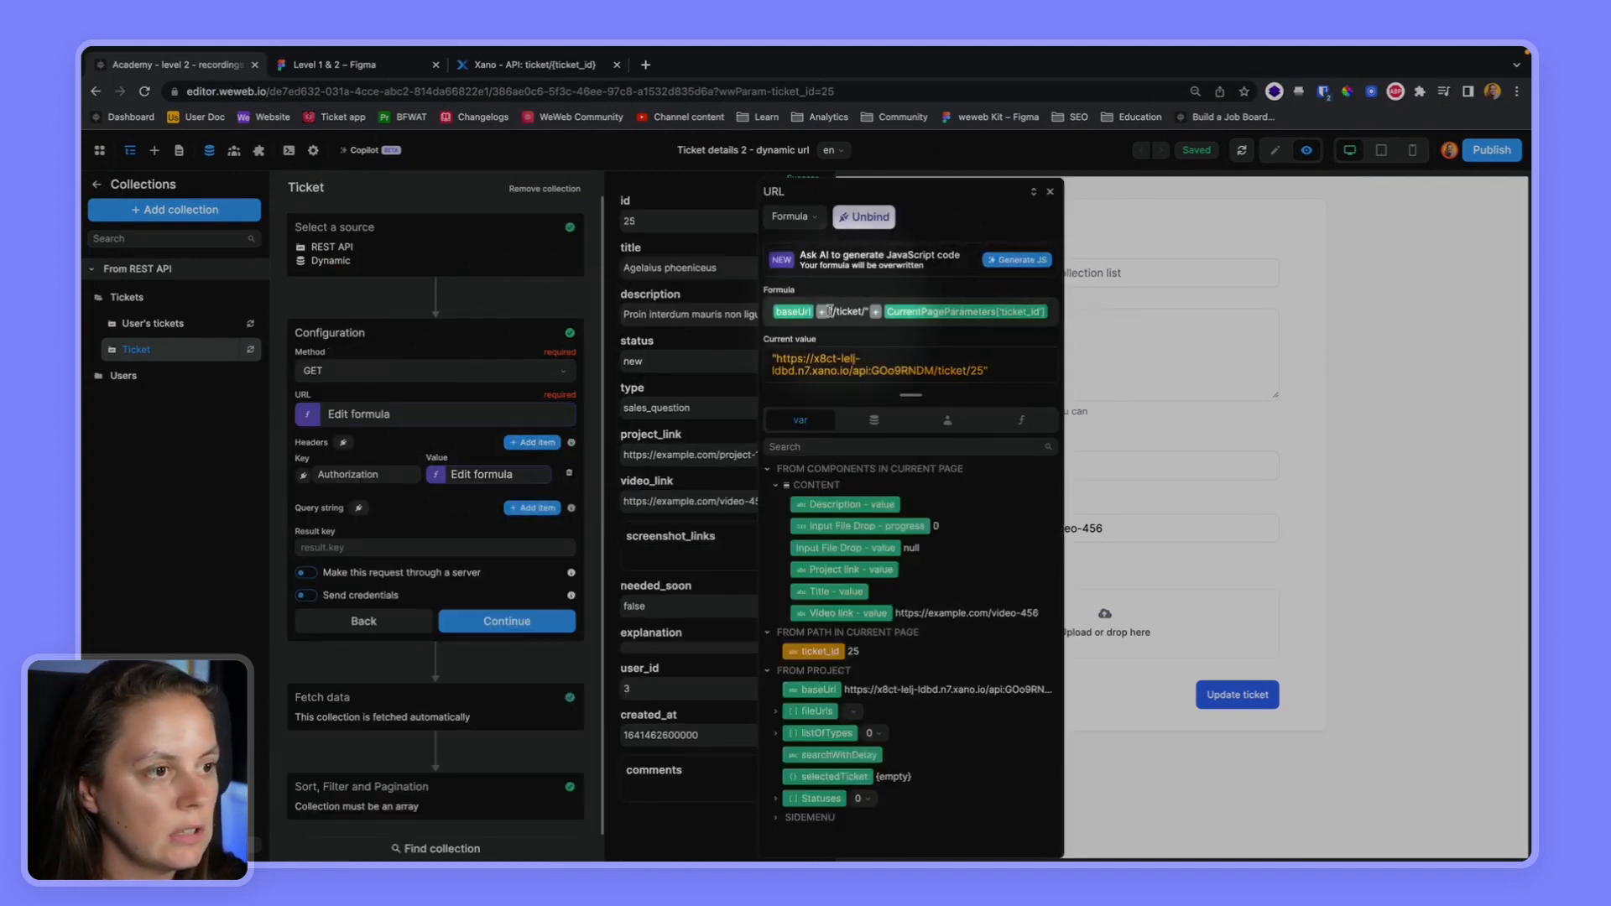